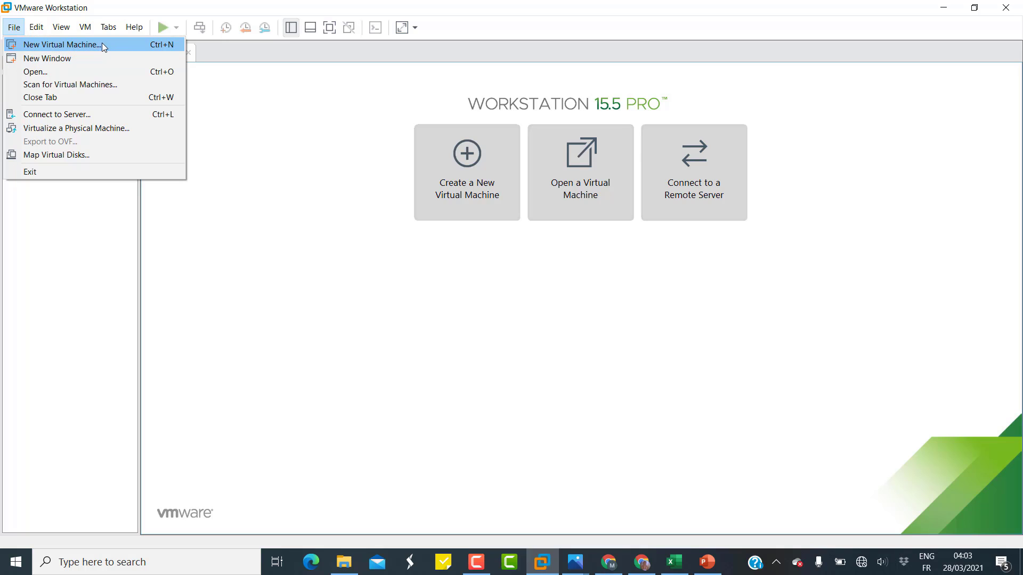
Dismiss the open File menu and launch the New Virtual Machine Wizard from the Home tab.
left_click(198, 263)
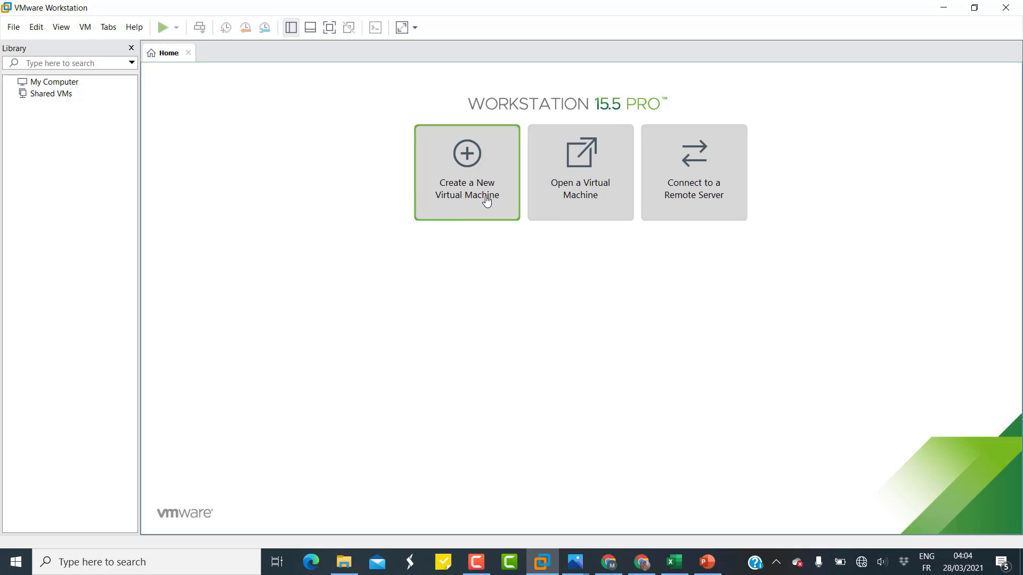
left_click(459, 187)
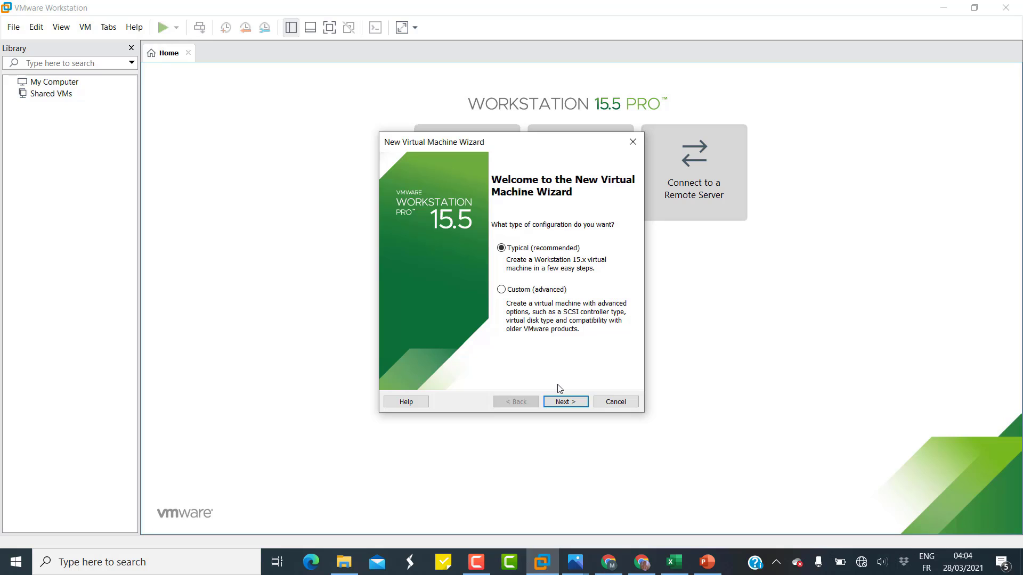
Choose Typical setup, install the OS later, and select Microsoft Windows, Windows Server 2016.
left_click(551, 403)
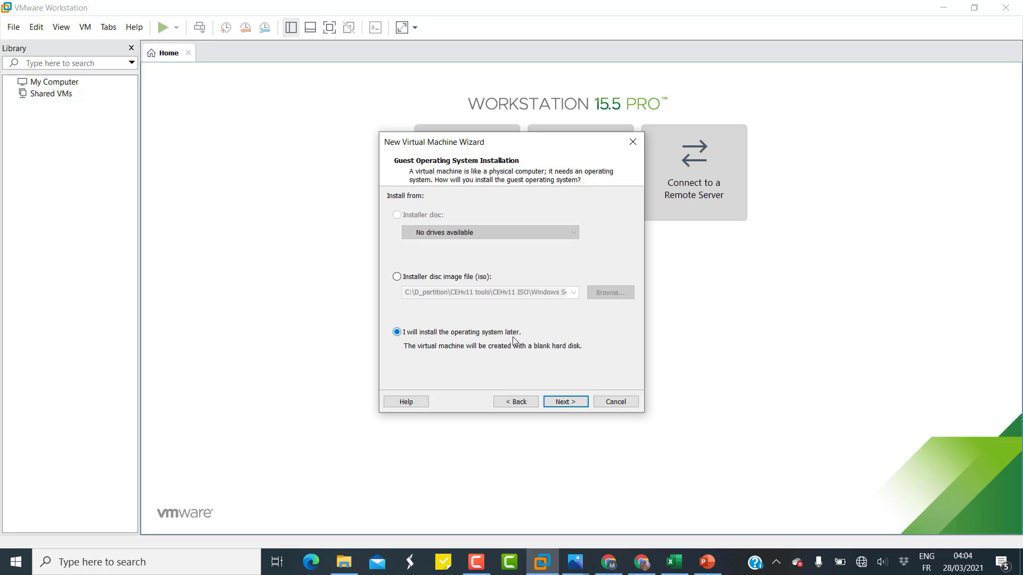
left_click(572, 405)
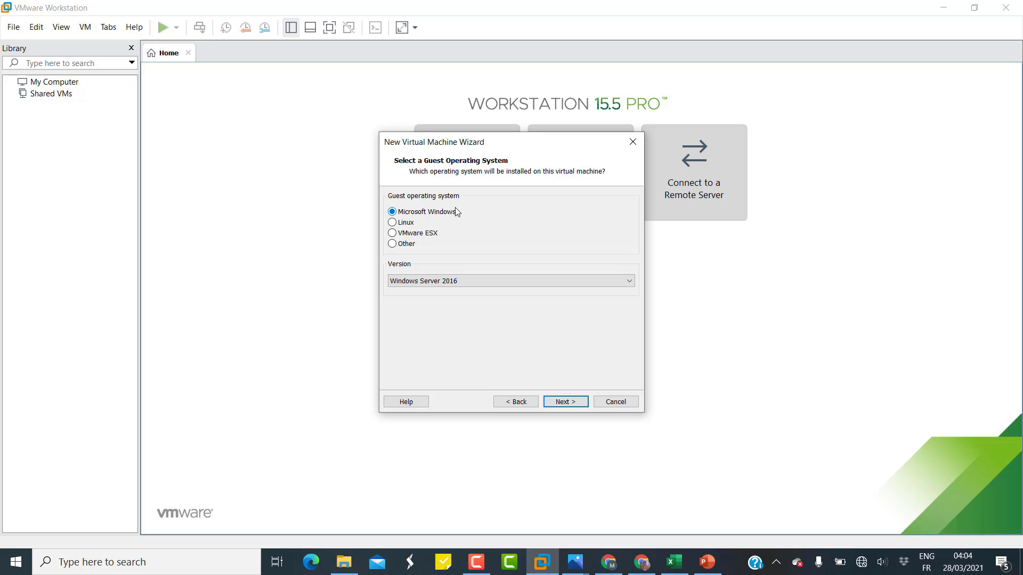
left_click(445, 282)
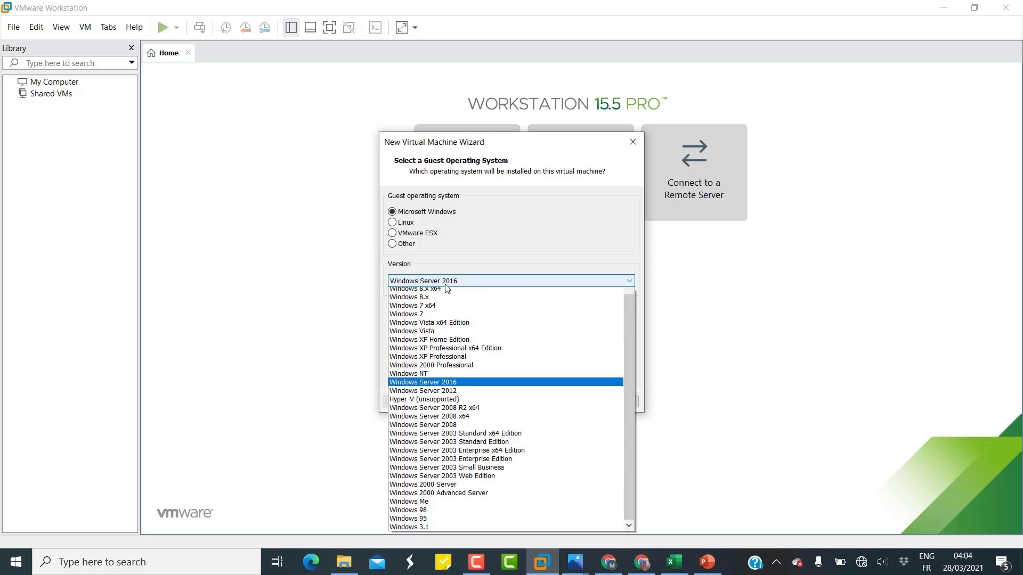
left_click(445, 284)
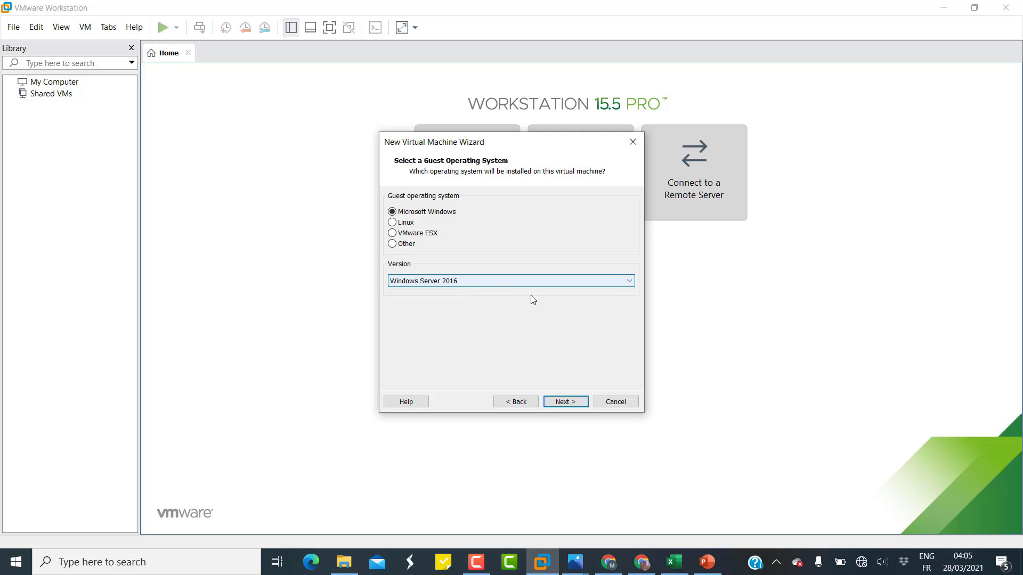
Rename the virtual machine to 'Windows Server 2019'.
left_click(571, 403)
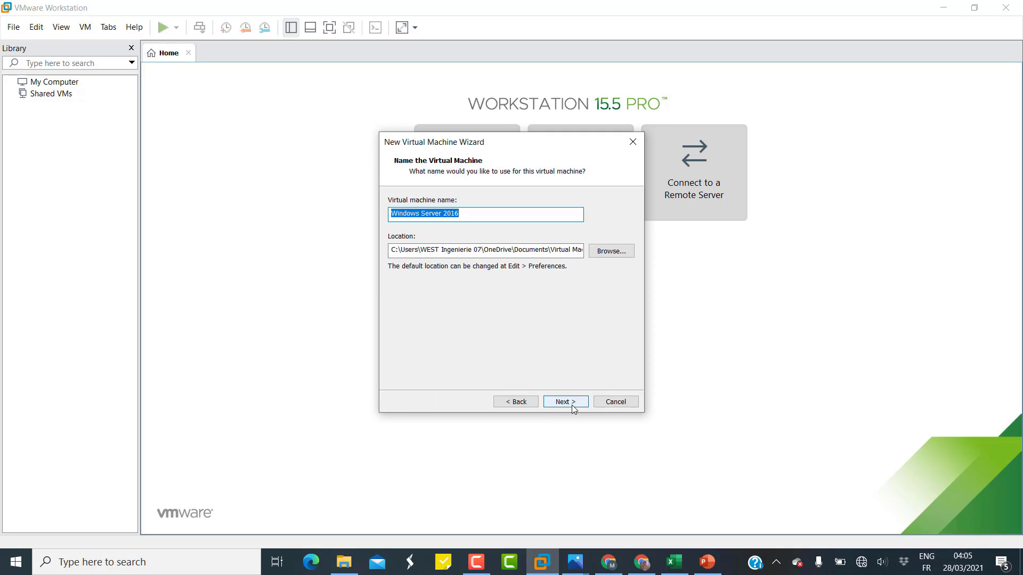
left_click(482, 220)
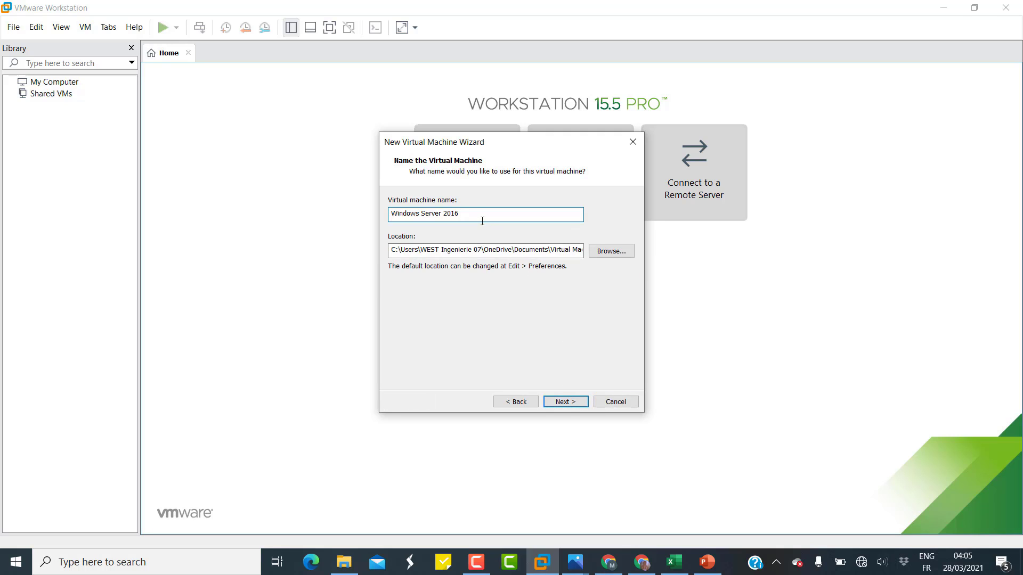
key("BackSpace")
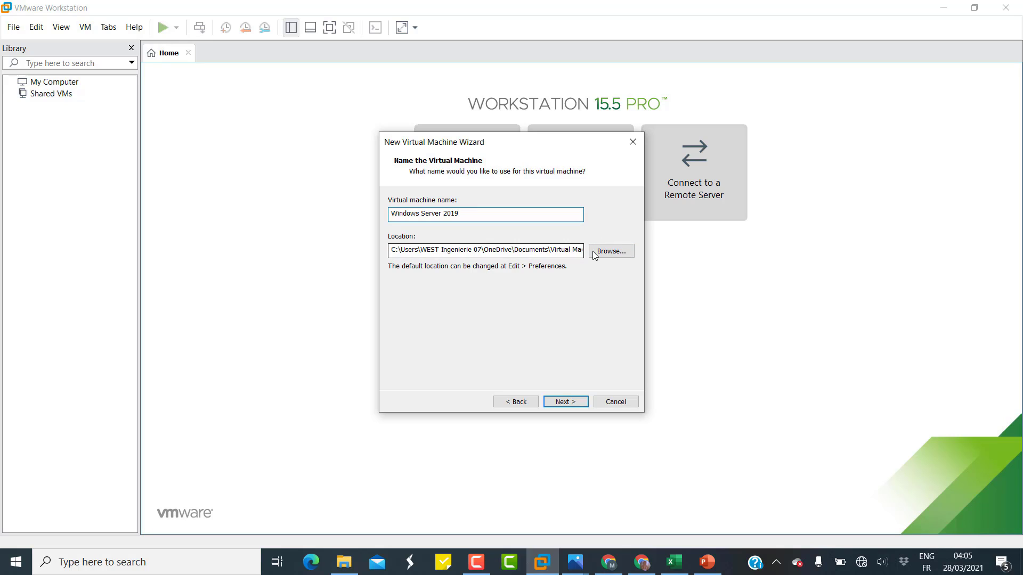
Set its location to C:\D_partition\Machine virtuelle\Windows Server 2019.
left_click(611, 252)
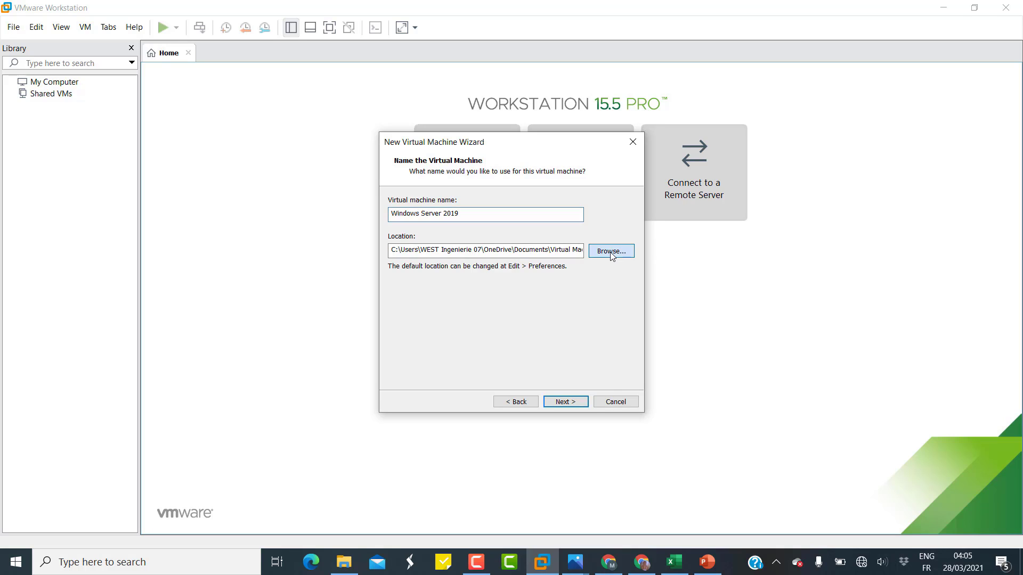
scroll(448, 291, "down", 2)
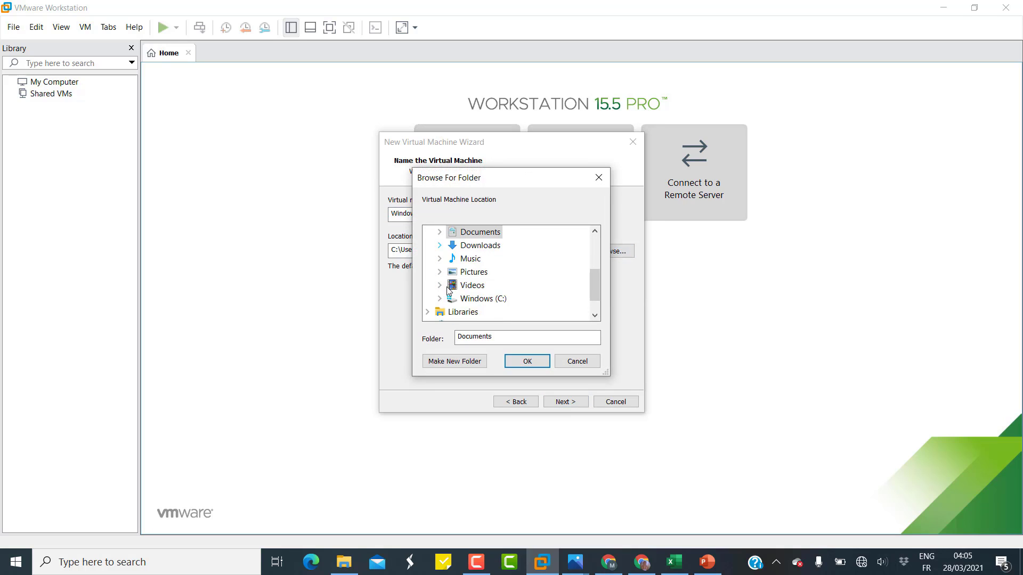
left_click(440, 272)
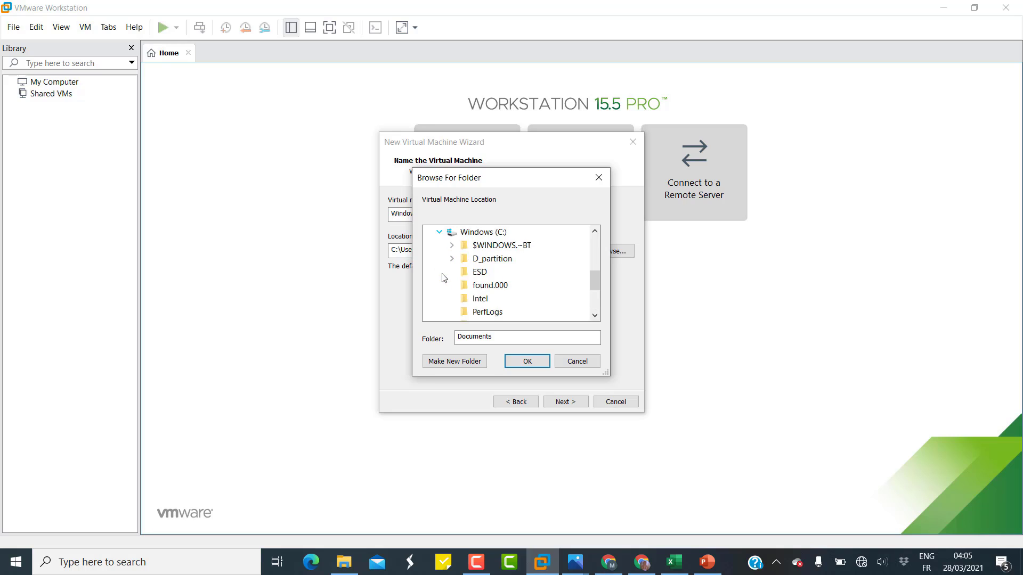
left_click(451, 259)
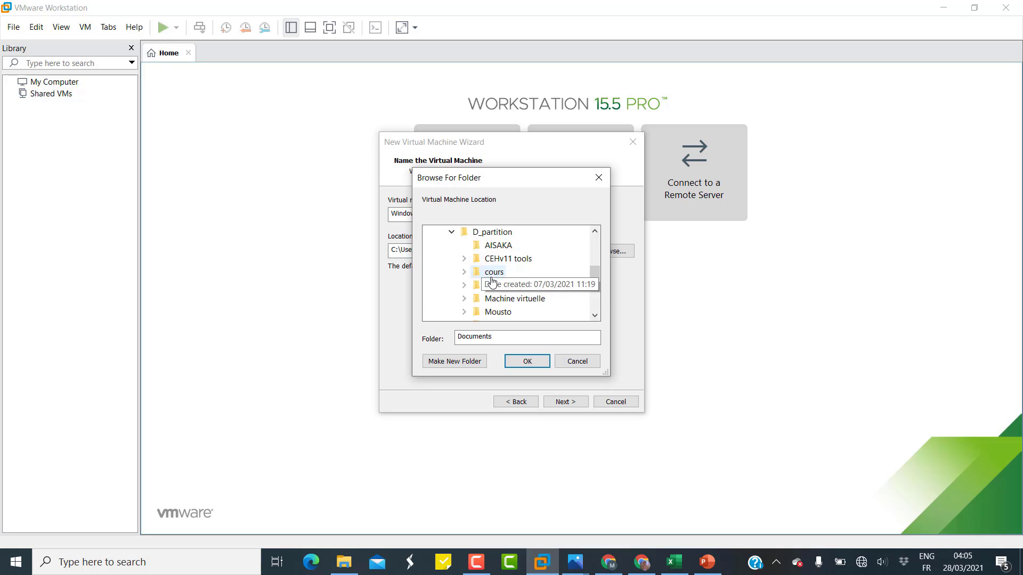
left_click(467, 299)
left_click(512, 312)
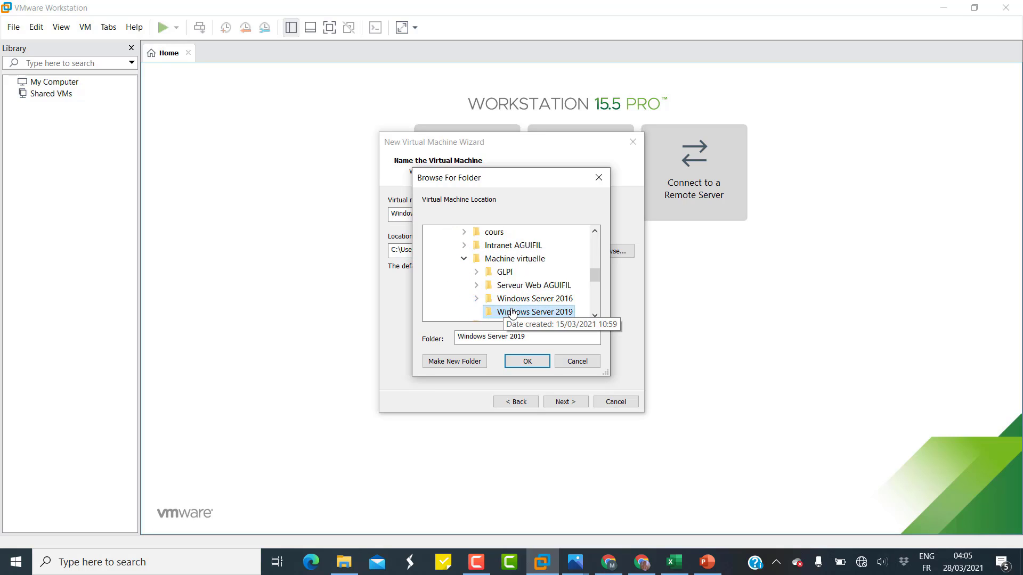
left_click(528, 361)
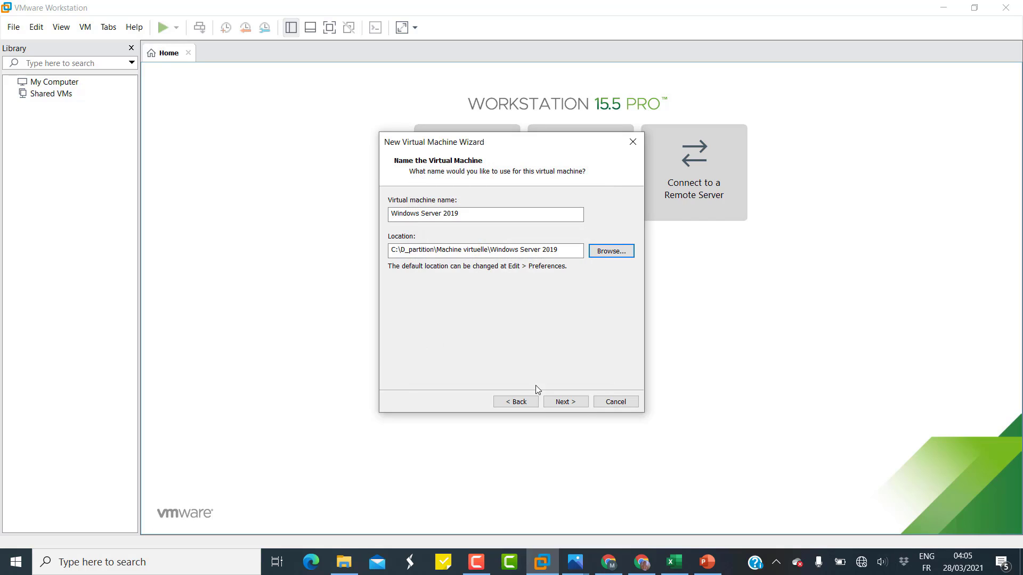
Keep the 60 GB disk size, store it as a single file, and reach the summary.
left_click(568, 402)
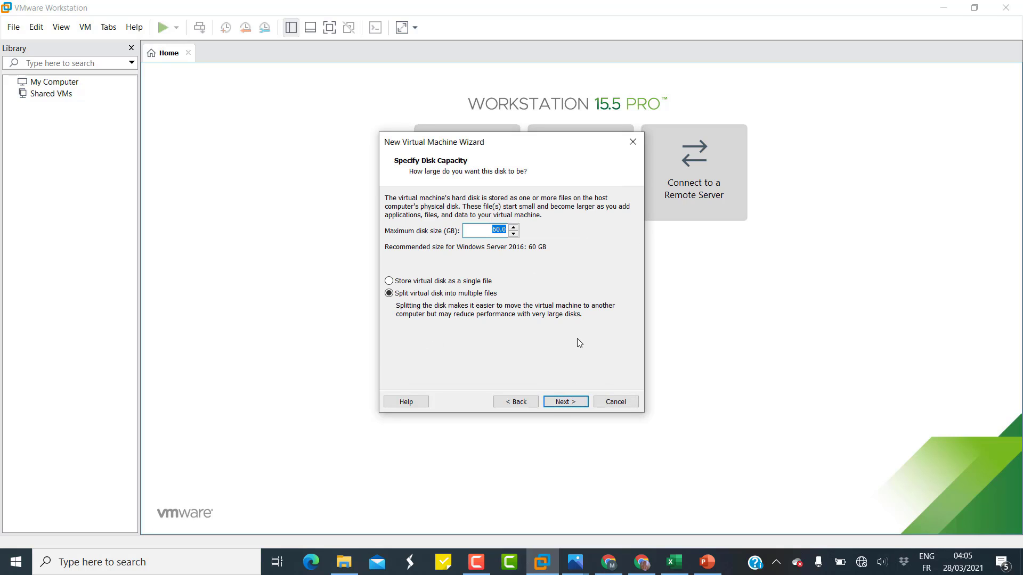
left_click(389, 281)
left_click(568, 403)
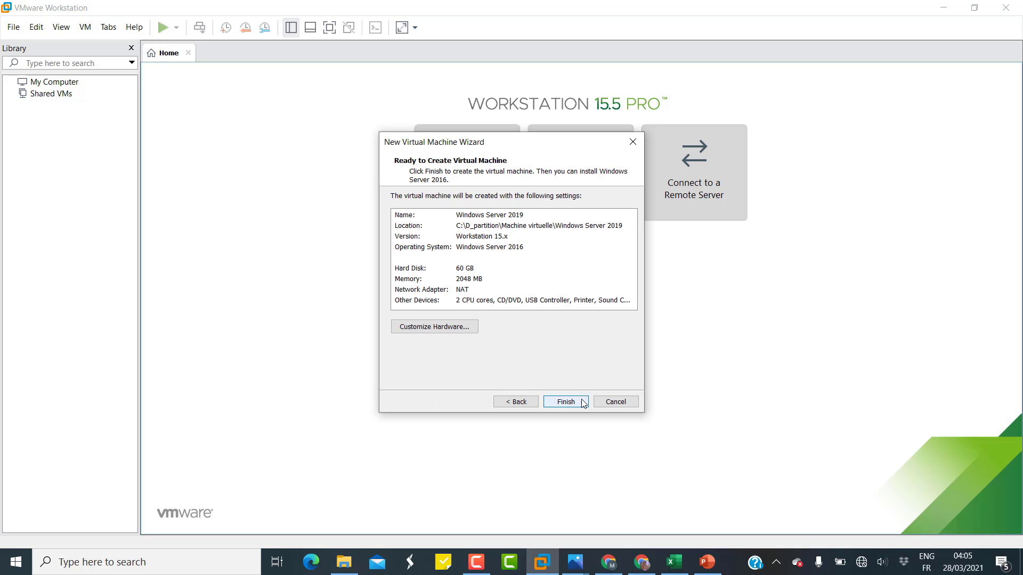
Point the New CD/DVD (SATA) drive to the Windows Server 2019 ISO under CEHv11 ISO.
left_click(435, 327)
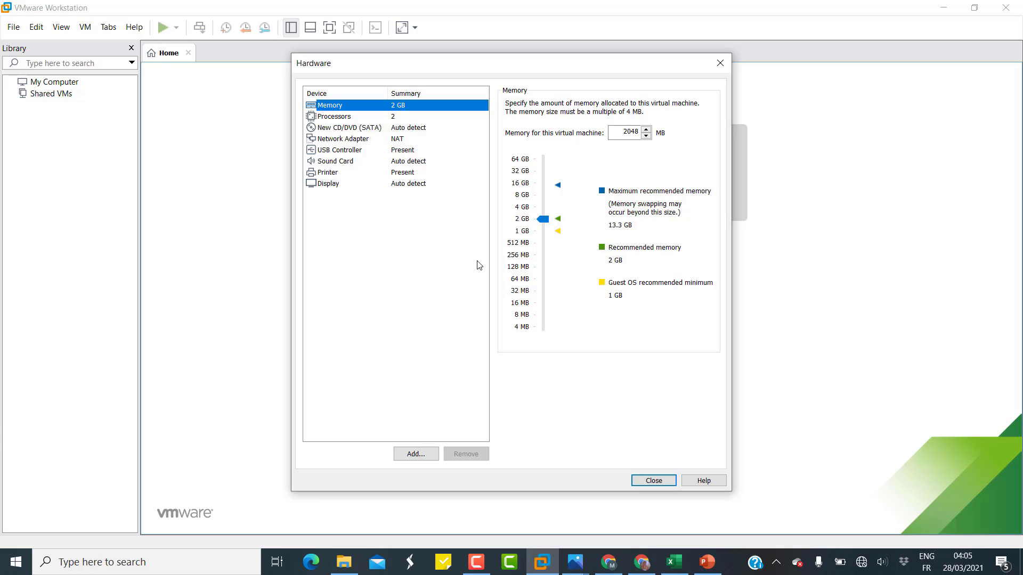
left_click(347, 127)
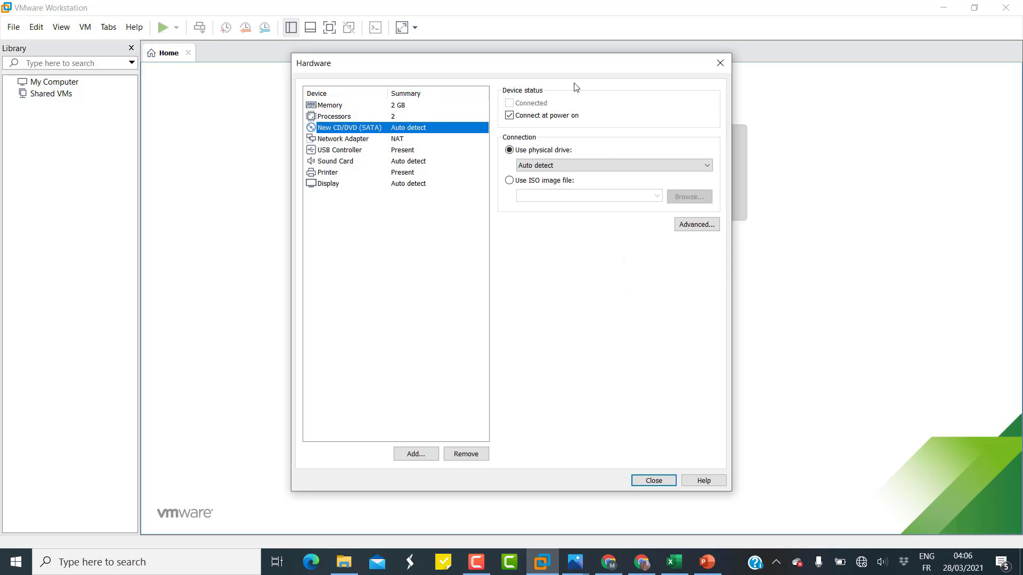
left_click(510, 181)
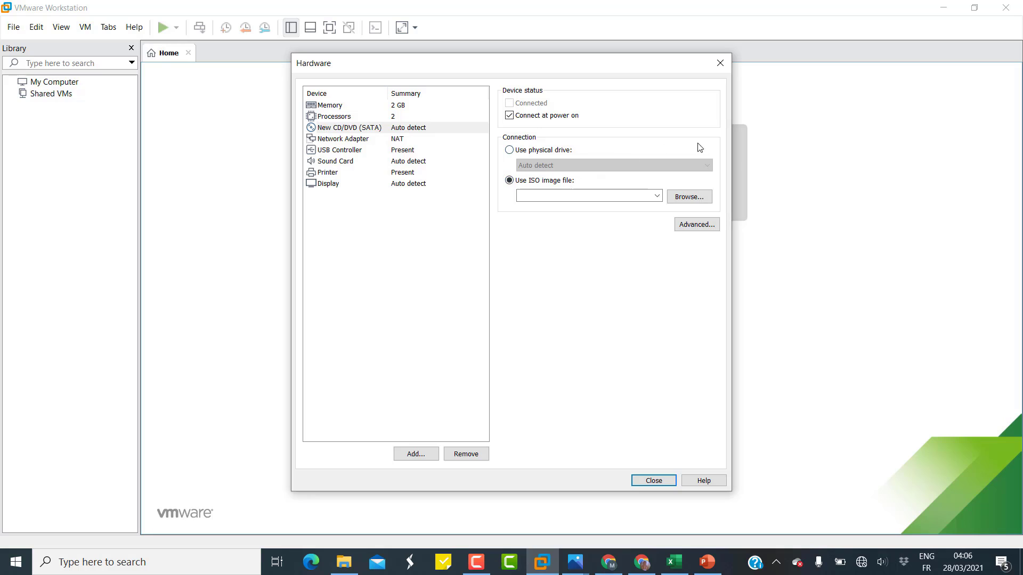
left_click(690, 200)
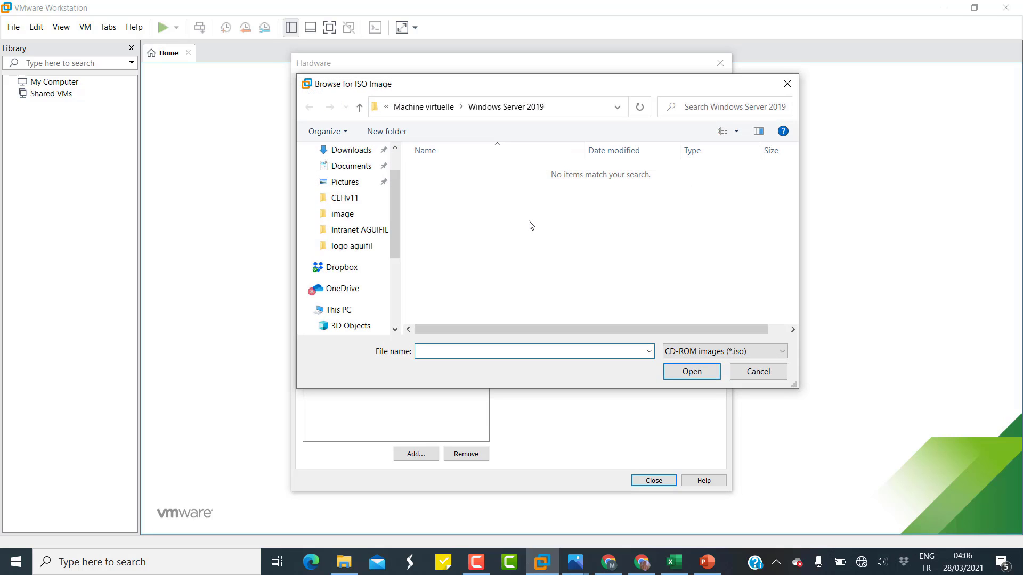
left_click(423, 106)
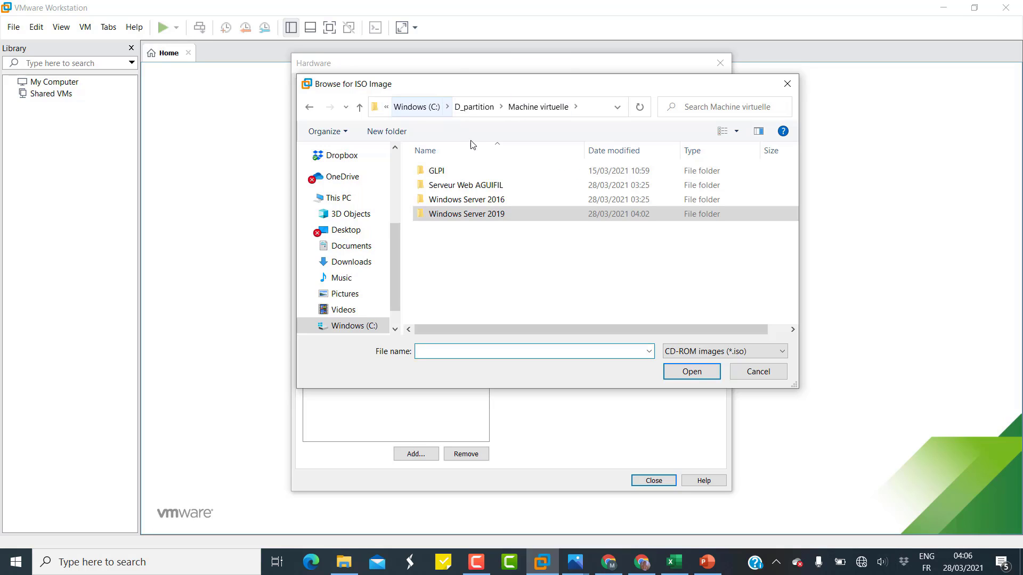
left_click(476, 108)
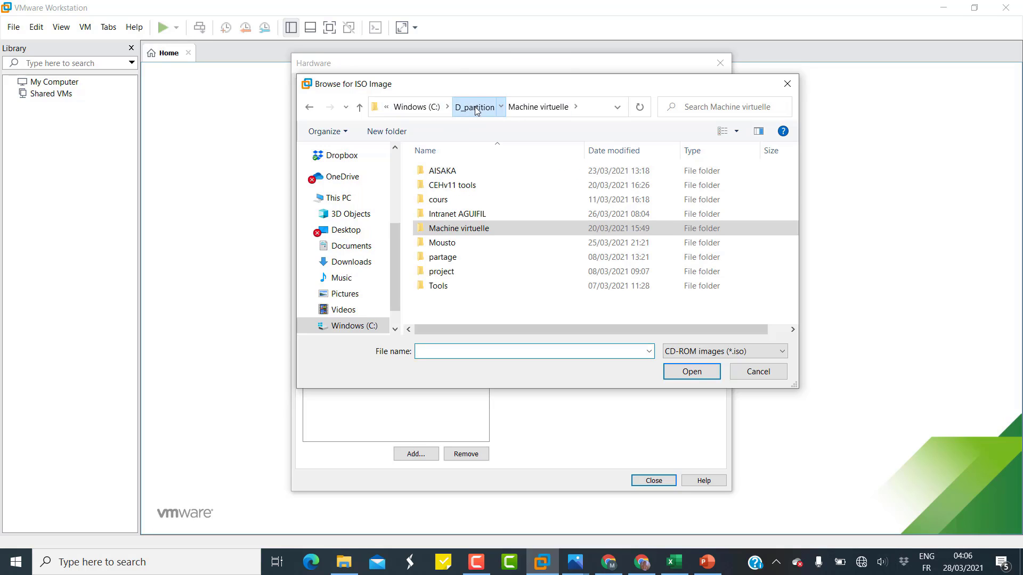
double_click(464, 187)
double_click(466, 177)
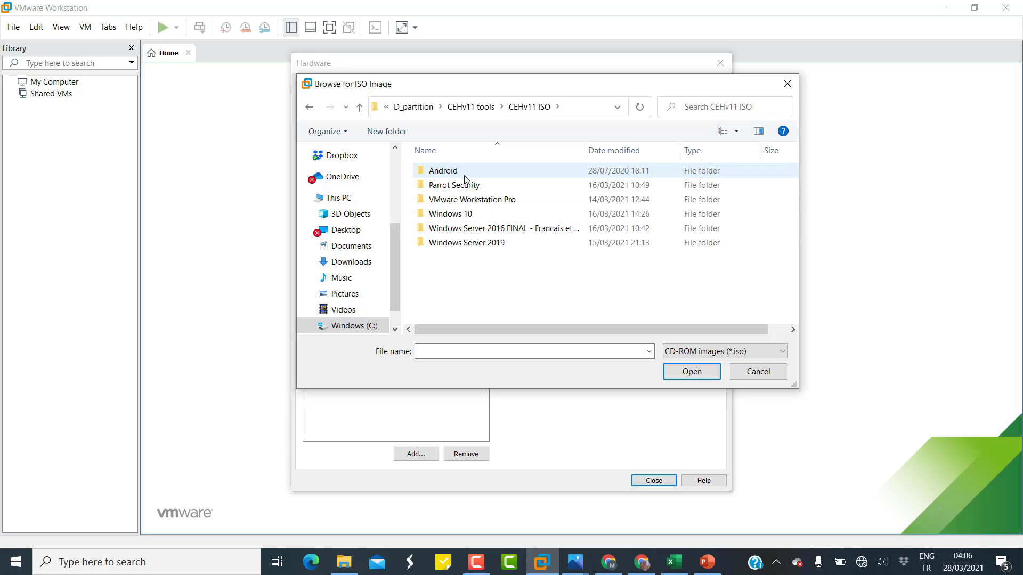
double_click(475, 242)
left_click(480, 172)
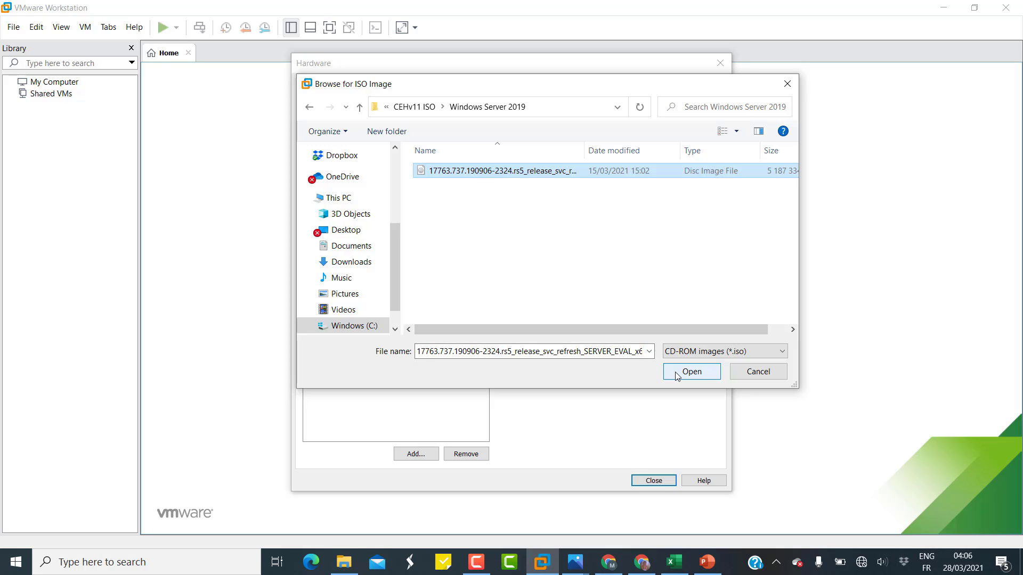
left_click(691, 372)
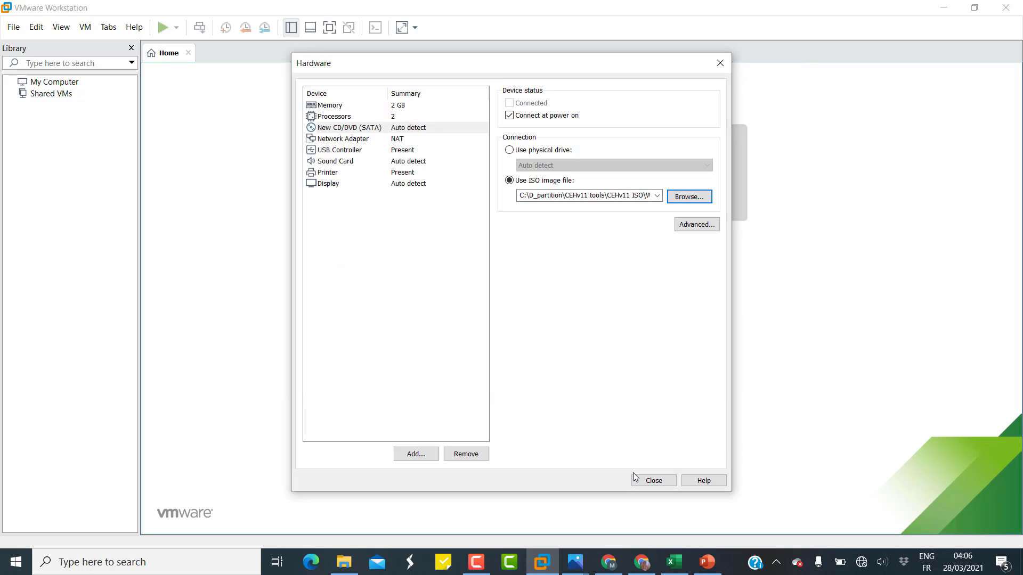
left_click(655, 480)
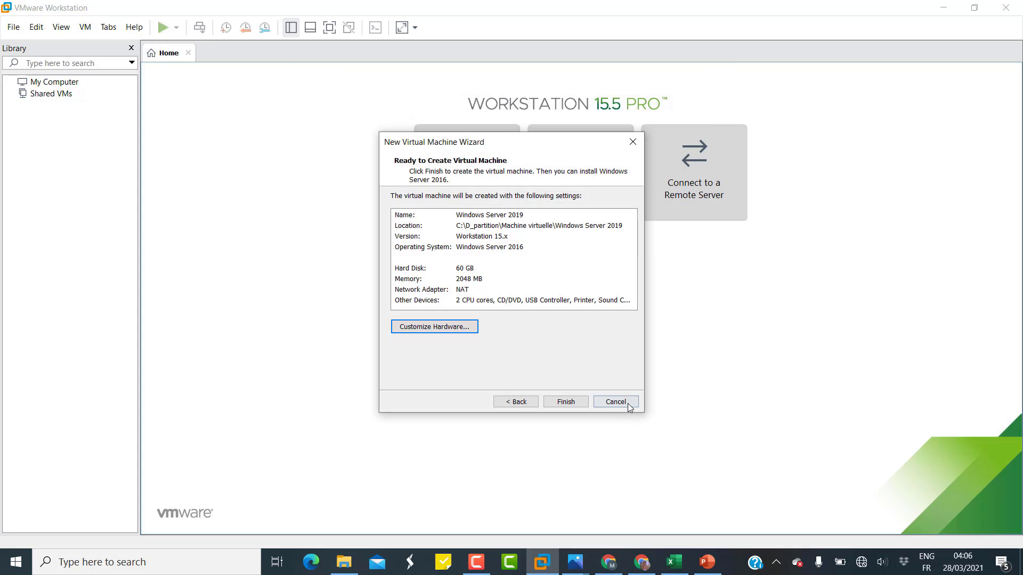
Create the VM, then set its firmware type to BIOS under Options > Advanced and save.
left_click(563, 403)
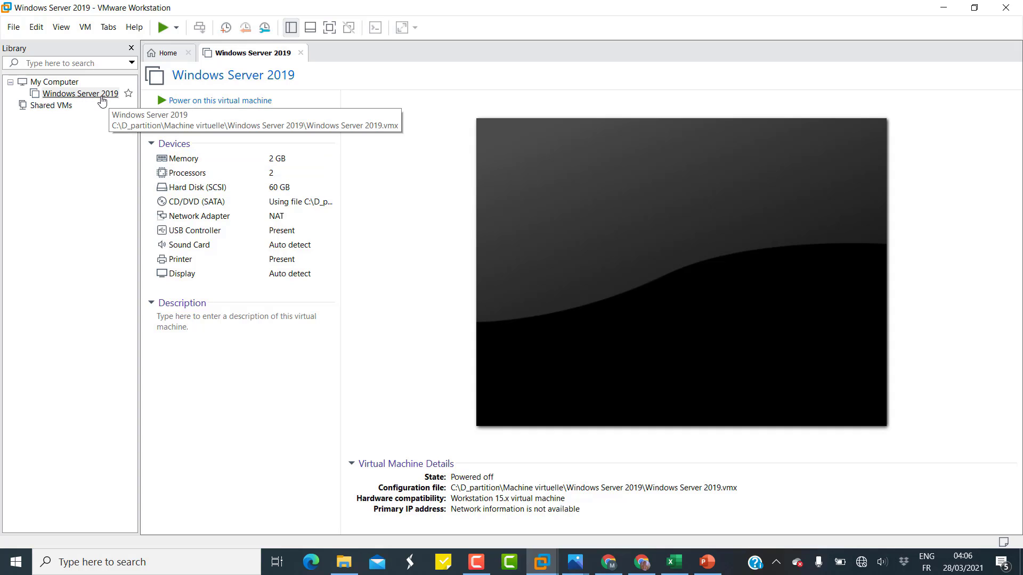
left_click(83, 96)
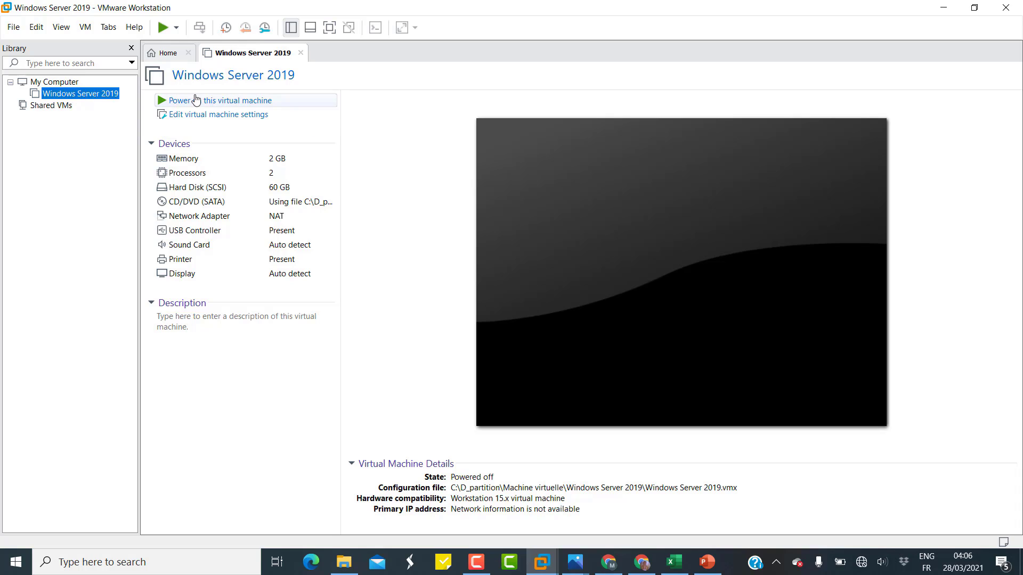
left_click(243, 118)
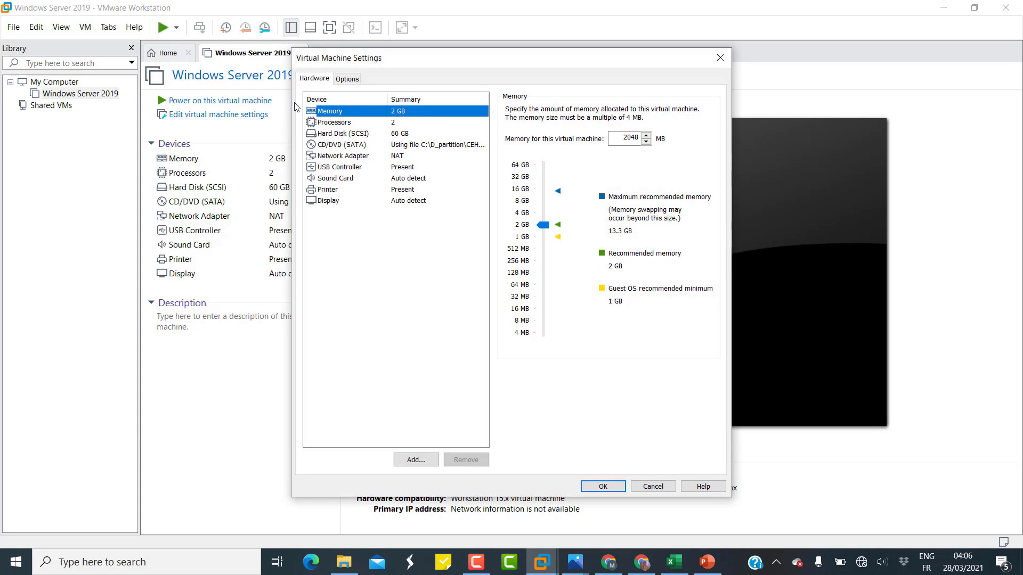
left_click(348, 80)
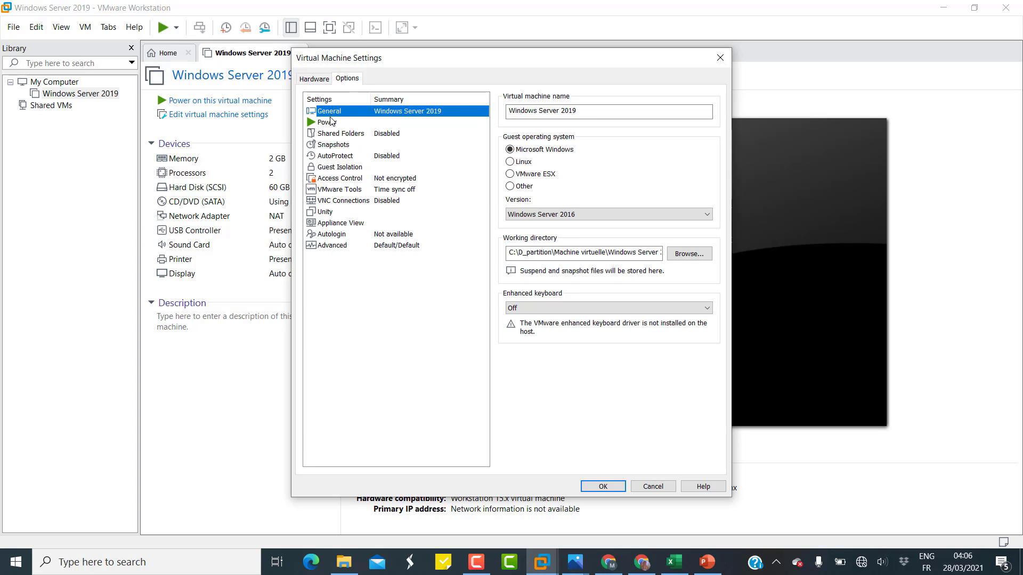
left_click(351, 248)
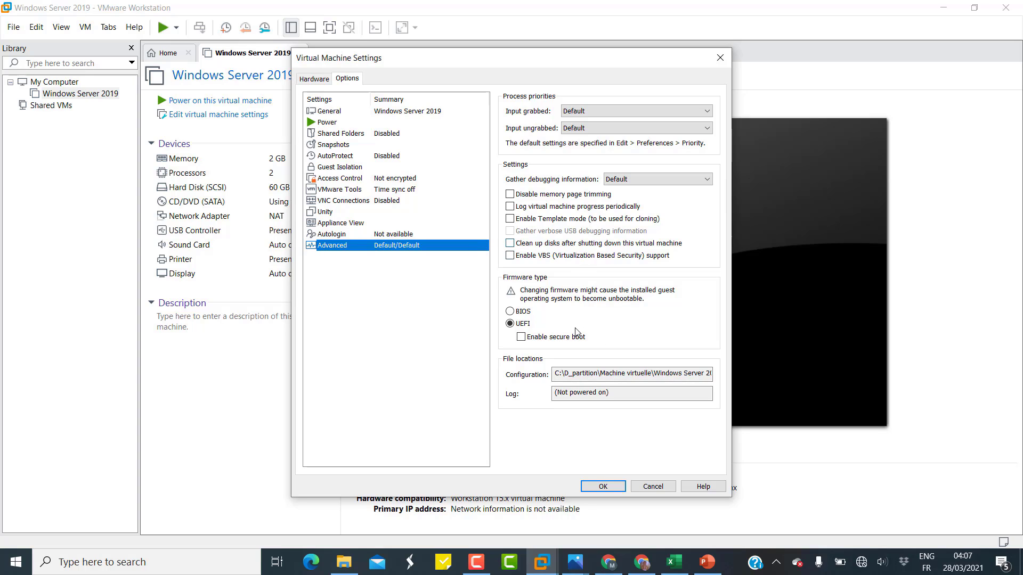
left_click(510, 313)
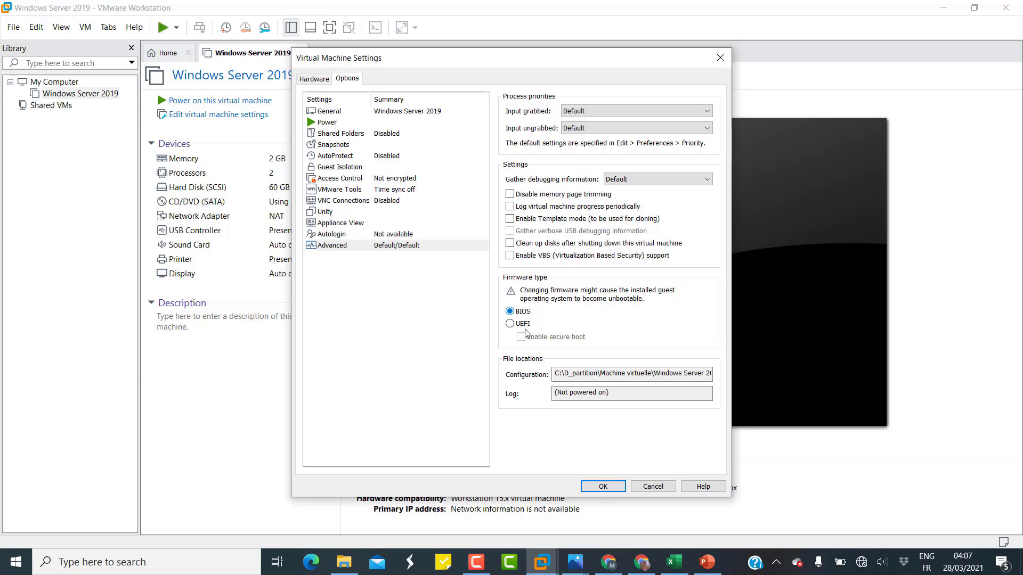
left_click(600, 487)
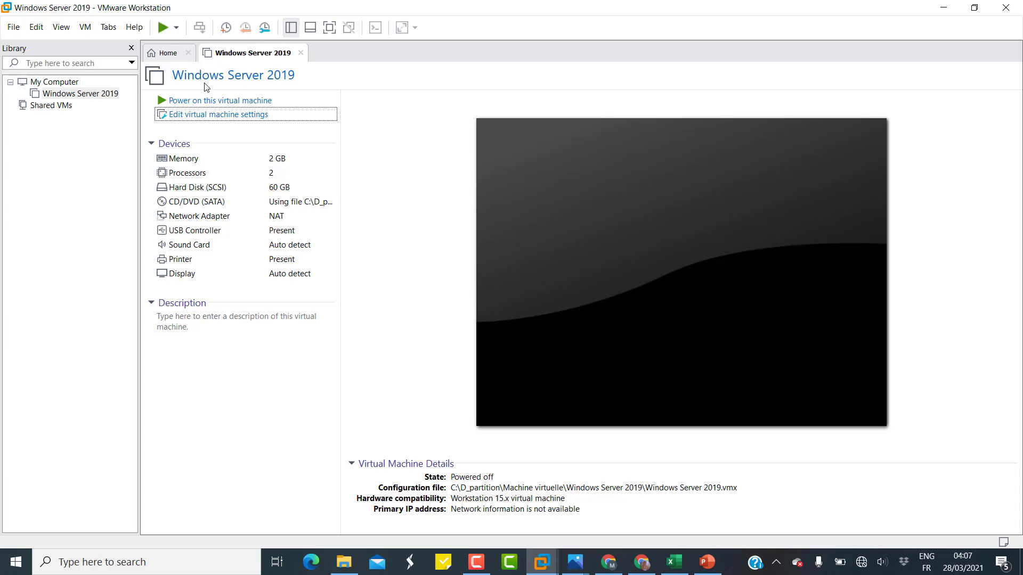
Power on the VM, dismiss the printing notice, accept French language settings, and choose Installer maintenant.
left_click(257, 103)
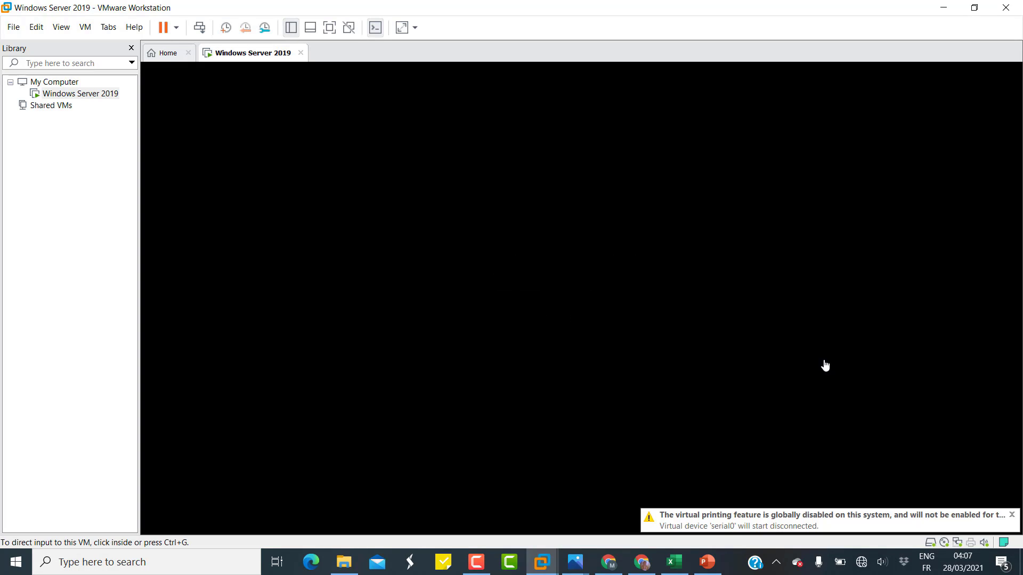
left_click(1011, 514)
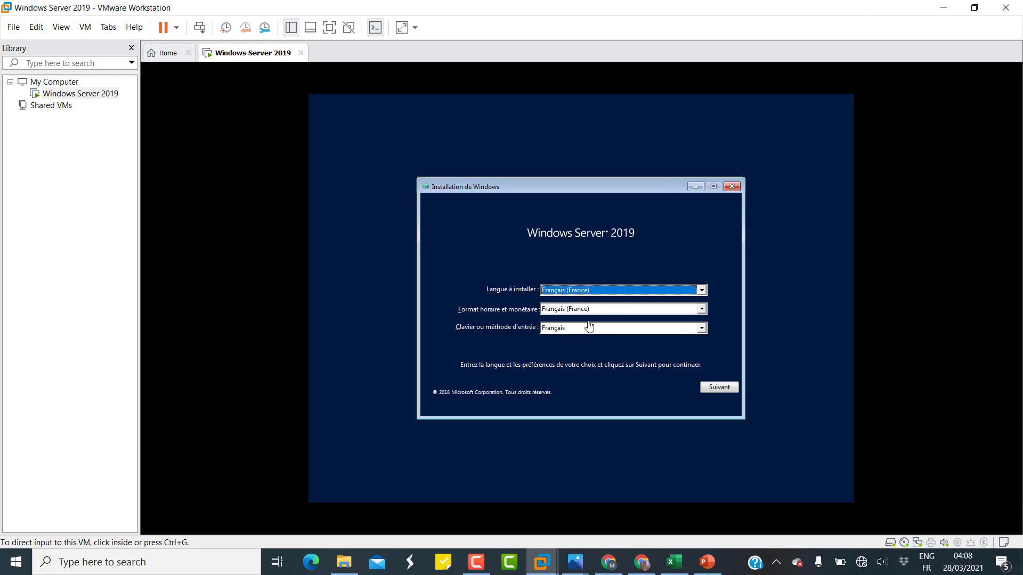
left_click(701, 294)
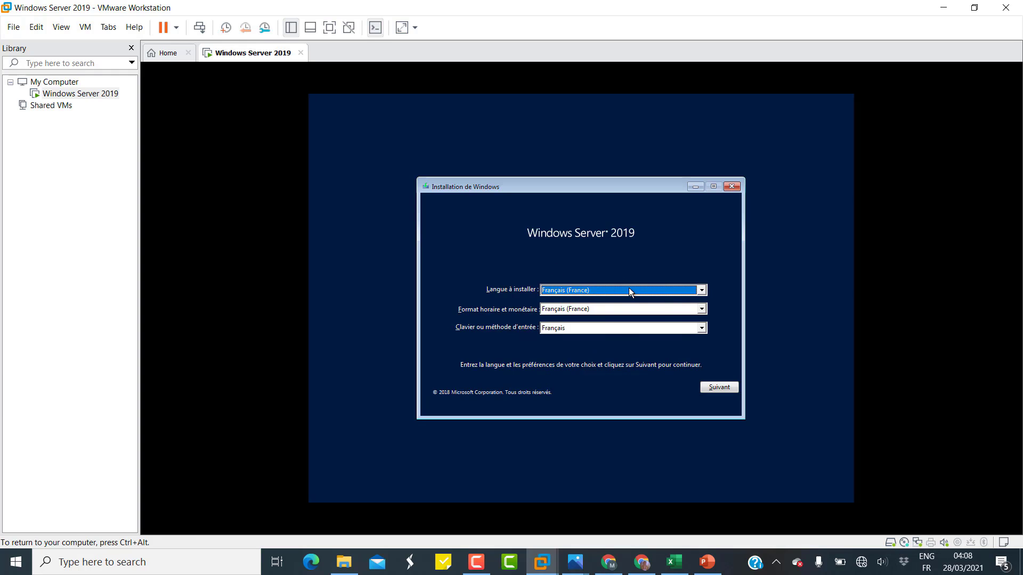
left_click(730, 389)
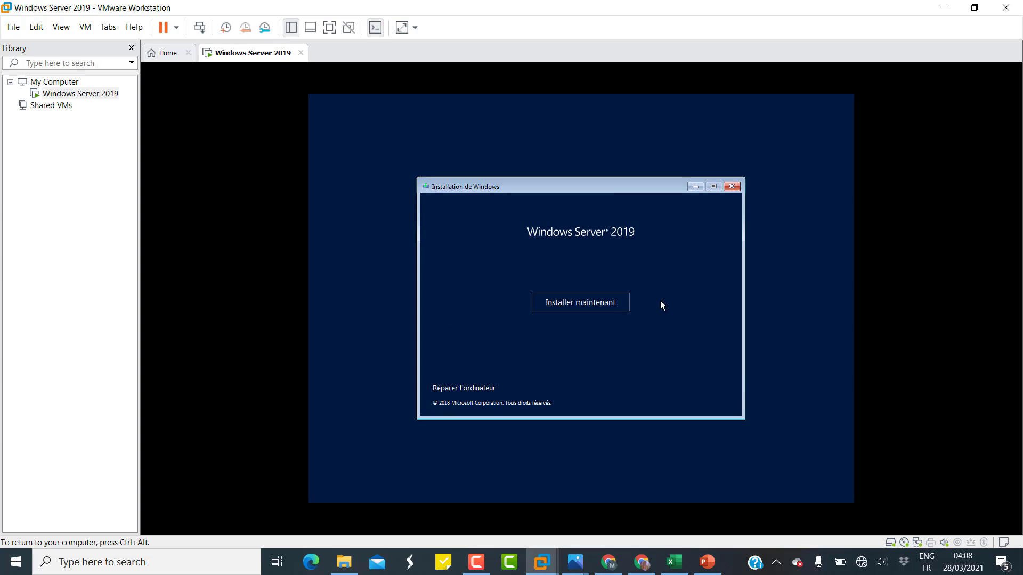
left_click(615, 307)
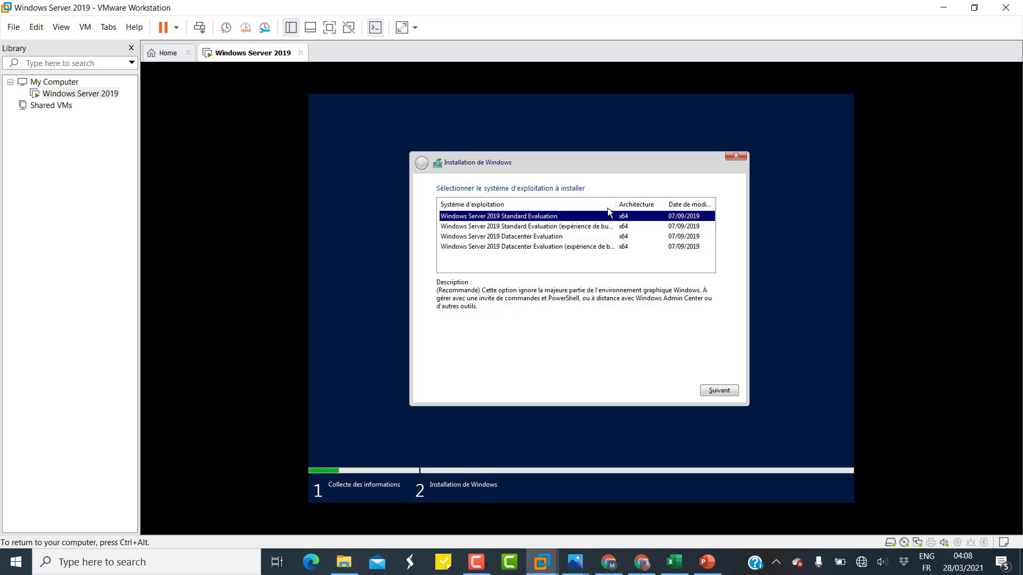
Pick Standard Evaluation (expérience de bureau), accept the licence, and custom-install onto the 60 GB unallocated disk.
left_click_drag(615, 204, 655, 204)
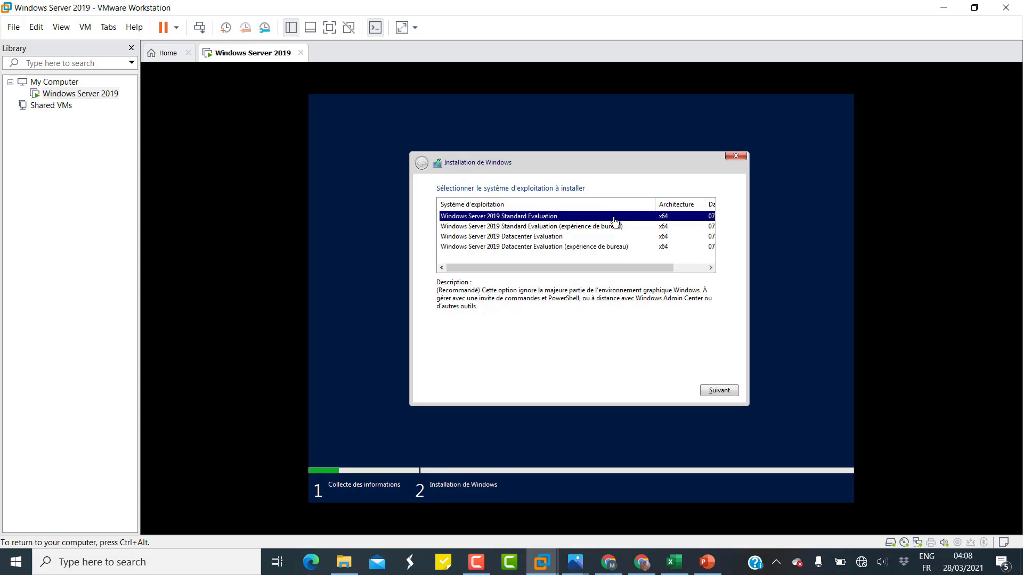
left_click(588, 228)
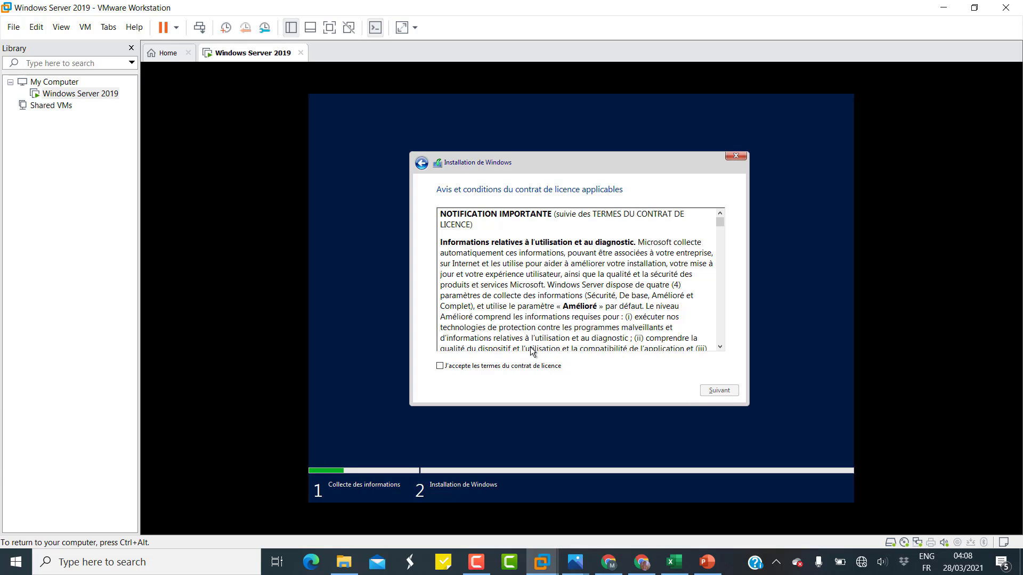
left_click(525, 366)
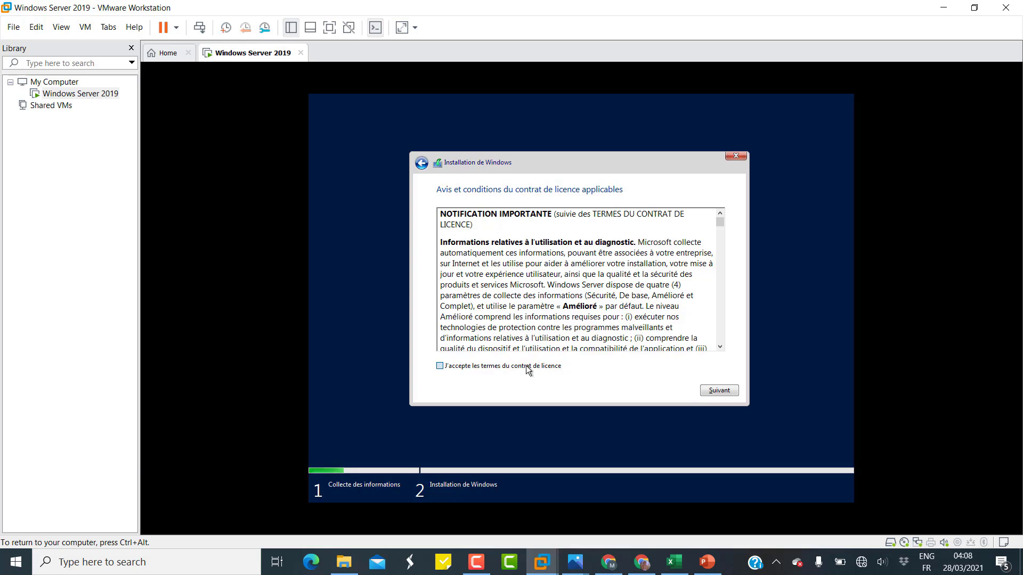
left_click(707, 393)
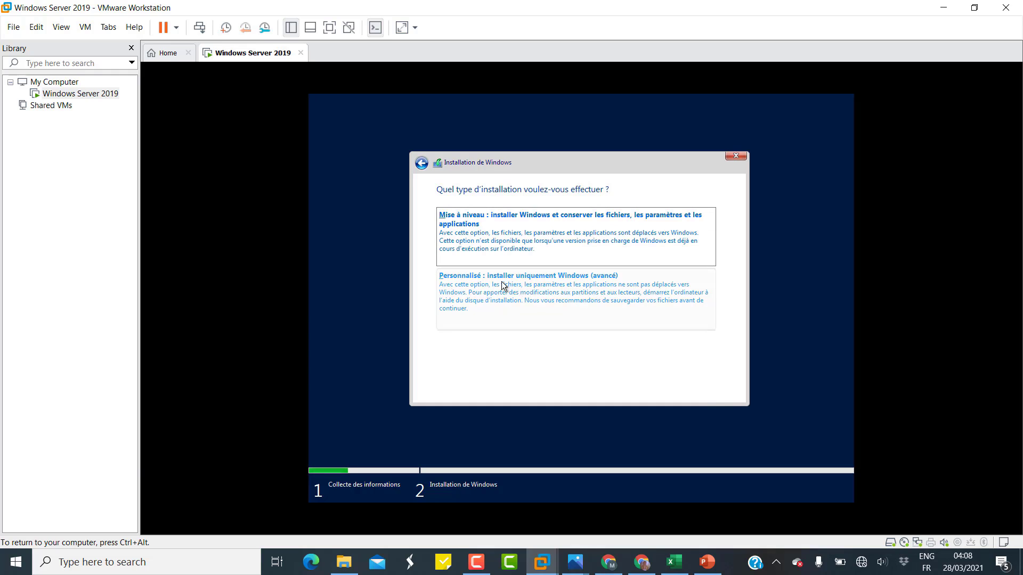
left_click(587, 288)
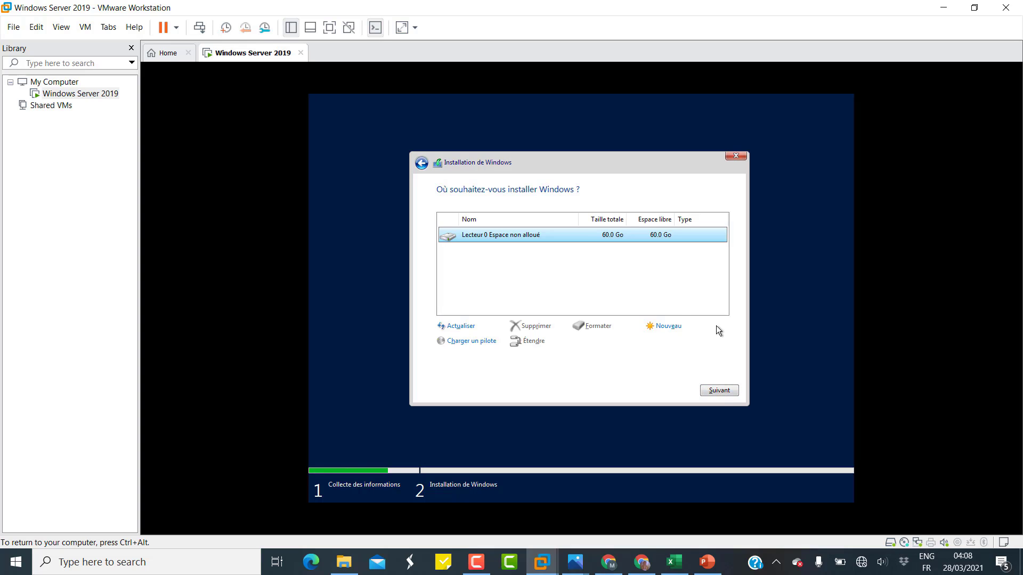
left_click(725, 392)
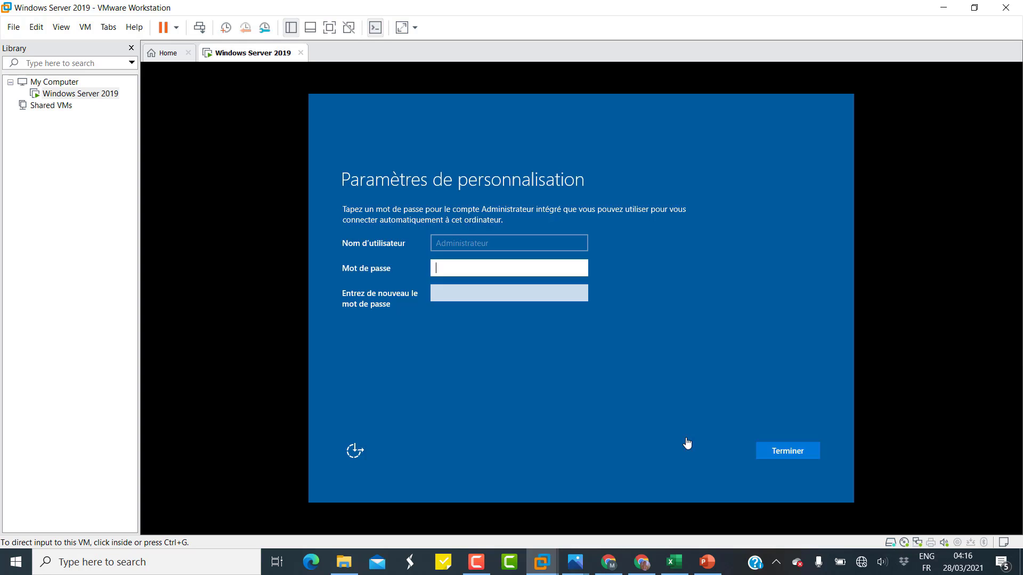
Enter and confirm the Administrator account password, then finish setup with Terminer.
left_click(635, 411)
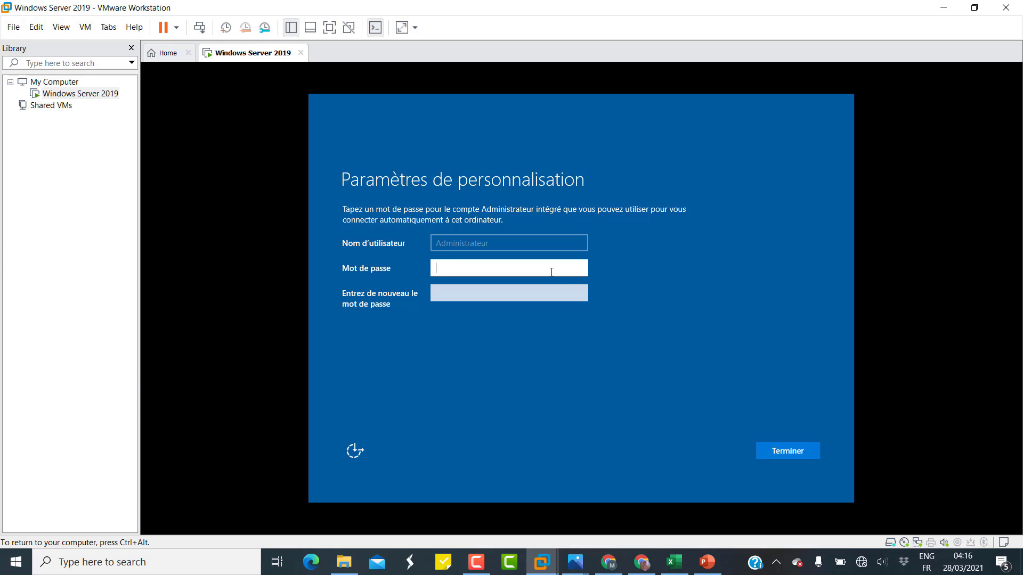
type("•")
left_click(586, 270)
type("a$$w")
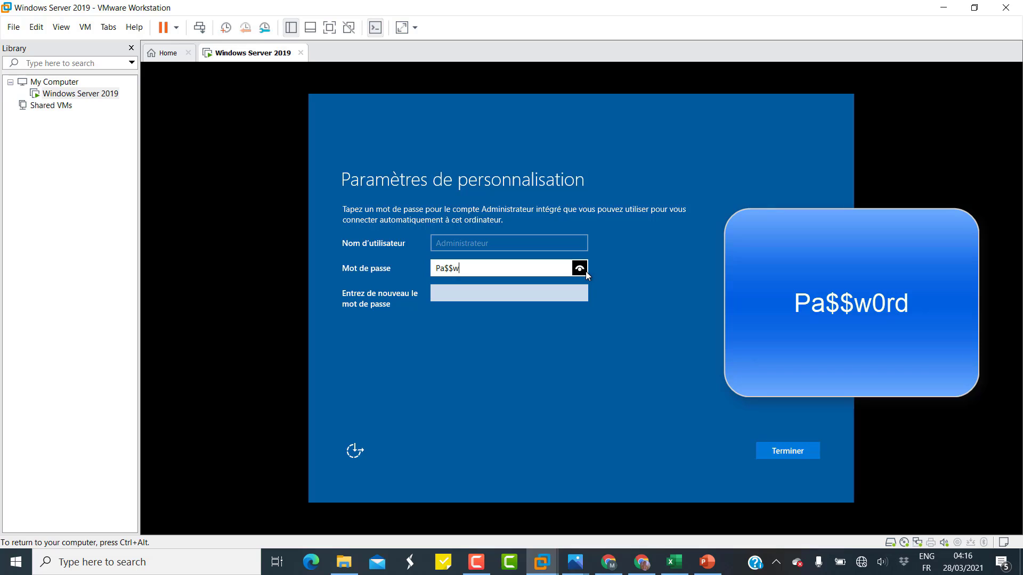
type("0rd")
left_click(559, 291)
type("Pa")
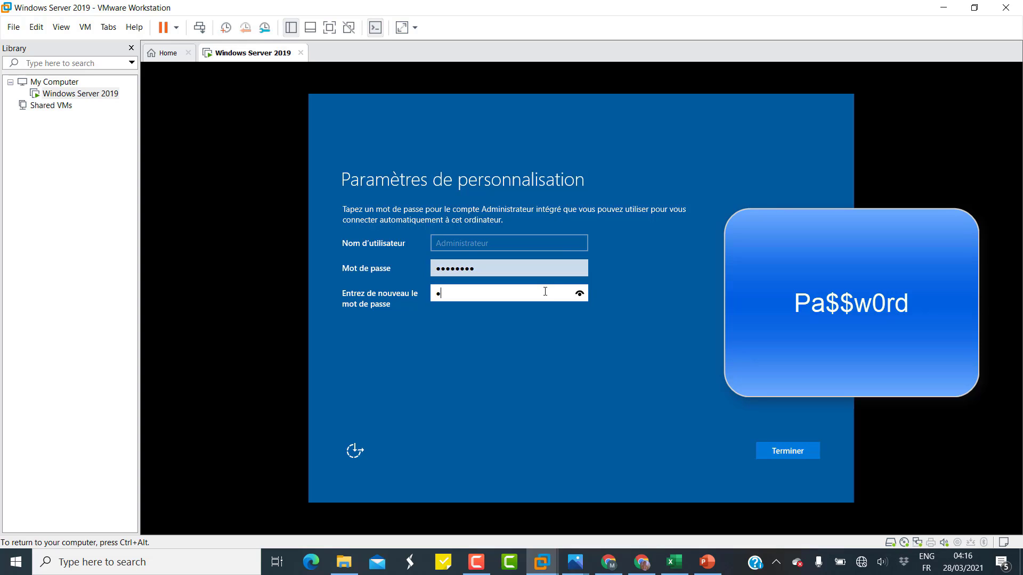
type("$$w0rd")
left_click(797, 452)
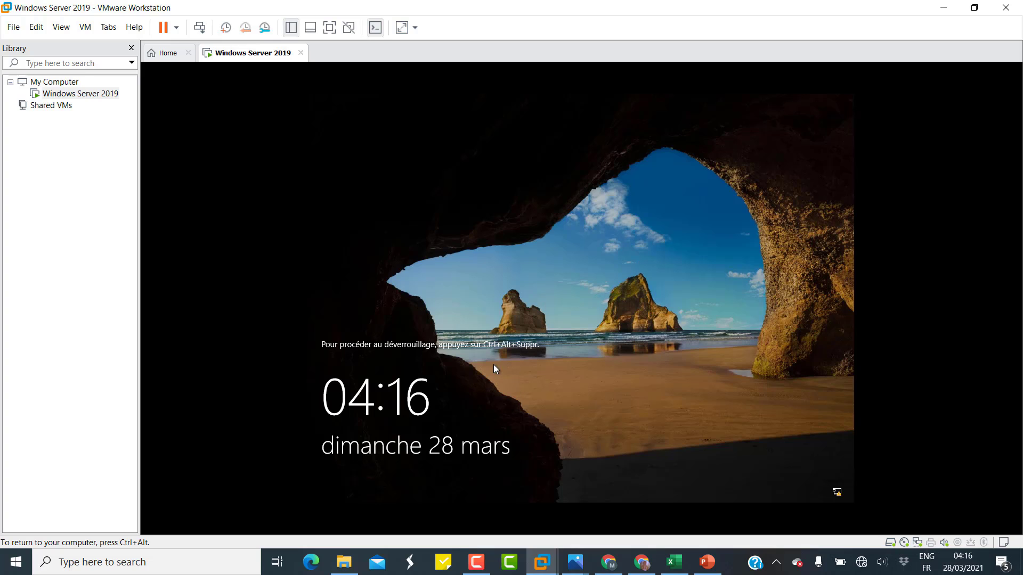
Send Ctrl+Alt+Del from the VM menu and sign in as Administrator with the account password.
key("ctrl+alt")
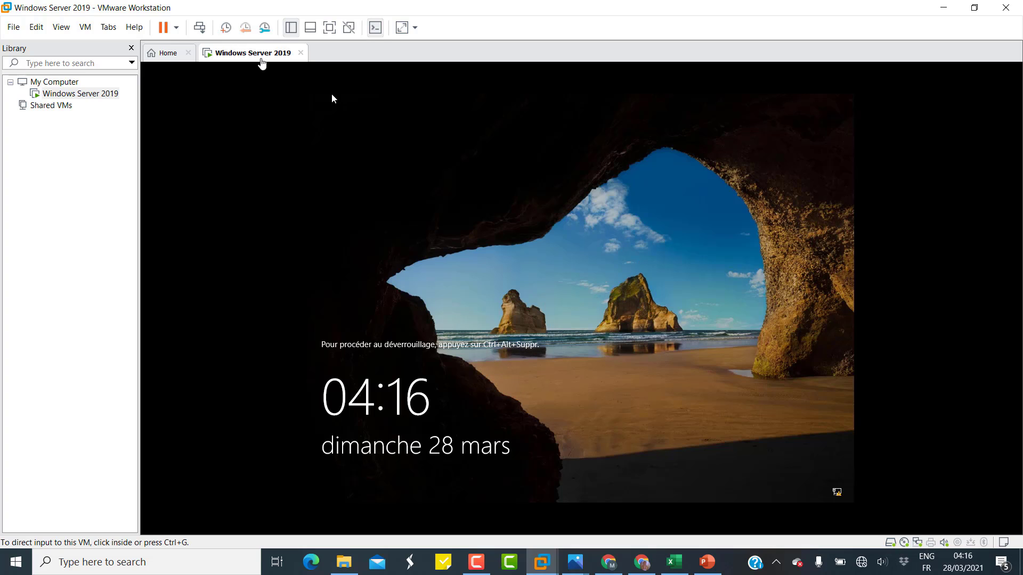
left_click(90, 29)
left_click(143, 90)
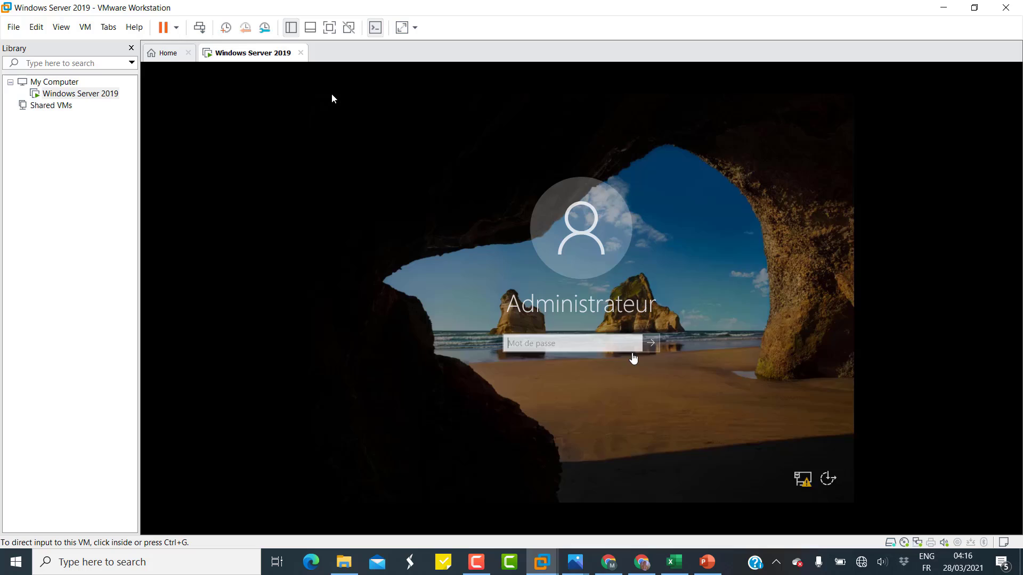
left_click(596, 343)
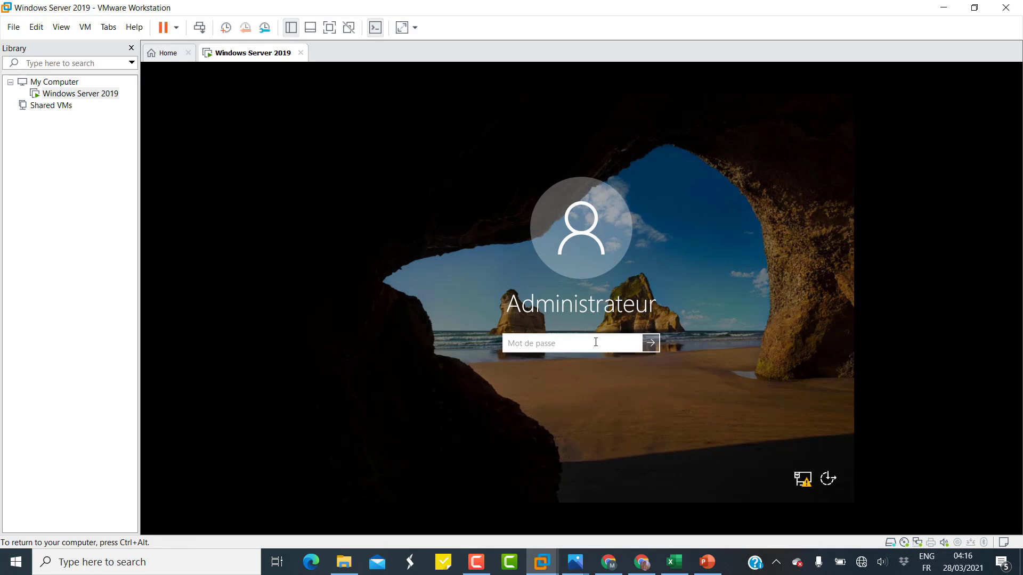
type("Passw0rd")
key("Return")
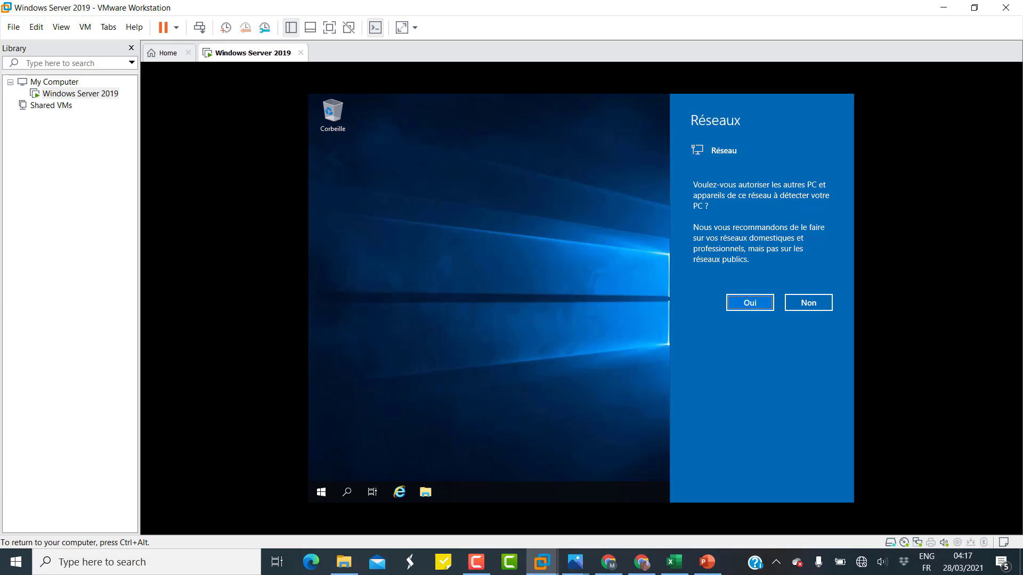
Decline network discovery and permanently dismiss the Windows Admin Center message.
left_click(821, 303)
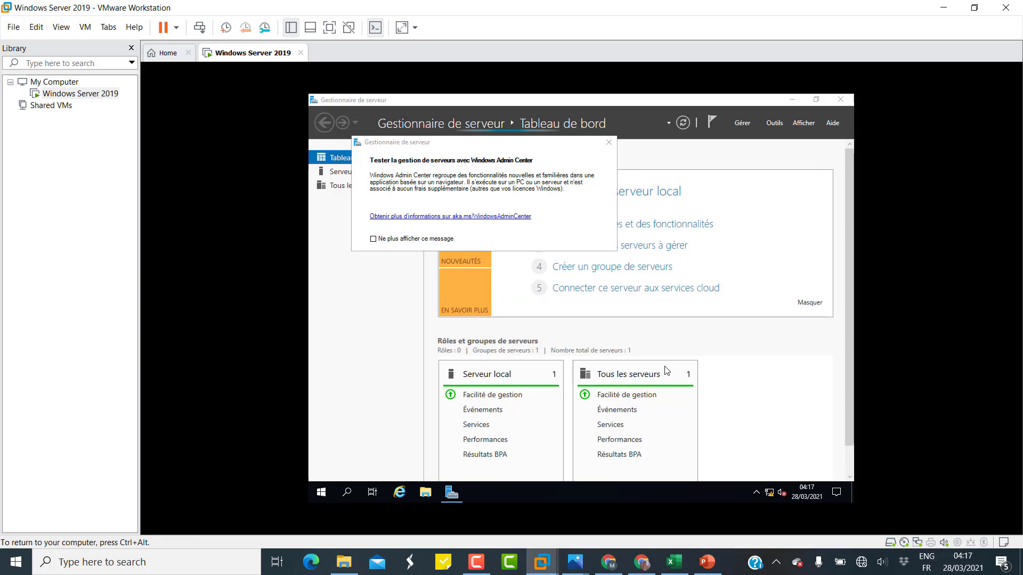
left_click(373, 240)
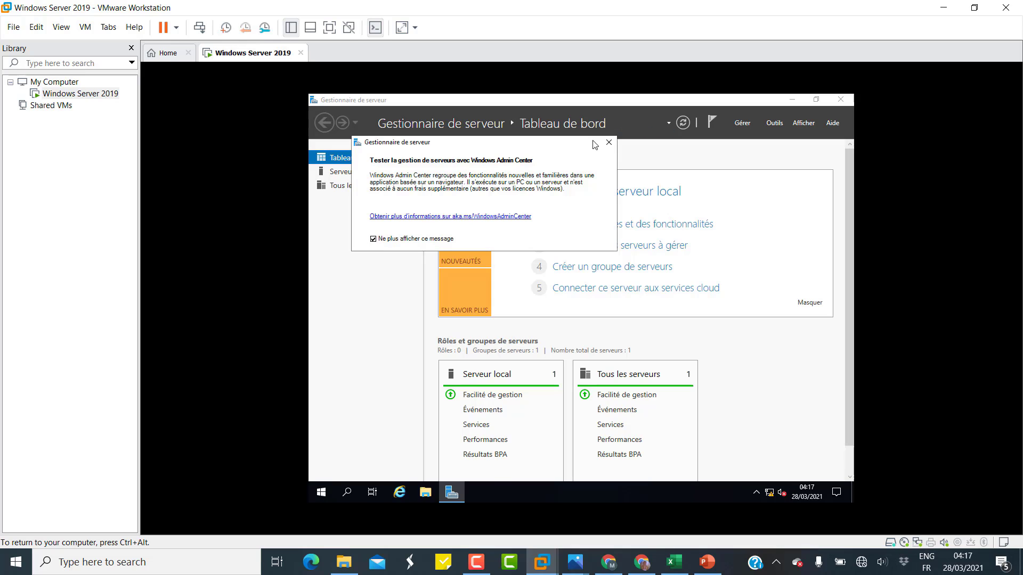
left_click(609, 143)
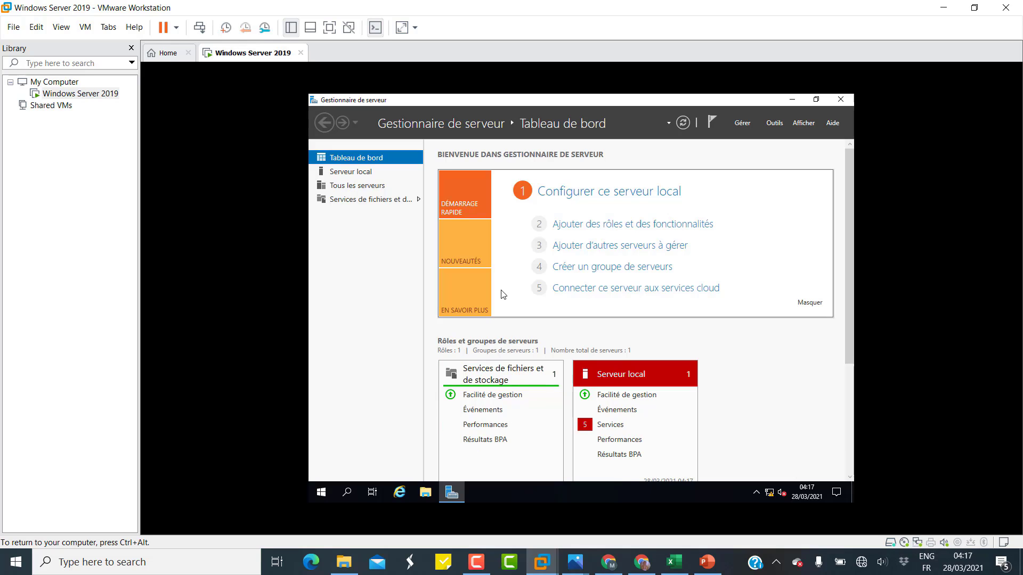
From the System settings page, rename the PC to Server2019.
right_click(326, 489)
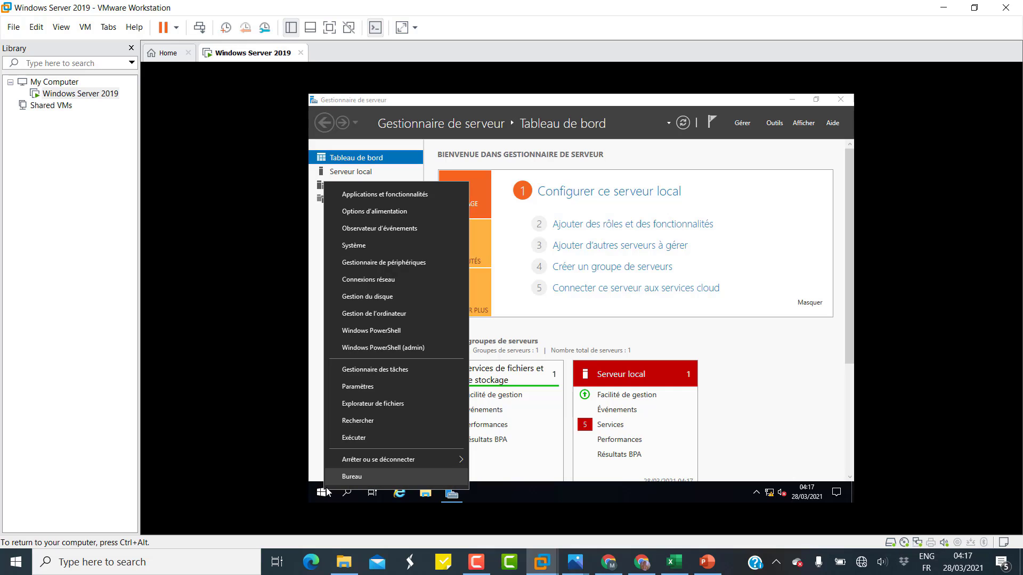
left_click(366, 249)
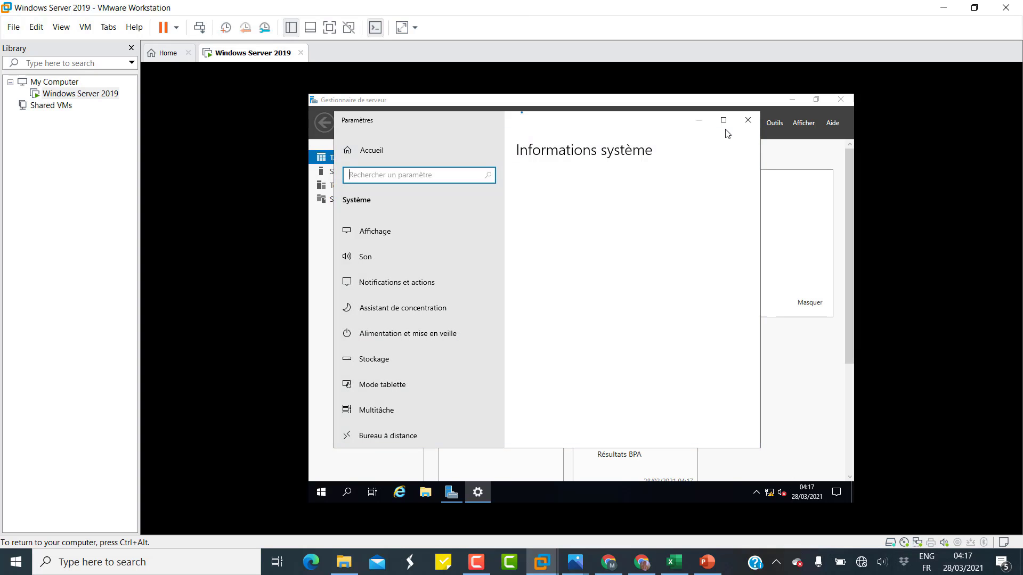
left_click(723, 120)
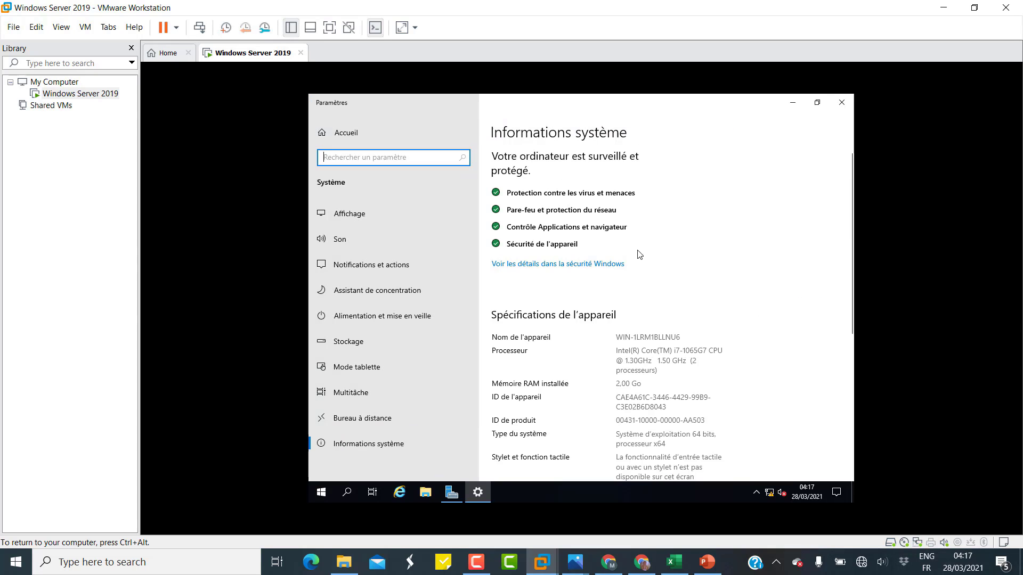
scroll(639, 254, "down", 5)
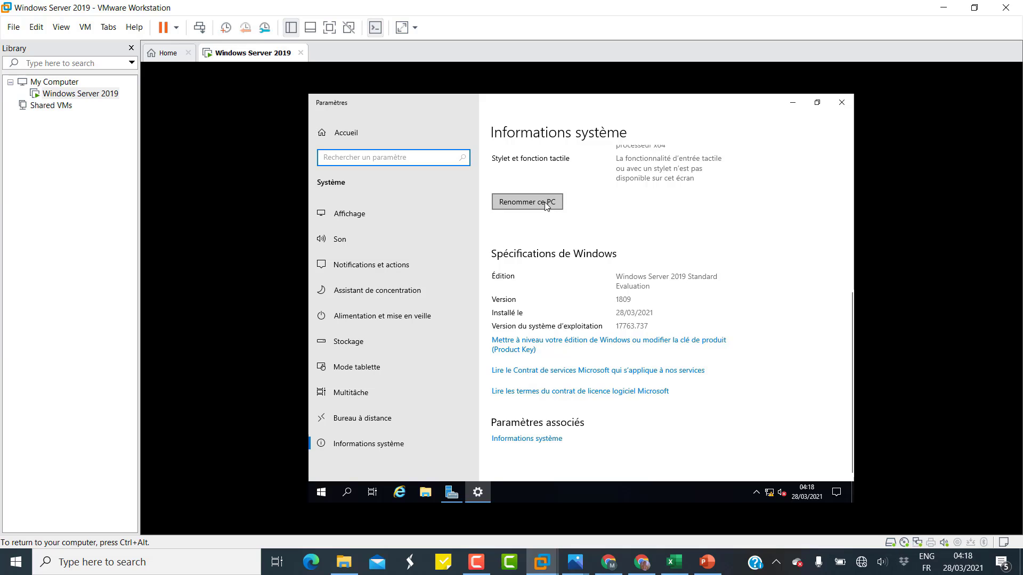
left_click(546, 206)
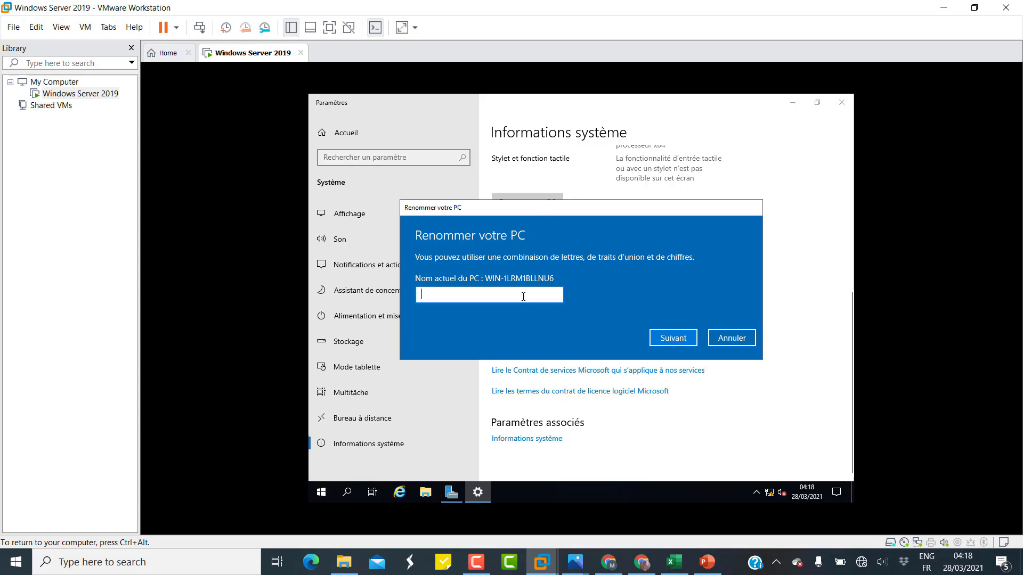
type("Server")
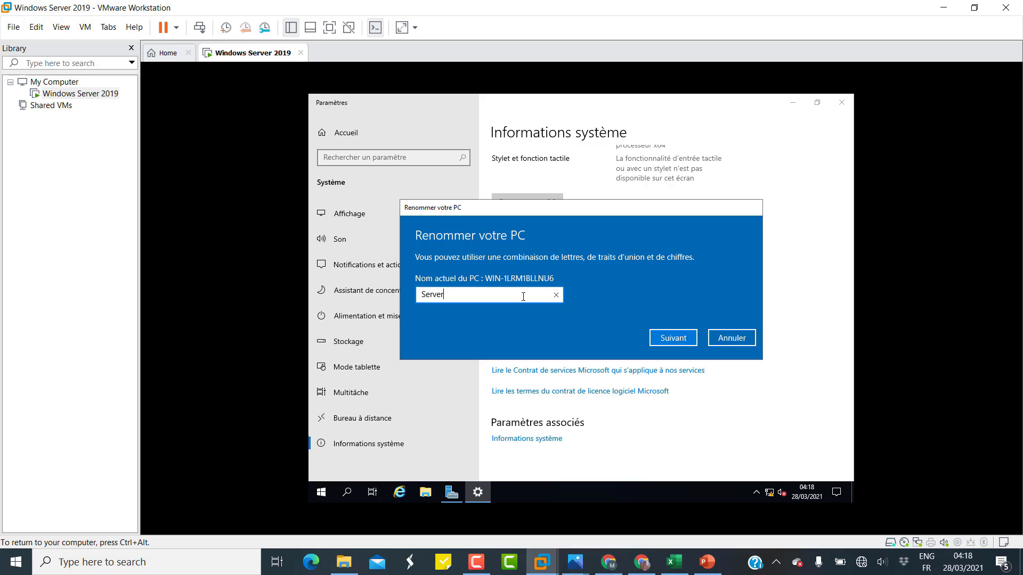
type("2019")
left_click(672, 338)
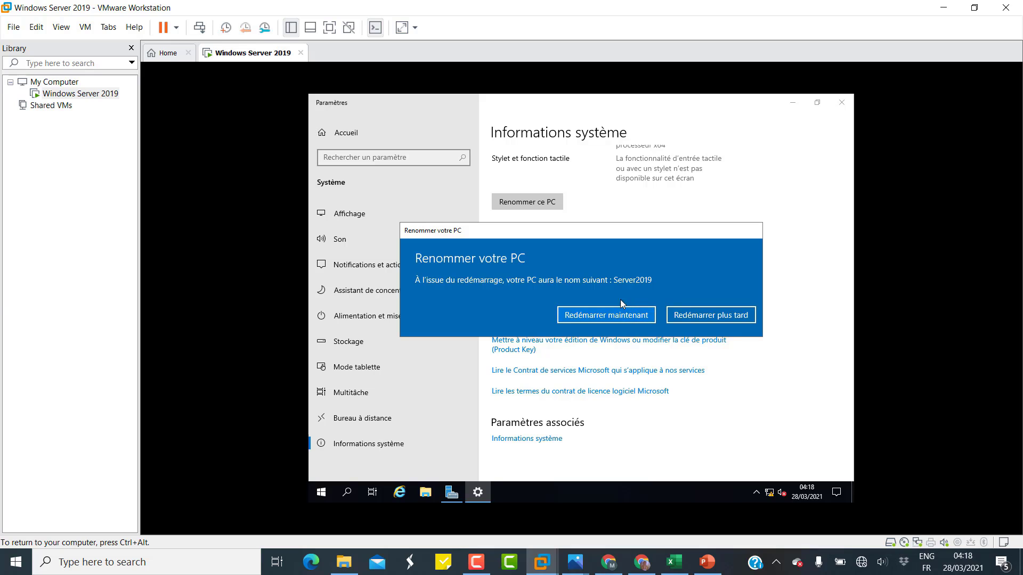
Mount the VMware Tools installer in the guest and postpone the rename restart.
right_click(79, 94)
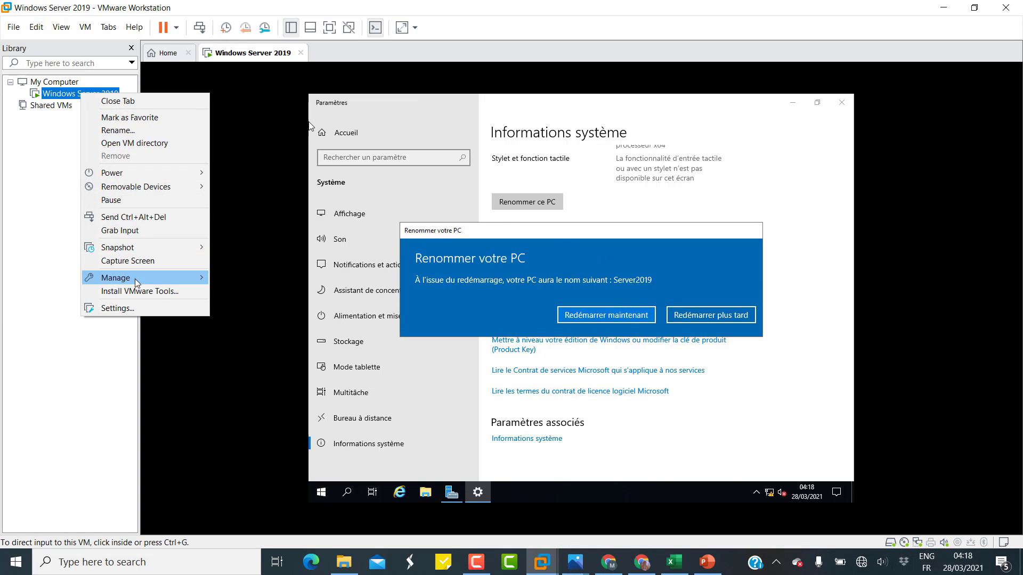
left_click(171, 293)
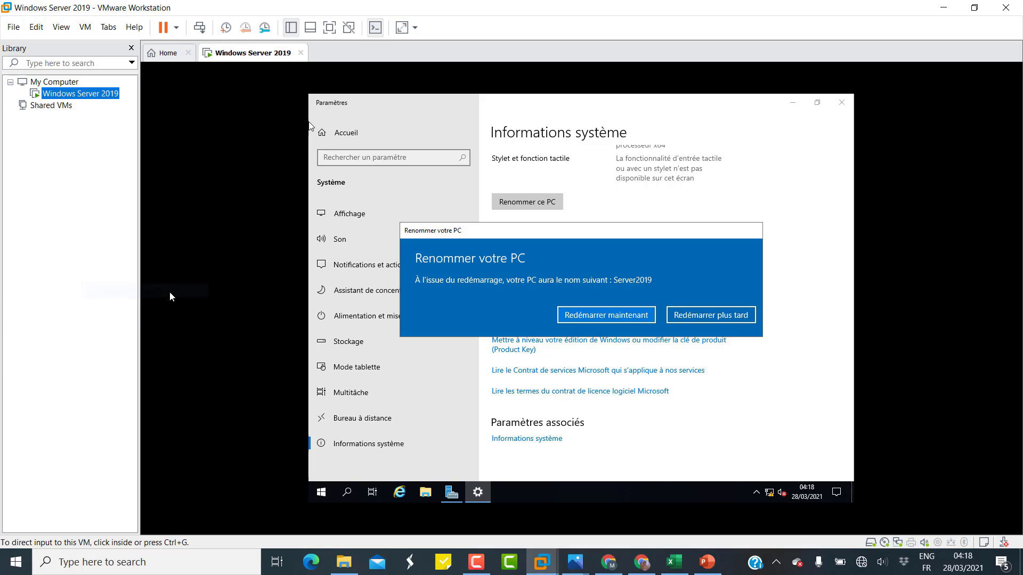
left_click(262, 287)
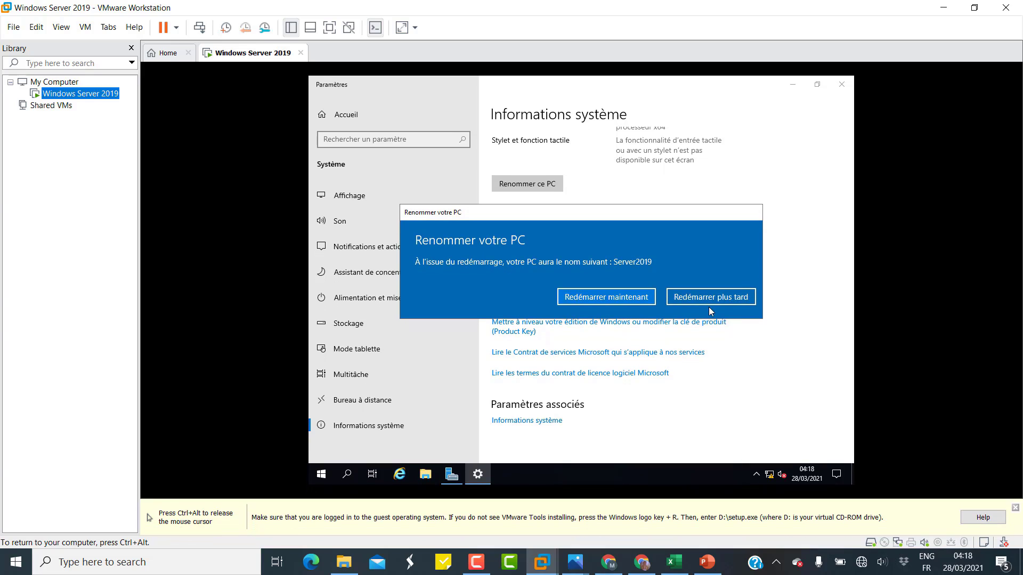
left_click(717, 297)
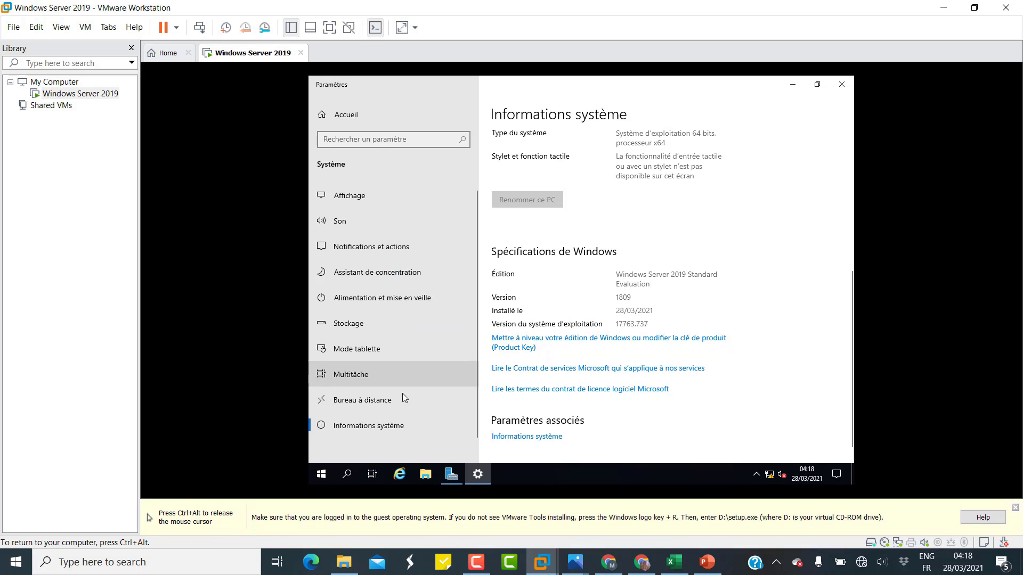
Run the VMware Tools setup from the DVD drive with the typical installation.
left_click(425, 476)
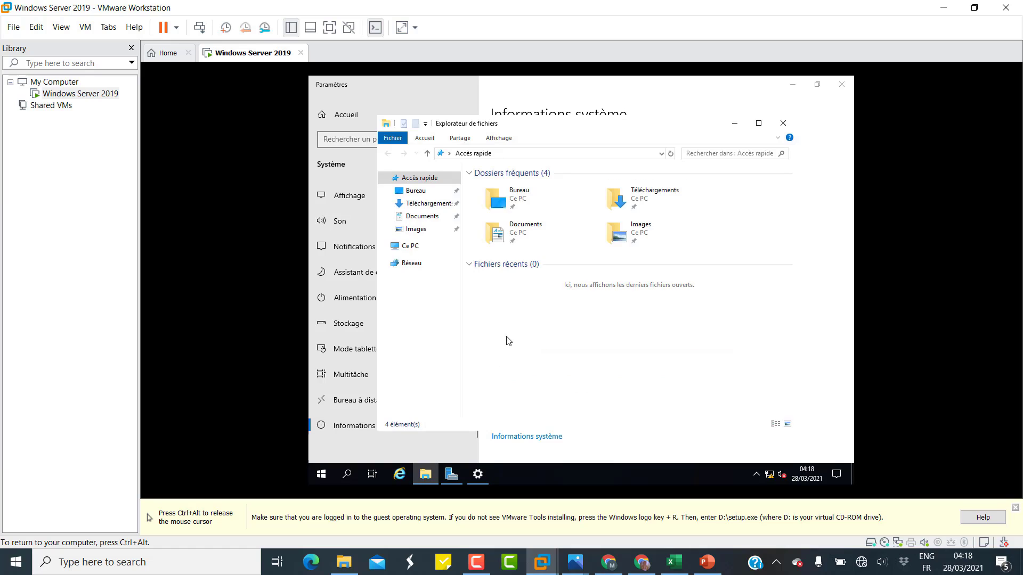
left_click(410, 246)
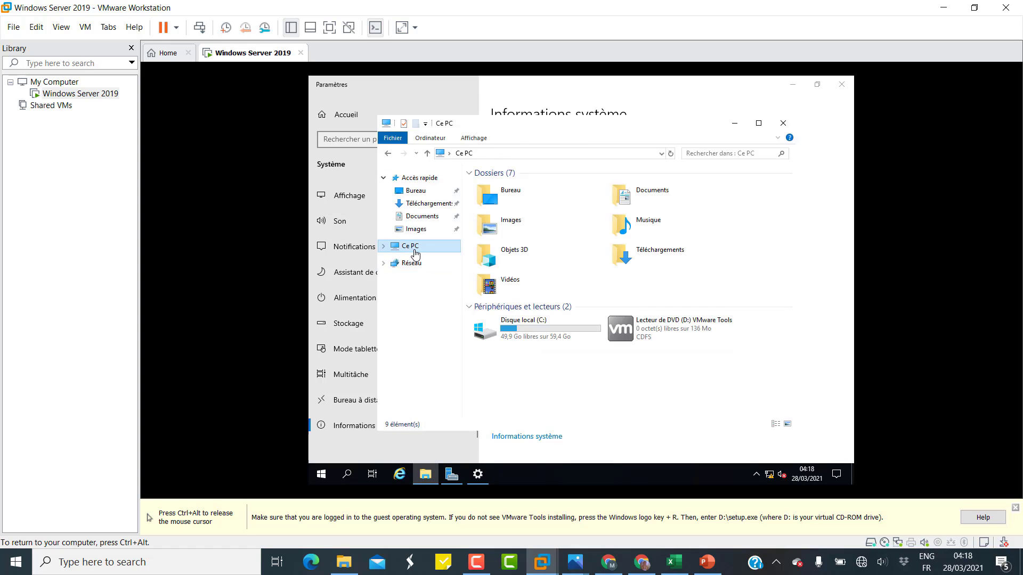
double_click(663, 335)
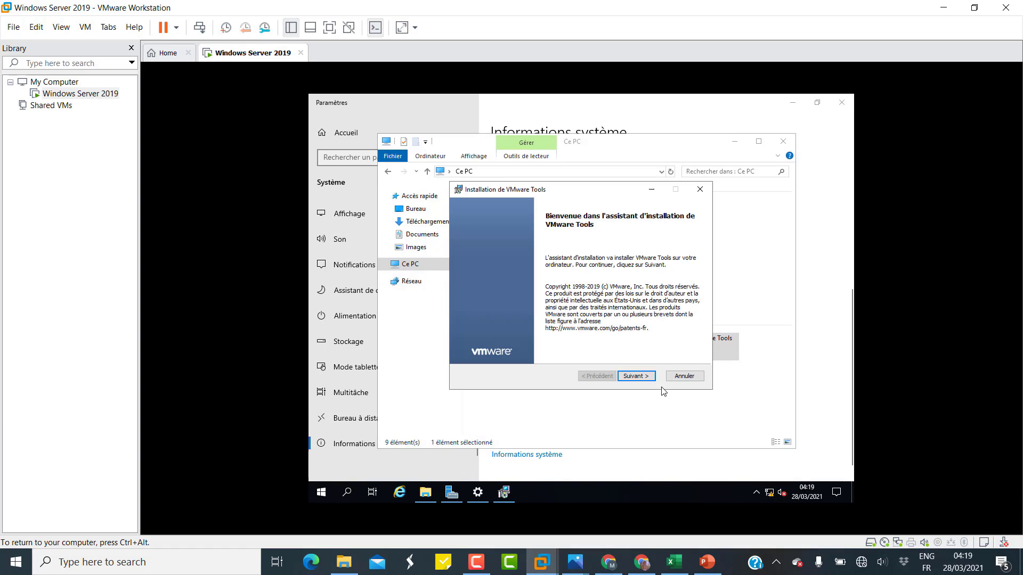
left_click(648, 379)
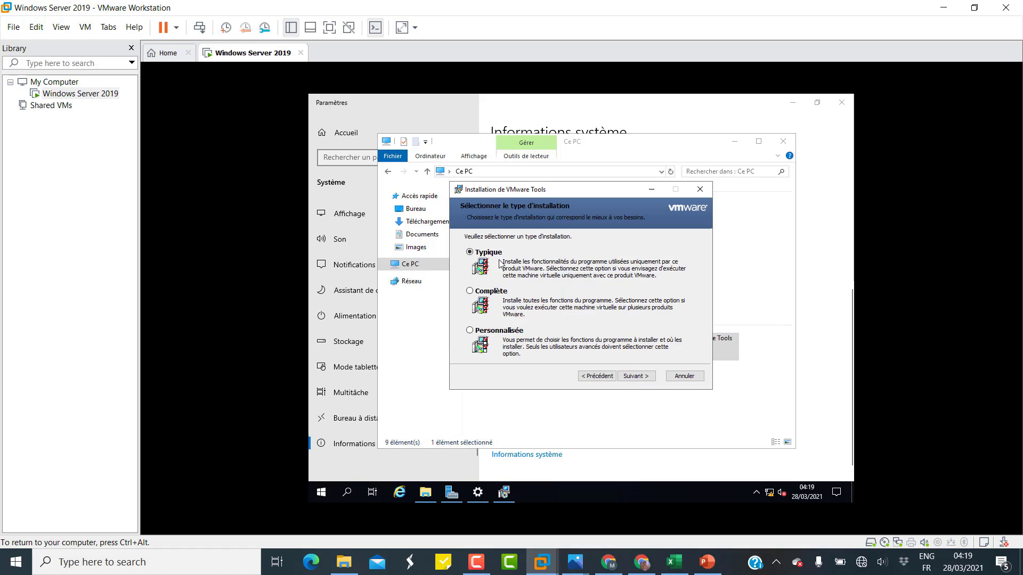
left_click(642, 376)
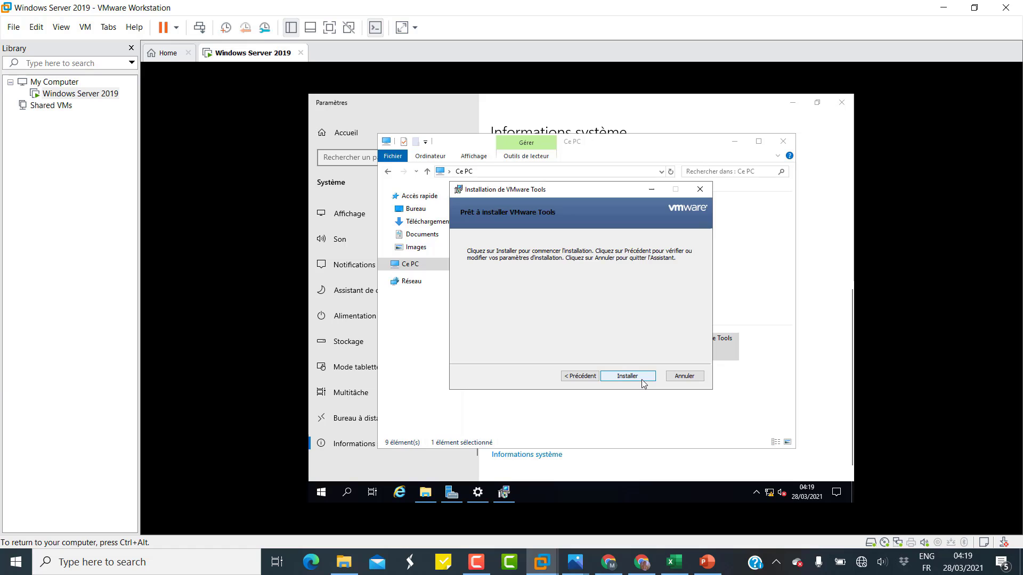
left_click(642, 378)
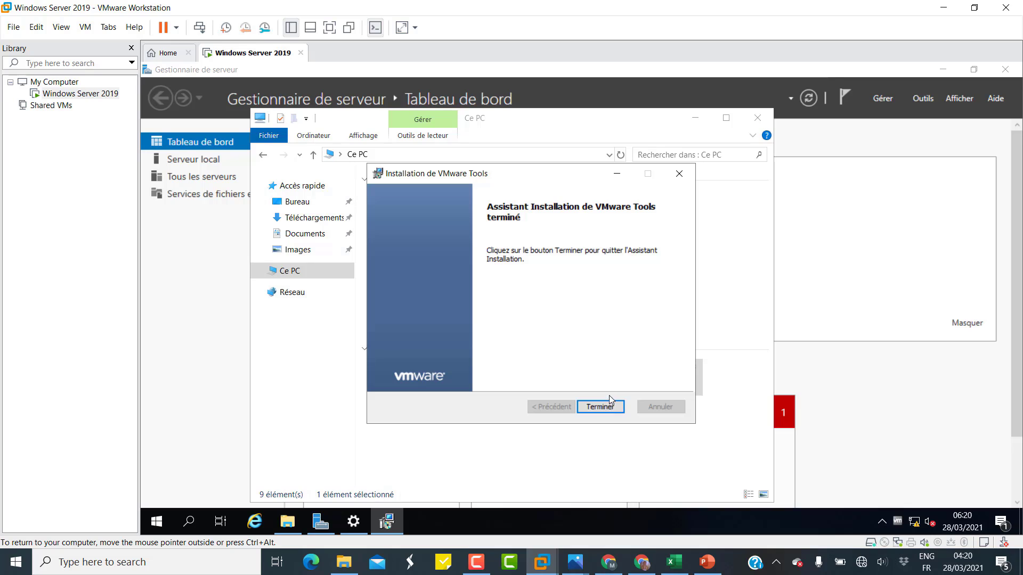
Finish the VMware Tools wizard and accept restarting the guest now.
left_click(604, 407)
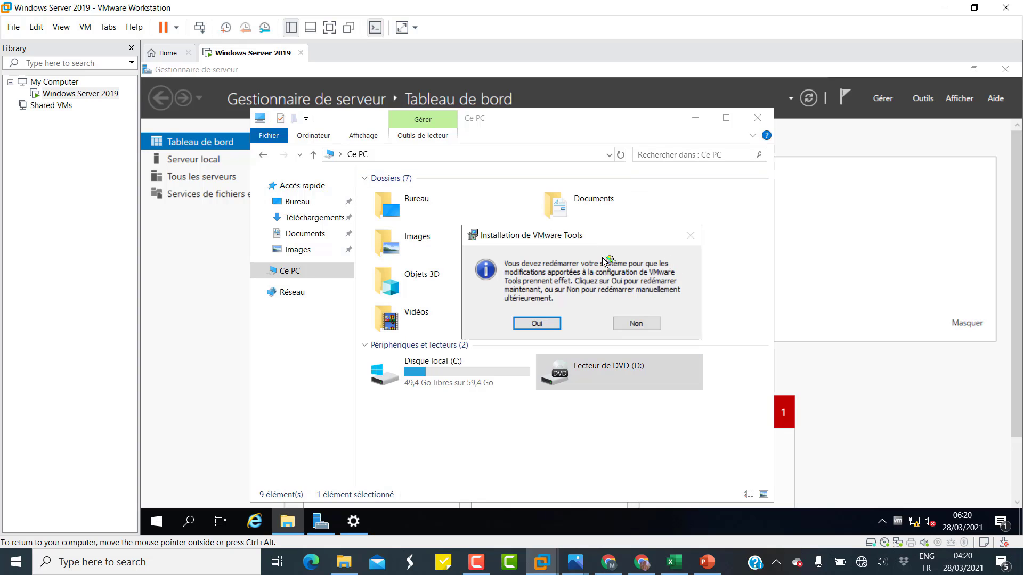
left_click_drag(569, 239, 542, 239)
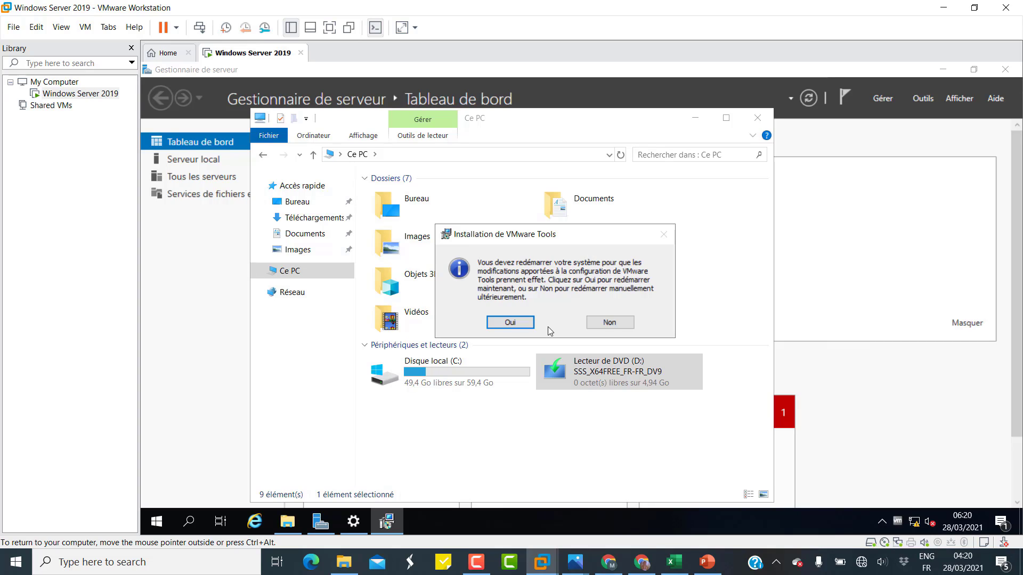
left_click(510, 323)
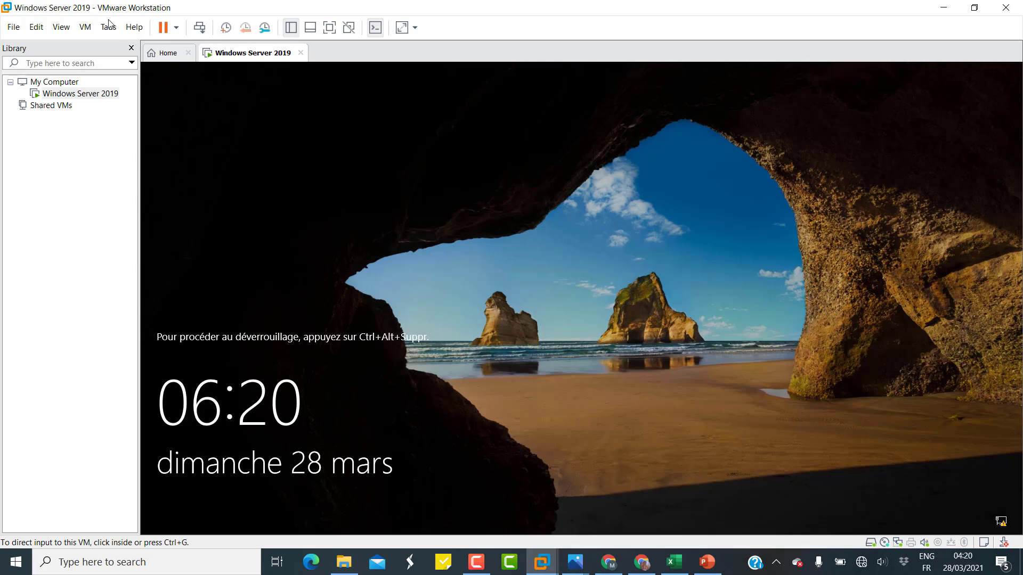
Send Ctrl+Alt+Del to the guest and sign in with the administrator password.
left_click(85, 27)
left_click(123, 89)
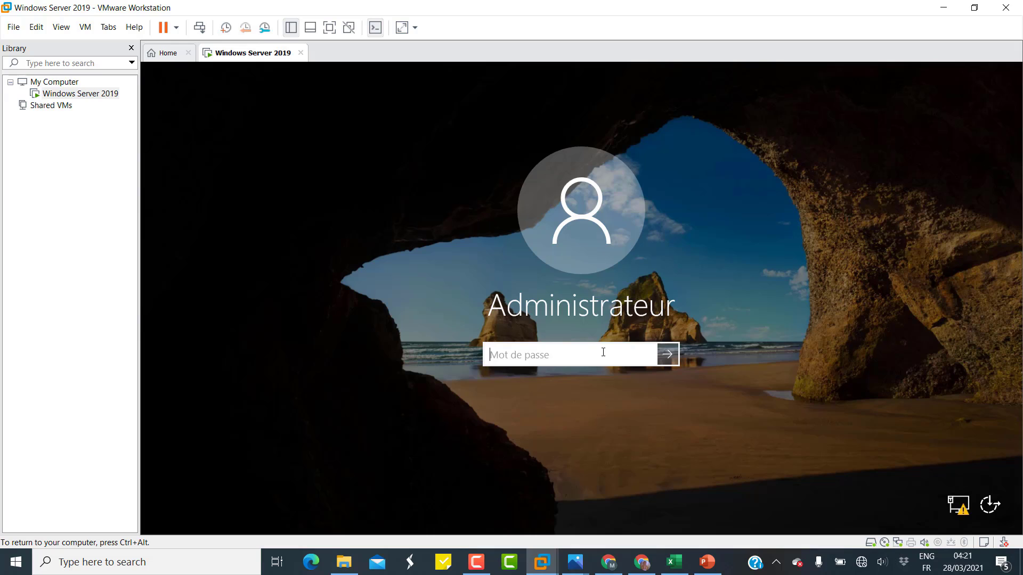
type("Pa$$w0rd")
key("Return")
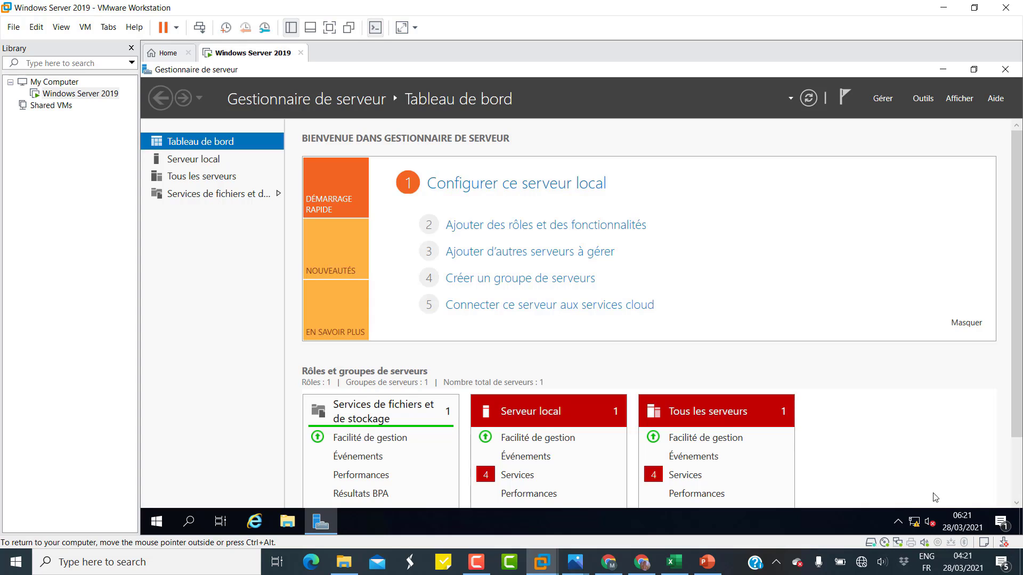
Open the TCP/IPv4 properties of the Ethernet0 adapter from the network settings.
right_click(917, 524)
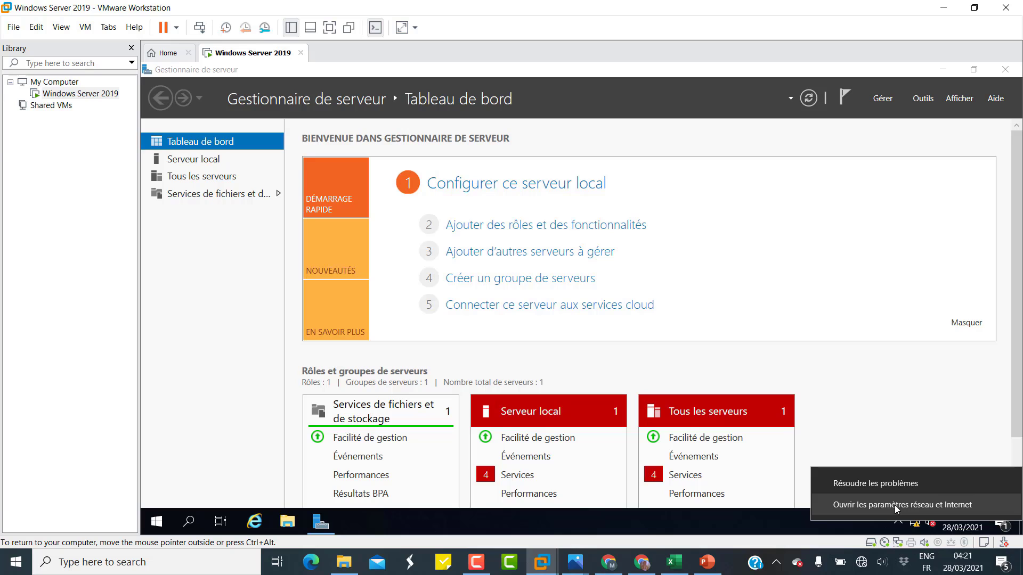
left_click(896, 506)
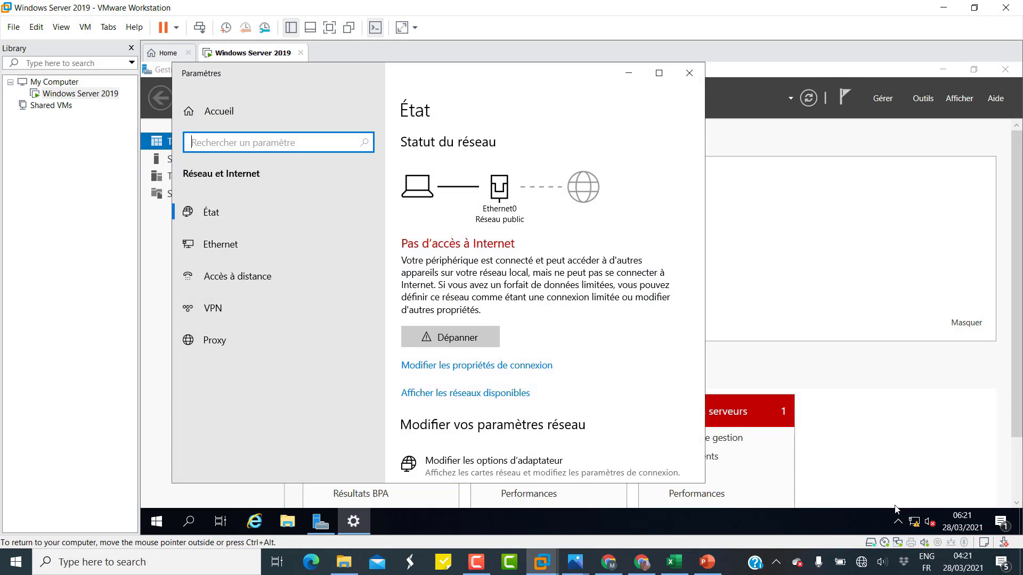
left_click(223, 244)
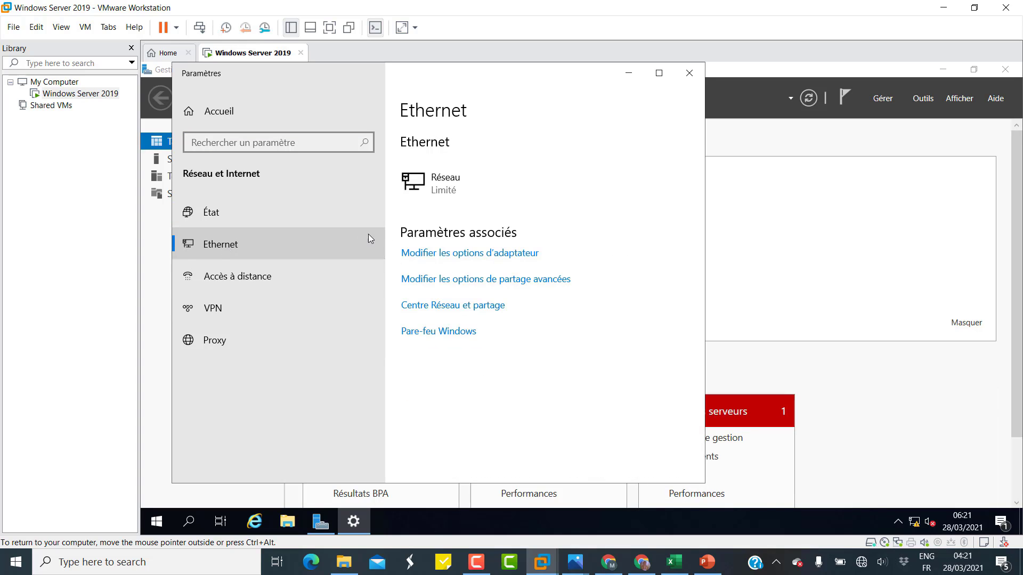
left_click(453, 258)
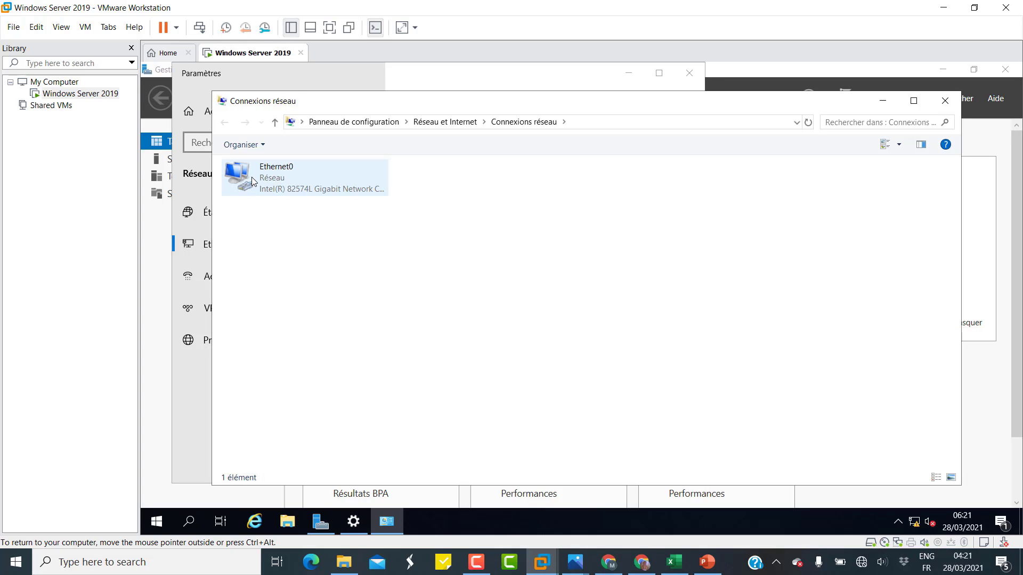
left_click(269, 182)
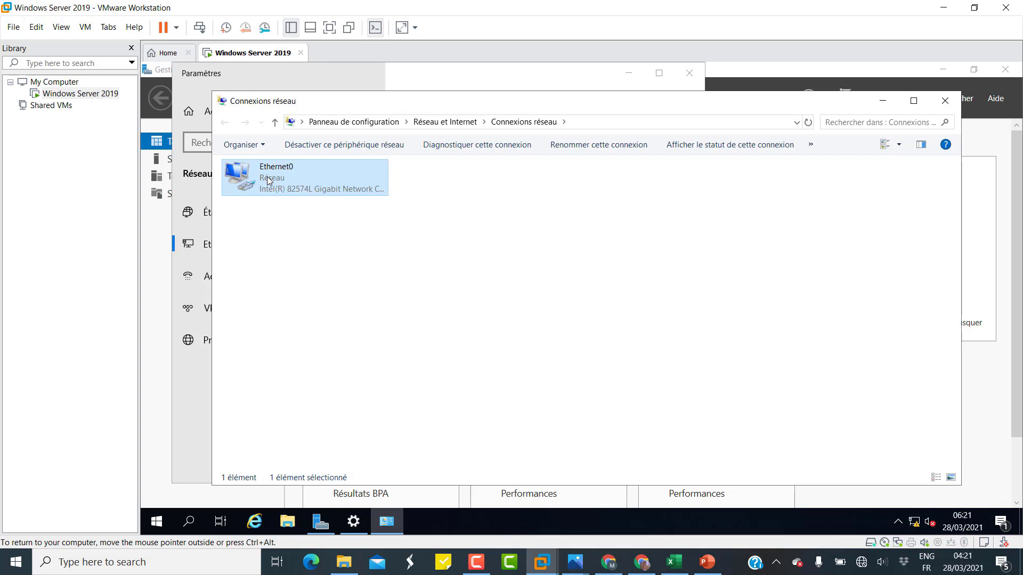
right_click(269, 182)
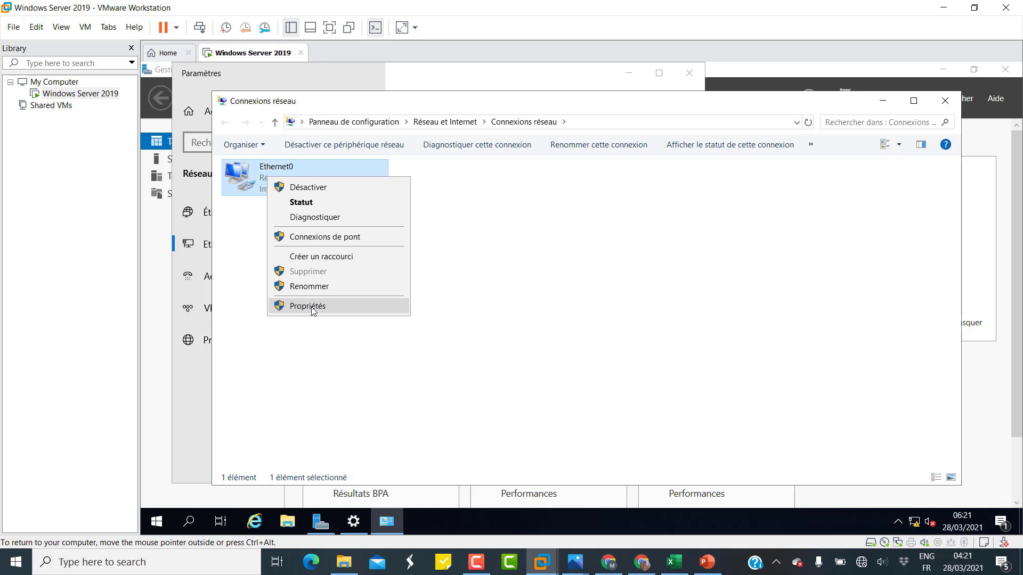
left_click(312, 307)
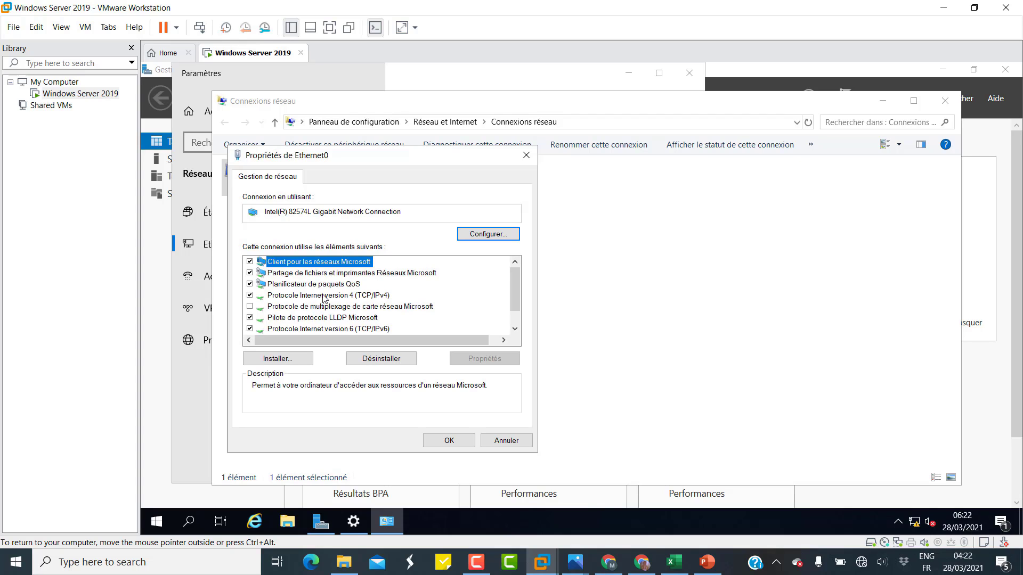
left_click(325, 296)
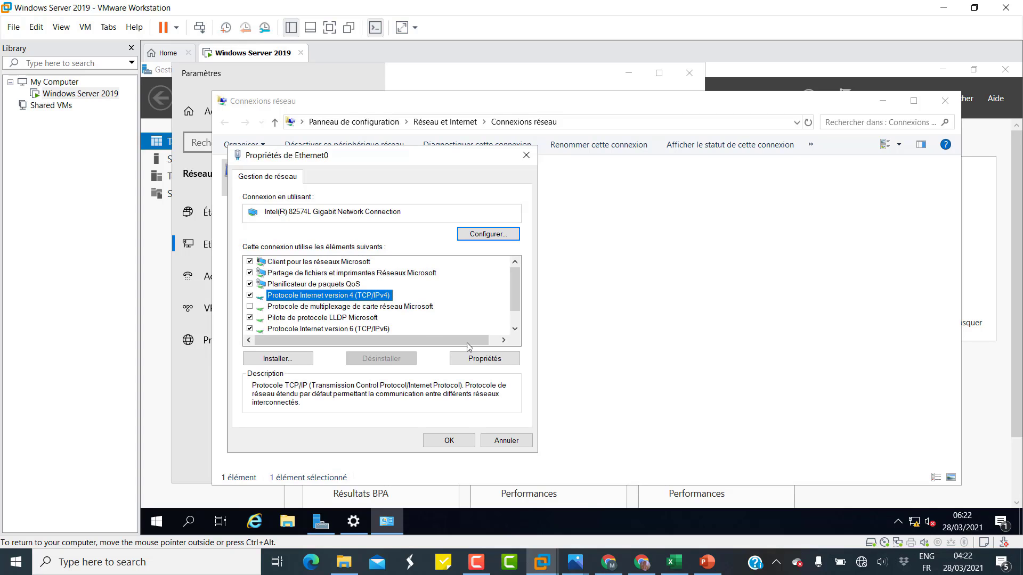
left_click(485, 360)
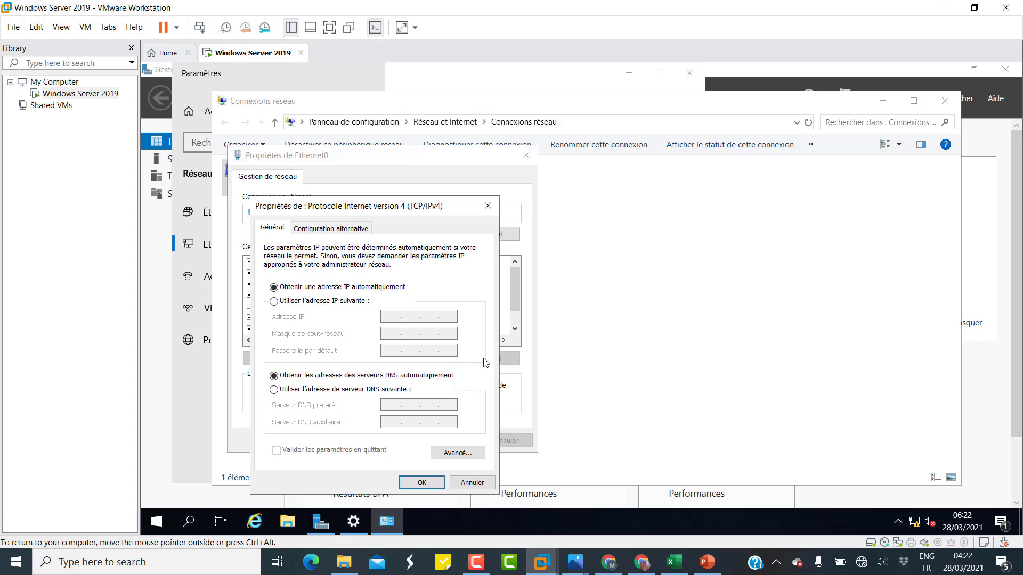
Enter static IP 10.10.10.19, mask 255.255.255.0, gateway 10.10.10.2, DNS 8.8.8.8 and apply.
left_click(314, 303)
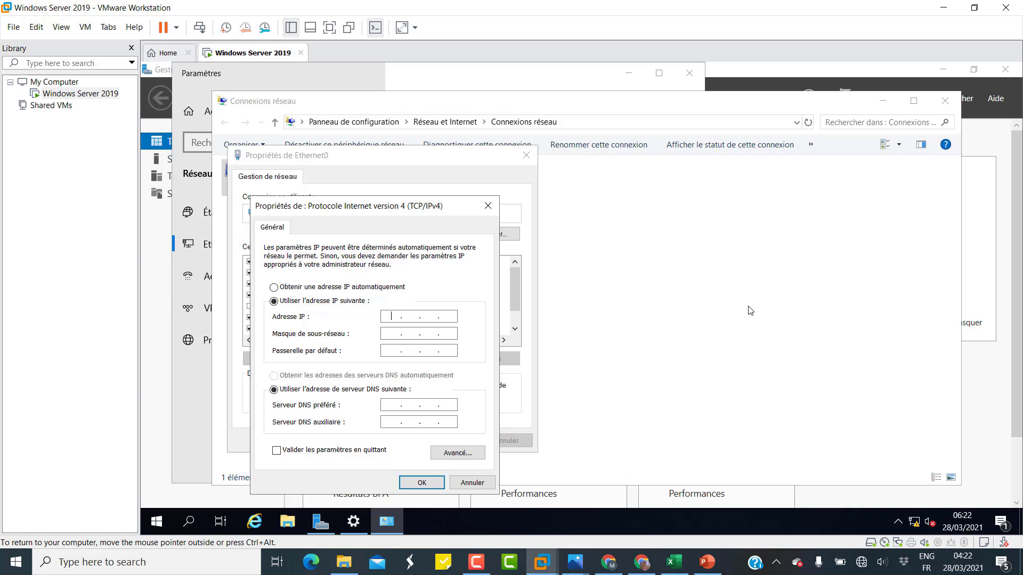
type("10.10.10.19")
key("Tab")
key("Right")
key("BackSpace")
type("255 . 255")
key("Tab")
type("10 . 10 . 10 . 2")
key("Tab")
key("Tab")
type("8888")
left_click(414, 483)
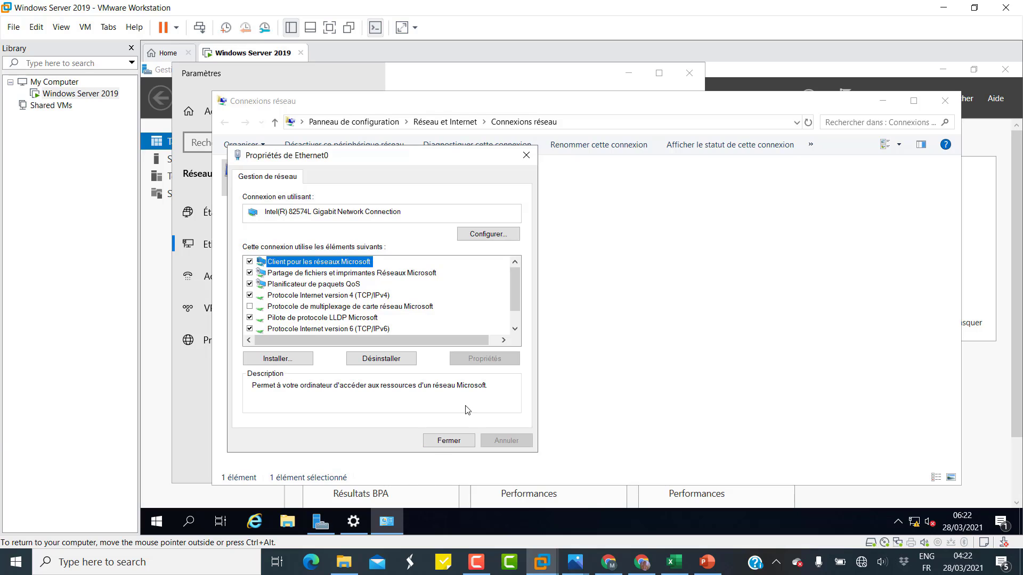
Close the Ethernet0 properties, network connections and network settings windows.
left_click(448, 441)
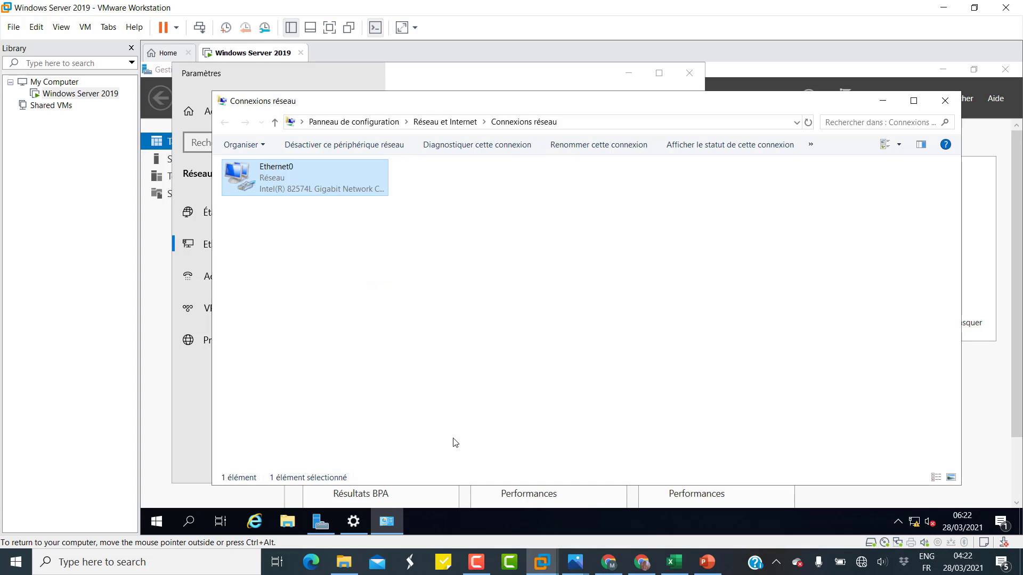
left_click(943, 102)
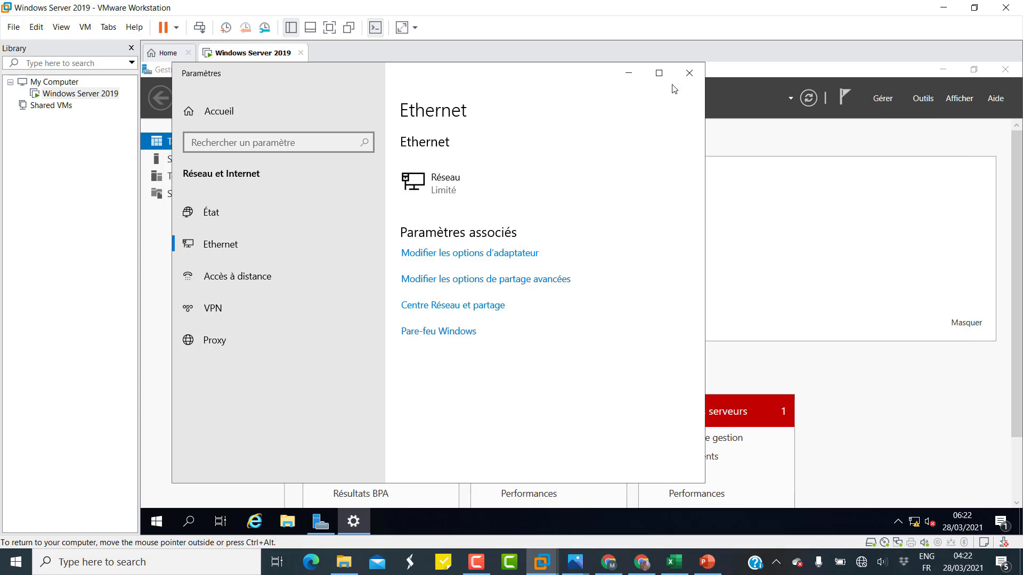
left_click(692, 74)
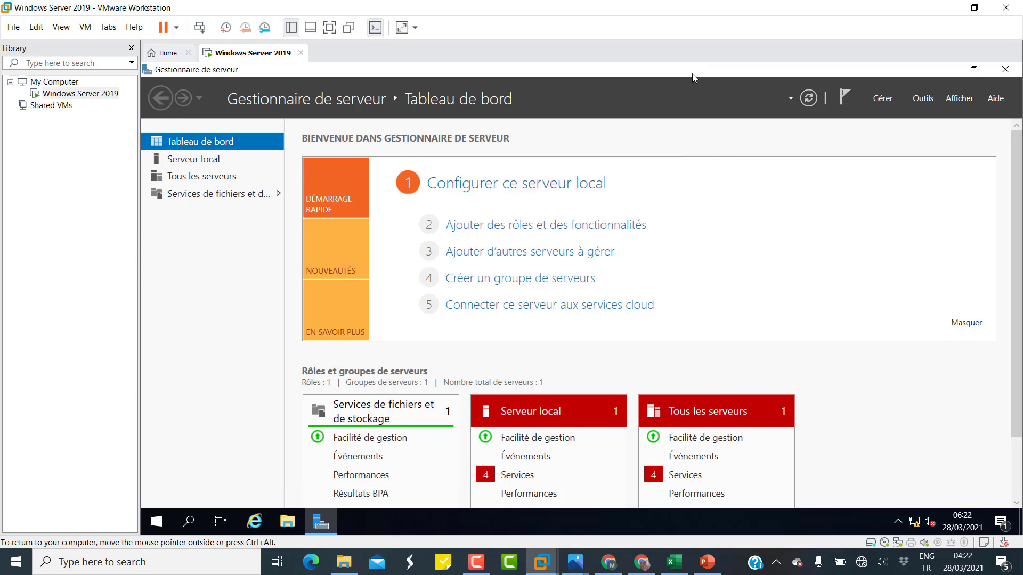
Set Server Manager not to start automatically at logon, then close it.
left_click(879, 100)
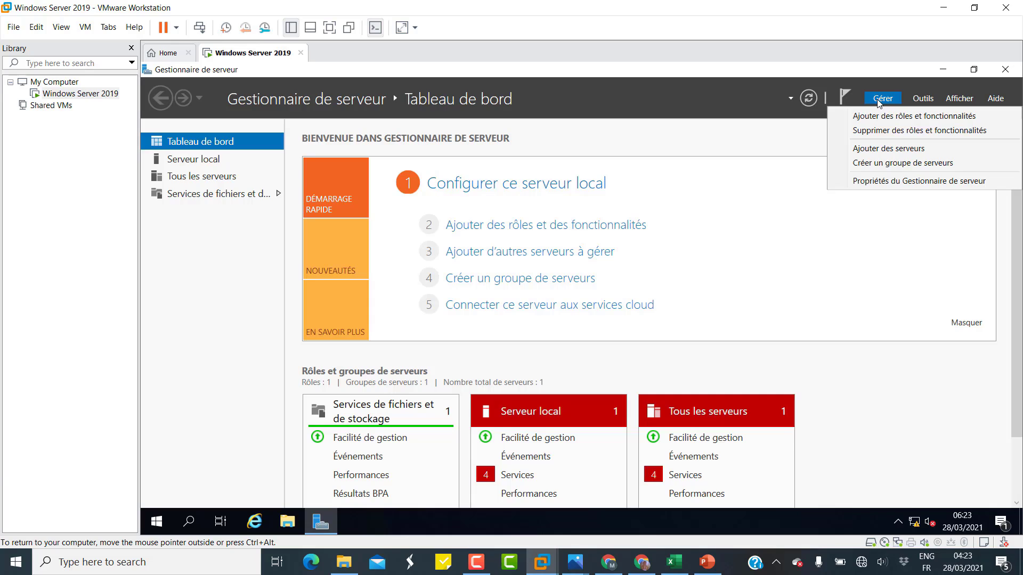
left_click(861, 183)
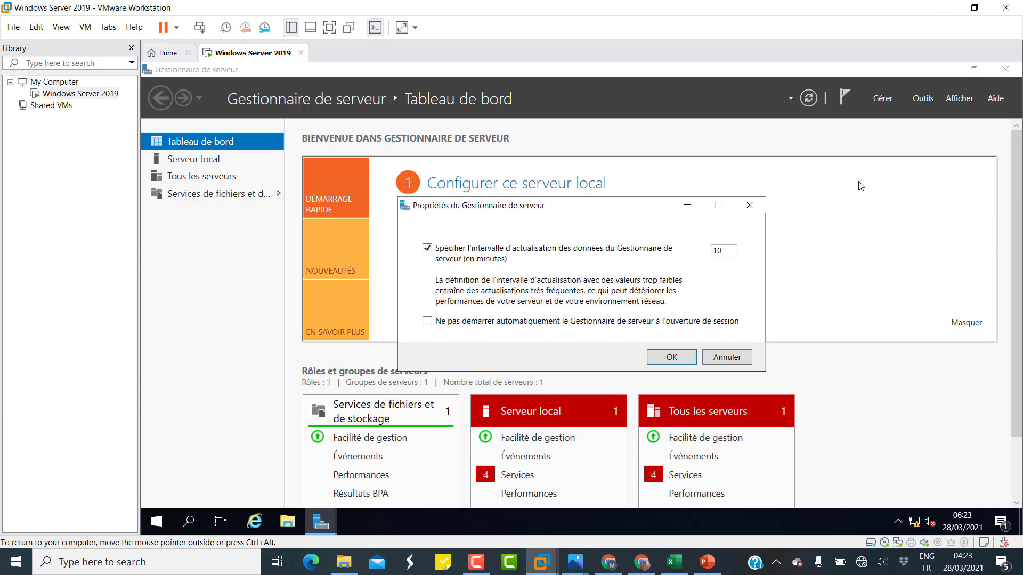
left_click(428, 323)
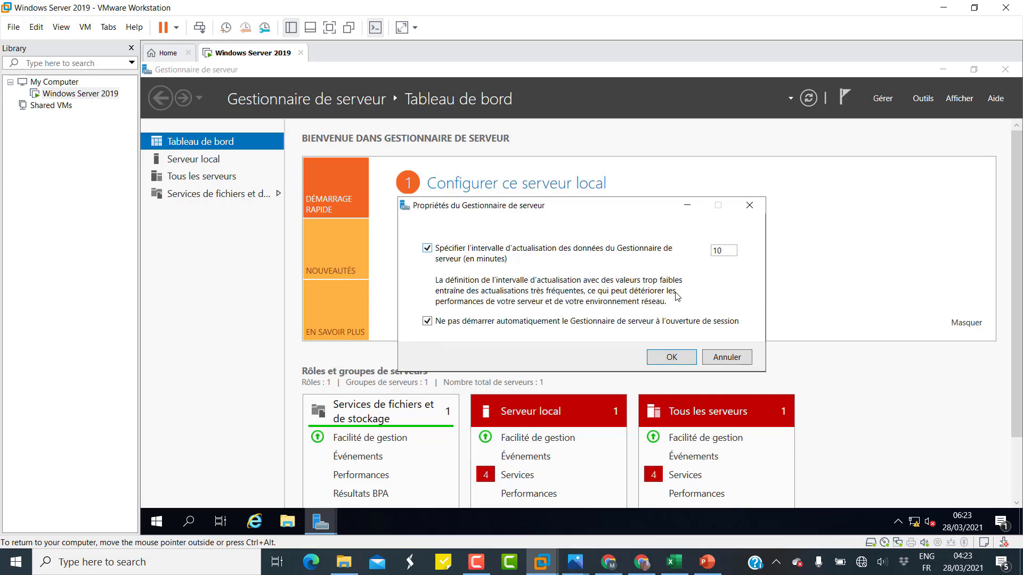
left_click(673, 357)
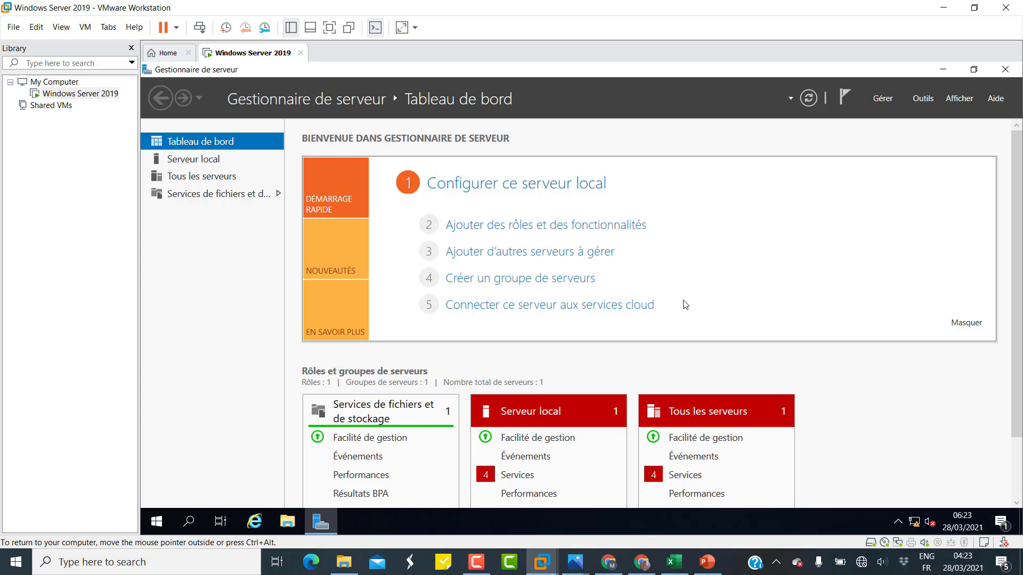
left_click(1005, 70)
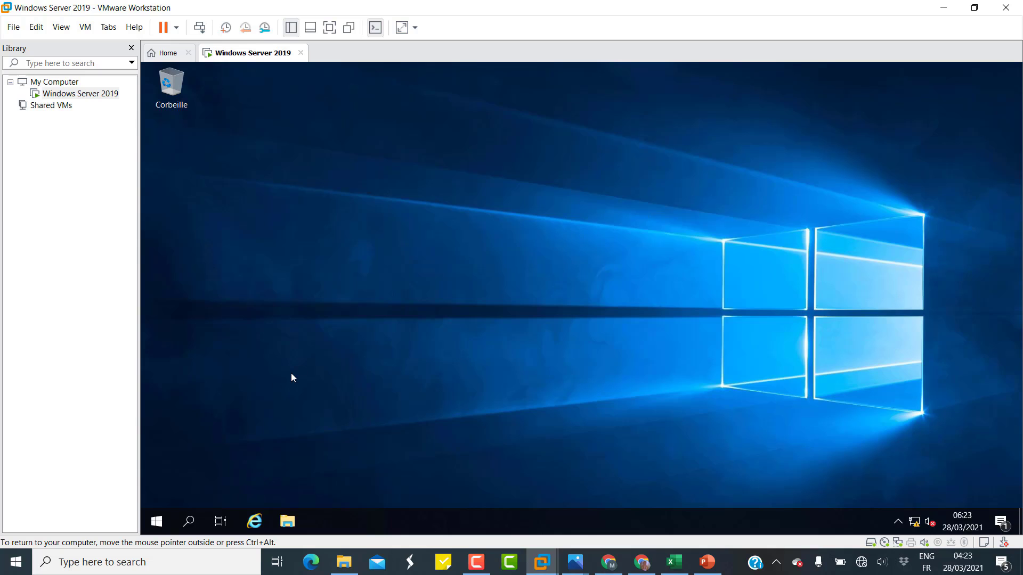
Check for updates under Mise à jour et sécurité and restart the guest to install them.
right_click(154, 522)
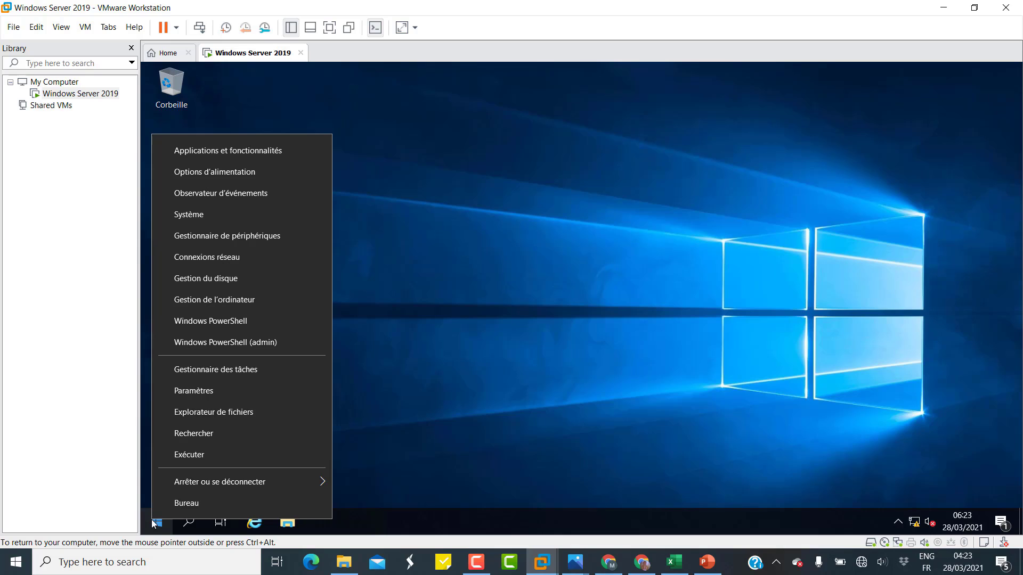
left_click(217, 394)
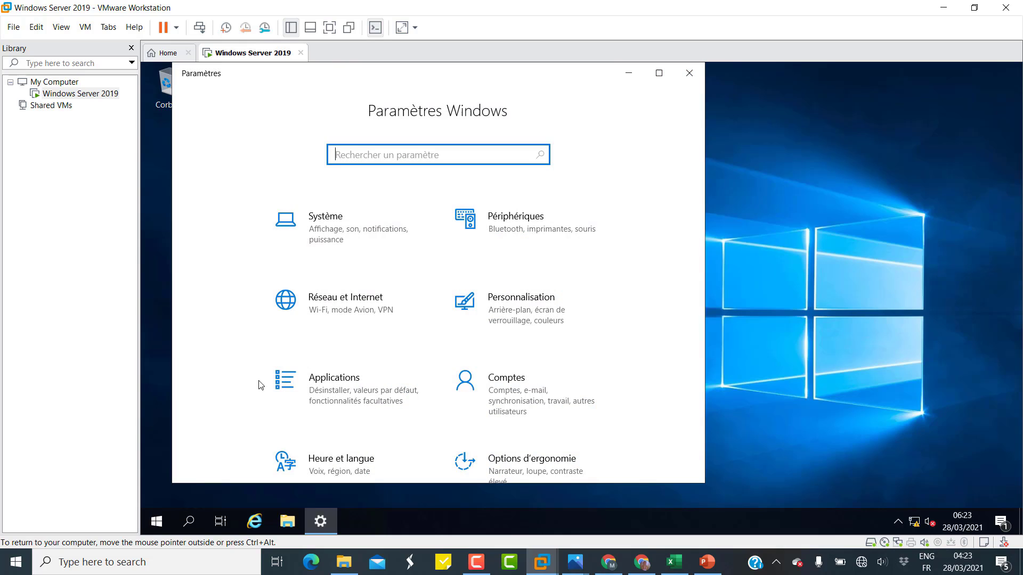
scroll(386, 274, "down", 3)
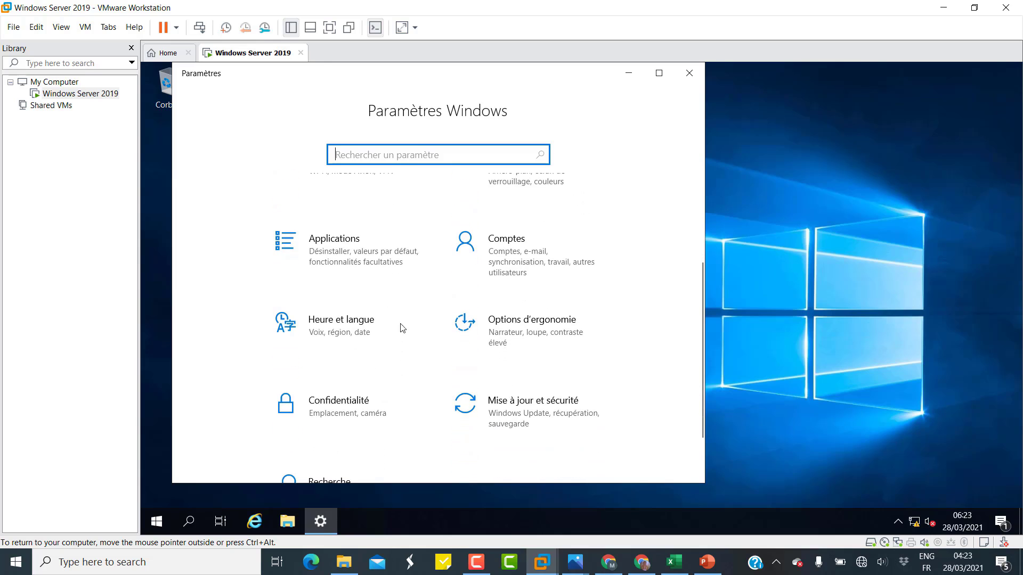
left_click(499, 401)
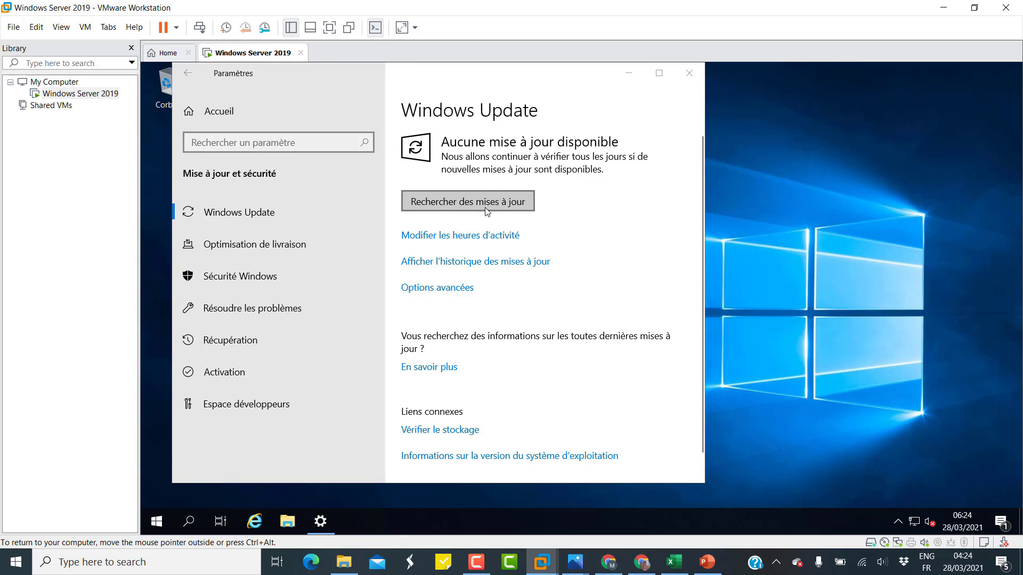
left_click(522, 208)
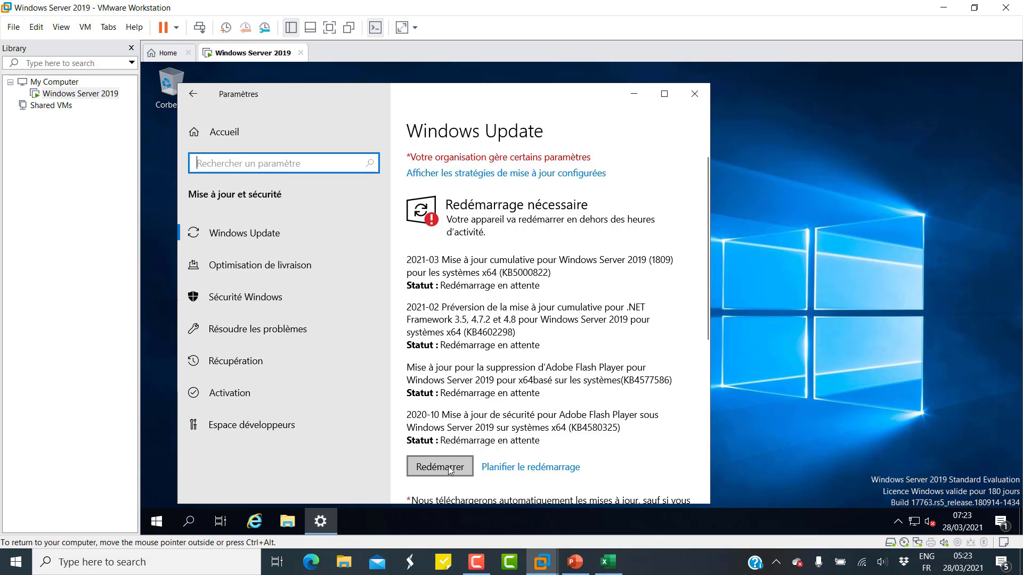
left_click(471, 462)
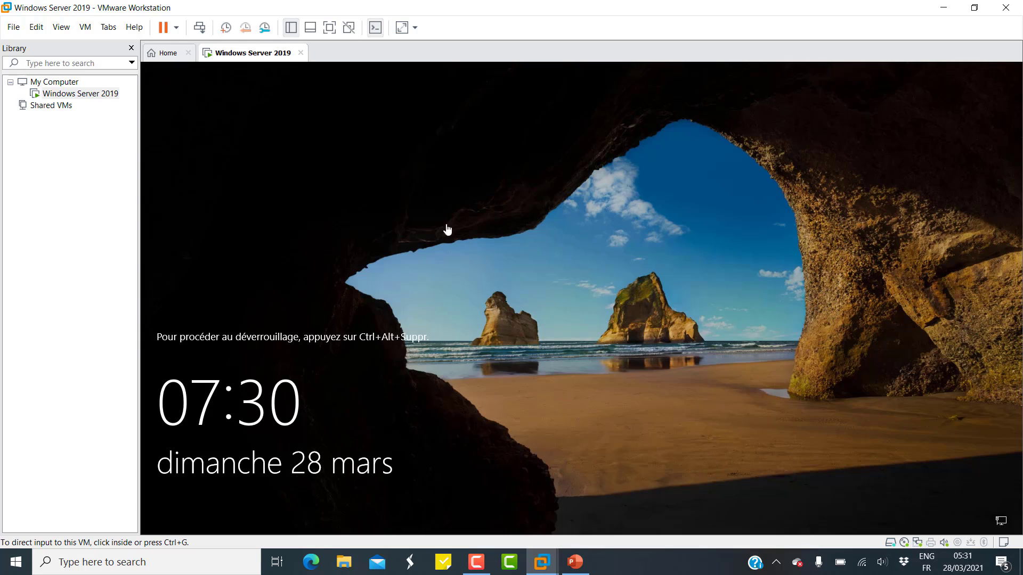
Power off the Windows Server 2019 VM and set its CD/DVD (SATA) to use the physical drive.
left_click(301, 53)
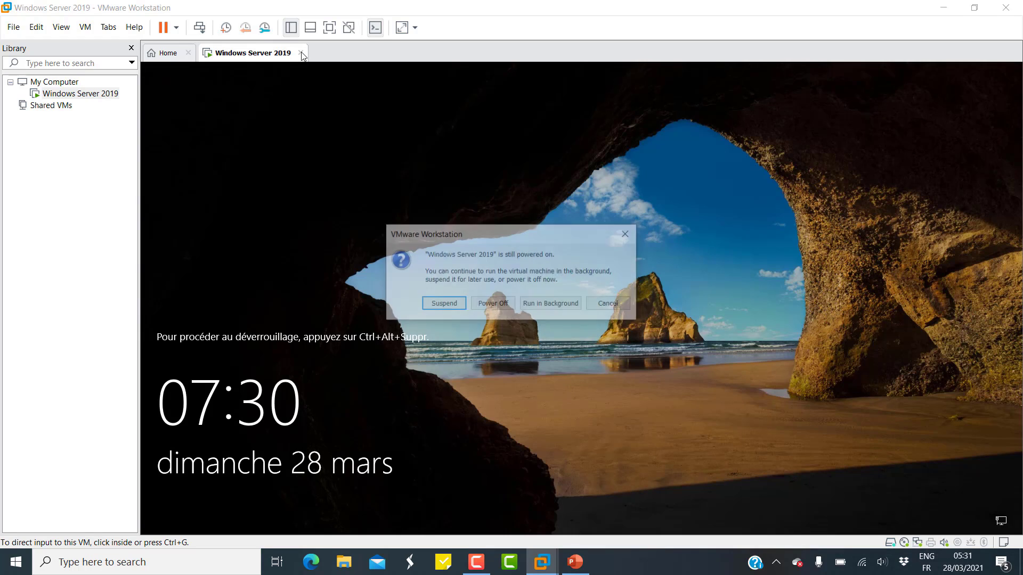
left_click(505, 305)
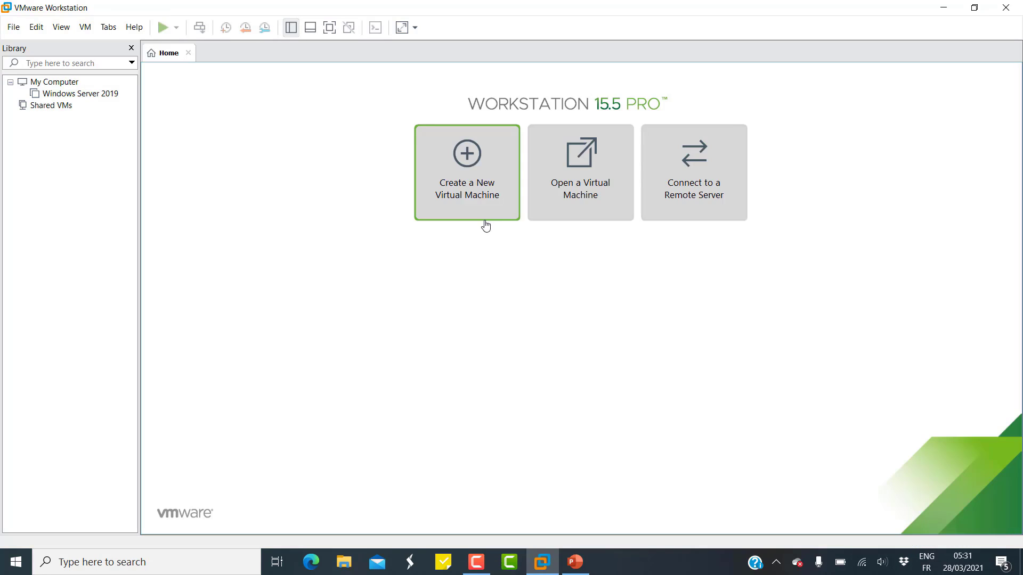
left_click(96, 95)
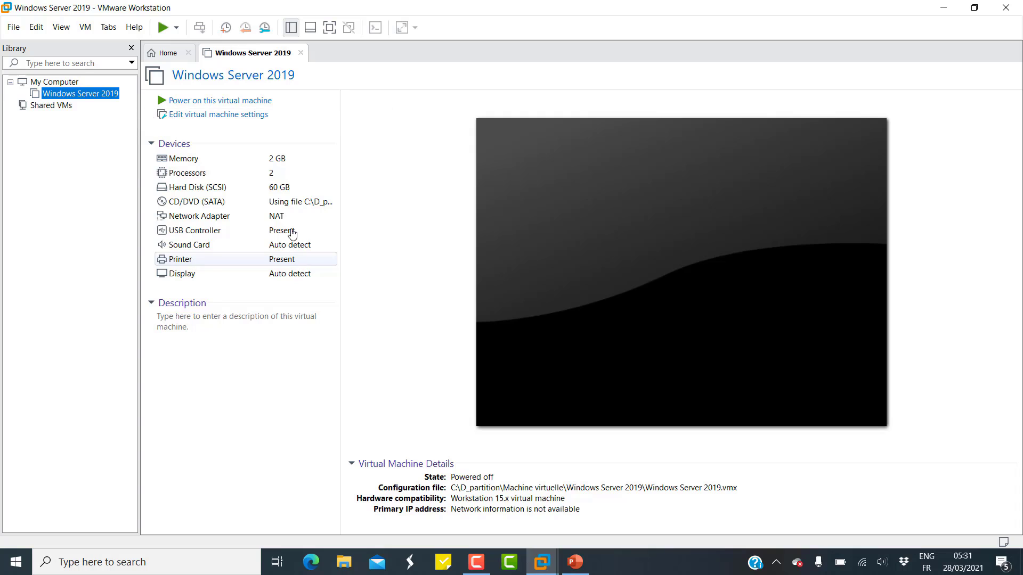
left_click(223, 121)
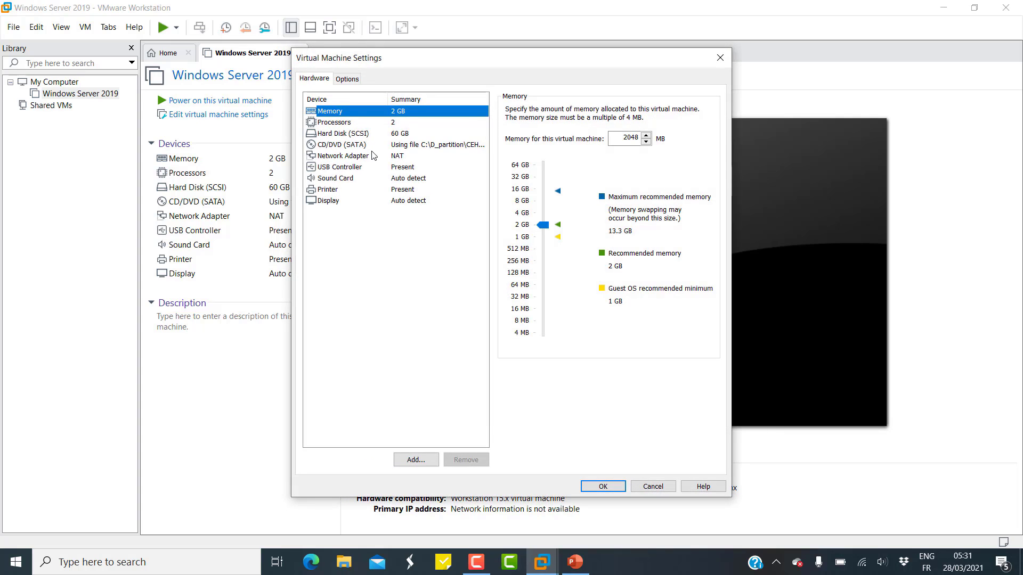
left_click(336, 146)
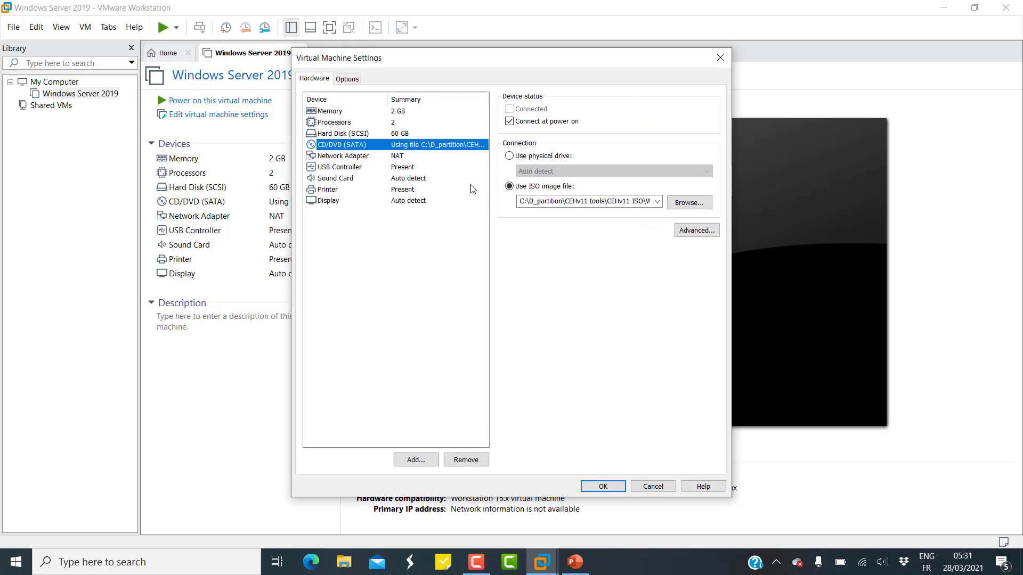
left_click(510, 157)
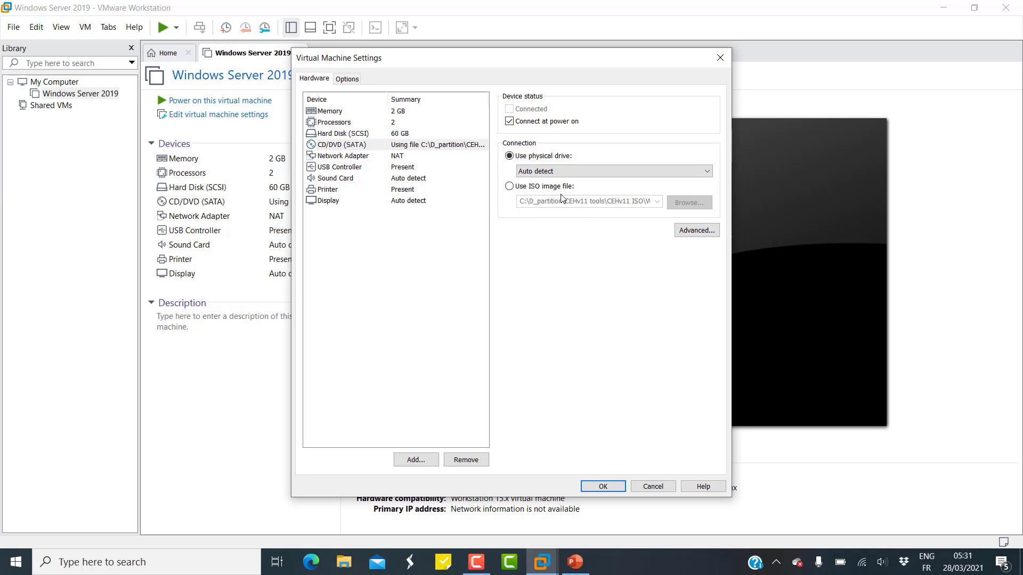
left_click(613, 488)
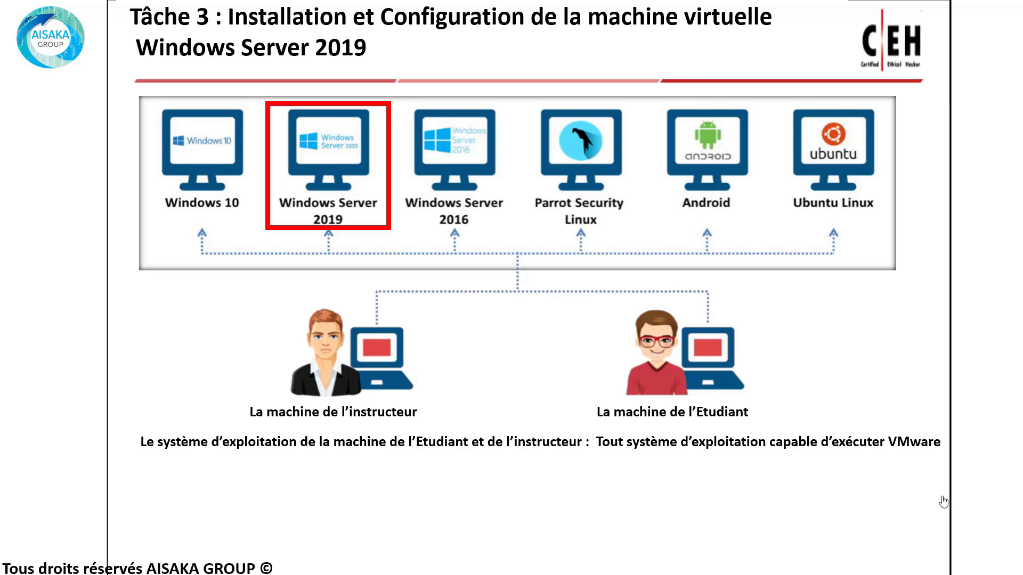
Advance the slideshow to the Tâche 4 Windows Server 2016 slide.
left_click(943, 501)
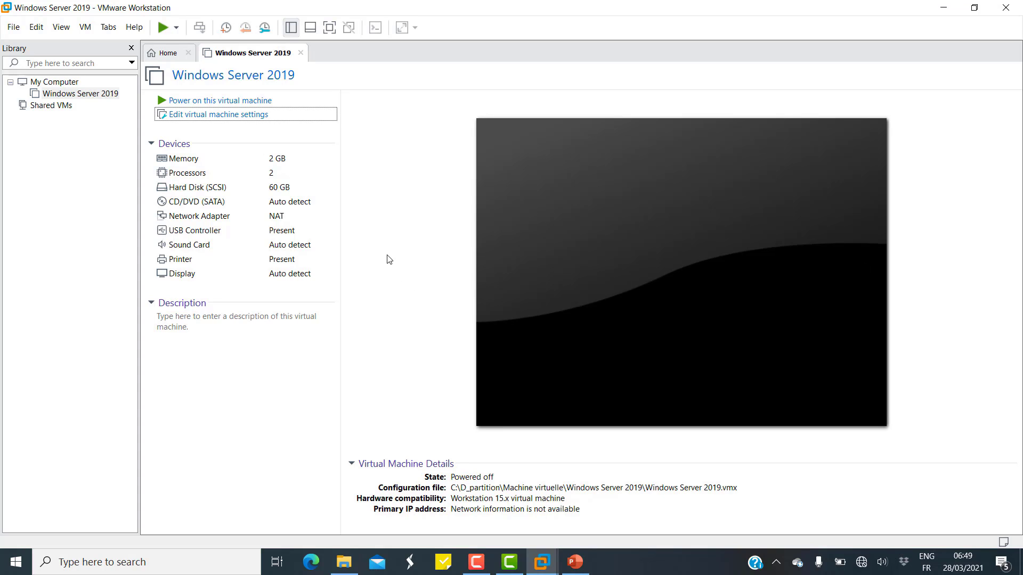
Start a typical new VM with the OS installed later and Windows Server 2016 as guest.
left_click(8, 29)
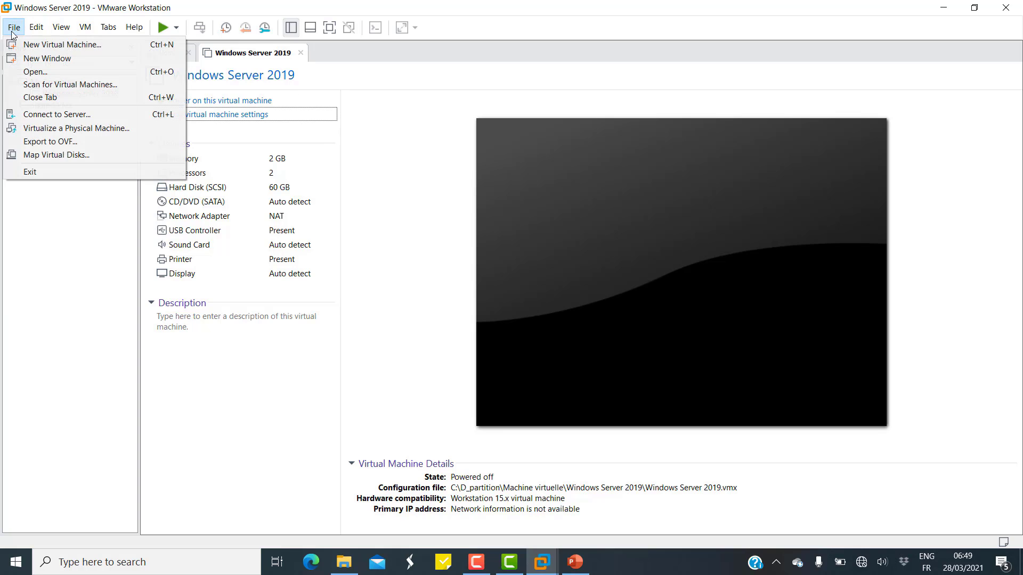
left_click(13, 45)
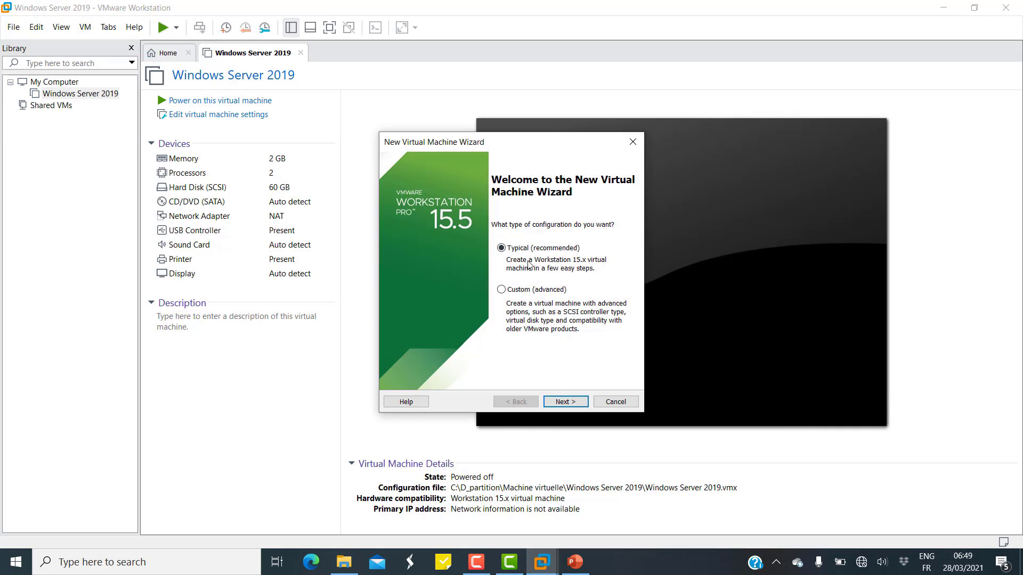
left_click(580, 404)
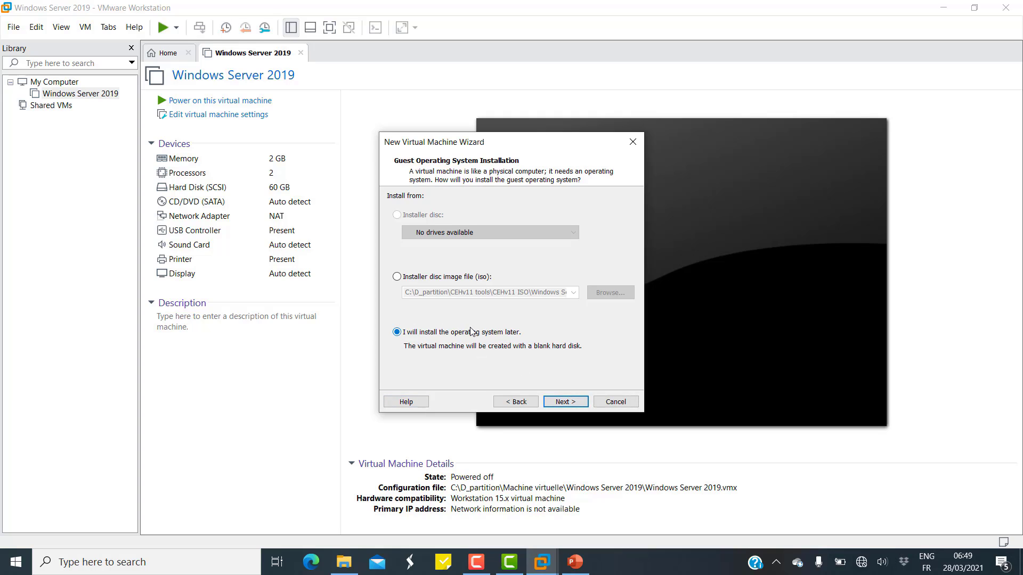
left_click(569, 405)
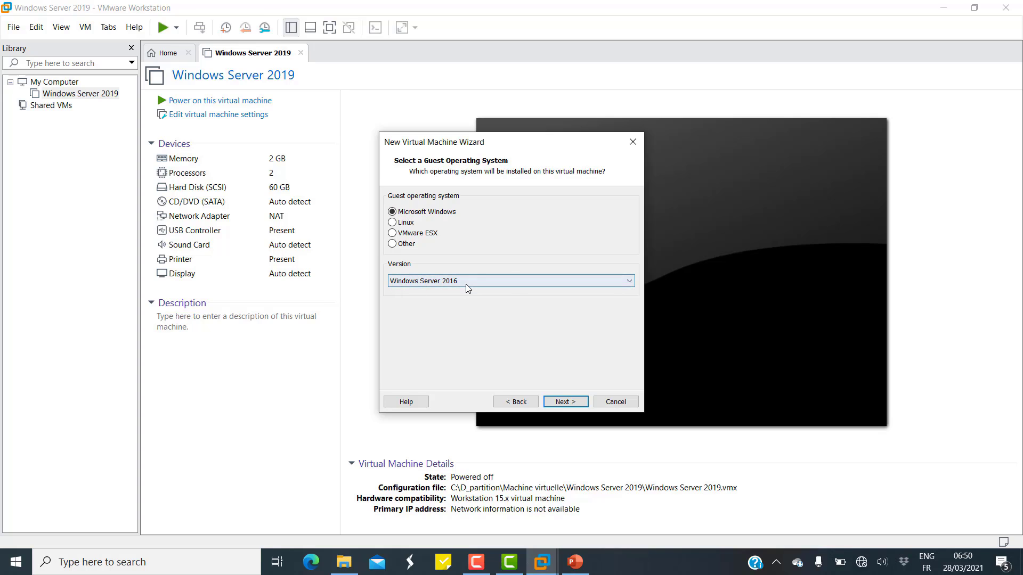
left_click(570, 404)
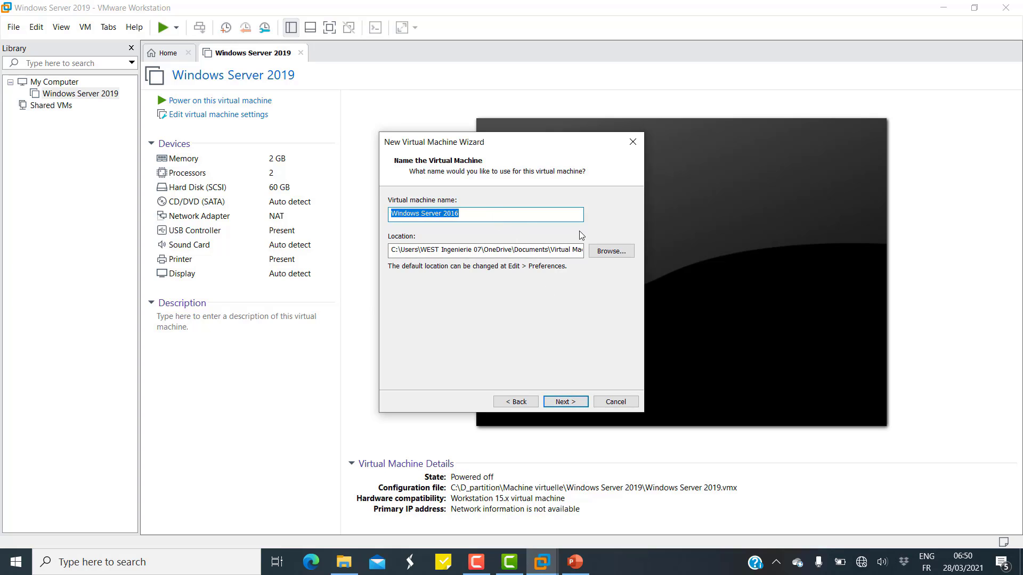
Place the VM in C:\D_partition\Machine virtuelle\Windows Server 2016 and store its 60 GB disk as a single file.
left_click(611, 251)
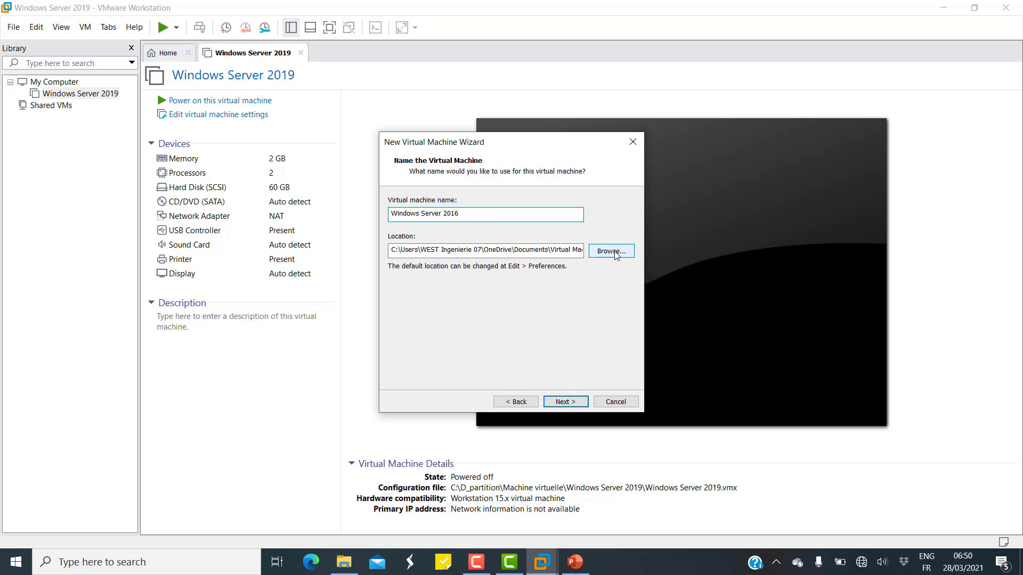
scroll(476, 276, "down", 1)
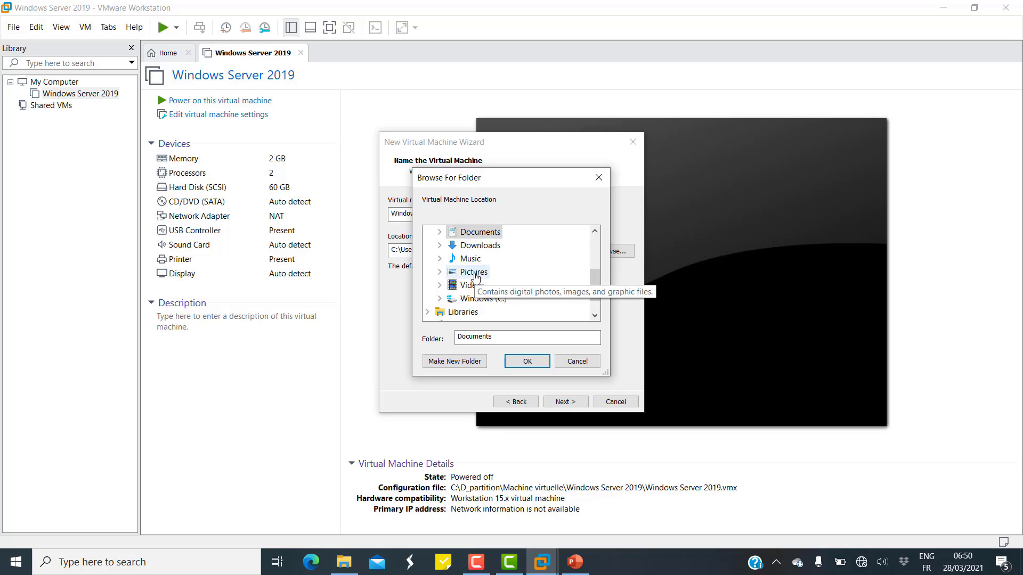
scroll(475, 276, "up", 1)
scroll(447, 276, "down", 2)
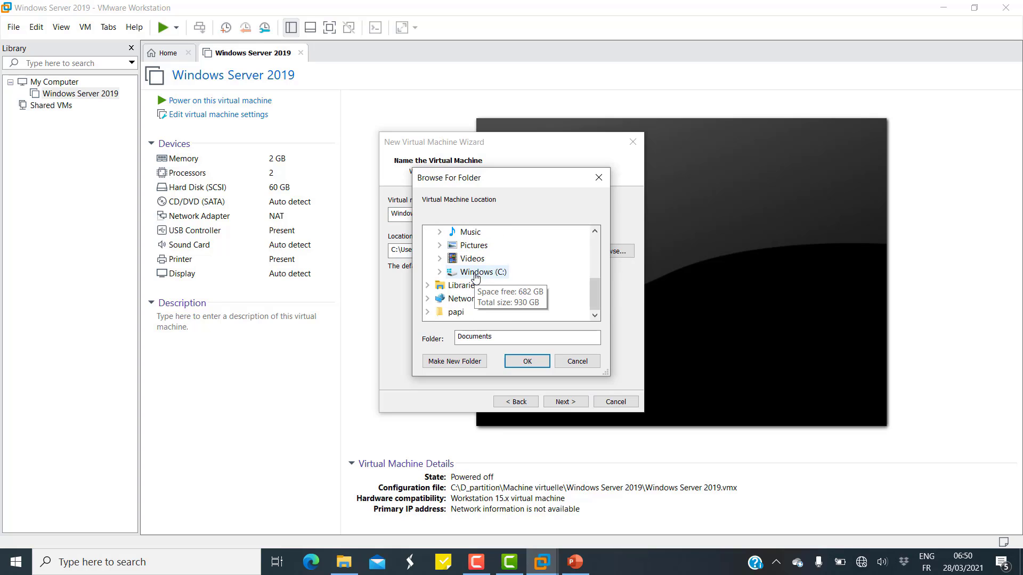
left_click(439, 276)
scroll(440, 275, "down", 1)
scroll(453, 293, "up", 2)
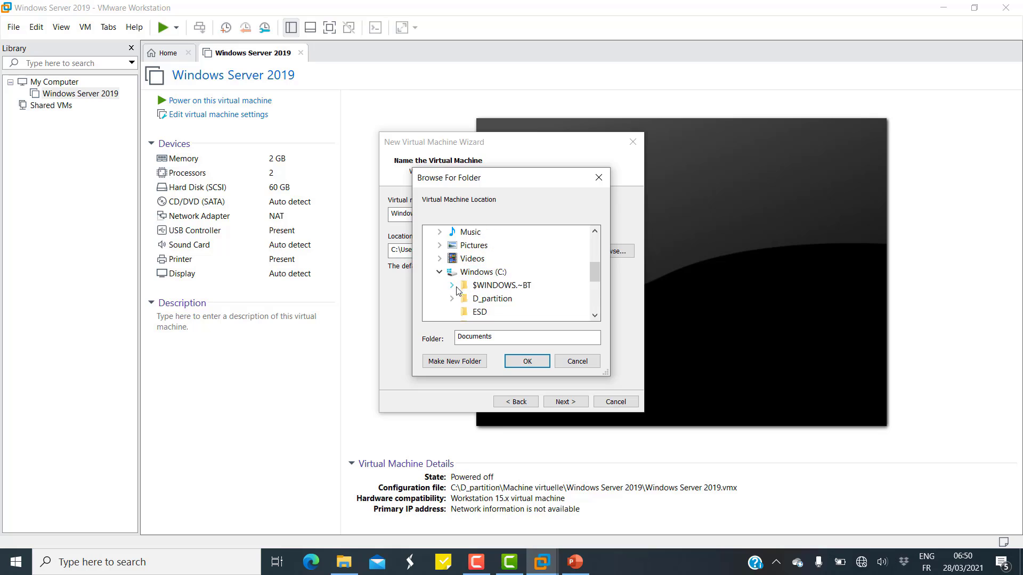
left_click(452, 300)
scroll(457, 290, "down", 1)
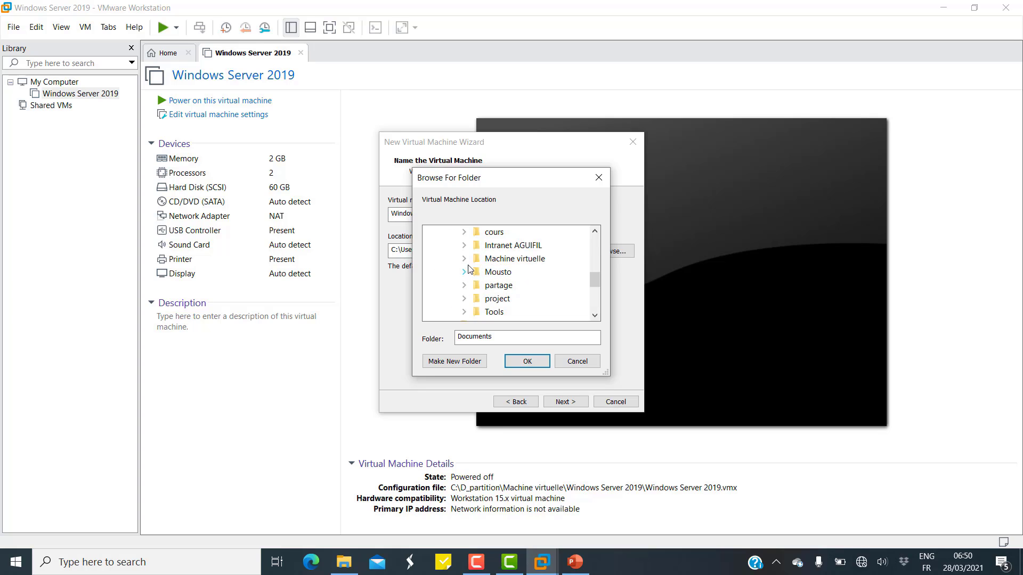
left_click(465, 262)
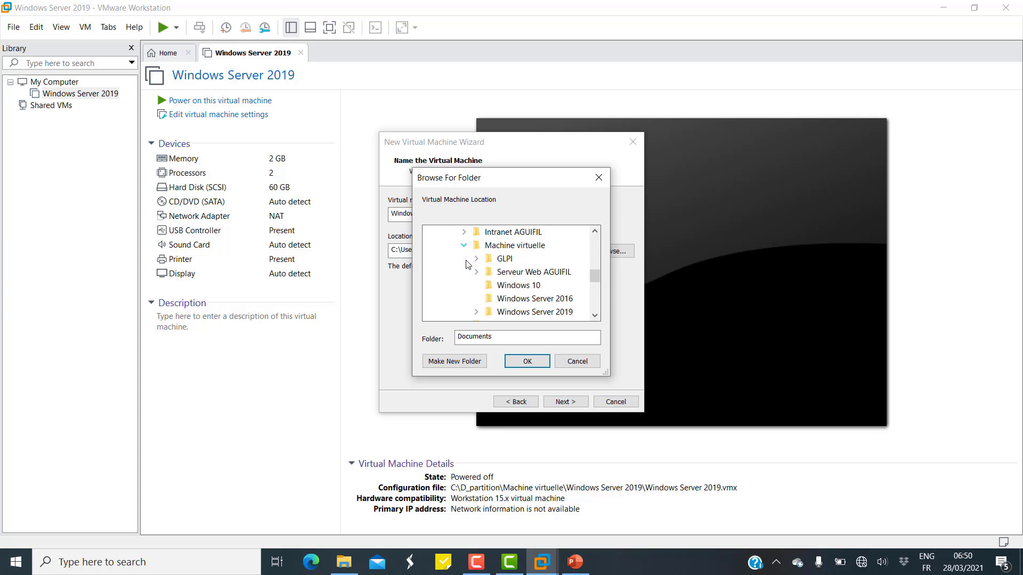
left_click(560, 298)
left_click(530, 363)
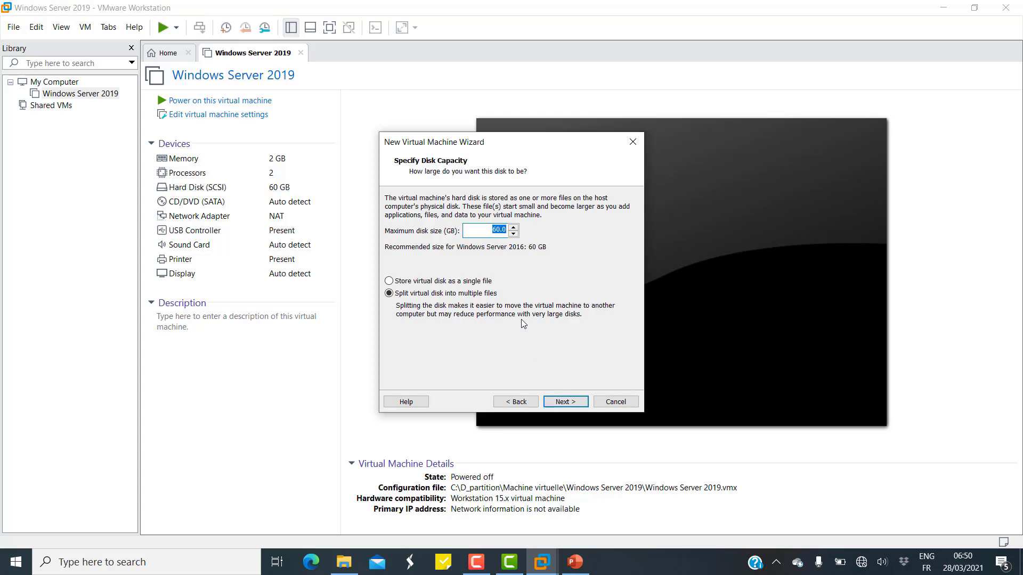
left_click(392, 281)
left_click(572, 403)
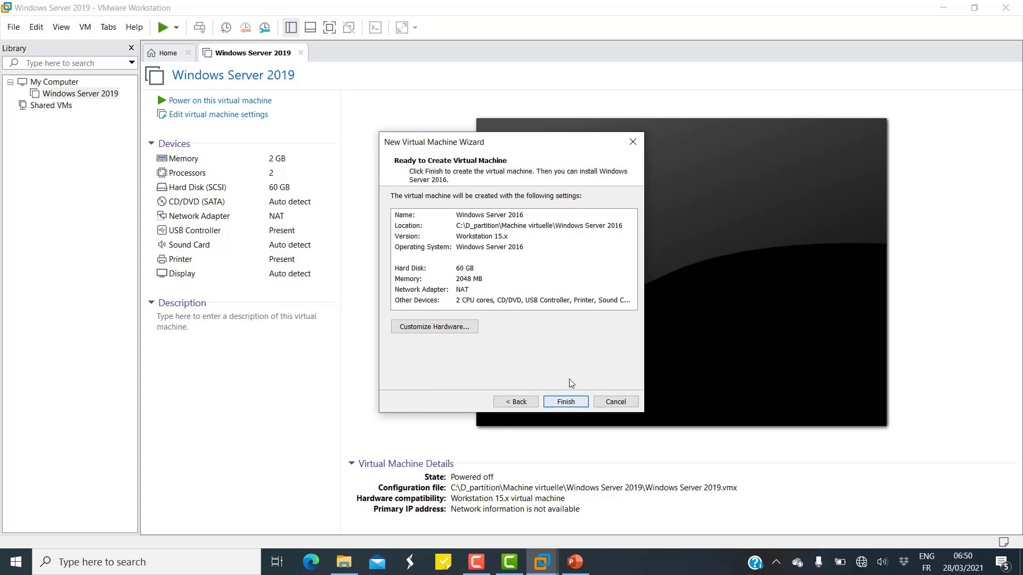
Point the new VM's CD/DVD drive at the Windows Server 2016 ISO in D_partition > CEHv11 tools > CEHv11 ISO.
left_click(462, 329)
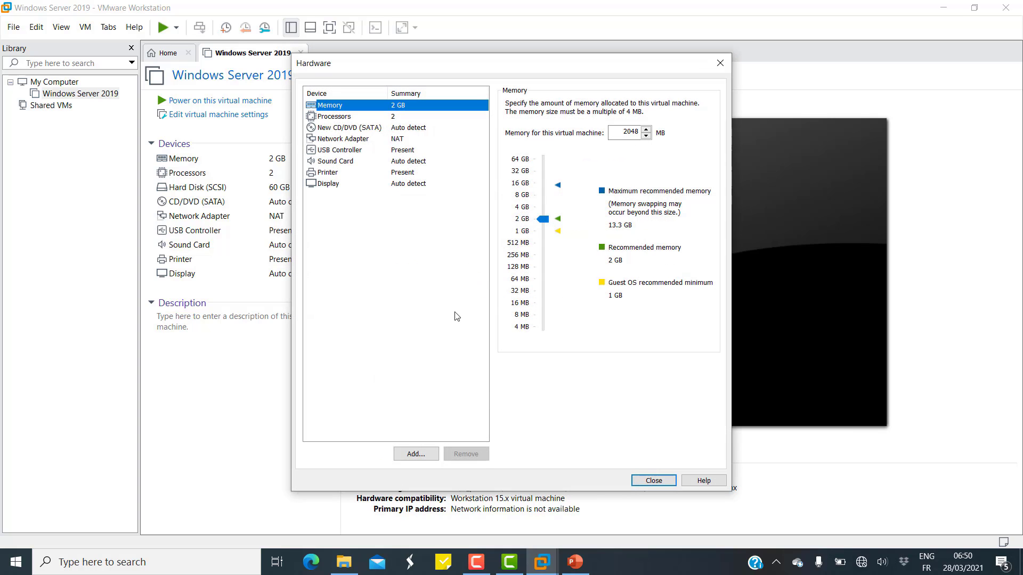
left_click(345, 128)
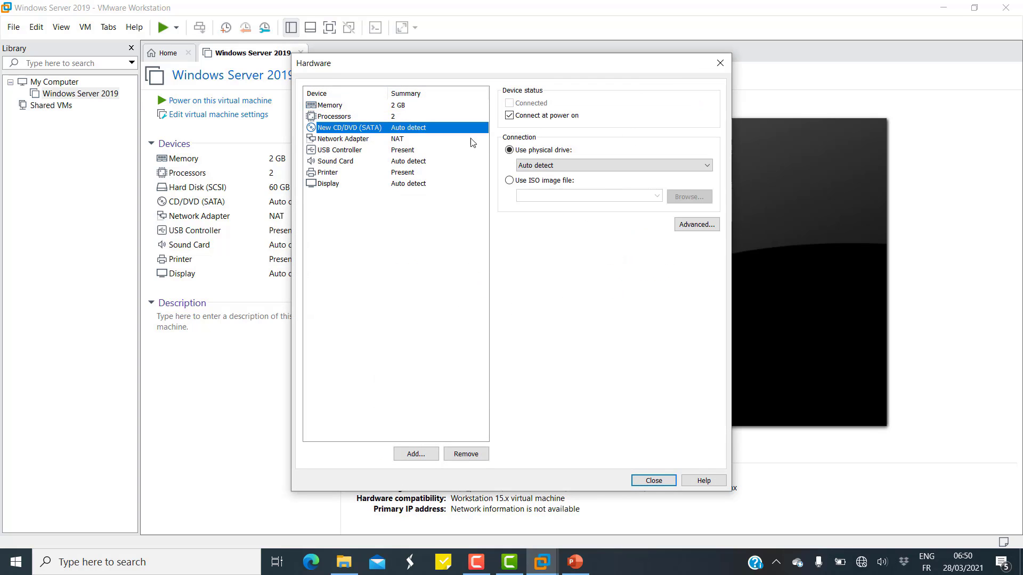
left_click(544, 181)
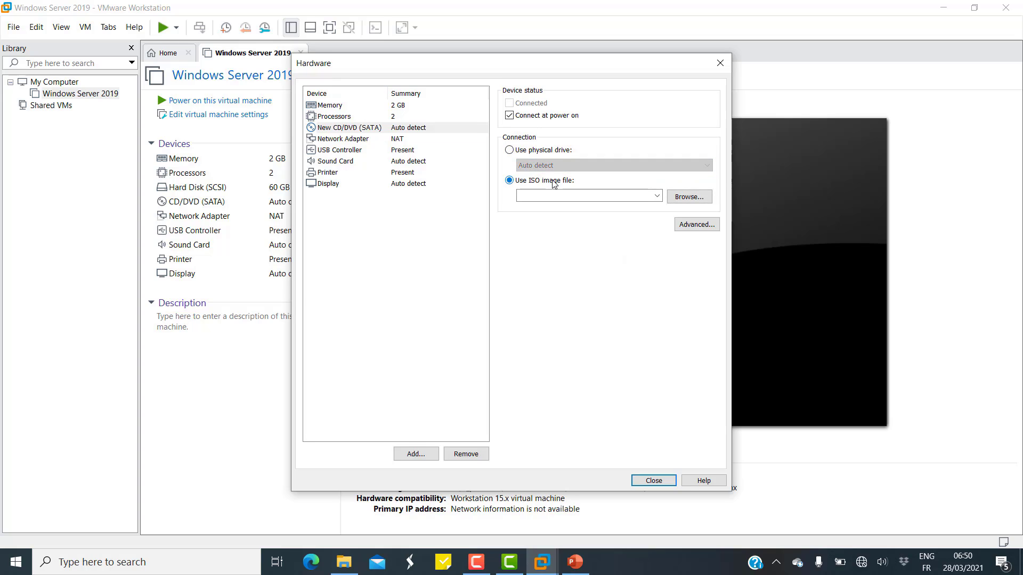
left_click(689, 197)
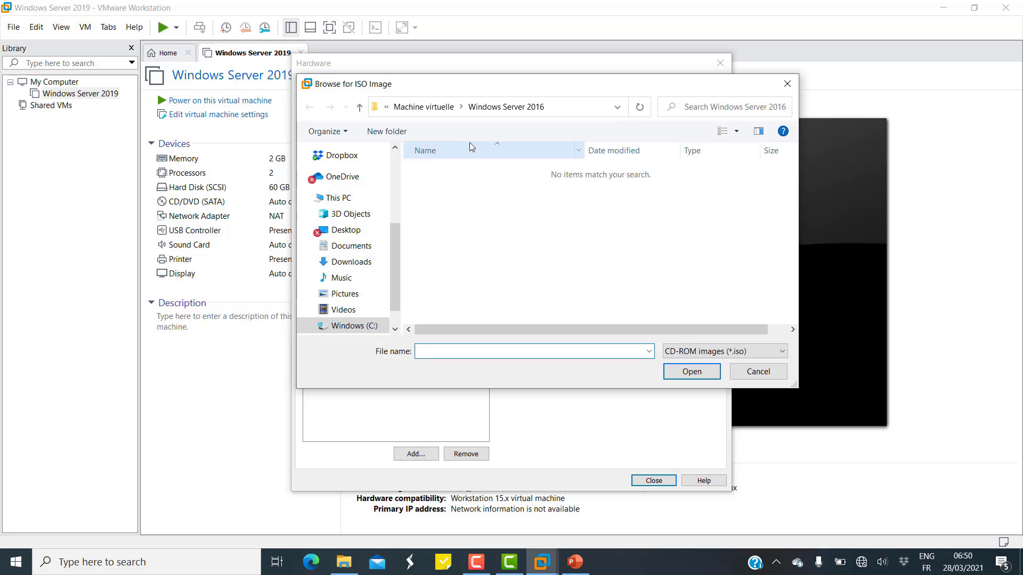
left_click(415, 107)
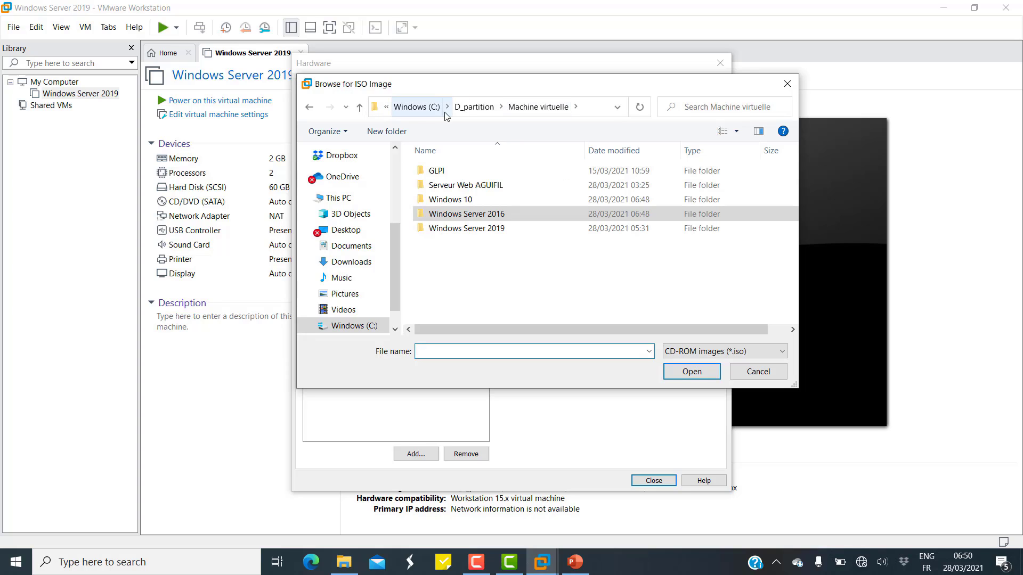
left_click(478, 111)
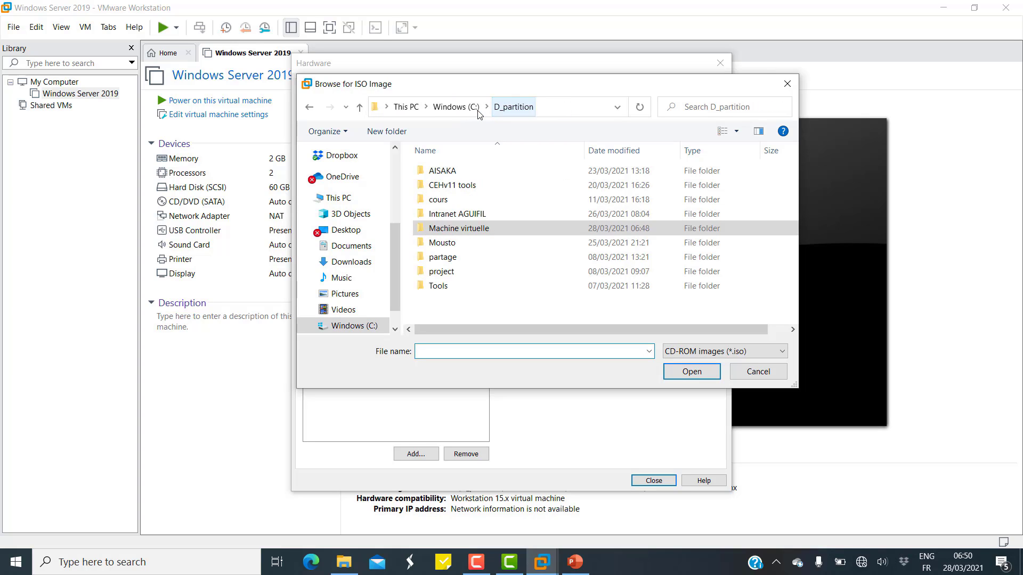
double_click(452, 187)
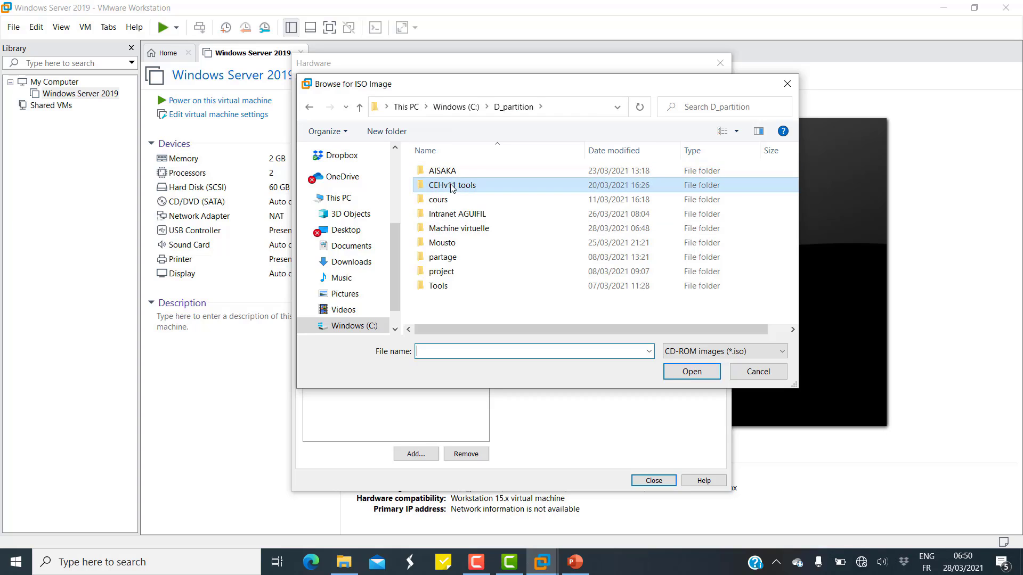
double_click(451, 172)
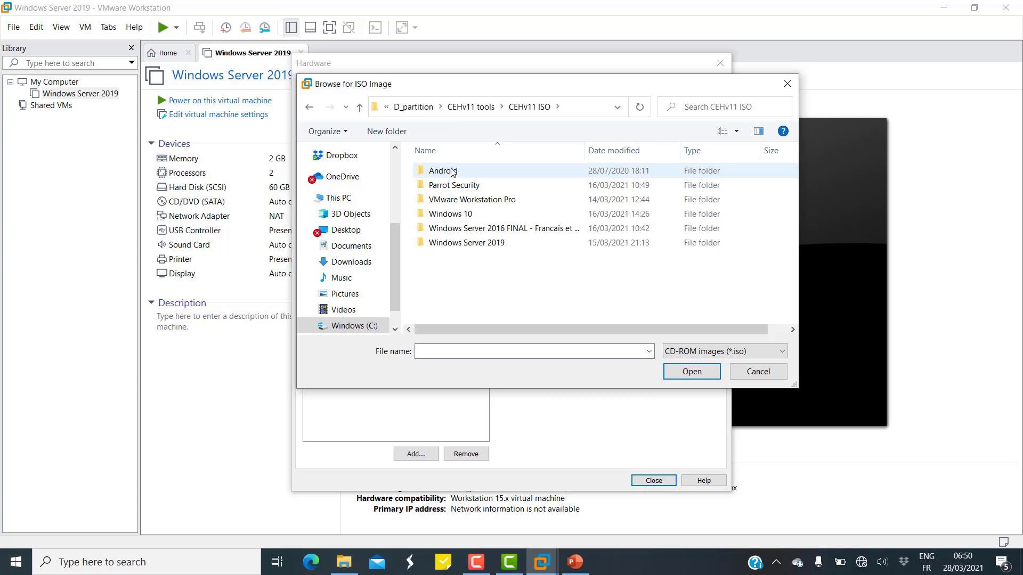
double_click(458, 229)
left_click(461, 175)
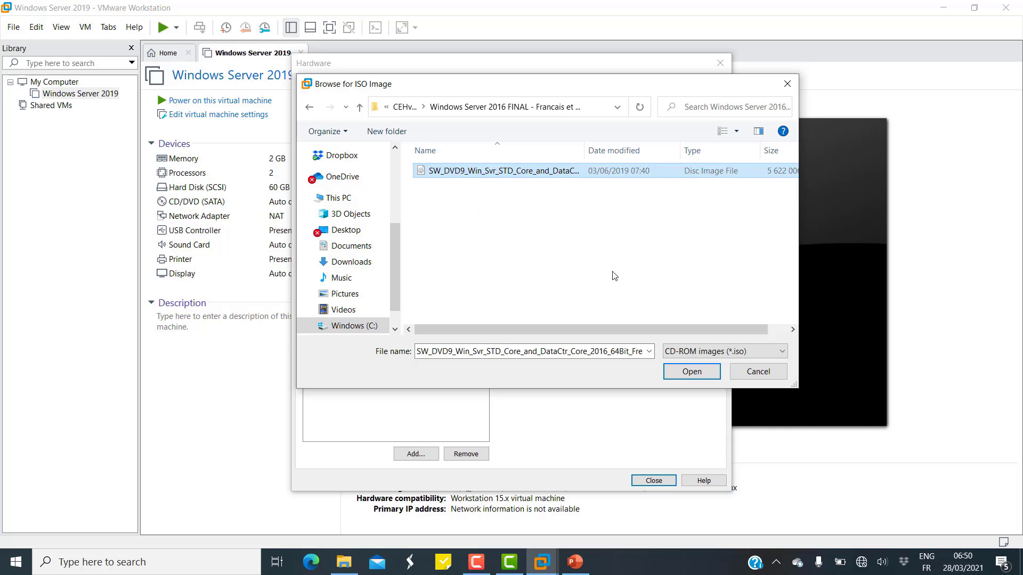
left_click(680, 371)
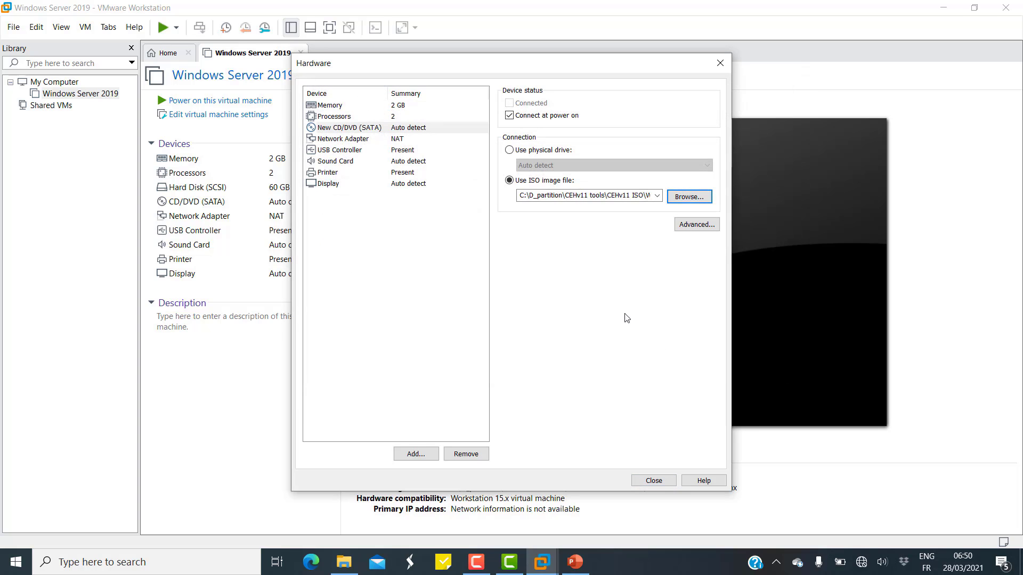
left_click(653, 481)
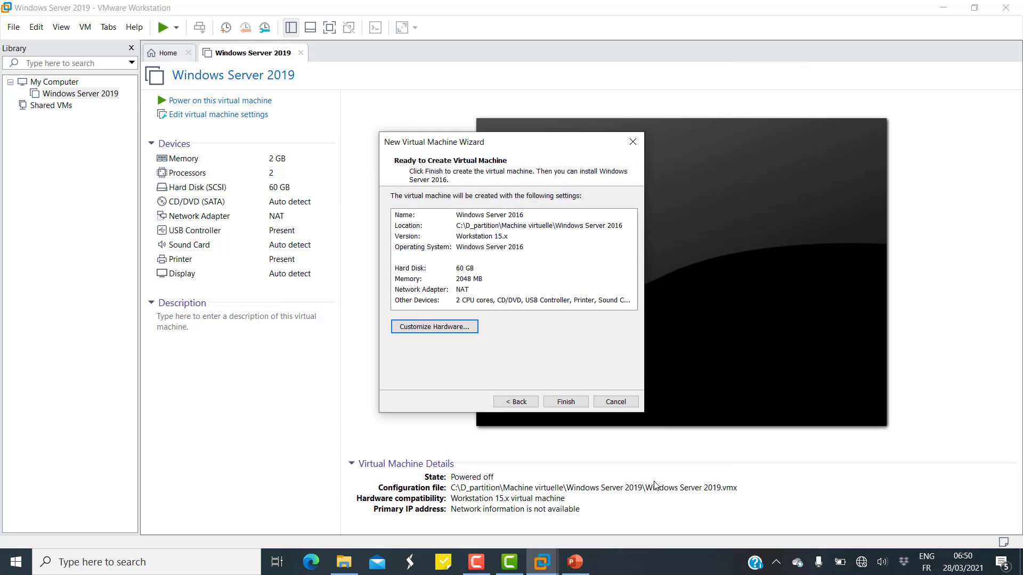
Finish the new VM wizard, then power on the Windows Server 2016 machine from the Library.
left_click(577, 402)
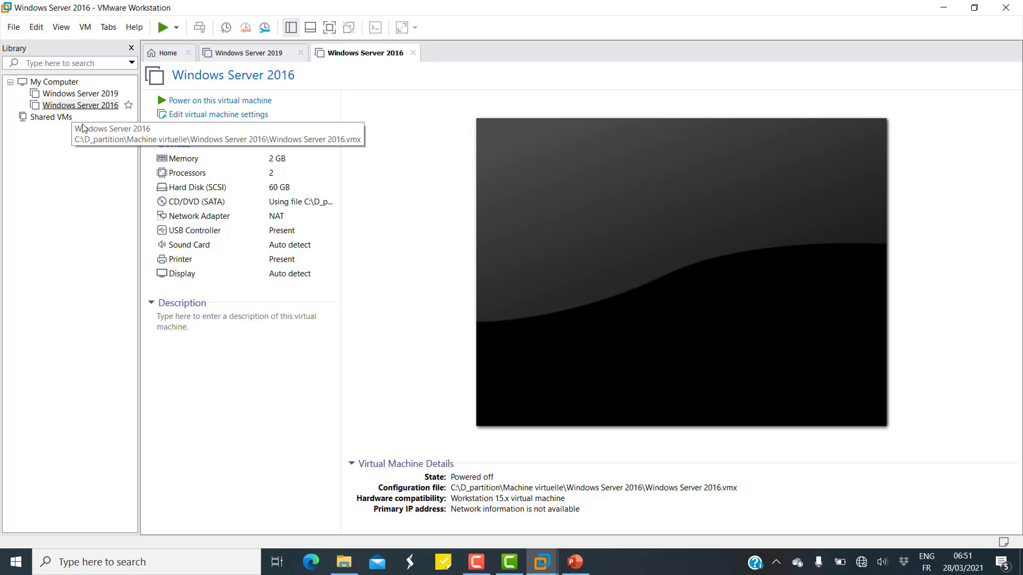
left_click(101, 106)
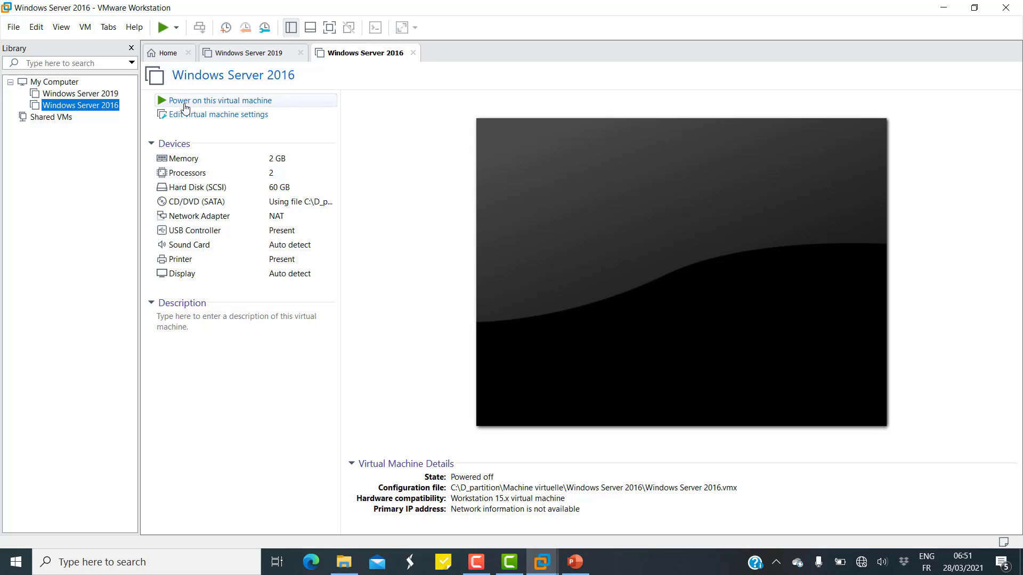
left_click(267, 105)
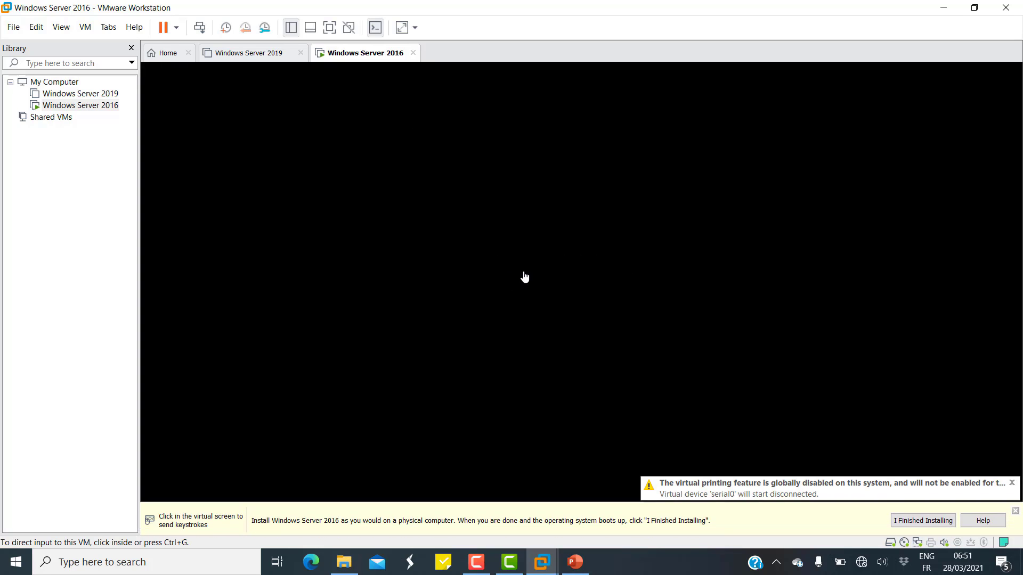
Boot the VM from the installation DVD and launch Windows Server 2016 setup with French settings.
left_click(1012, 480)
left_click(822, 381)
key("Return")
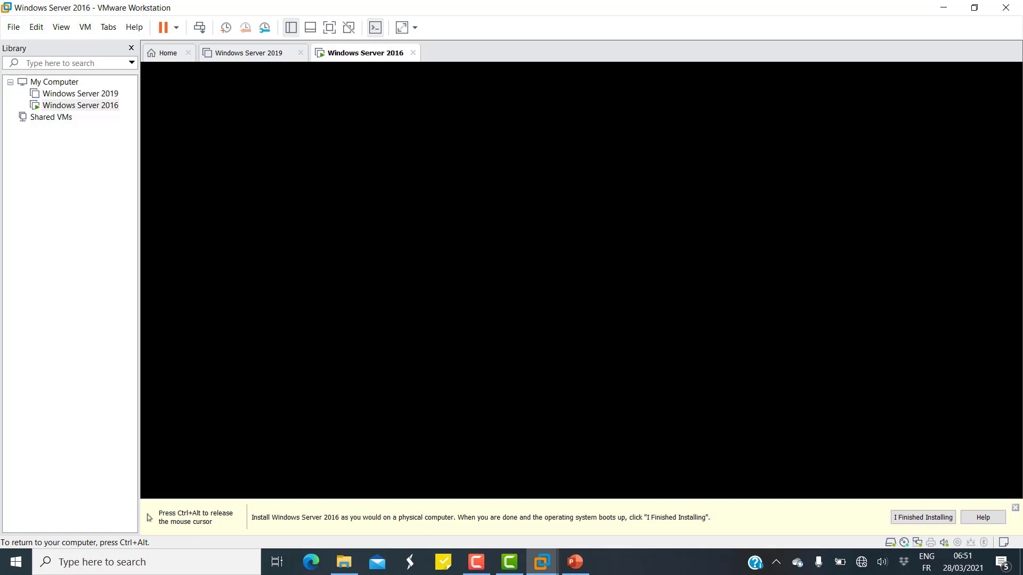
key("Return")
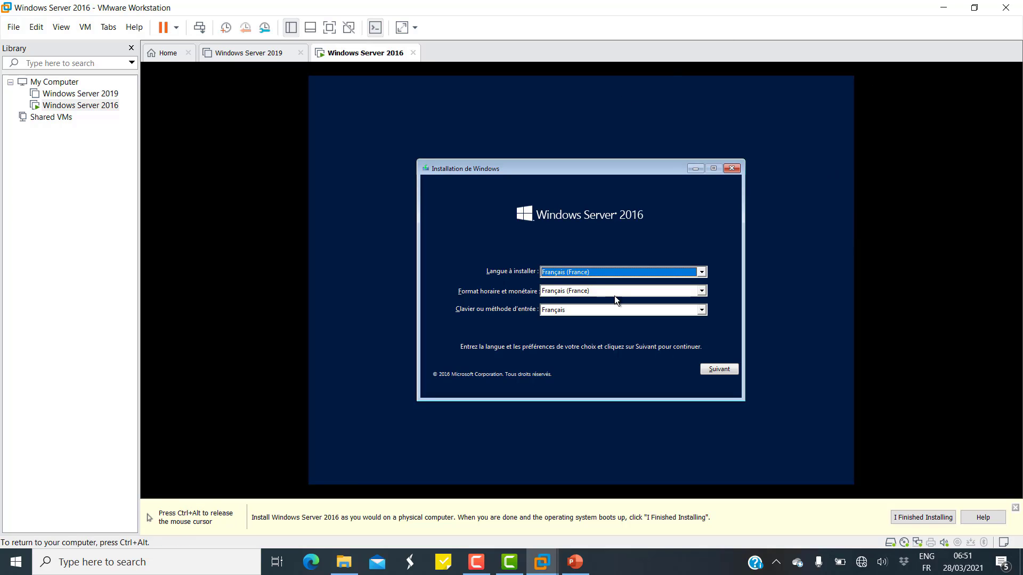
left_click(725, 369)
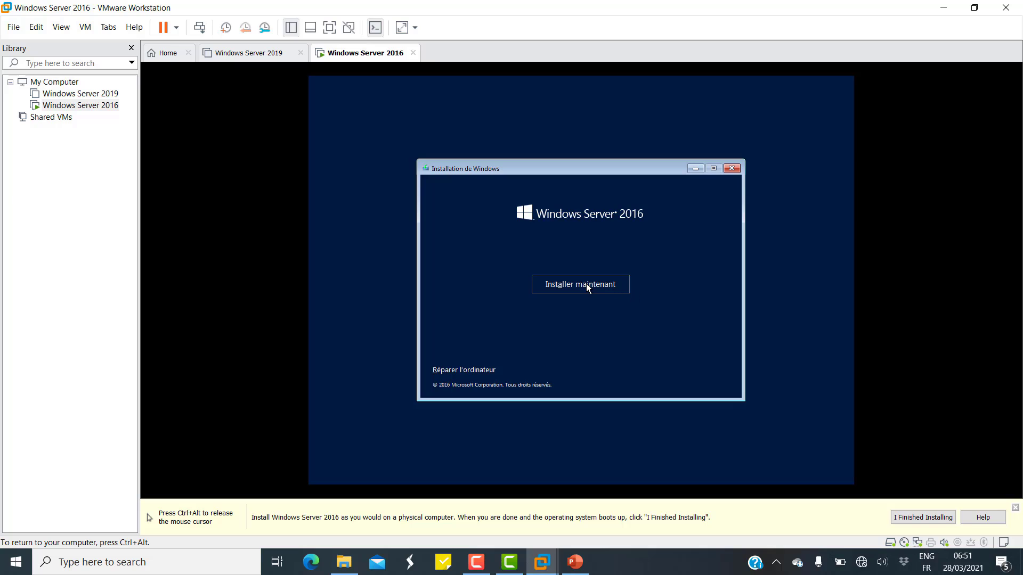
left_click(587, 288)
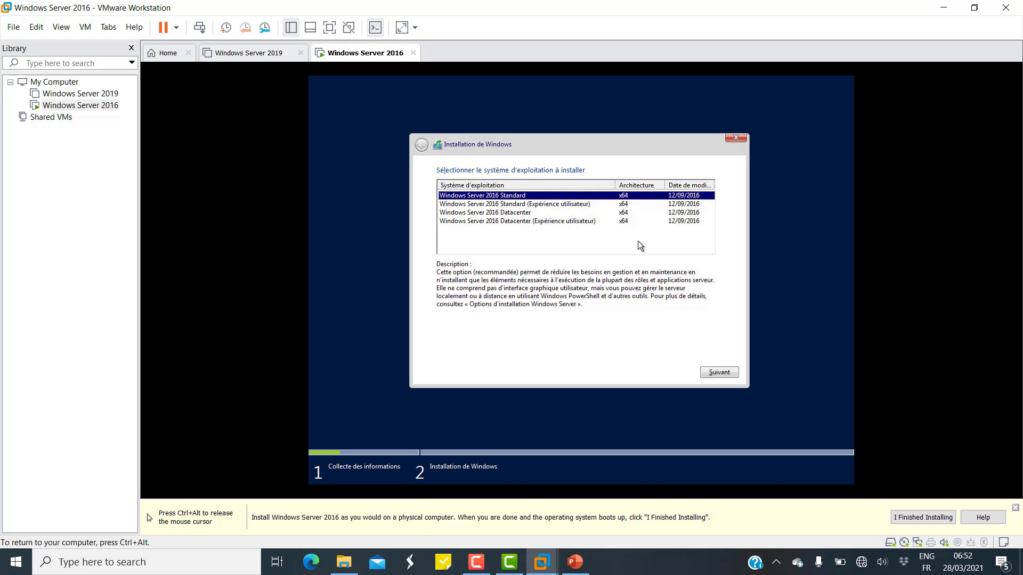
Choose Standard (Expérience utilisateur), accept the licence, and custom-install onto the 60 GB unallocated Lecteur 0.
left_click(568, 209)
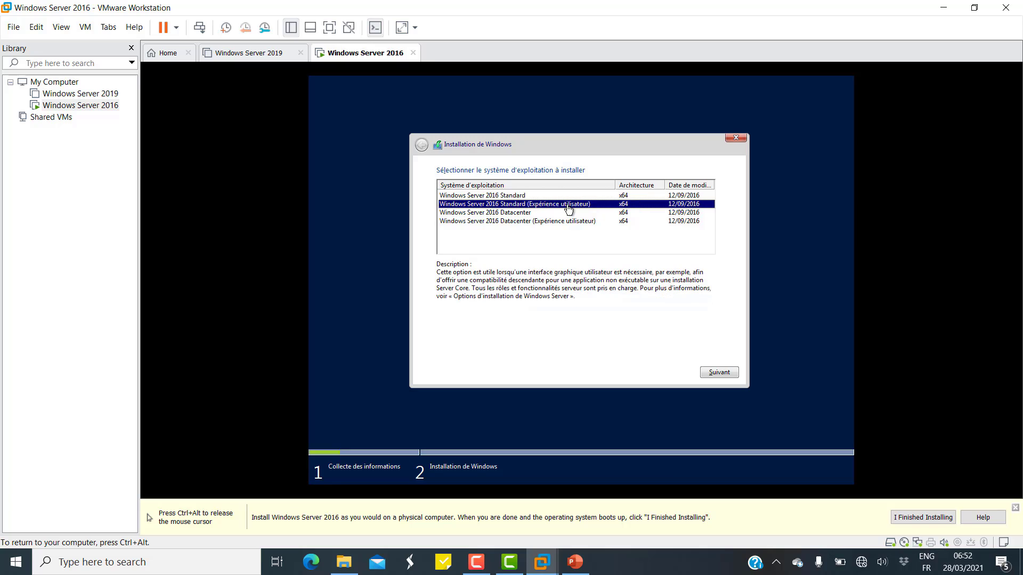
left_click(733, 375)
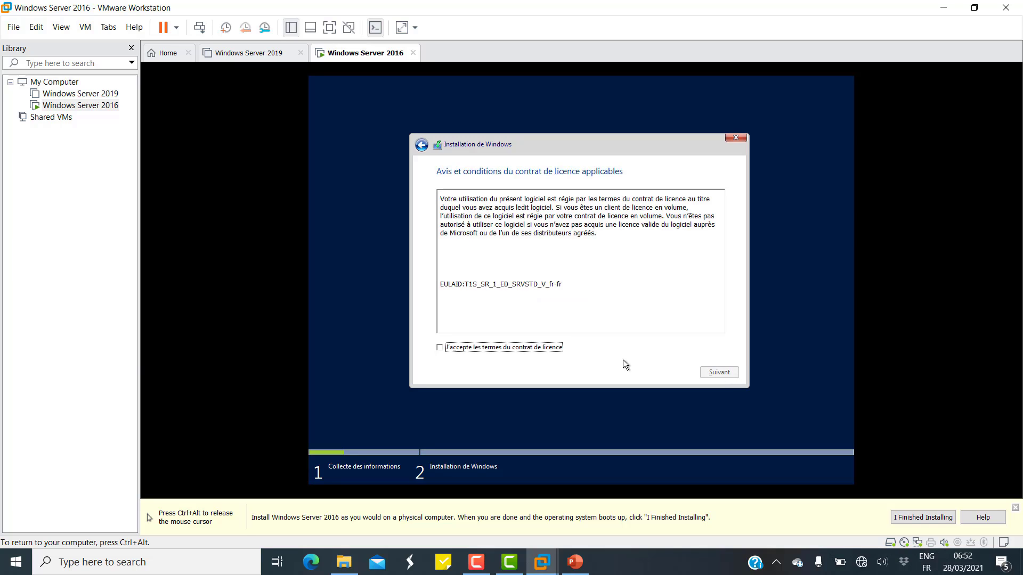
left_click(440, 347)
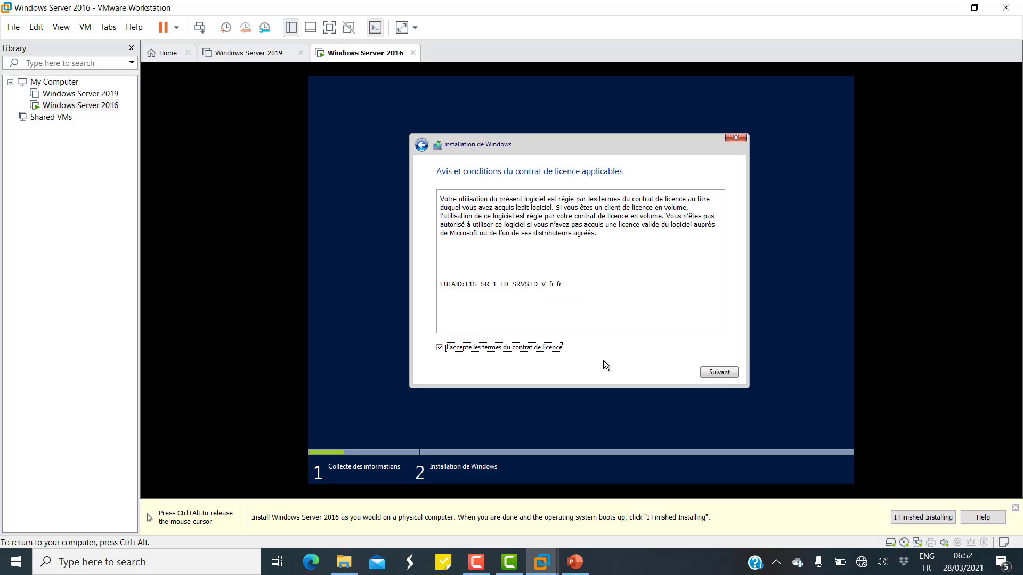
left_click(714, 375)
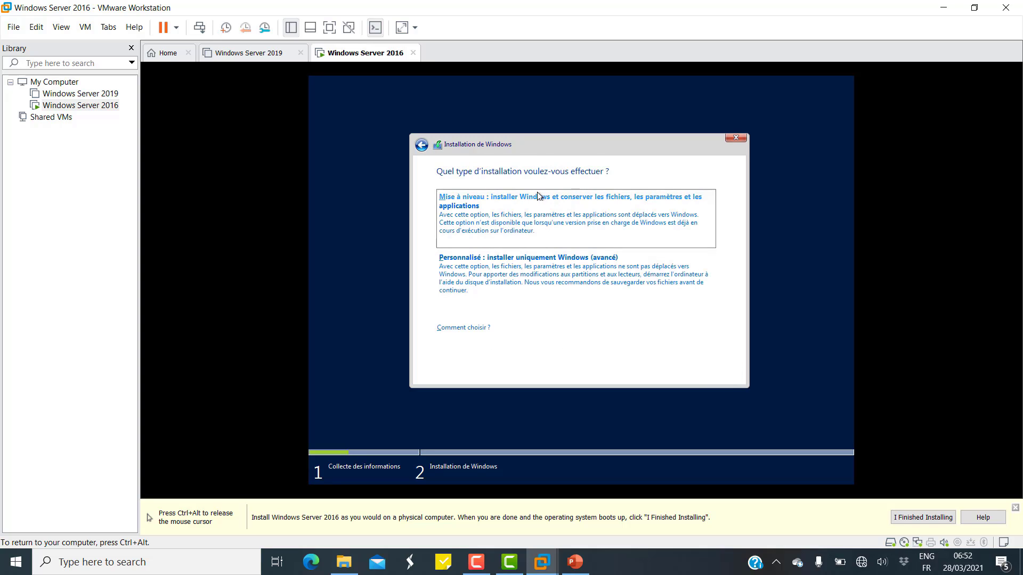
left_click(585, 273)
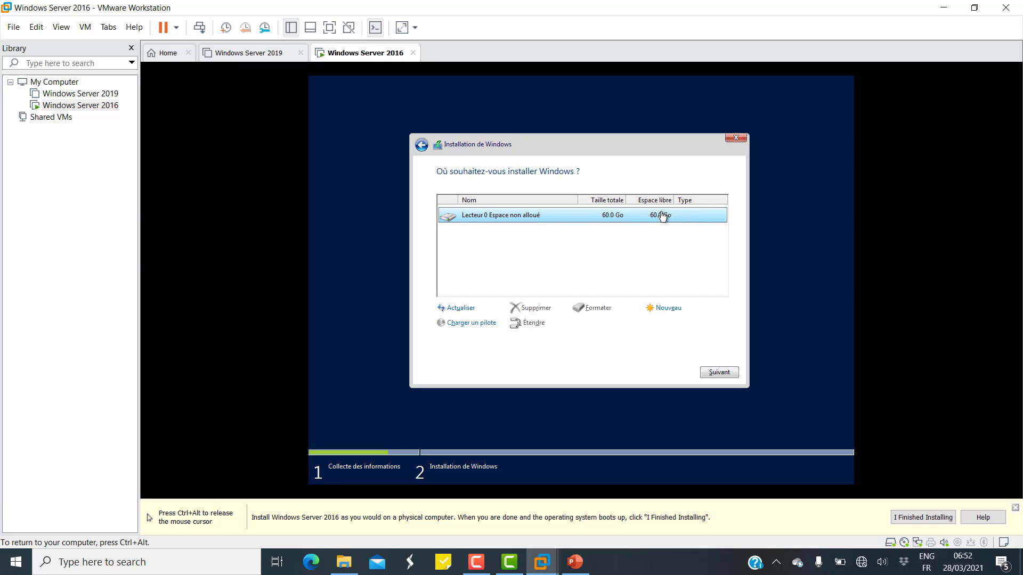
left_click(711, 371)
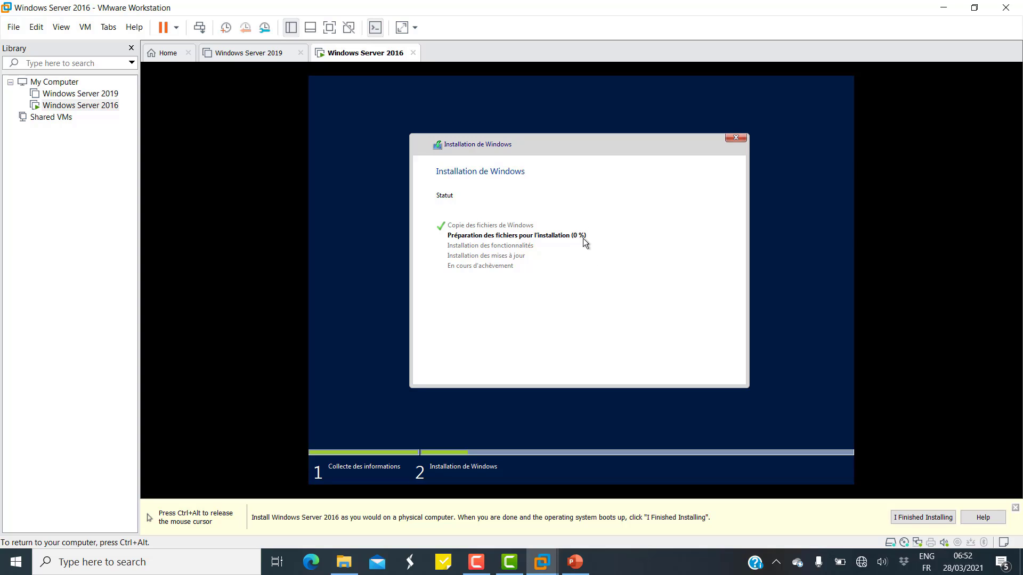
Enter and confirm the Administrator account password, then finish setup with Terminer.
key("ctrl+alt")
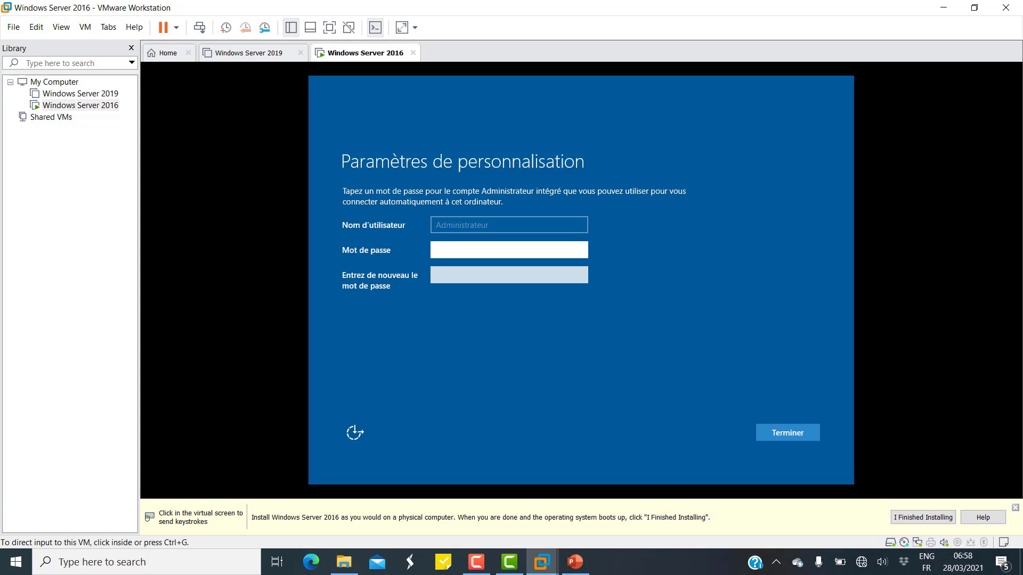
left_click(533, 253)
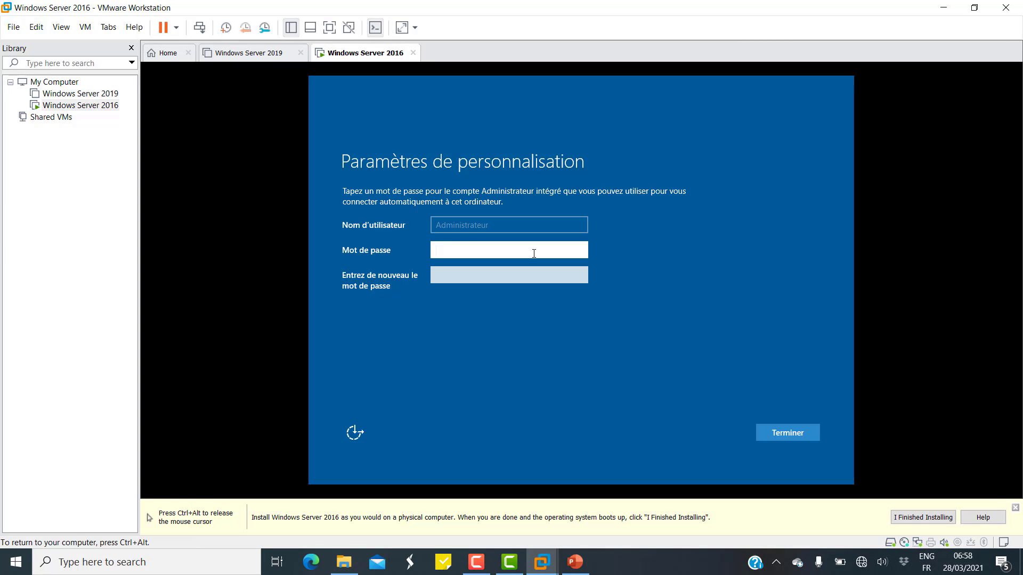
type("•••••••")
left_click(582, 251)
left_click(556, 280)
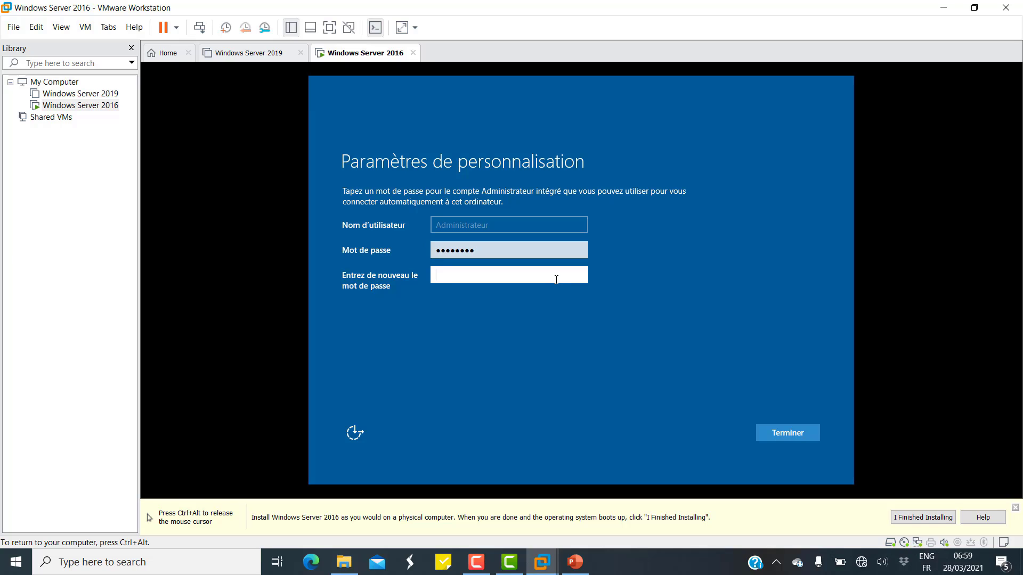
type("••••••••")
left_click(788, 436)
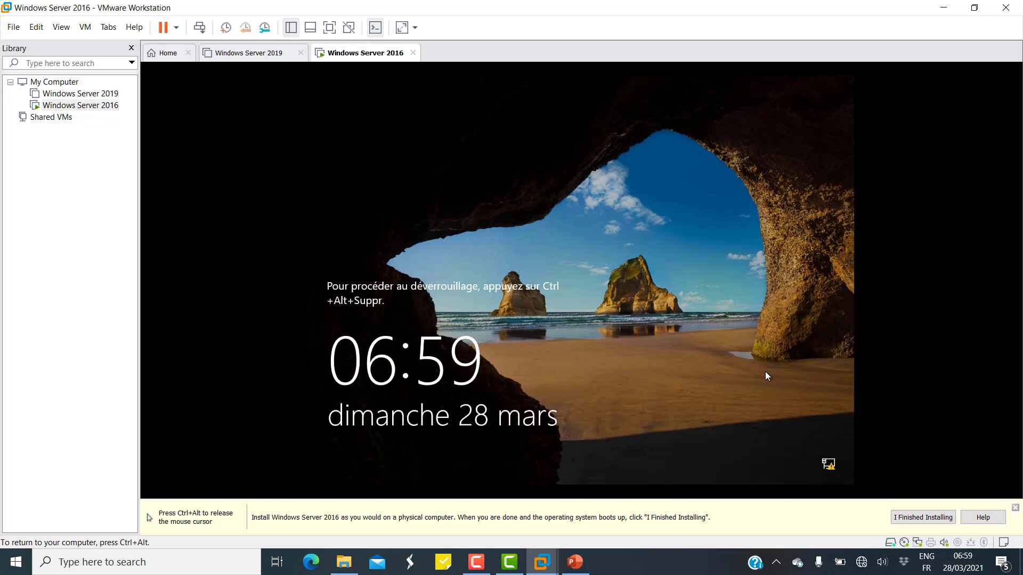
Sign in as Administrator using the VM menu's Send Ctrl+Alt+Del and the account password.
key("ctrl+alt")
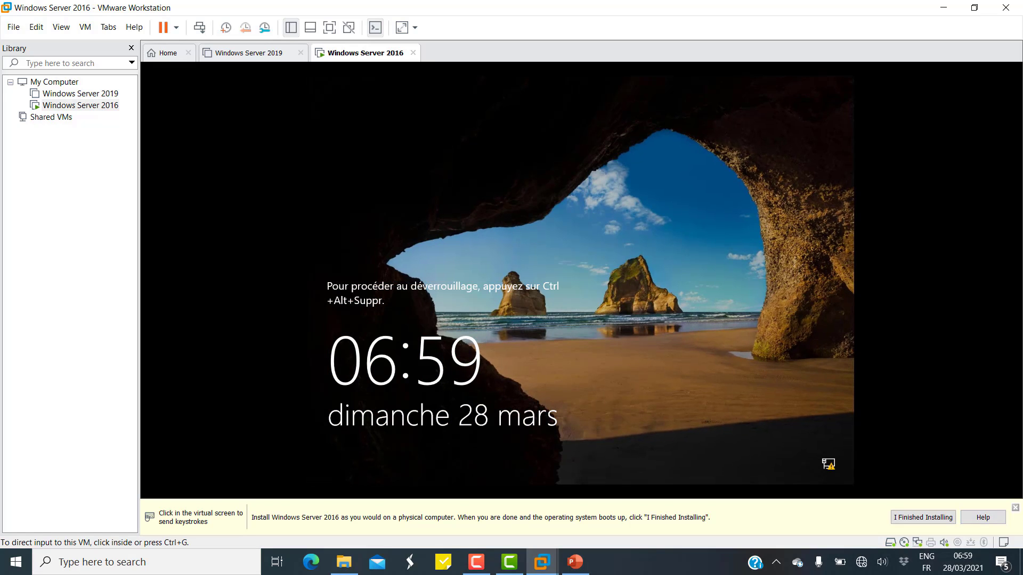
left_click(333, 149)
key("ctrl+alt")
key("alt+m")
key("Down")
key("Down")
key("Down")
key("Return")
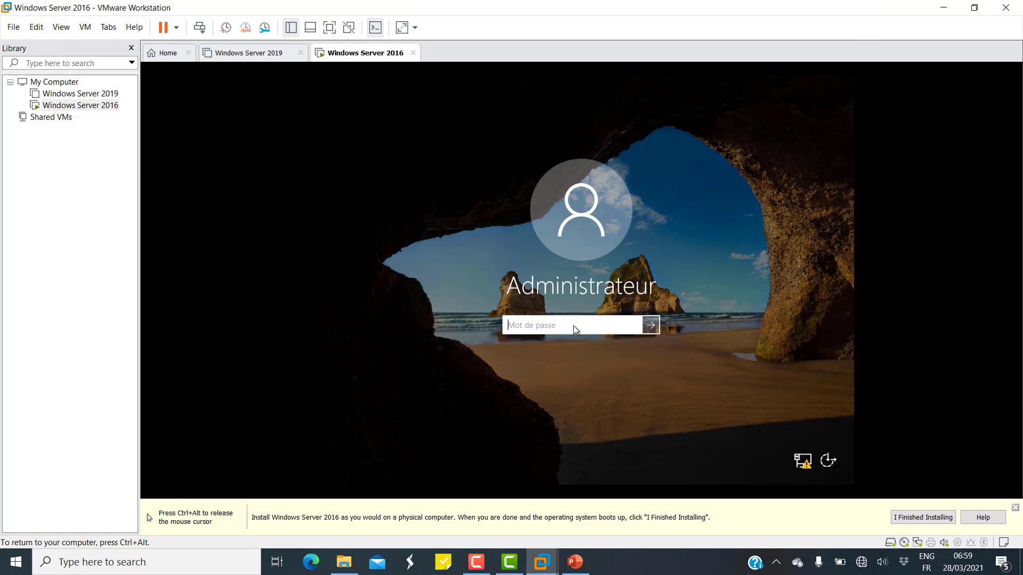
type("P@ssw0rd")
key("Return")
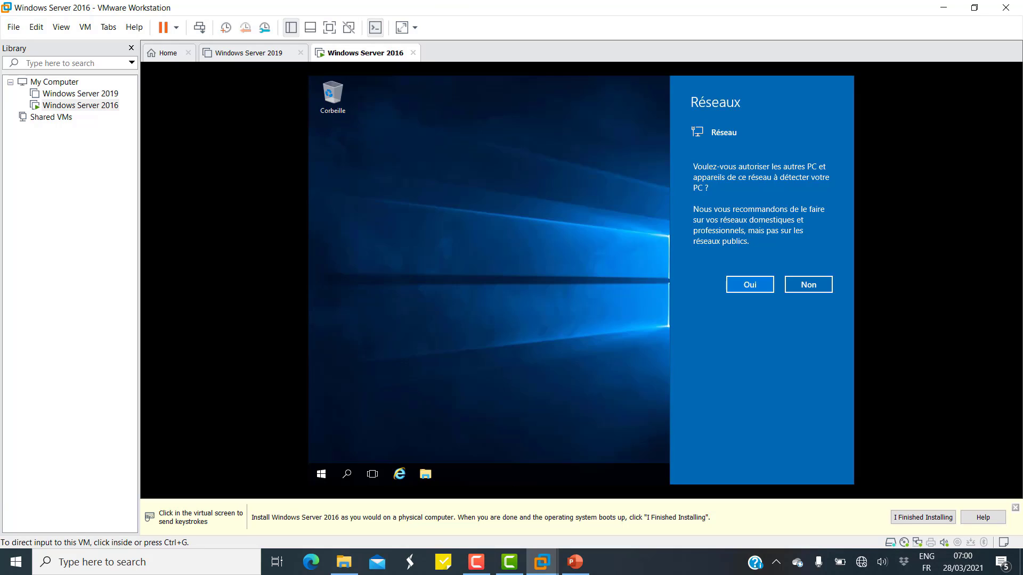
Decline network discovery and open Système from the Start button's right-click menu.
left_click(813, 285)
left_click(820, 412)
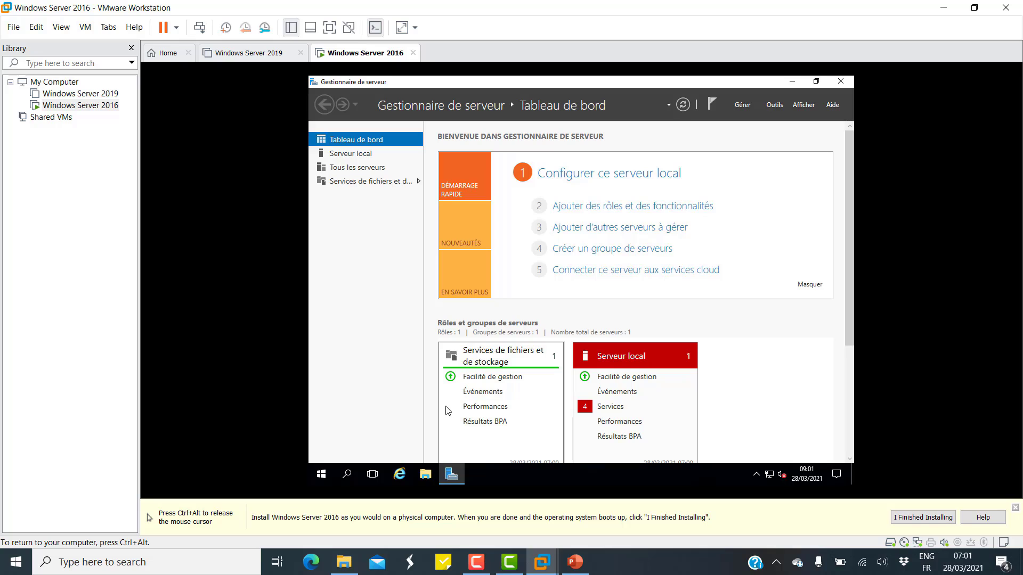
left_click(323, 475)
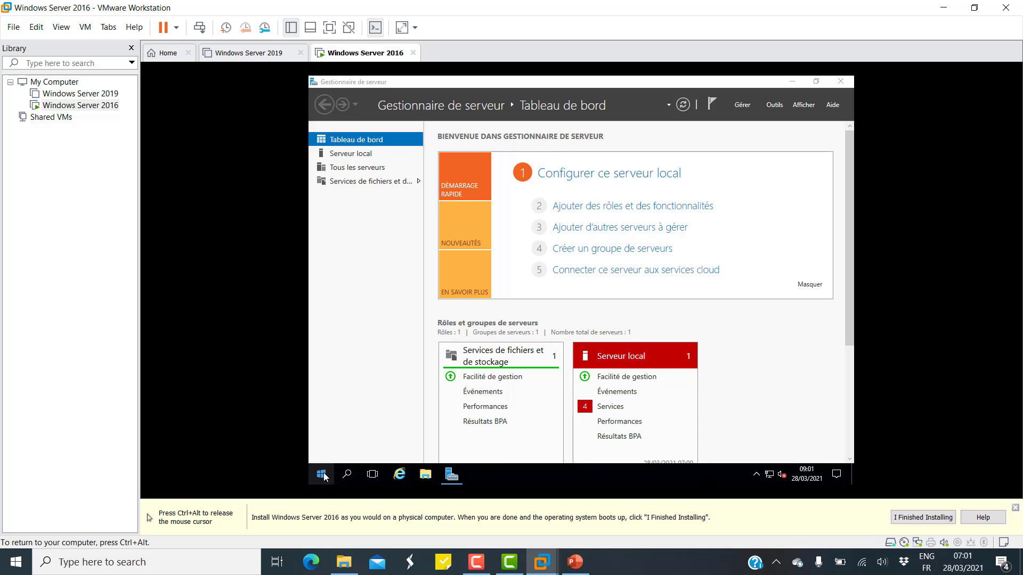
right_click(322, 475)
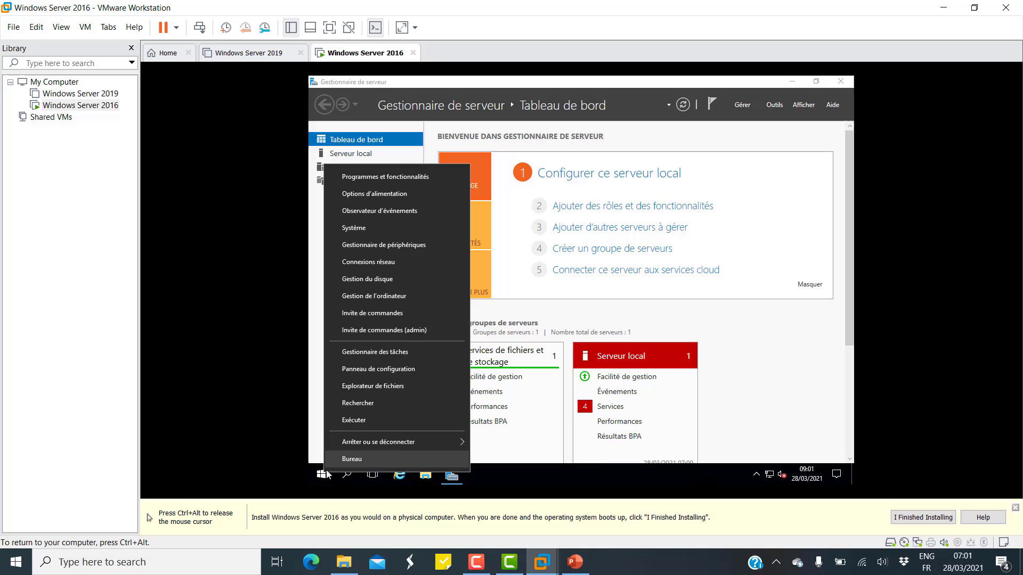
left_click(387, 229)
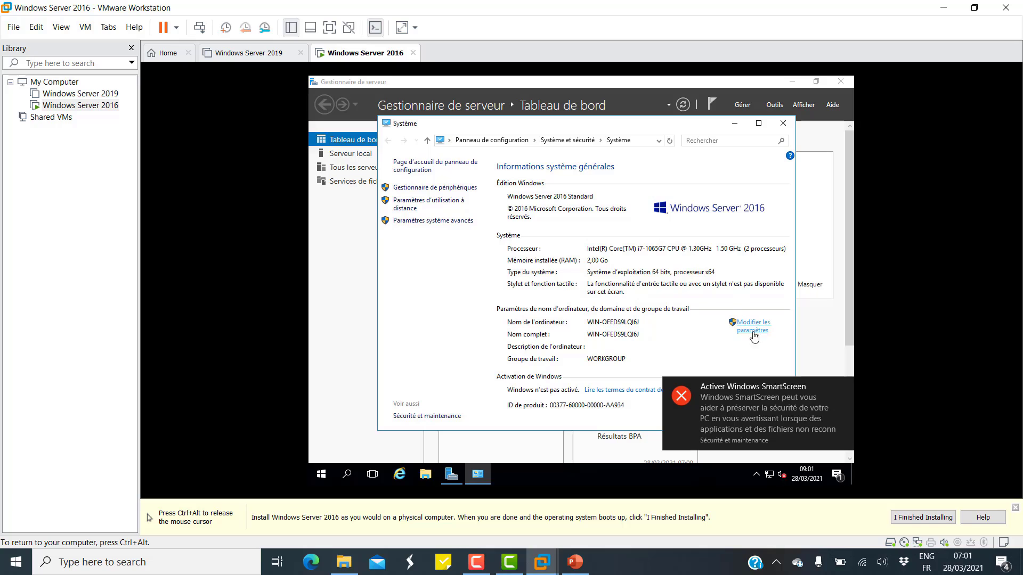
Change the computer name to Server2016 in System Properties and close the dialog.
left_click(845, 388)
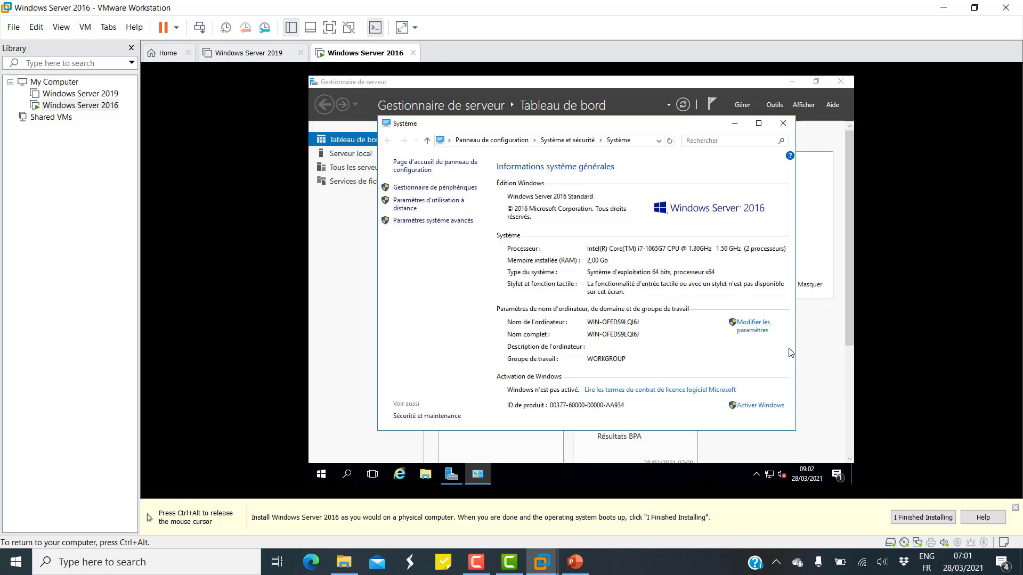
left_click(755, 331)
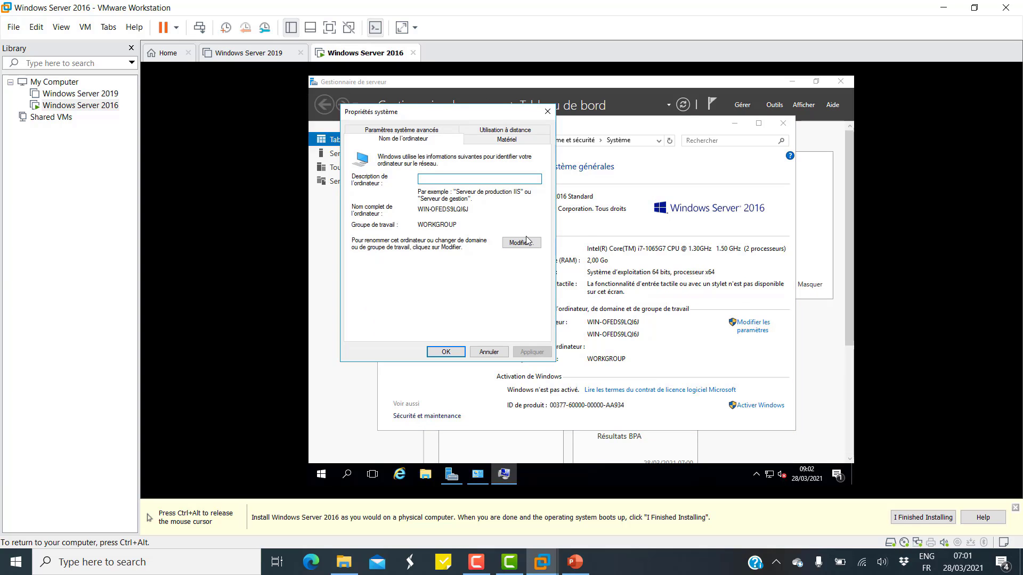
left_click(520, 246)
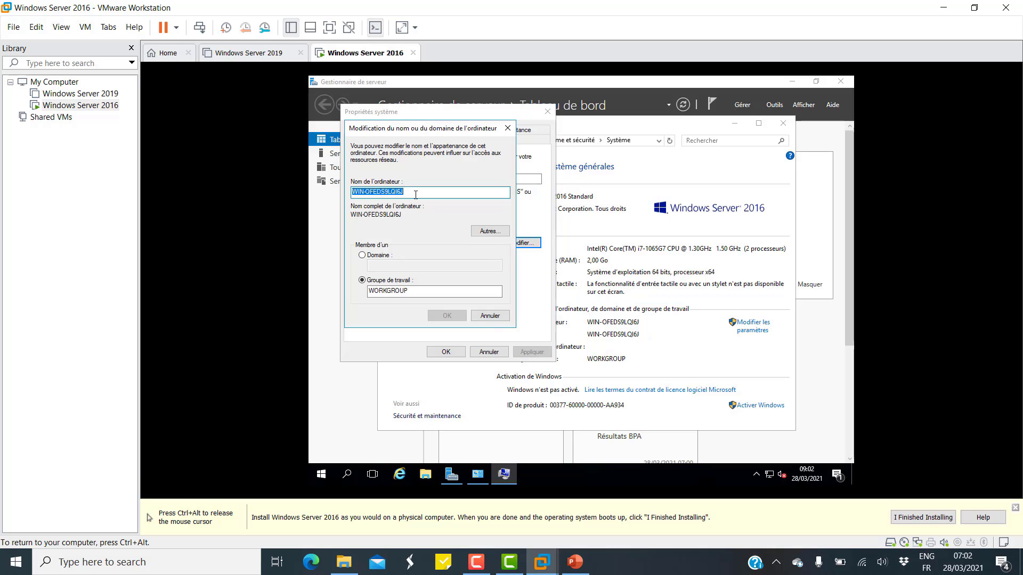
type("S")
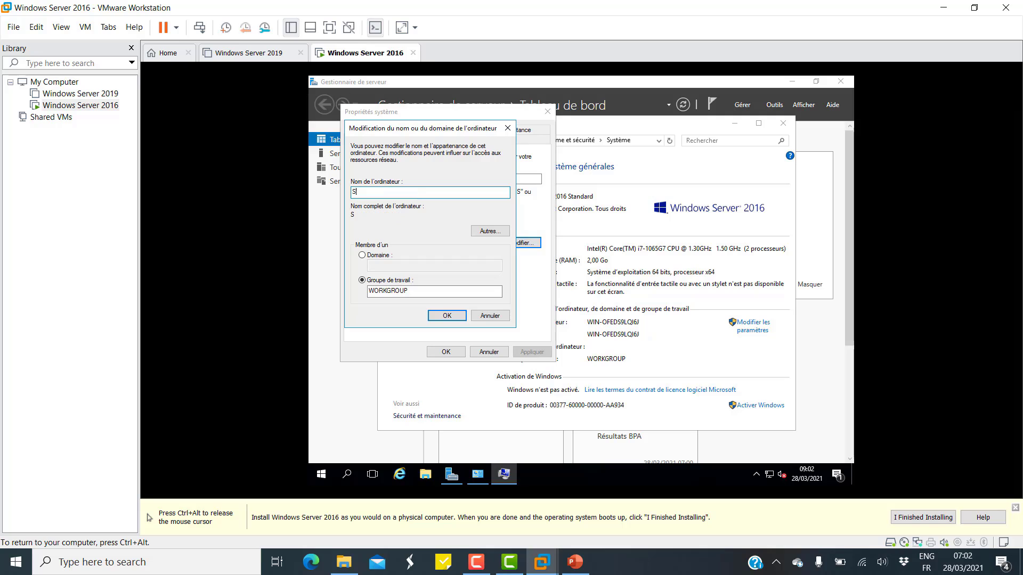
type("erver")
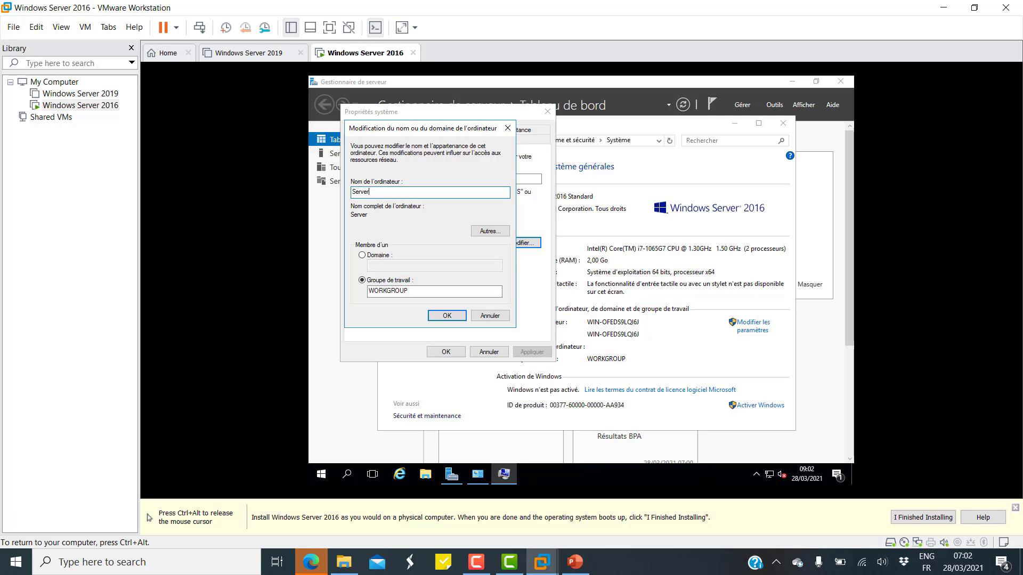
type("2016")
left_click(447, 316)
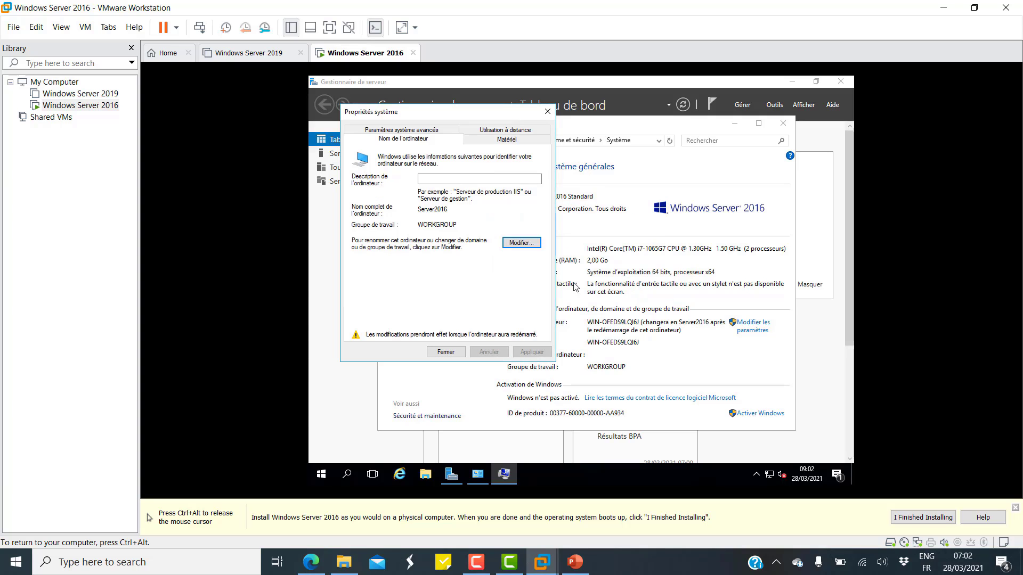
left_click(447, 352)
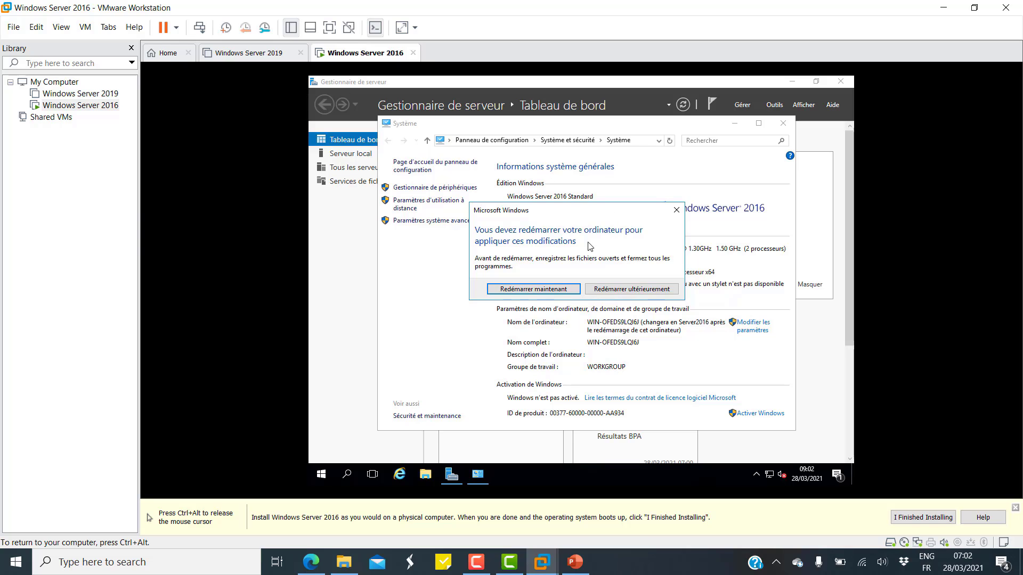
Postpone the rename restart and mount the VMware Tools installer in the guest.
left_click(639, 291)
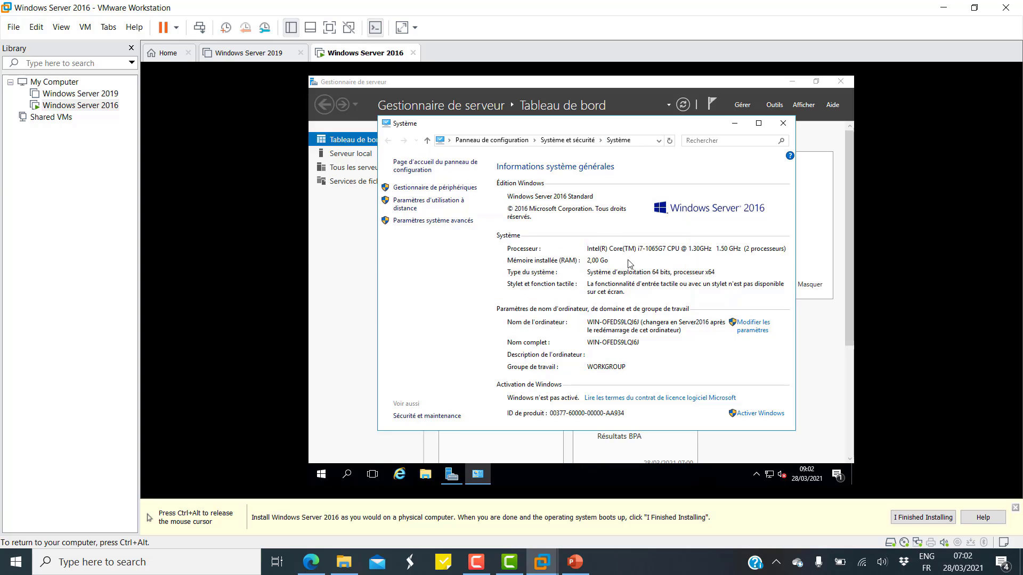
key("ctrl+alt")
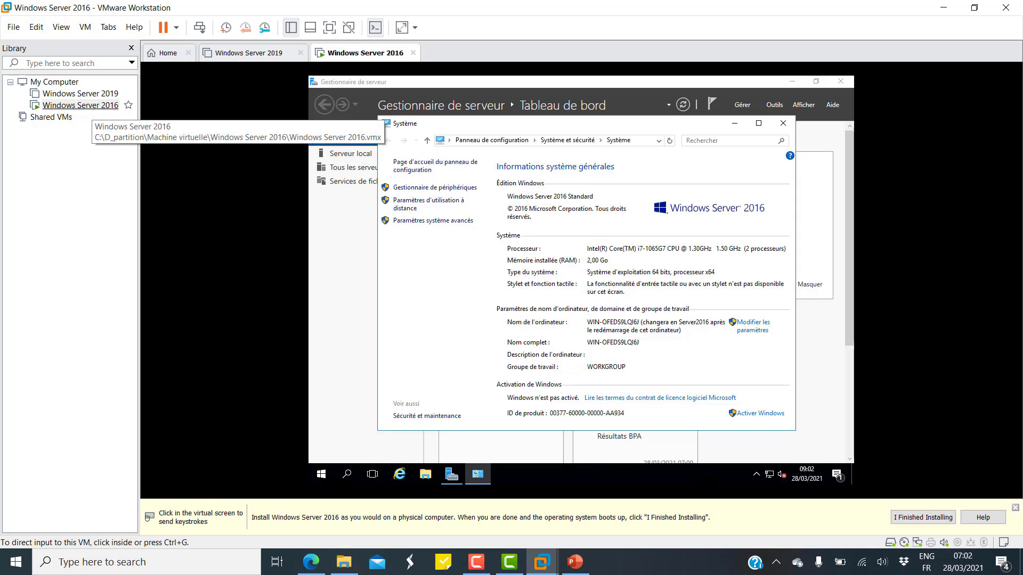
right_click(92, 106)
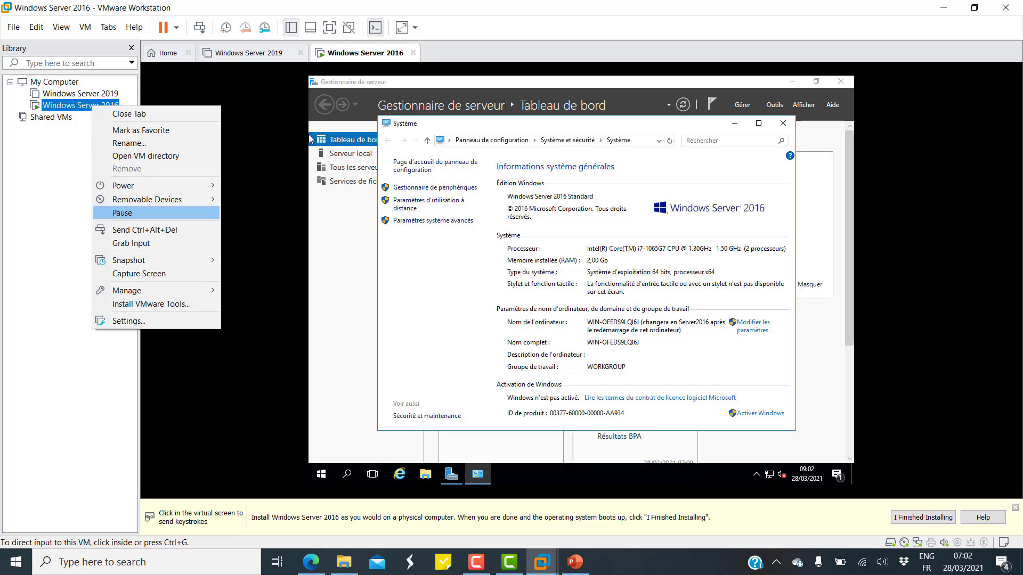
left_click(151, 304)
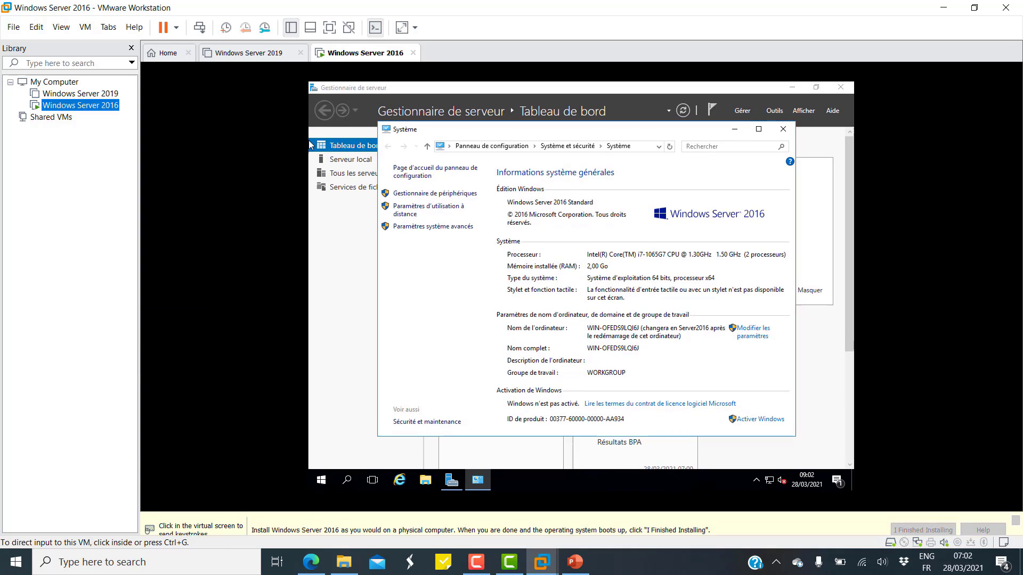
left_click(320, 267)
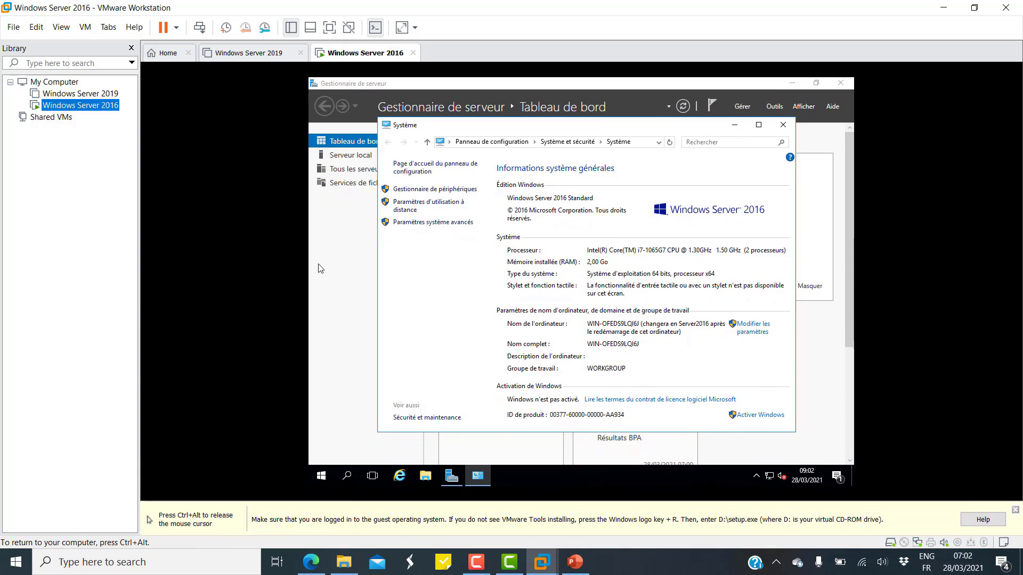
Run VMware Tools setup from the guest's DVD drive with Typical installation, then restart the guest.
left_click(784, 125)
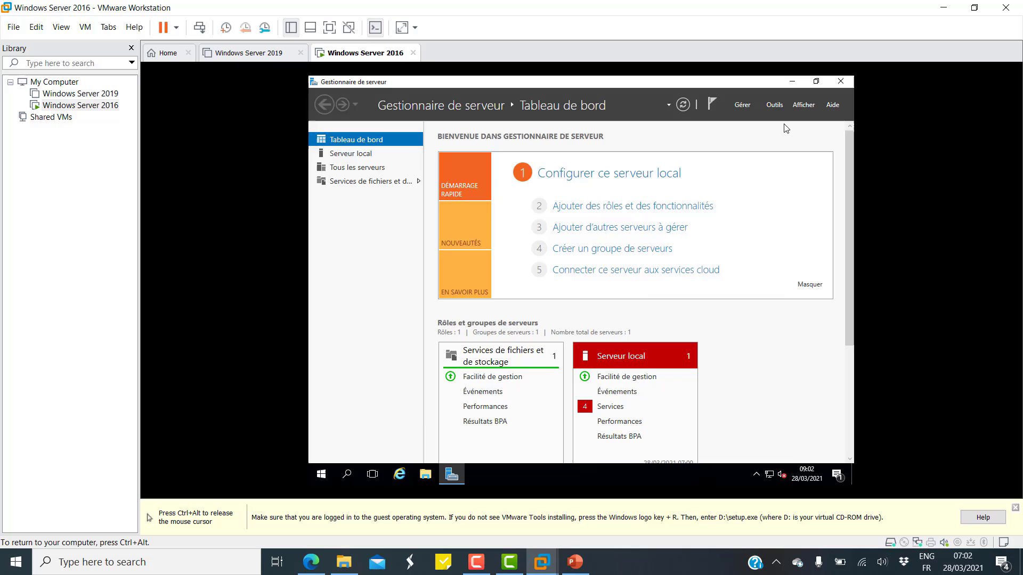
left_click(425, 474)
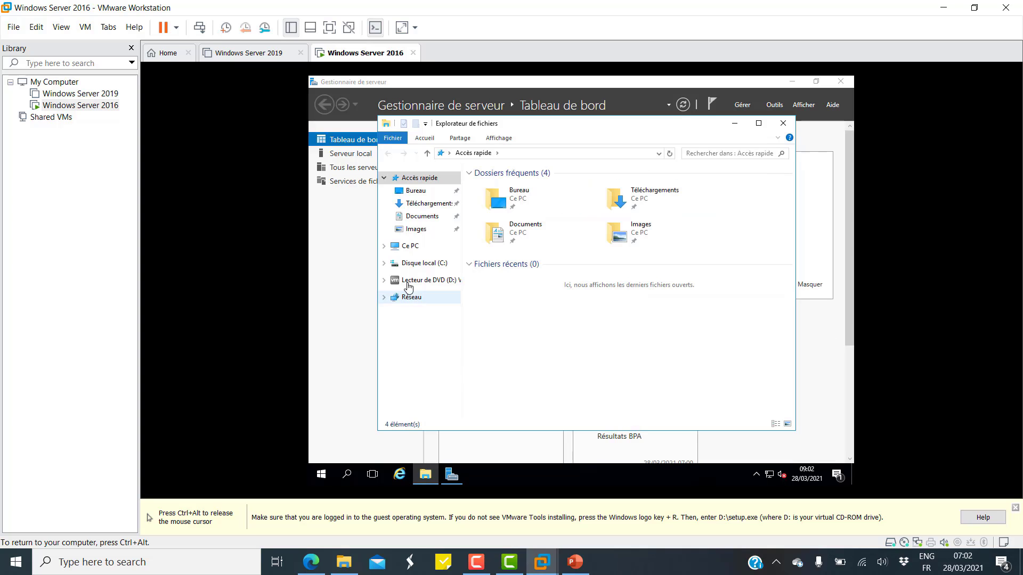
left_click(411, 247)
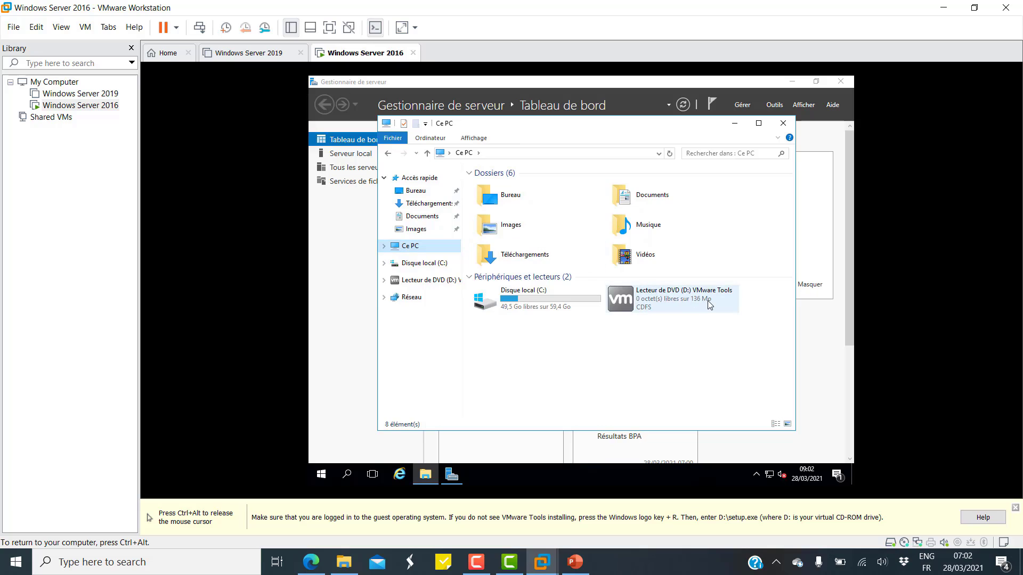
left_click(710, 304)
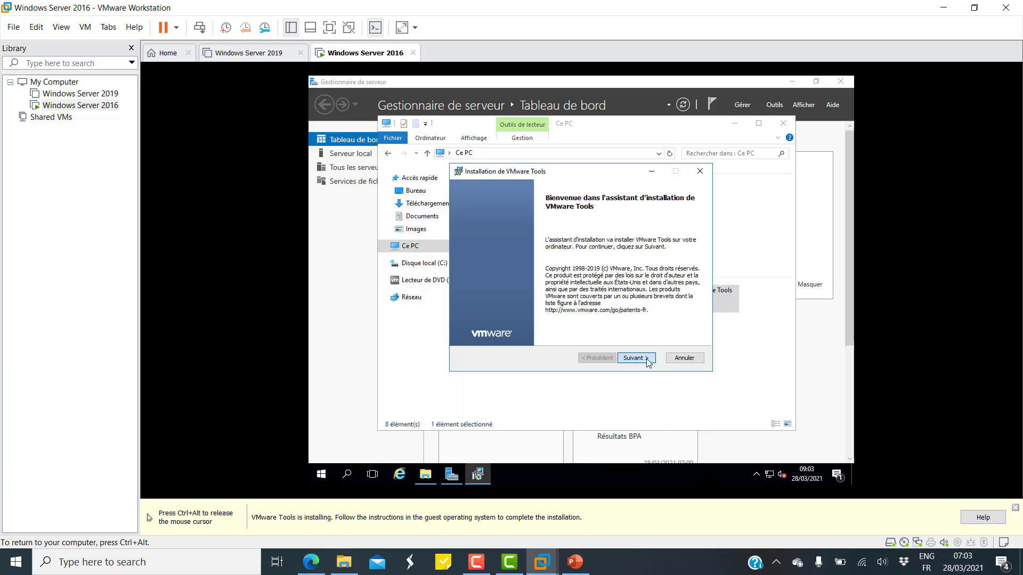
left_click(647, 358)
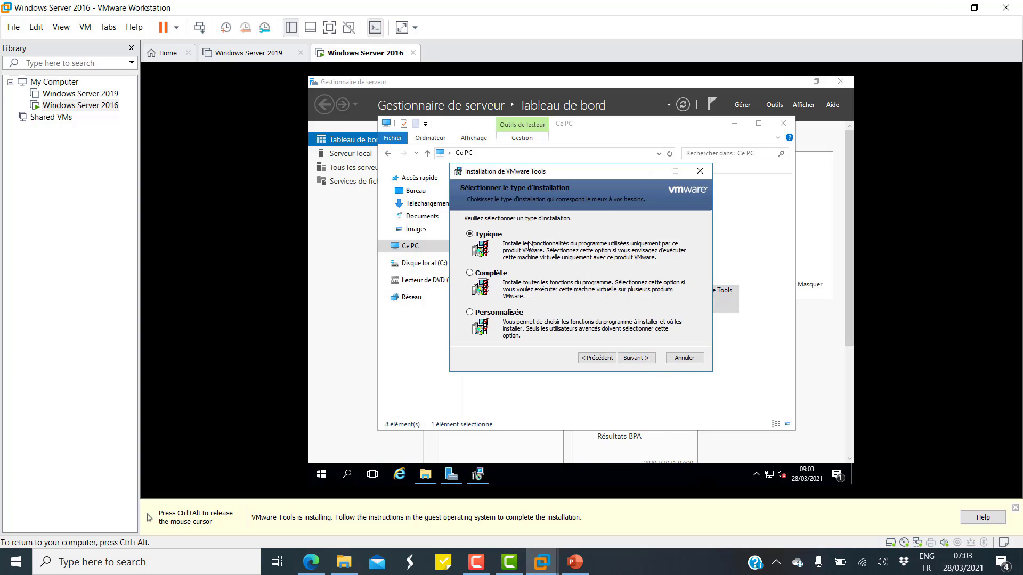
left_click(643, 364)
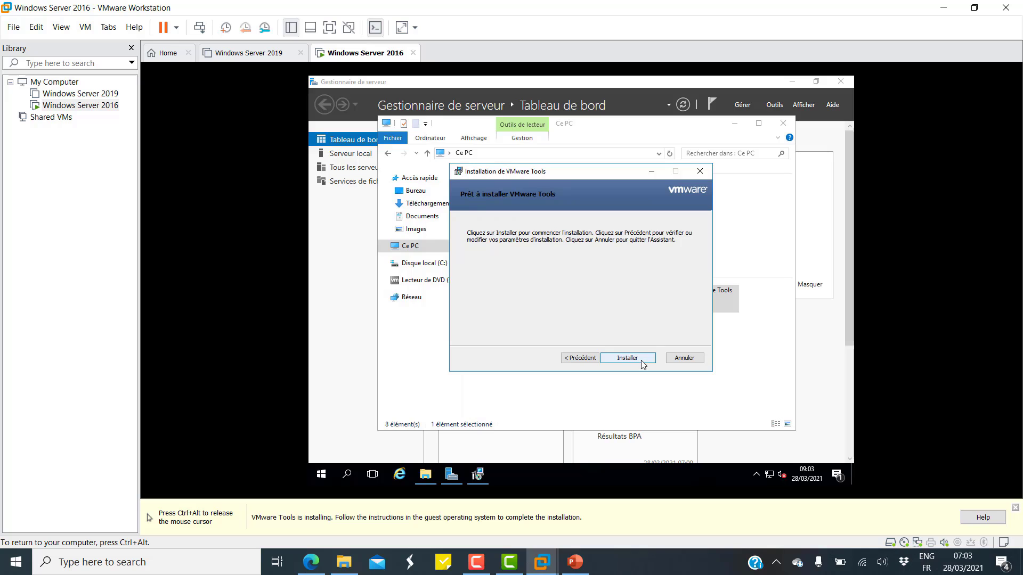
left_click(637, 357)
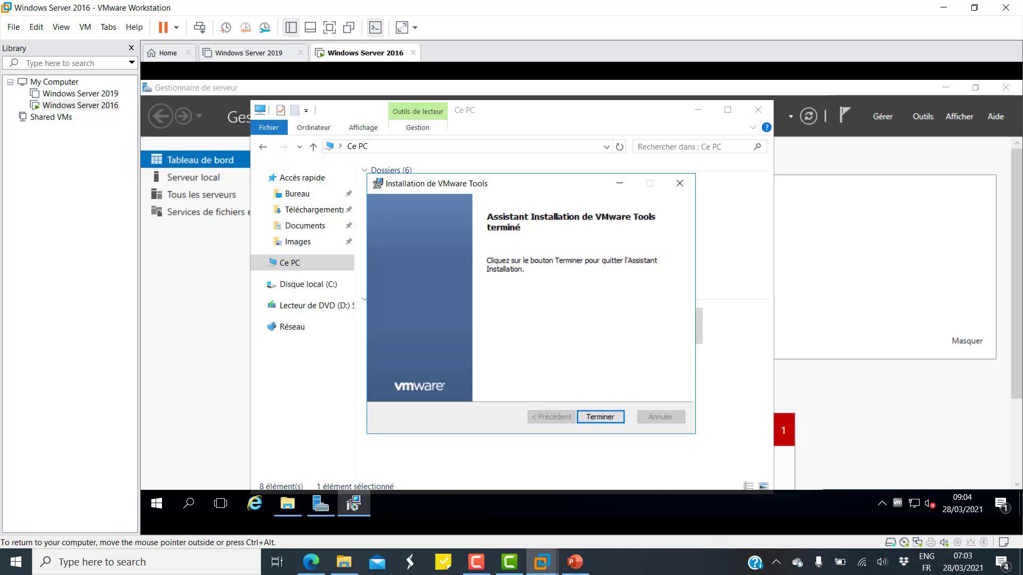
left_click(601, 416)
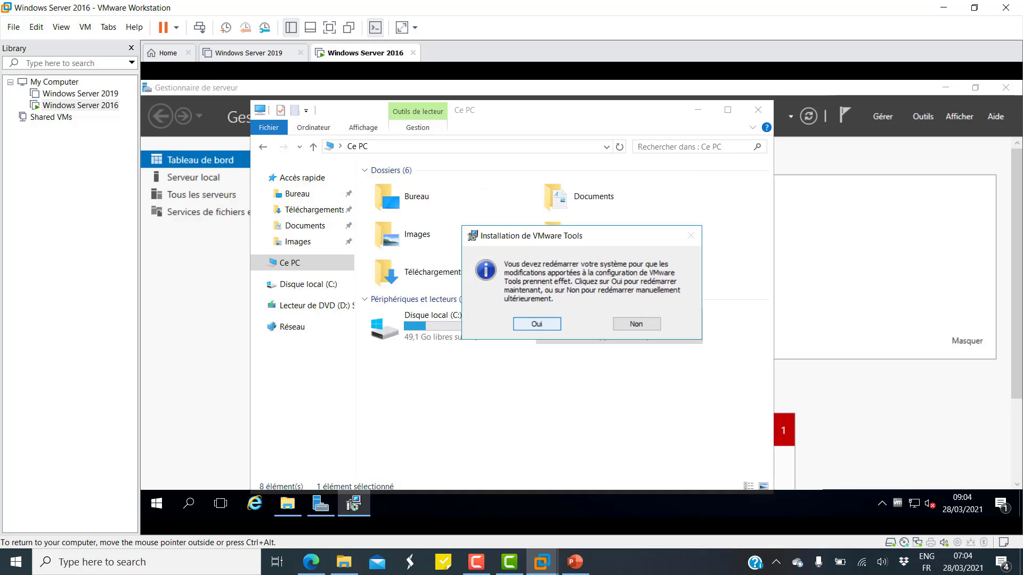
left_click(536, 324)
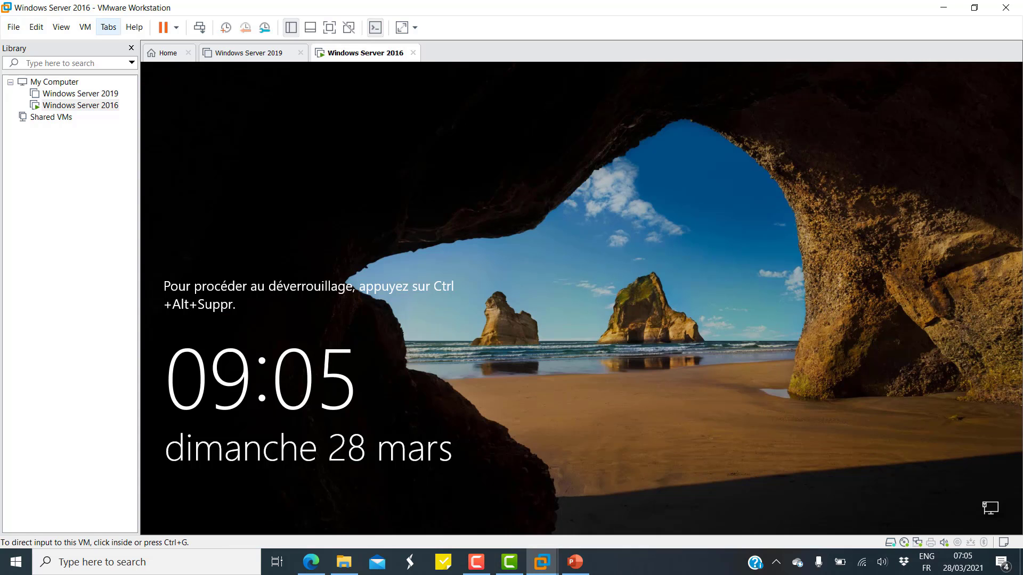
Send Ctrl+Alt+Del from the VM menu and log in with the administrator password.
left_click(85, 27)
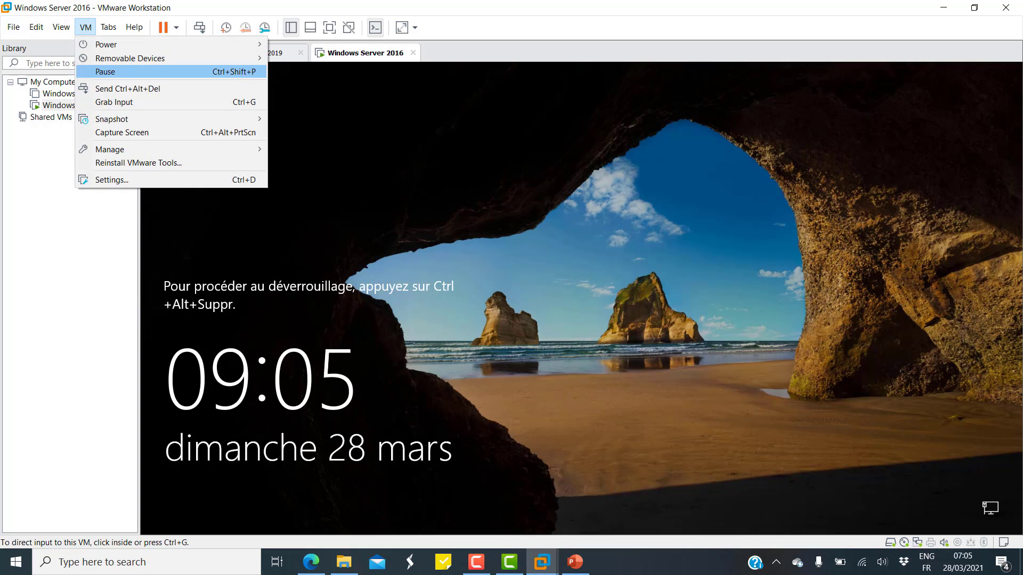
left_click(123, 88)
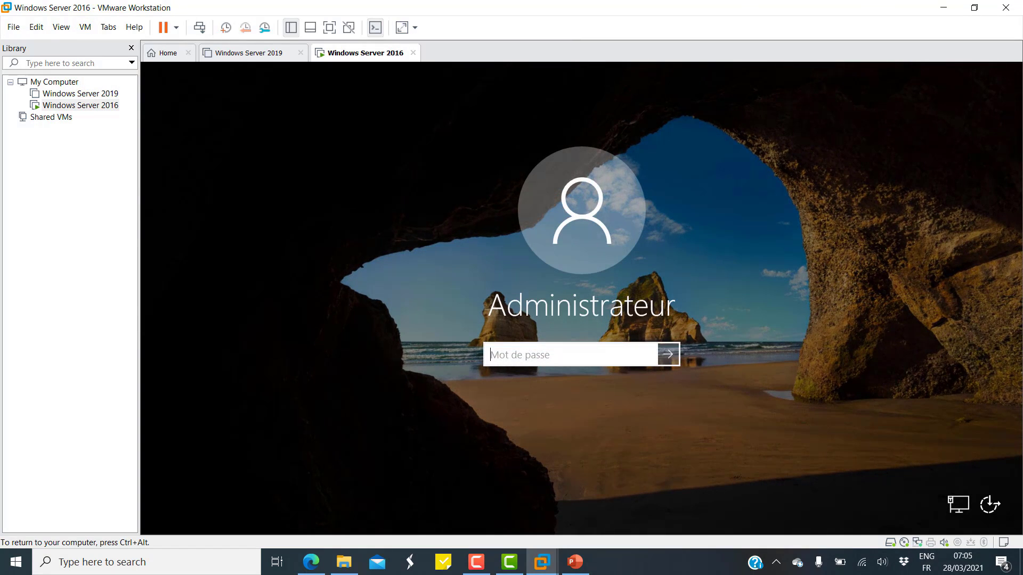
type("••••••••")
key("Return")
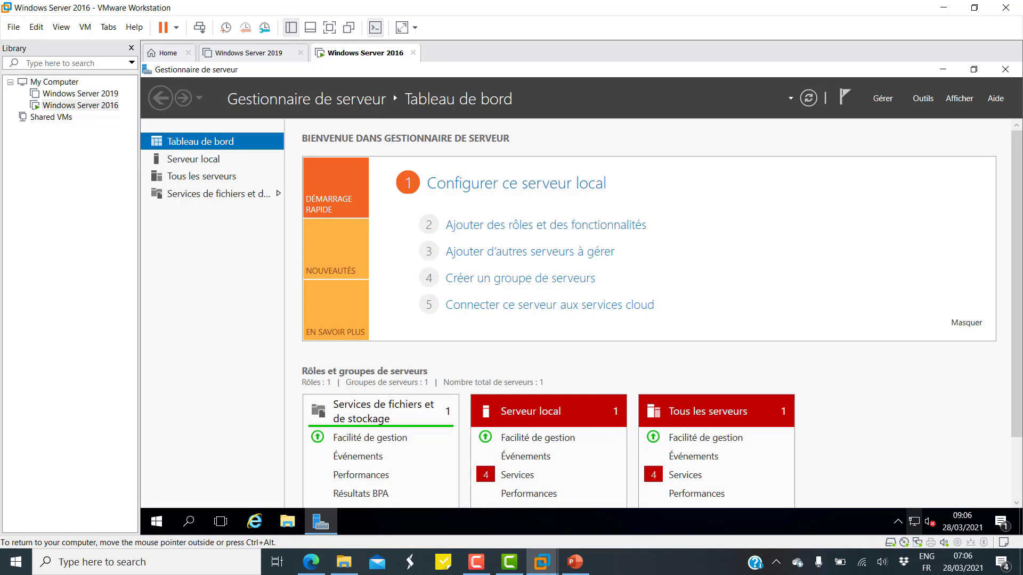
Open the TCP/IPv4 properties of the Ethernet0 adapter via Network and Sharing Center.
right_click(914, 522)
left_click(930, 513)
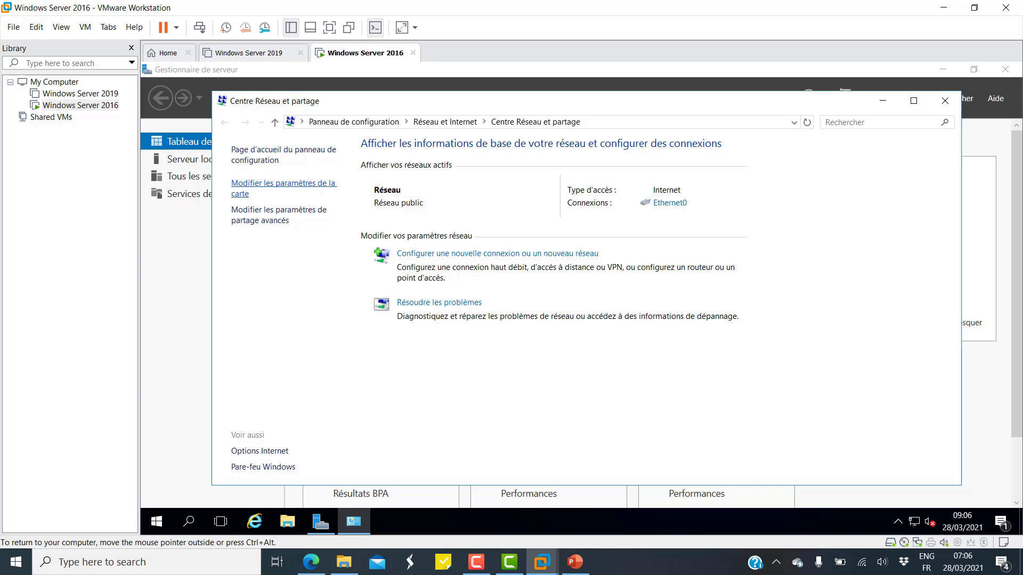
left_click(283, 184)
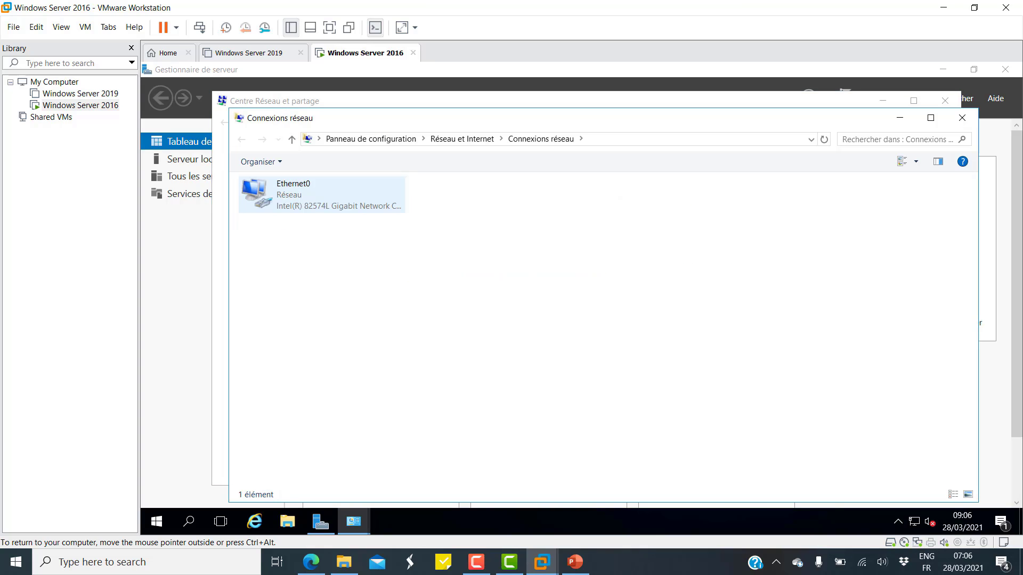
left_click(290, 191)
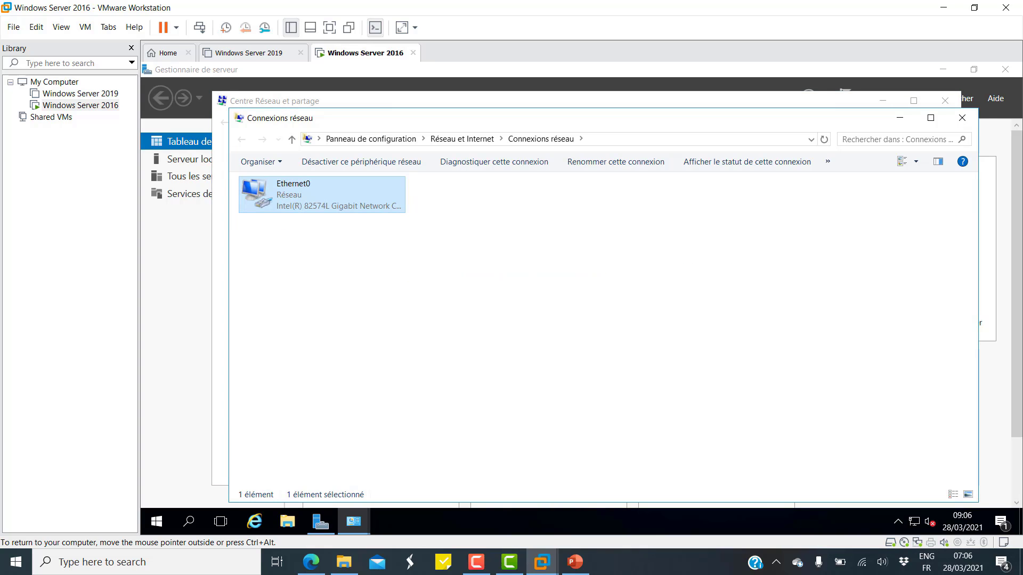
right_click(344, 200)
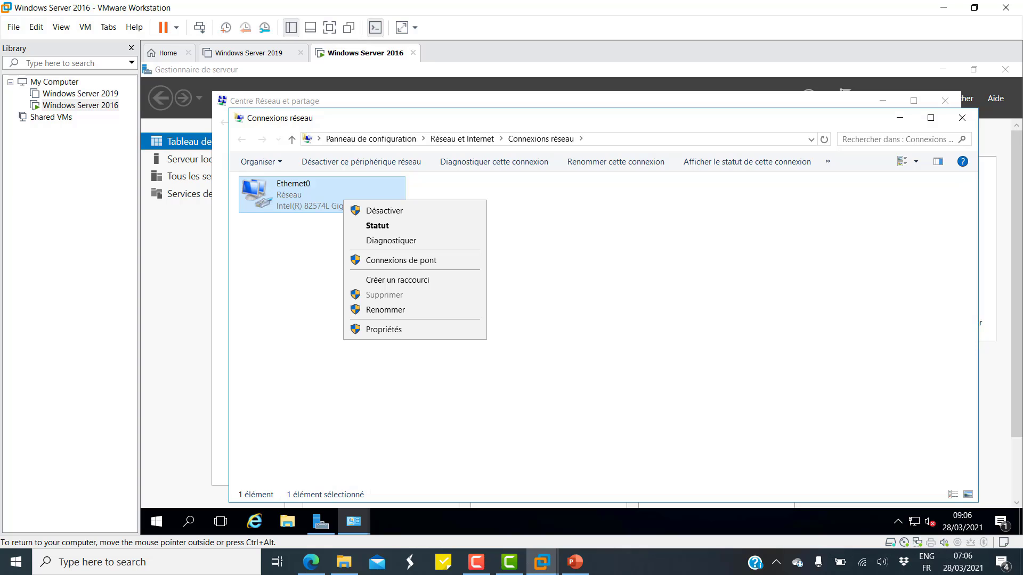
left_click(384, 329)
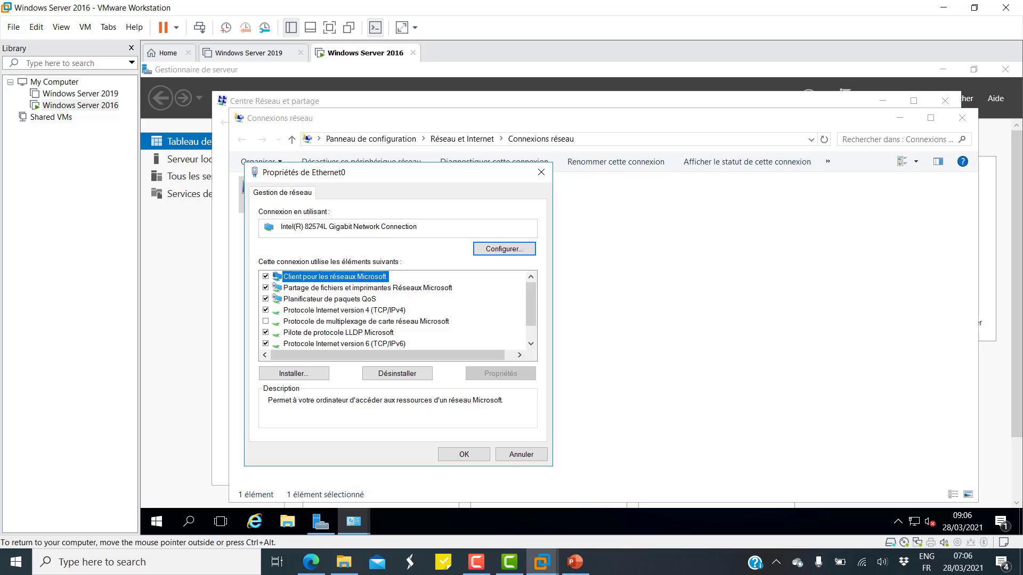
left_click(344, 311)
left_click(500, 373)
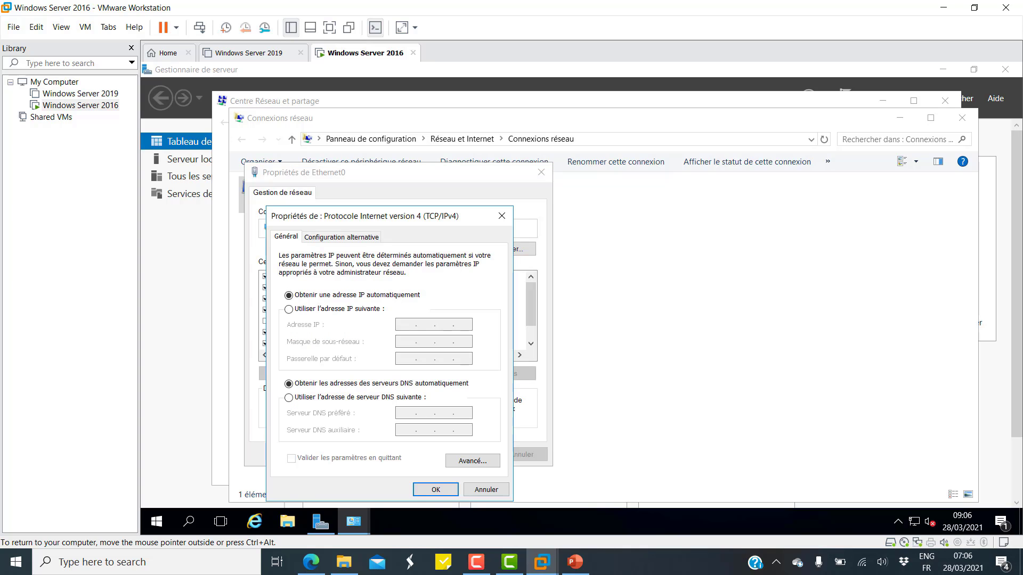
Enter static IP 10.10.10.16, mask 255.255.255.0, gateway 10.10.10.2, DNS 8.8.8.8, and save.
left_click(288, 309)
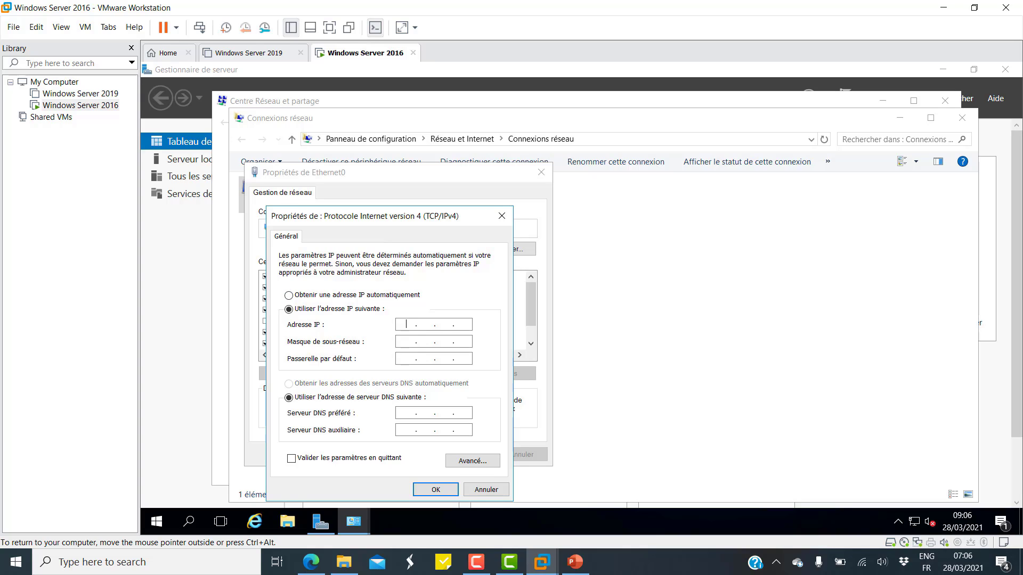
type("10101016")
key("Tab")
key("period")
type("255 . 255")
key("Tab")
type("10 . 10 . 10 . 2")
key("Tab")
key("Tab")
type("8")
type("8.8")
type("8")
key("Return")
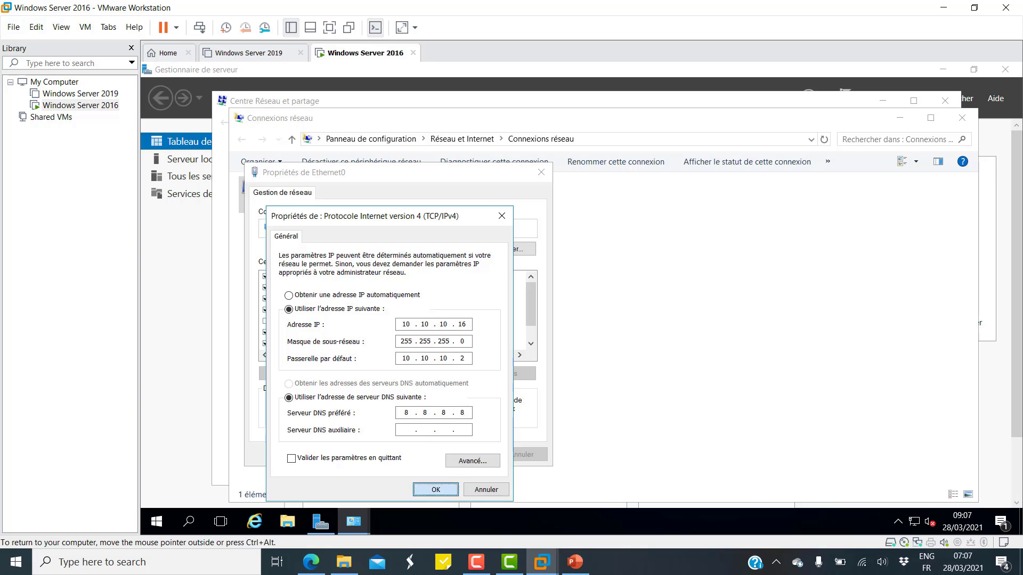
key("Return")
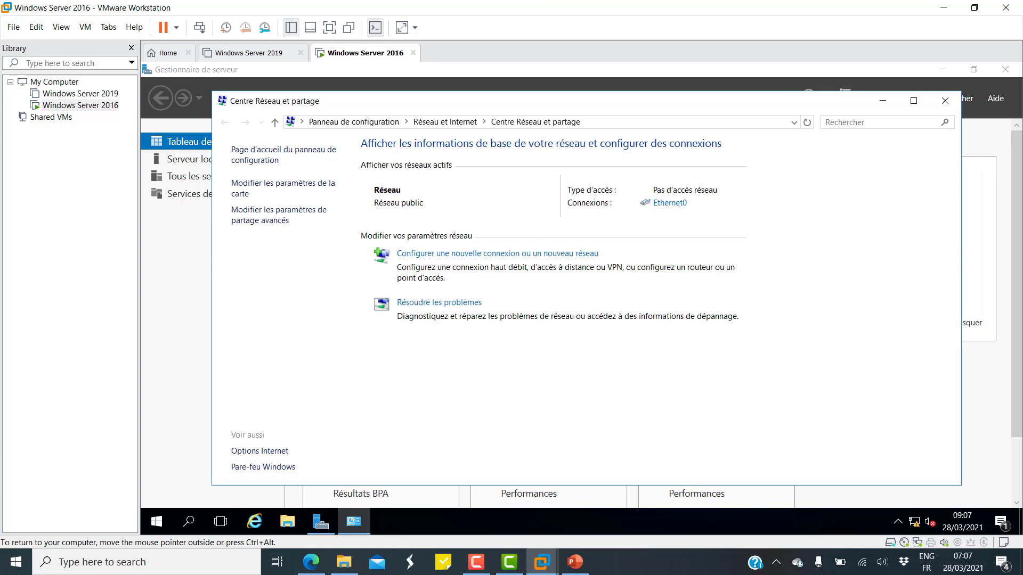
left_click(961, 117)
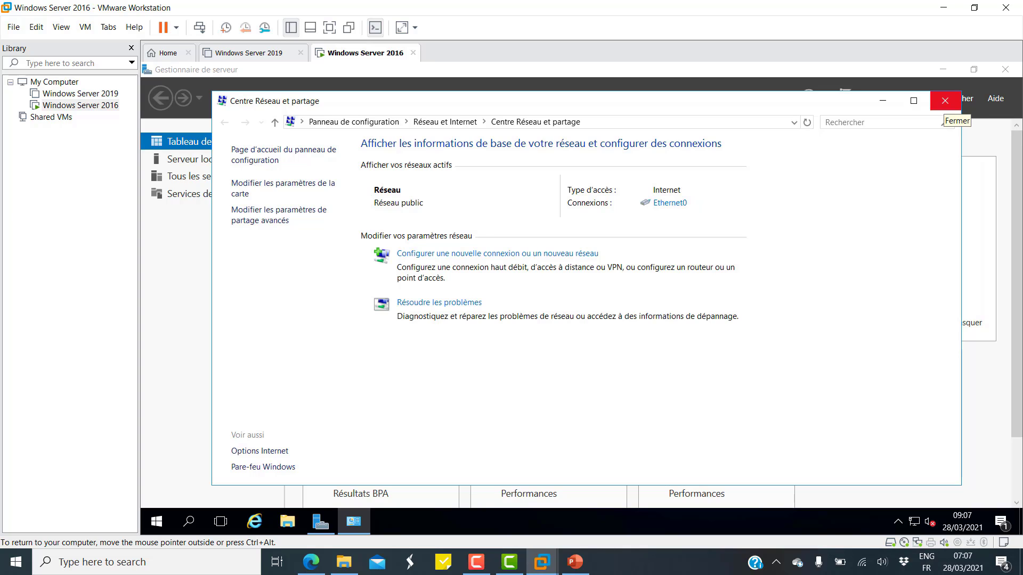
Close Network and Sharing Center, tick 'Ne pas démarrer automatiquement' in Server Manager properties, then close Server Manager.
left_click(944, 101)
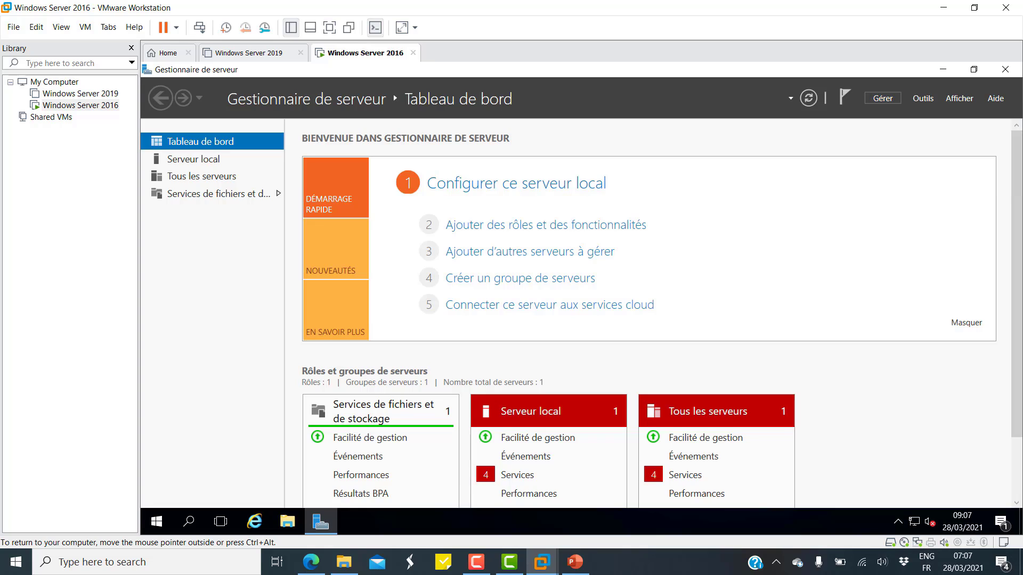
left_click(882, 98)
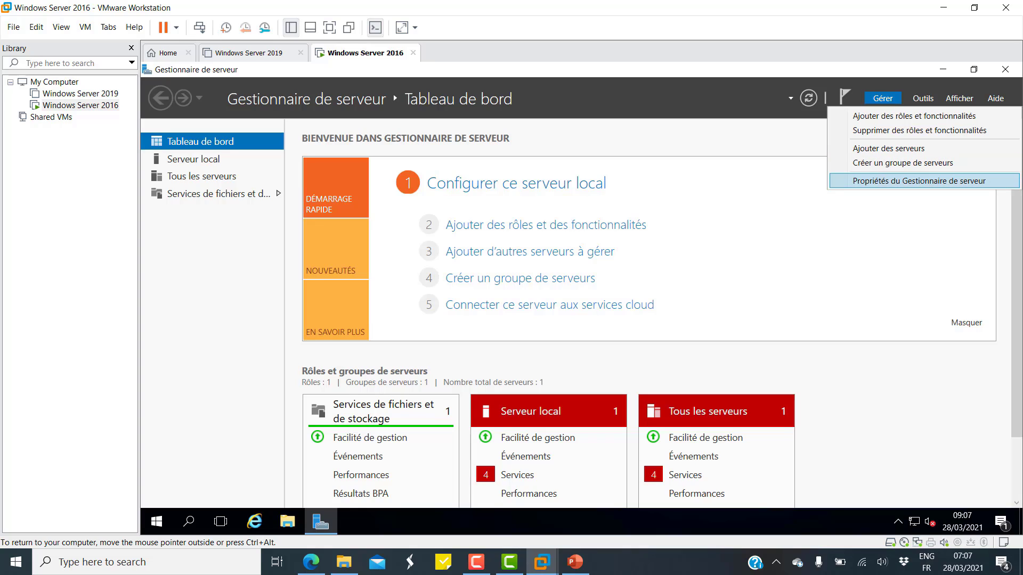
left_click(918, 180)
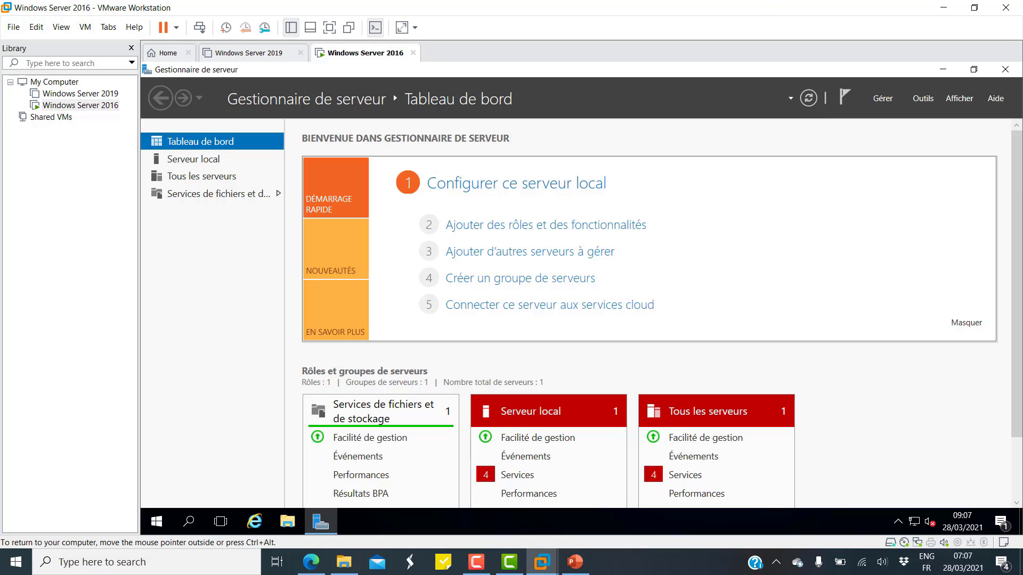
left_click(427, 321)
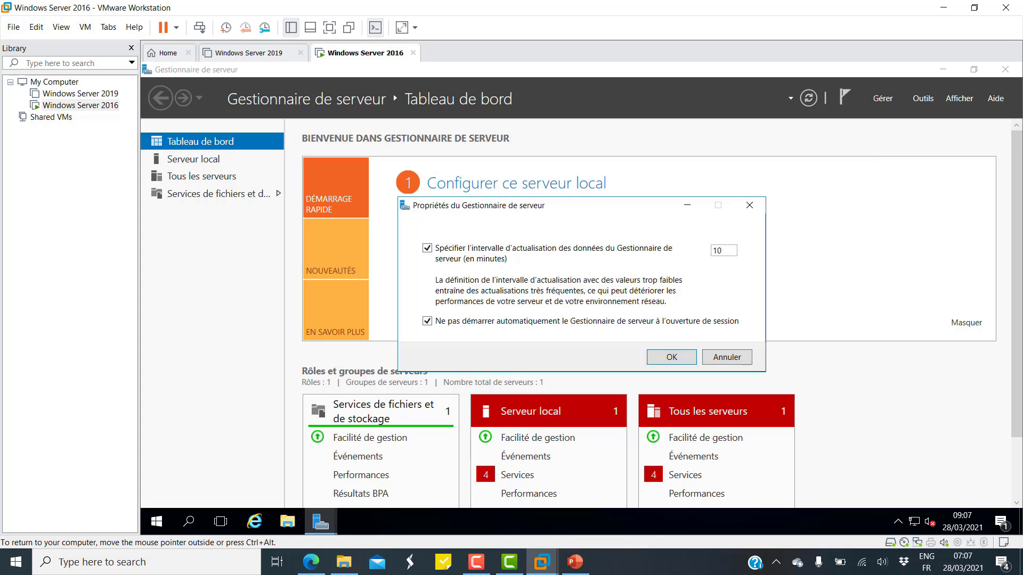
key("Return")
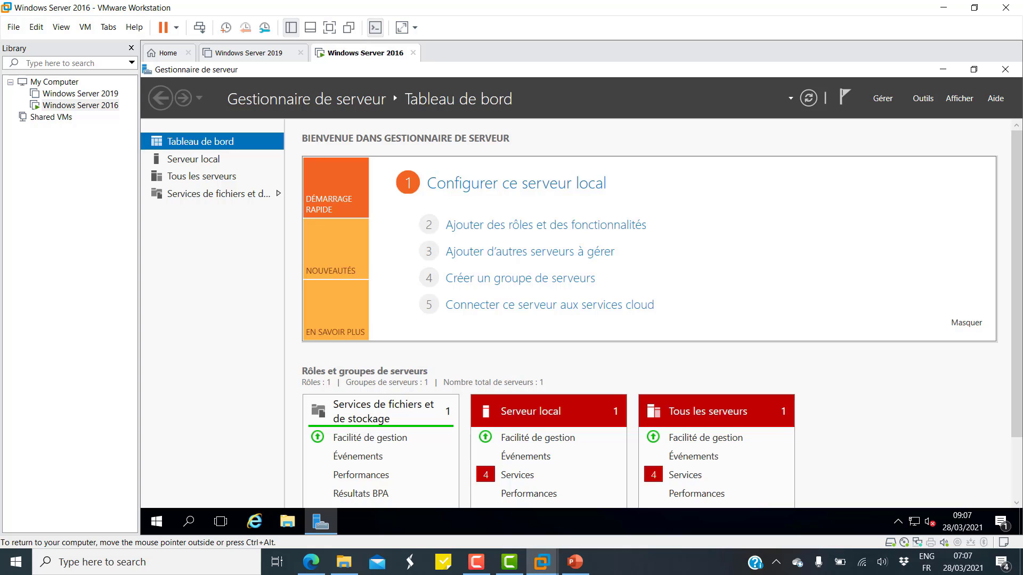
left_click(1005, 69)
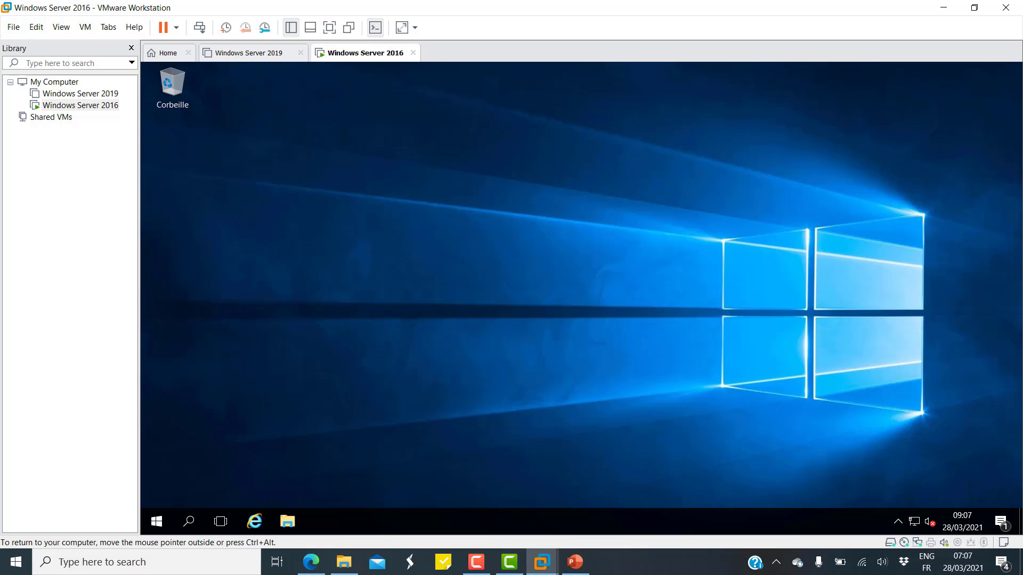
Search 'mise' to reach Windows Update in the guest and check for available updates.
right_click(157, 514)
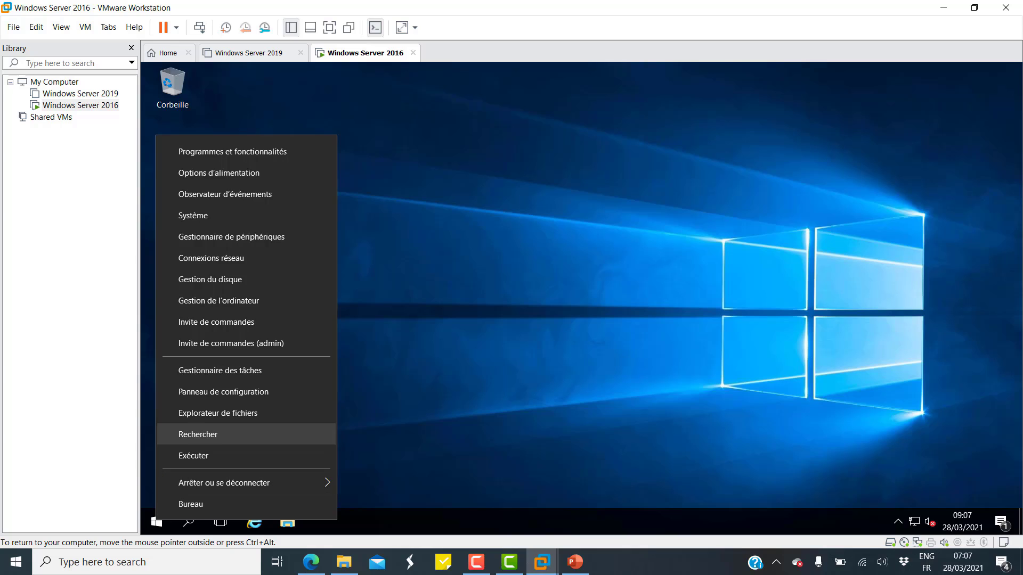
left_click(188, 521)
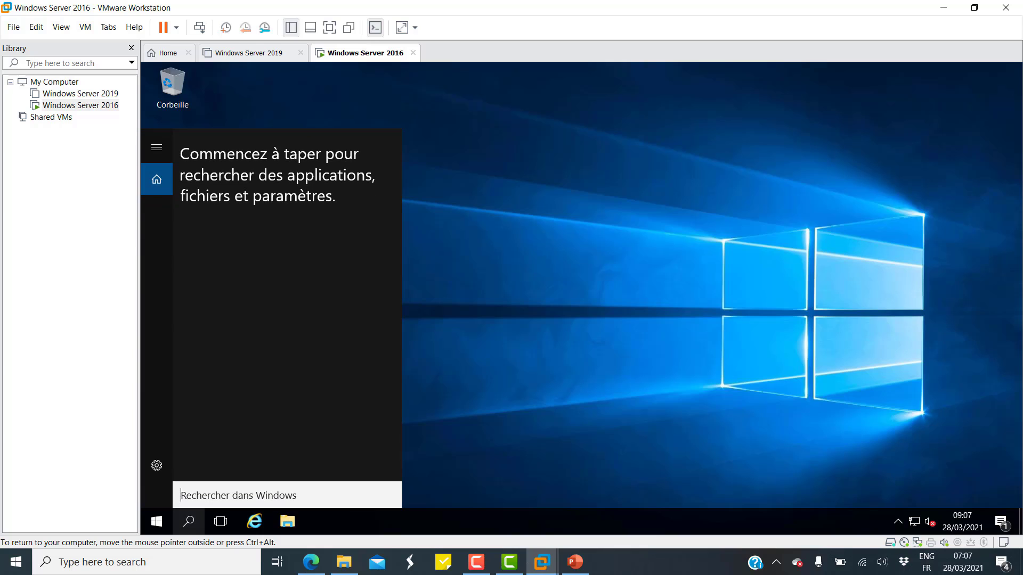
type("mise")
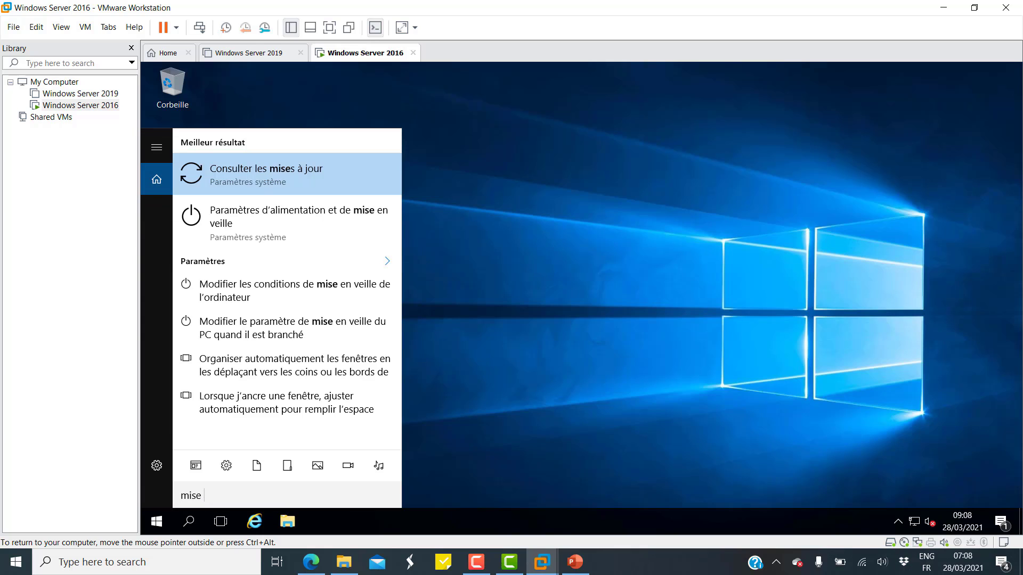
key("Return")
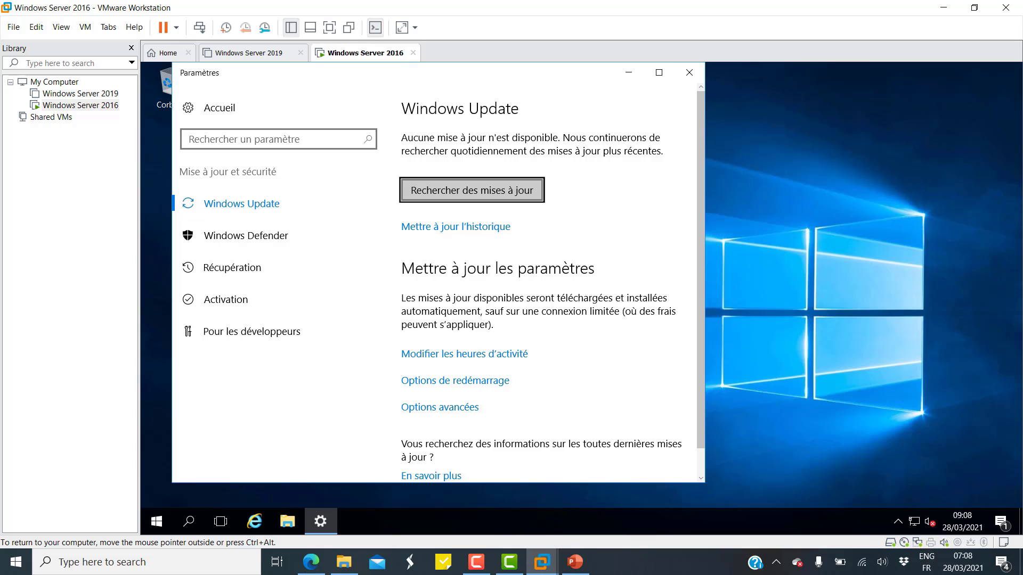
key("Return")
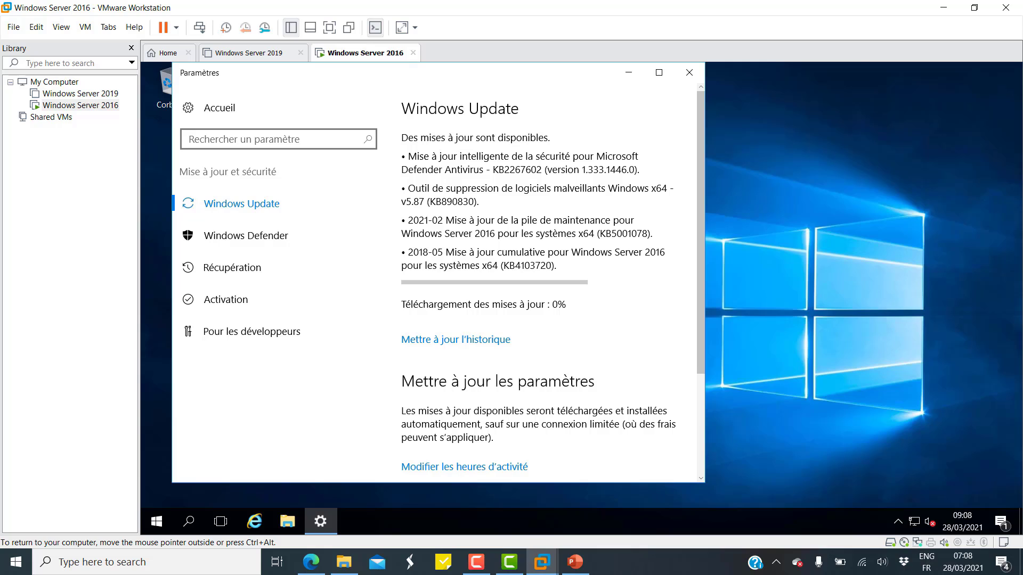
left_click(476, 562)
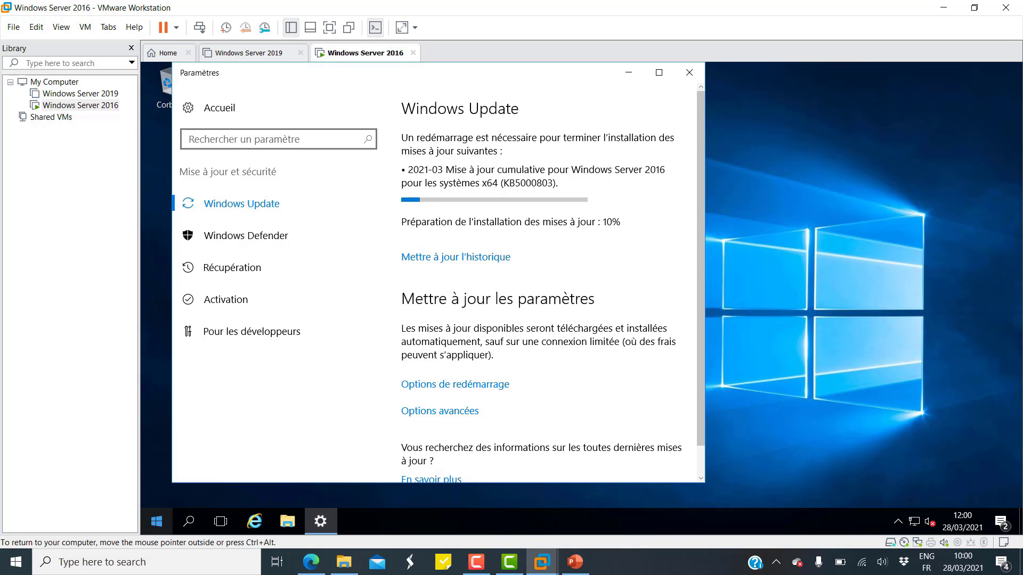
Restart the server with 'Mettre à jour et redémarrer' and confirm with Continuer.
left_click(156, 521)
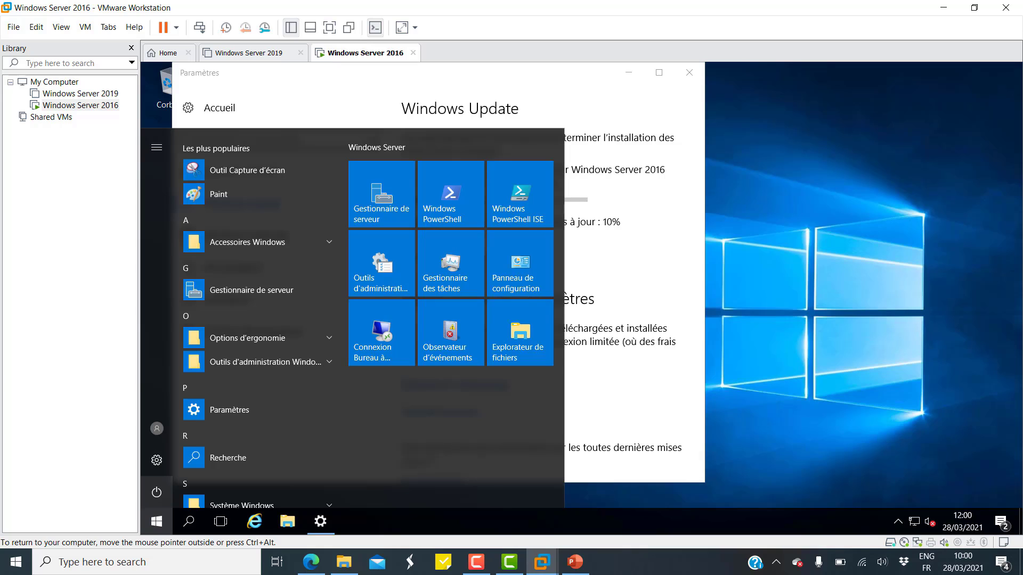
left_click(157, 492)
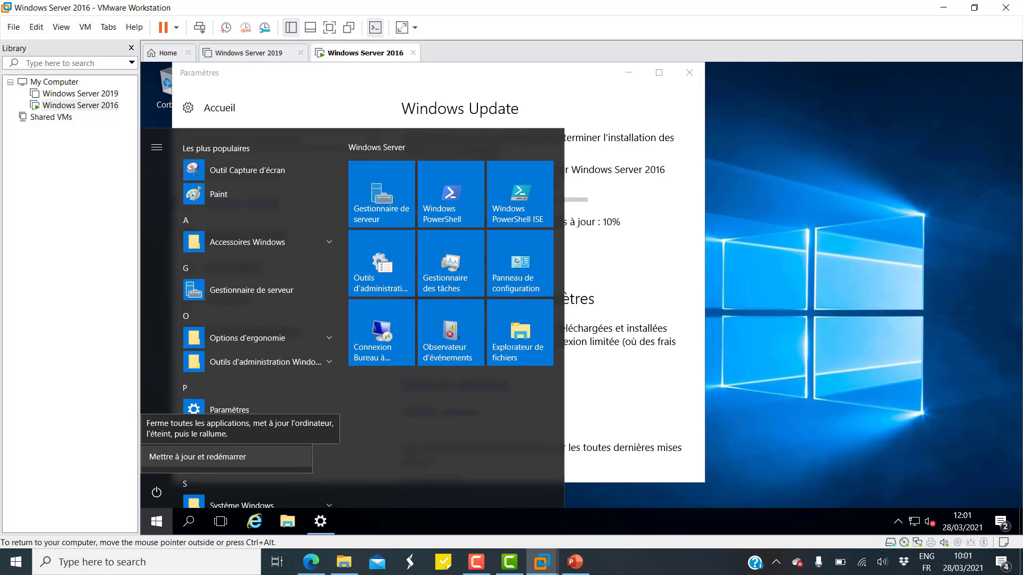
left_click(197, 456)
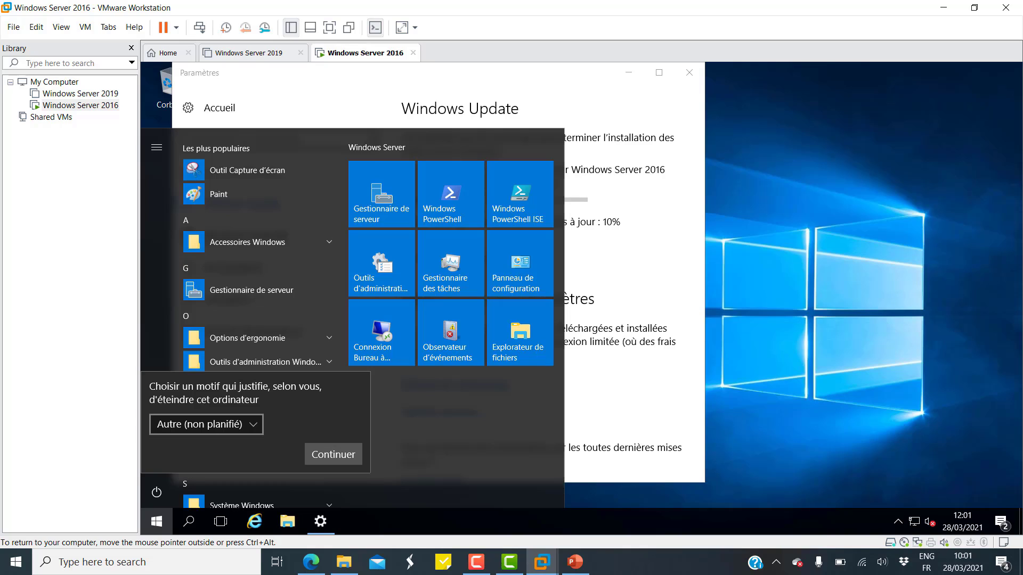
left_click(332, 455)
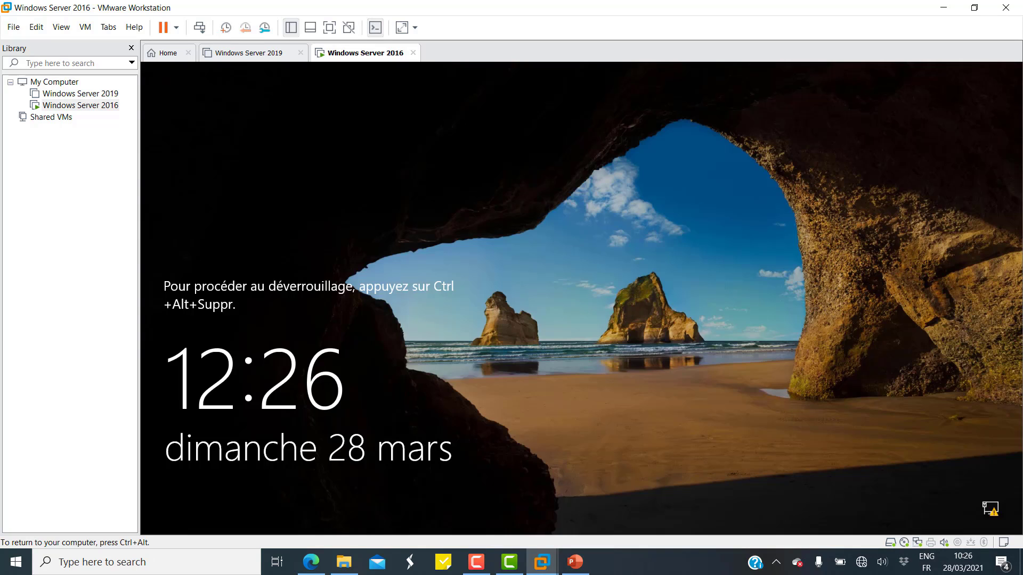
Power off the Windows Server 2016 VM and dismiss the removable devices notice.
key("ctrl+alt")
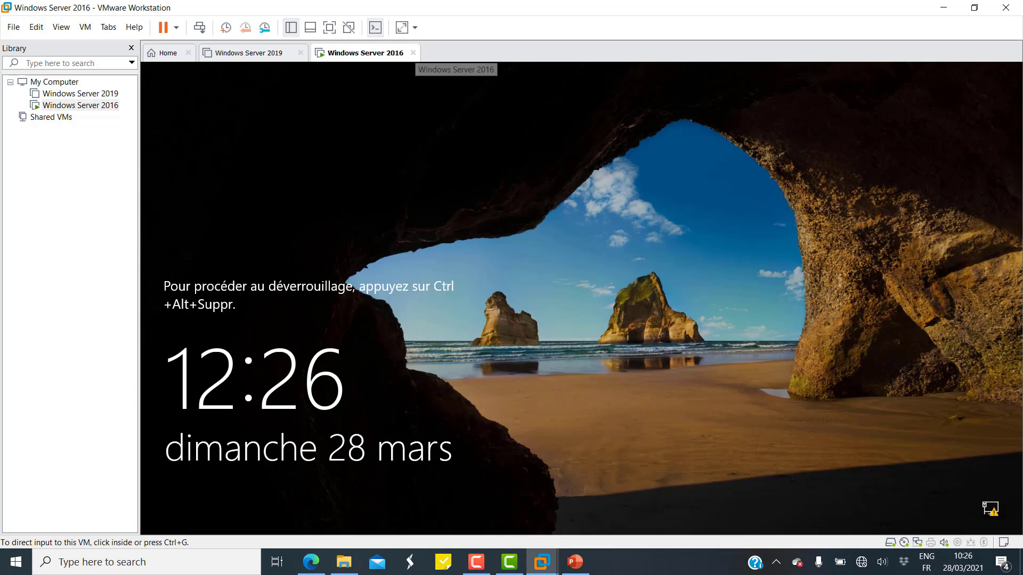
left_click(413, 52)
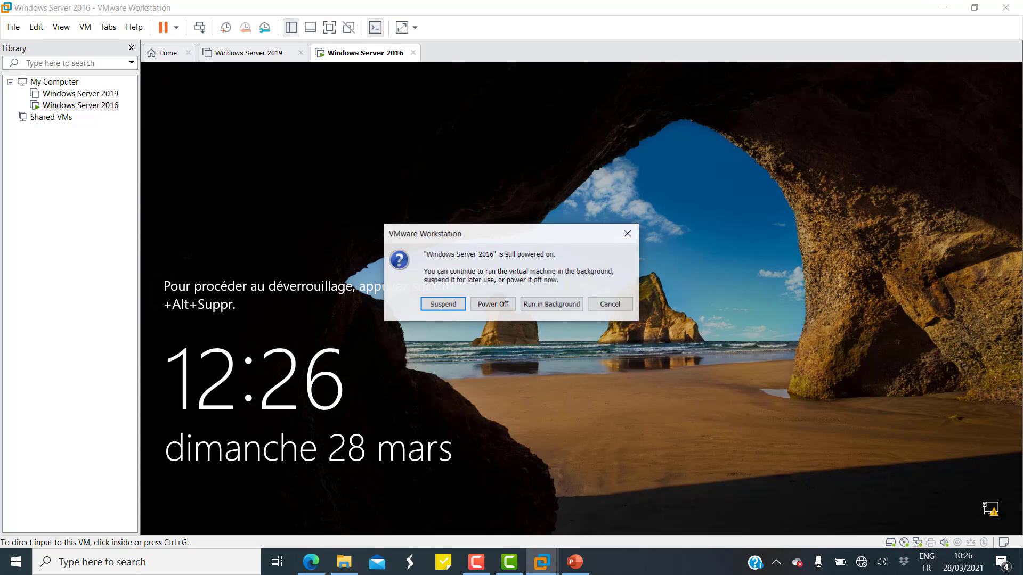
left_click(493, 304)
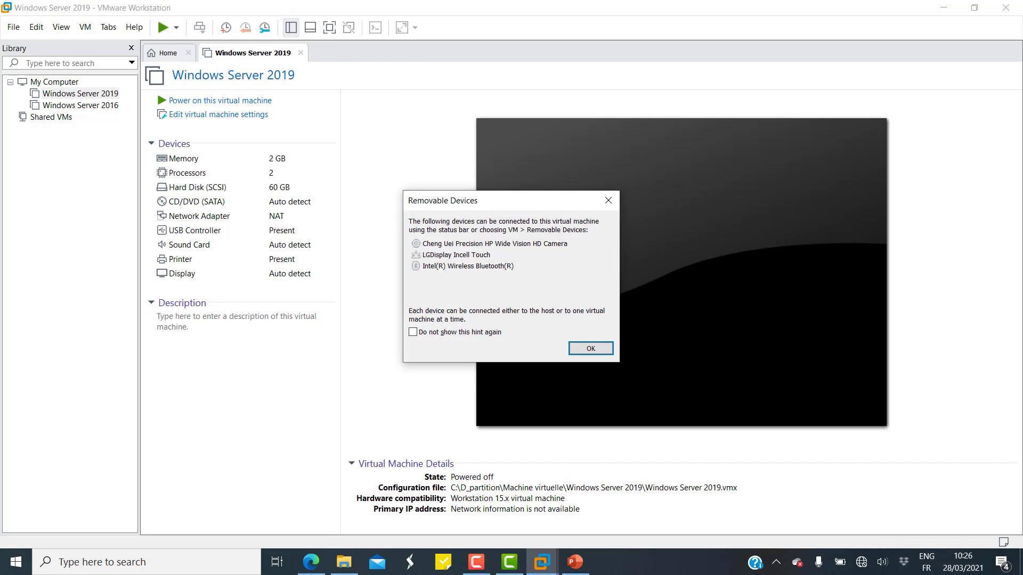
left_click(591, 348)
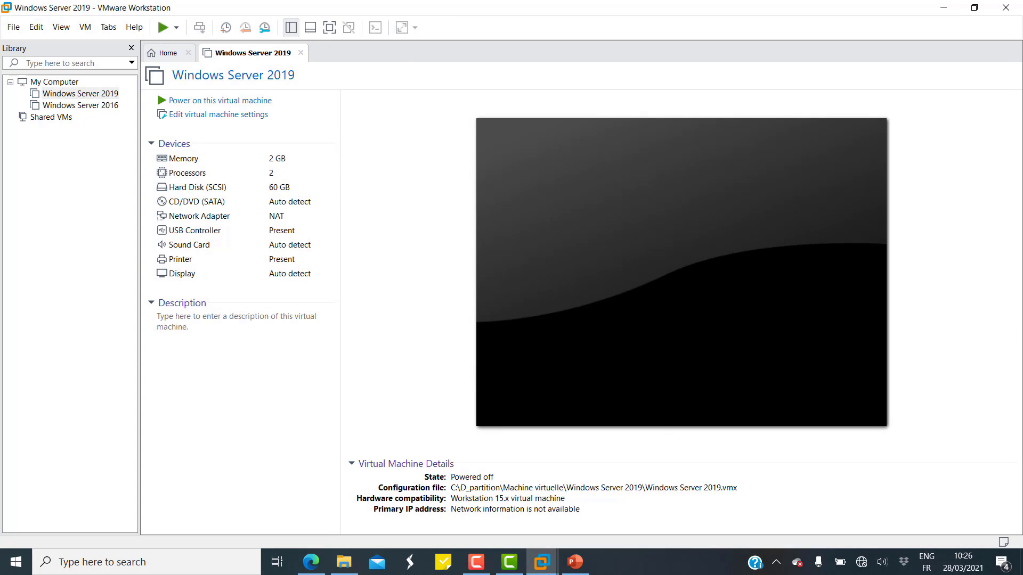
Set the VM's CD/DVD (SATA) drive to use the physical drive and save the settings.
left_click(110, 108)
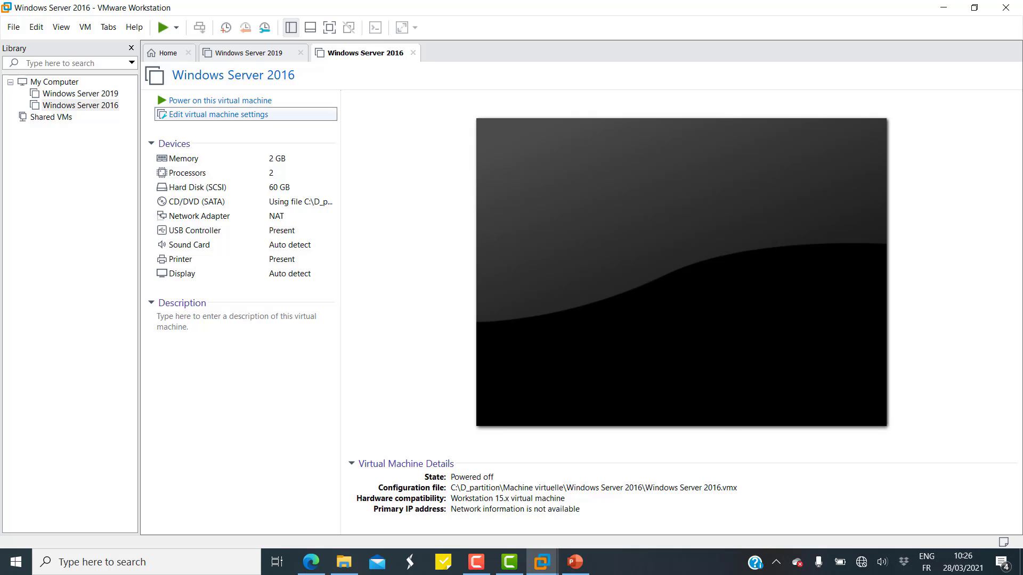
left_click(219, 114)
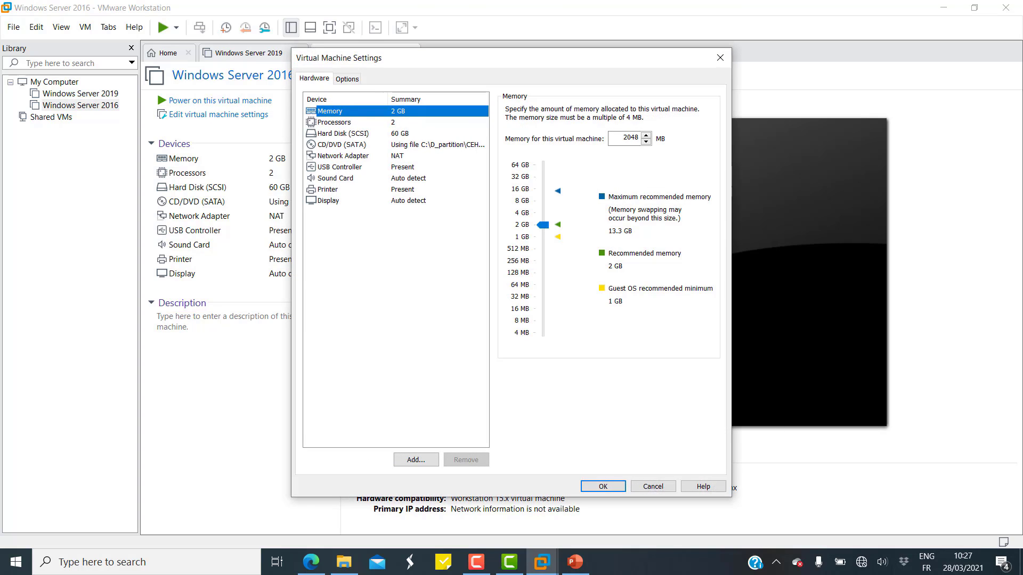
left_click(342, 145)
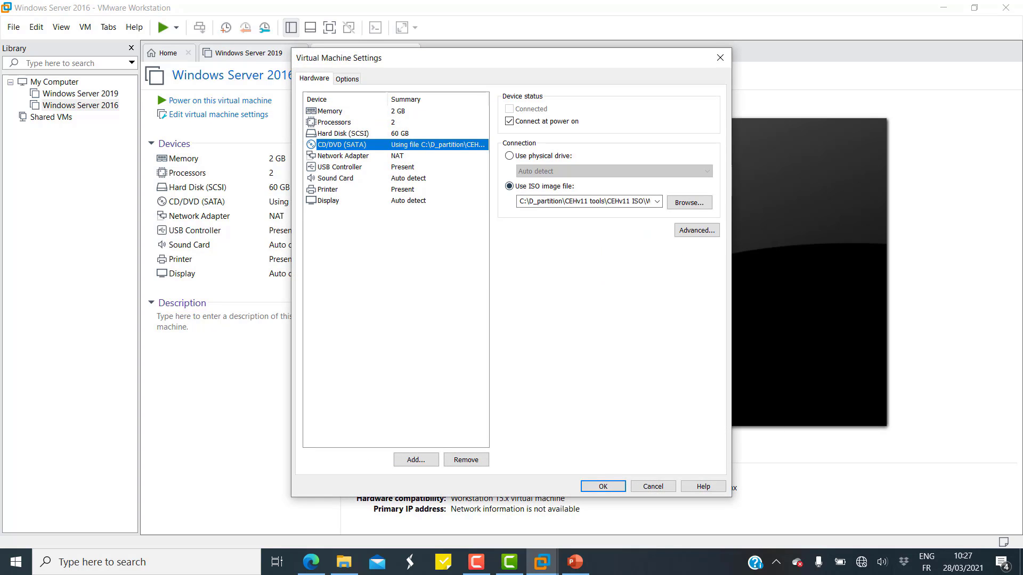
left_click(511, 156)
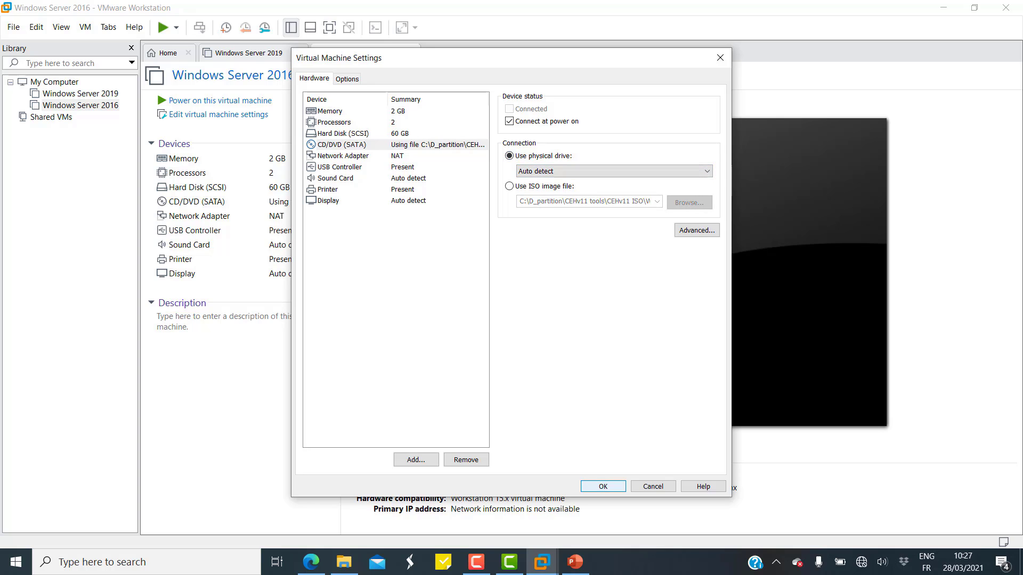
key("Return")
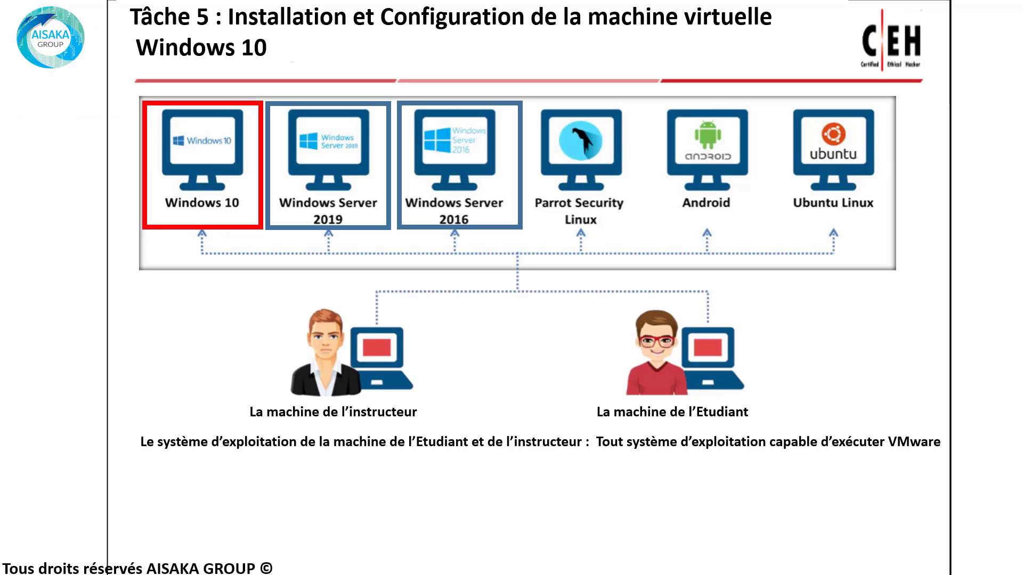
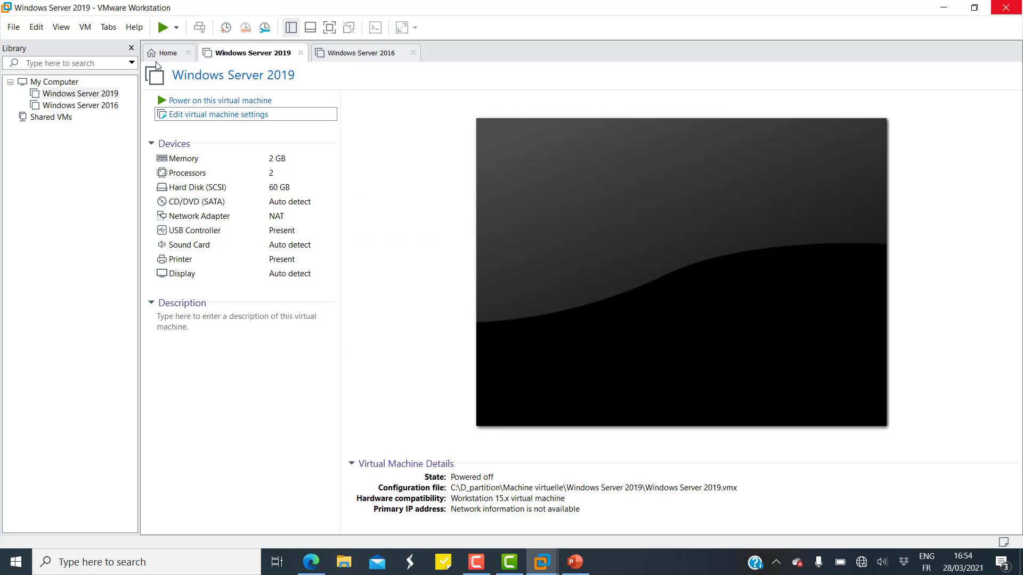
Start a Typical new virtual machine, installing the OS later, with Windows 10 x64 as the guest version.
left_click(16, 27)
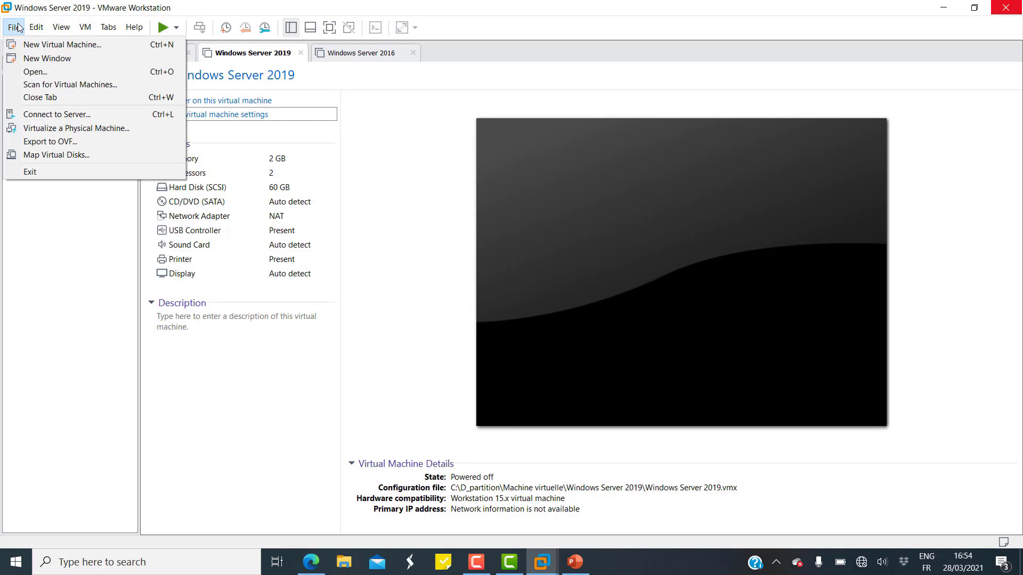
left_click(61, 44)
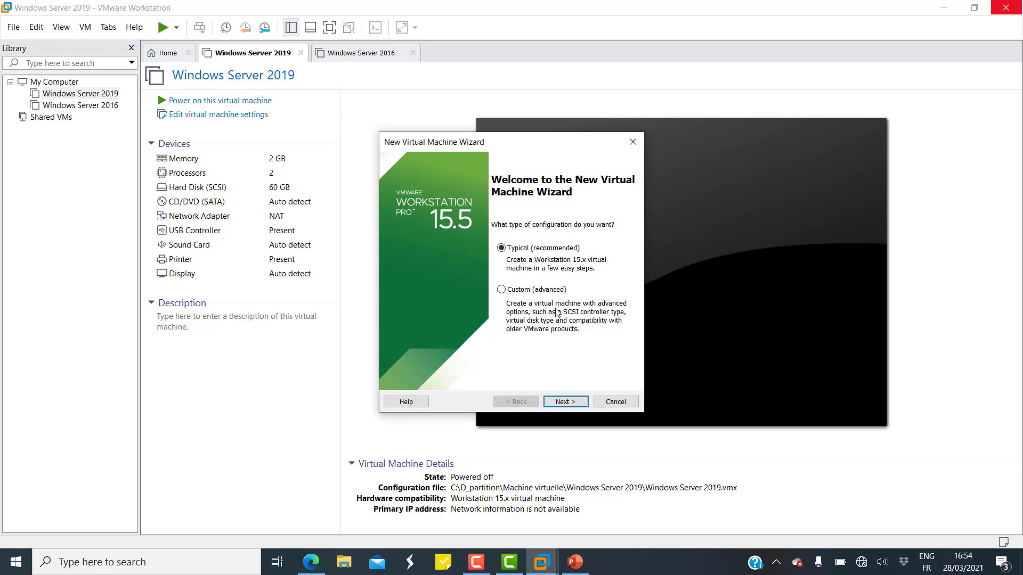
left_click(563, 402)
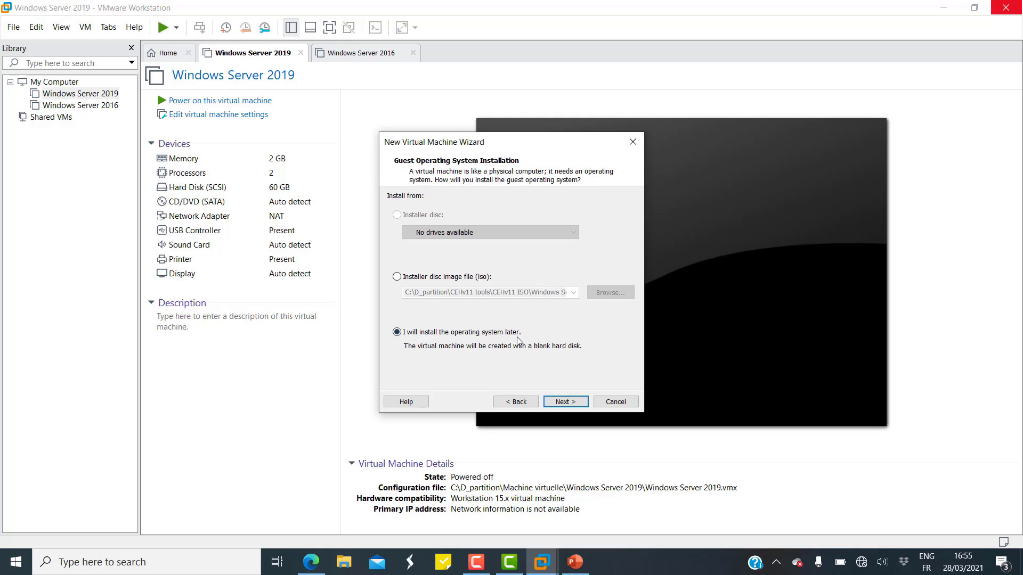
left_click(573, 403)
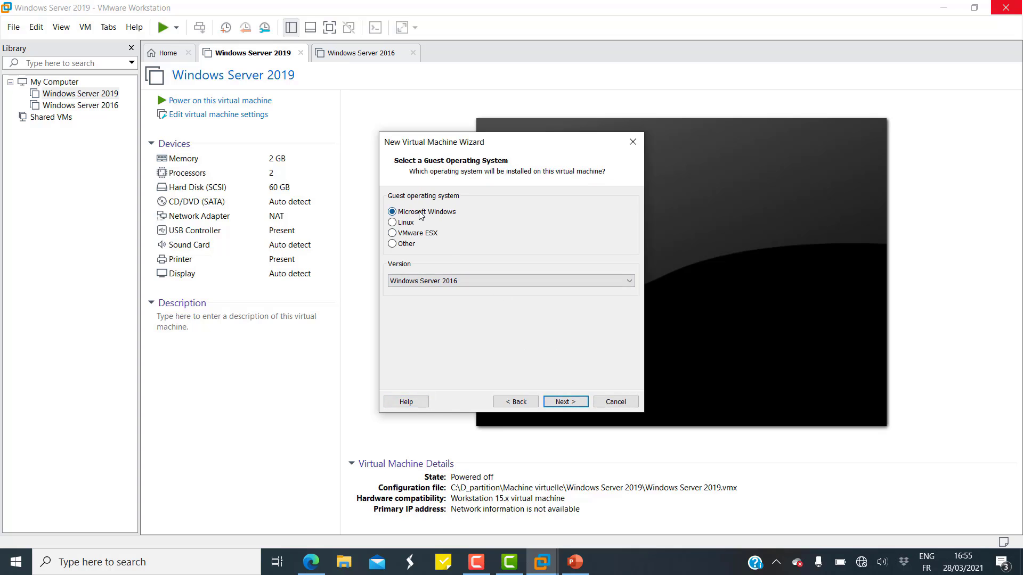
left_click(481, 281)
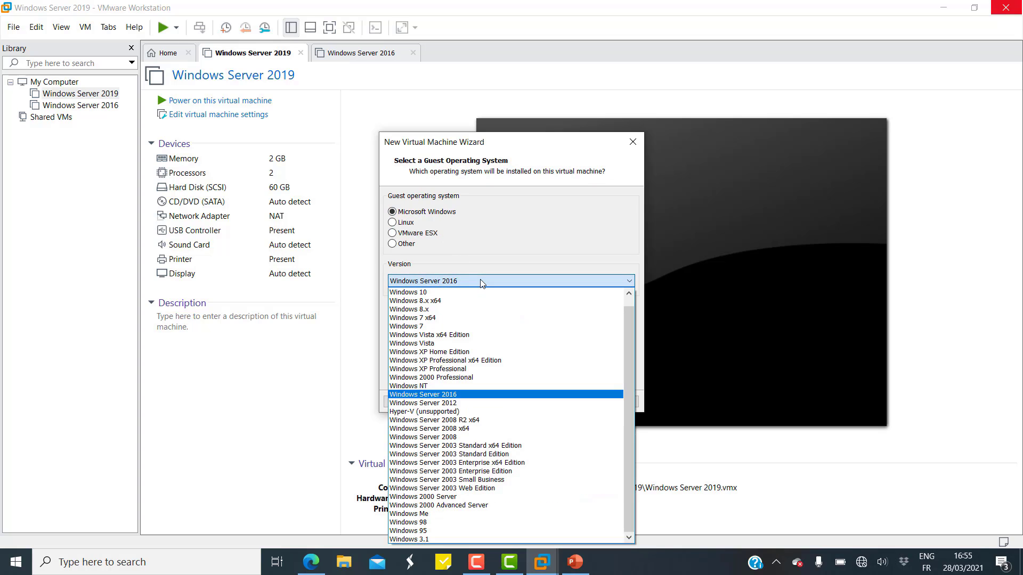
scroll(475, 296, "up", 2)
left_click(458, 295)
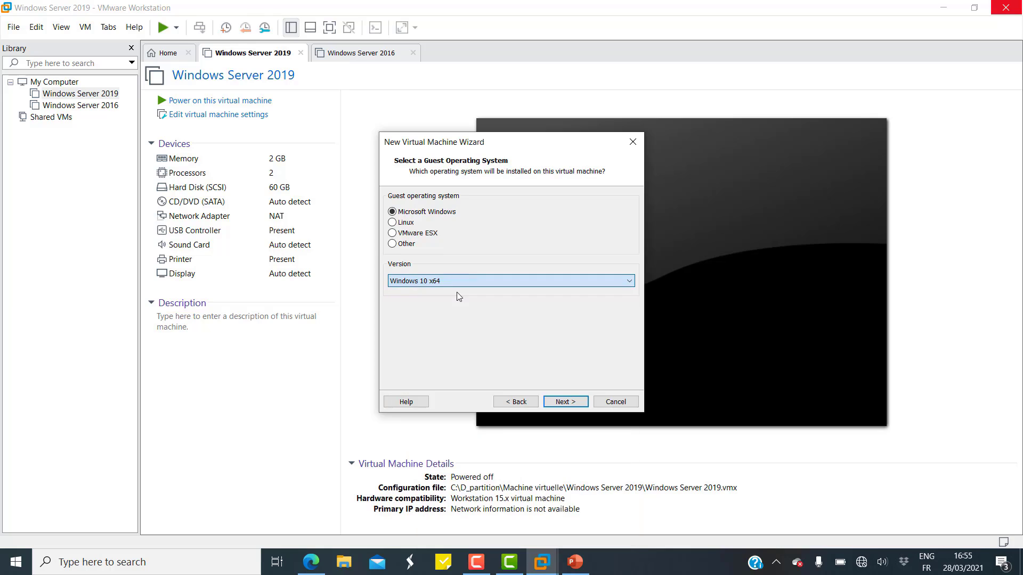
Name the machine 'Windows 10' and store it in C:\D_partition\Machine virtuelle\Windows 10.
left_click(565, 402)
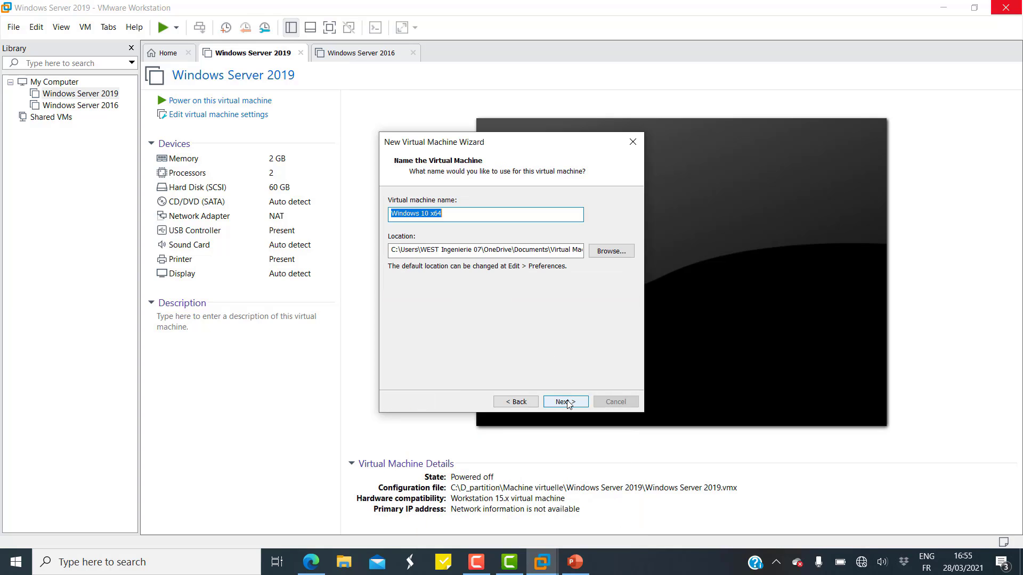
left_click(452, 212)
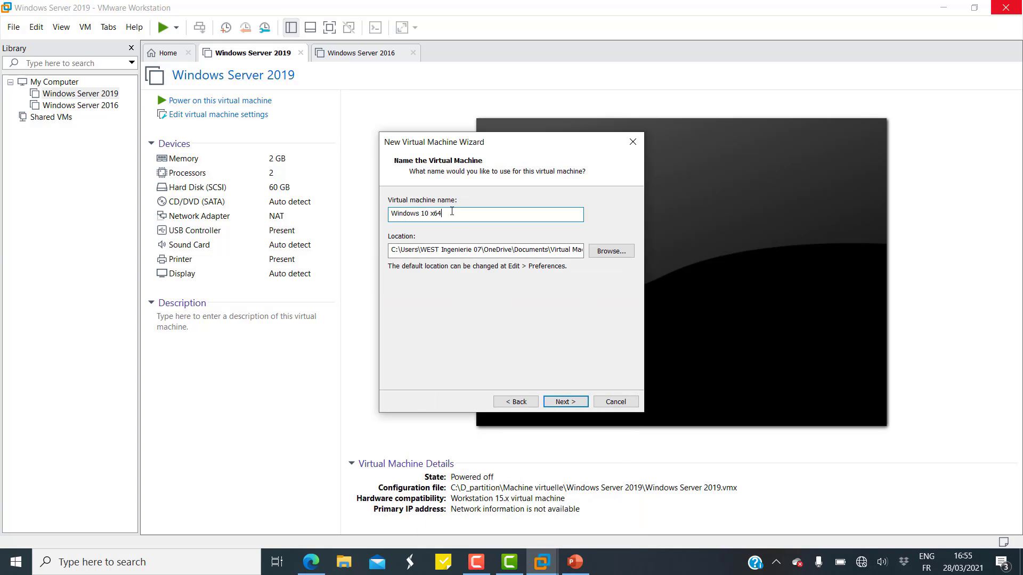
key("BackSpace")
key("BackSpace")
key("BackSpace")
key("BackSpace")
left_click(612, 252)
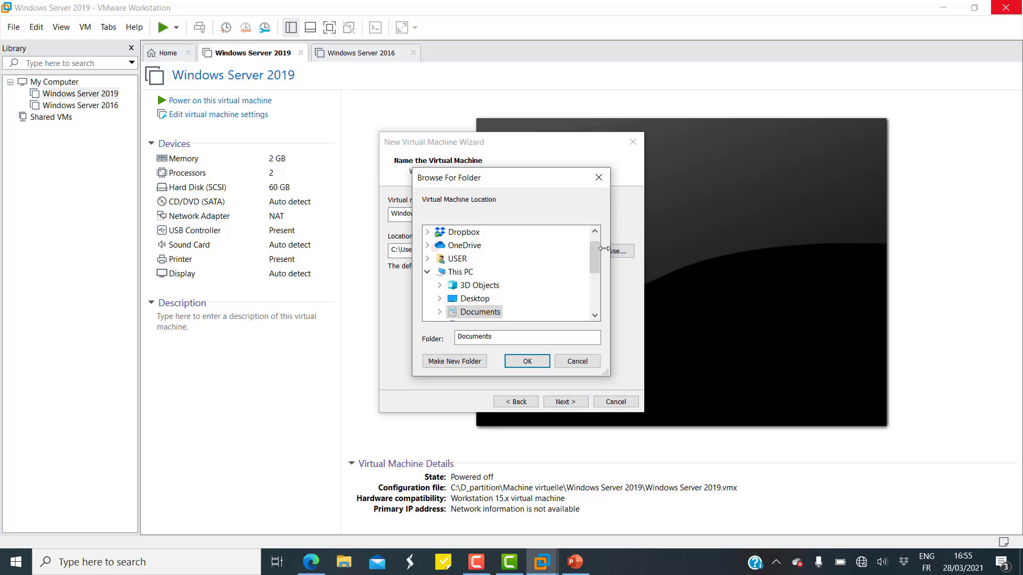
scroll(507, 263, "down", 2)
scroll(506, 265, "down", 1)
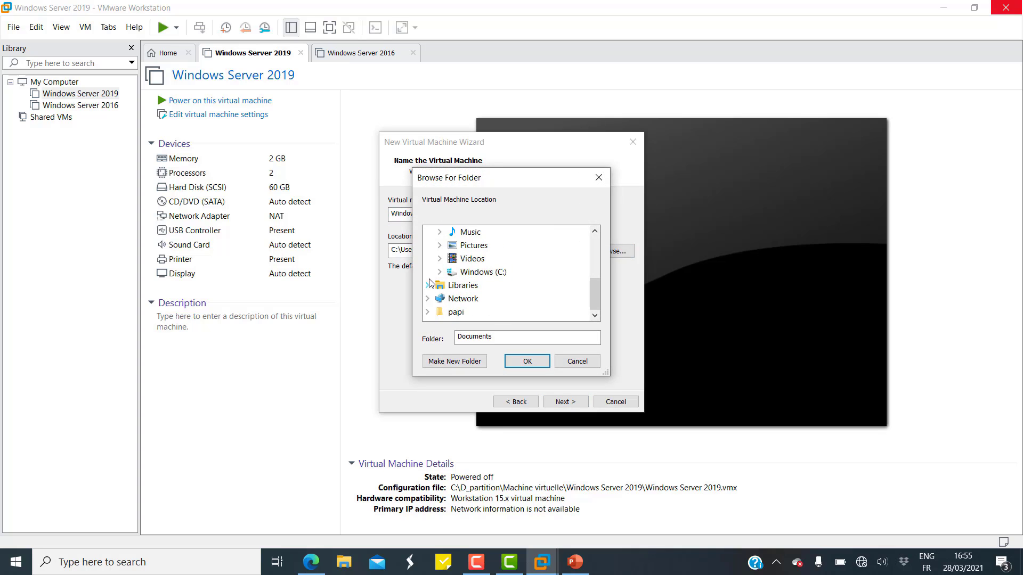
left_click(438, 273)
left_click(453, 260)
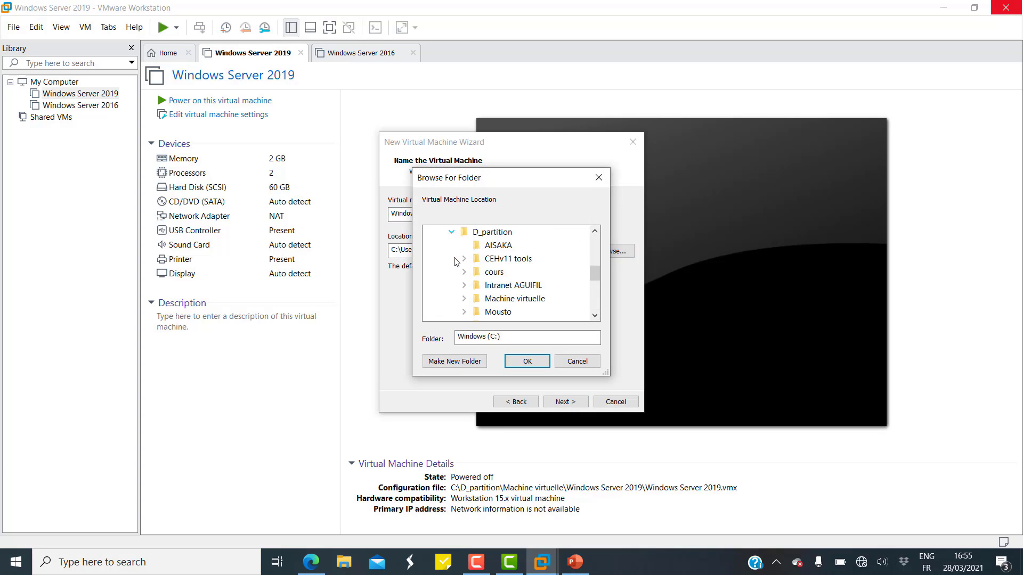
left_click(465, 300)
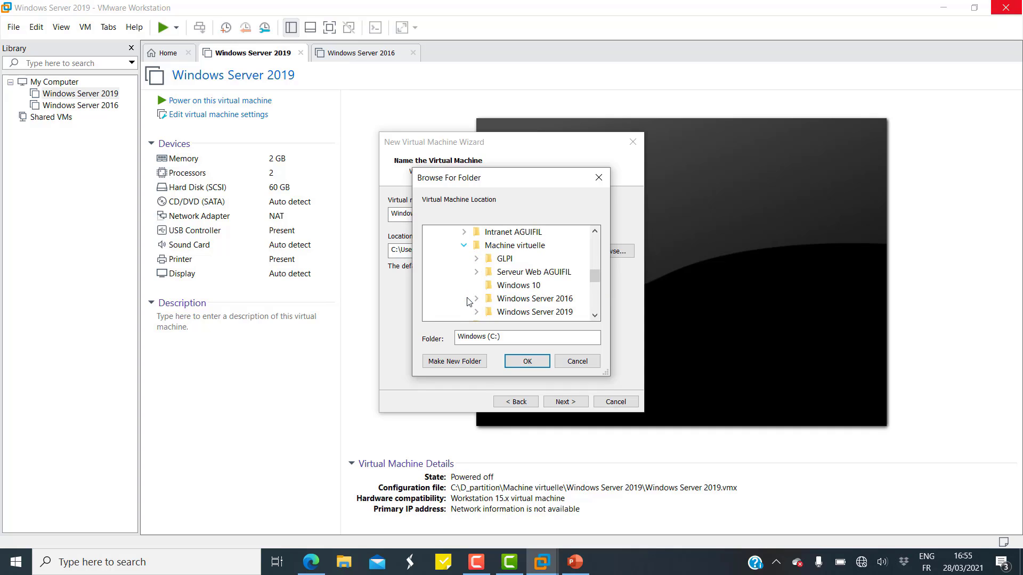
left_click(506, 286)
left_click(539, 363)
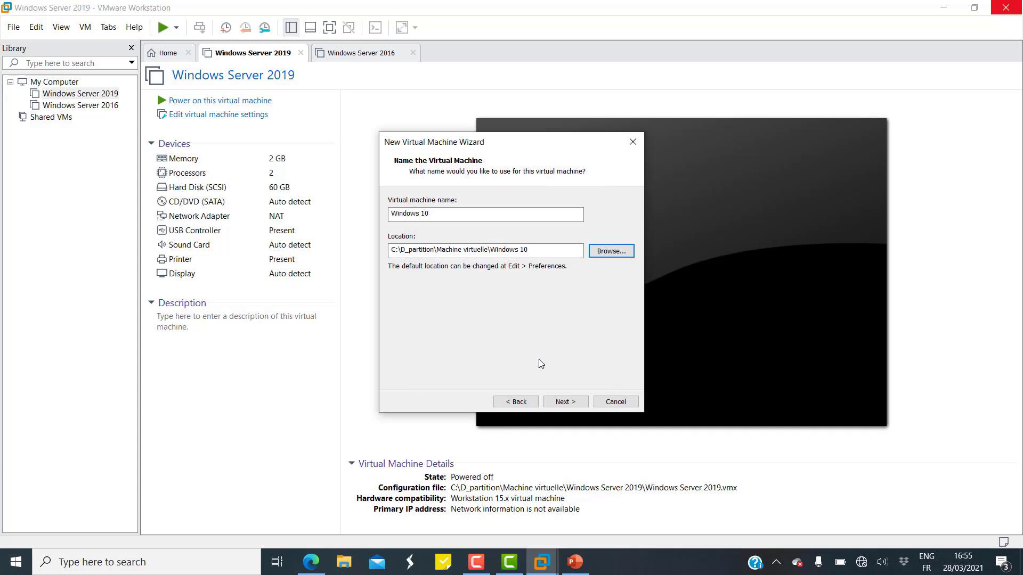
Give the machine a 100 GB virtual disk stored as a single file.
left_click(561, 403)
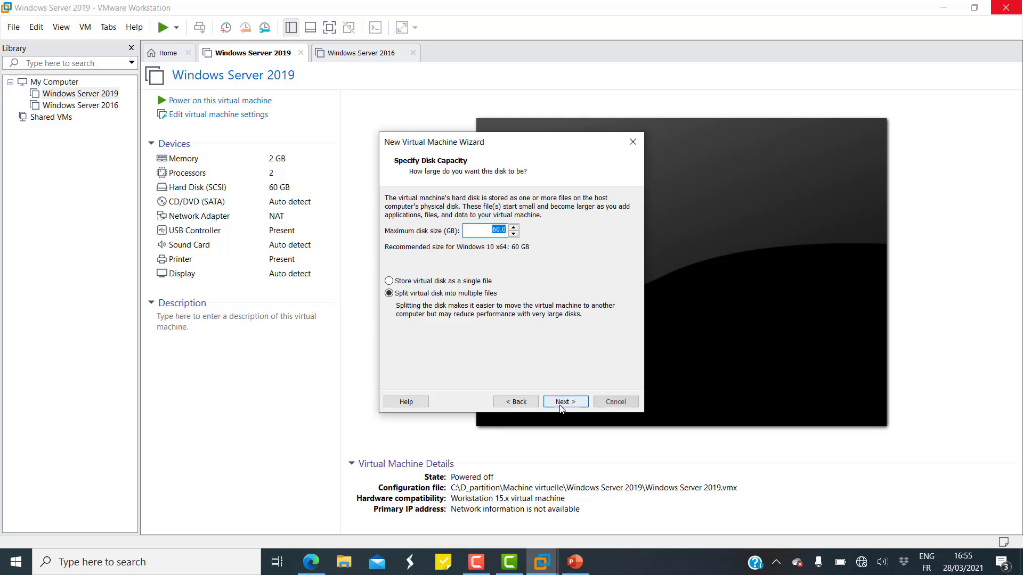
left_click(427, 284)
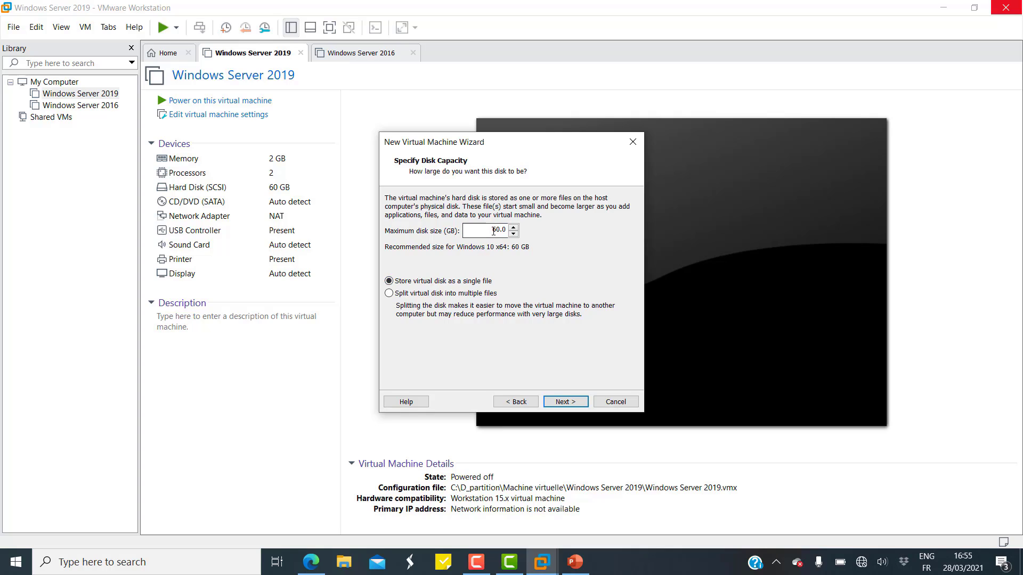
left_click_drag(492, 230, 506, 230)
type("100")
left_click(570, 401)
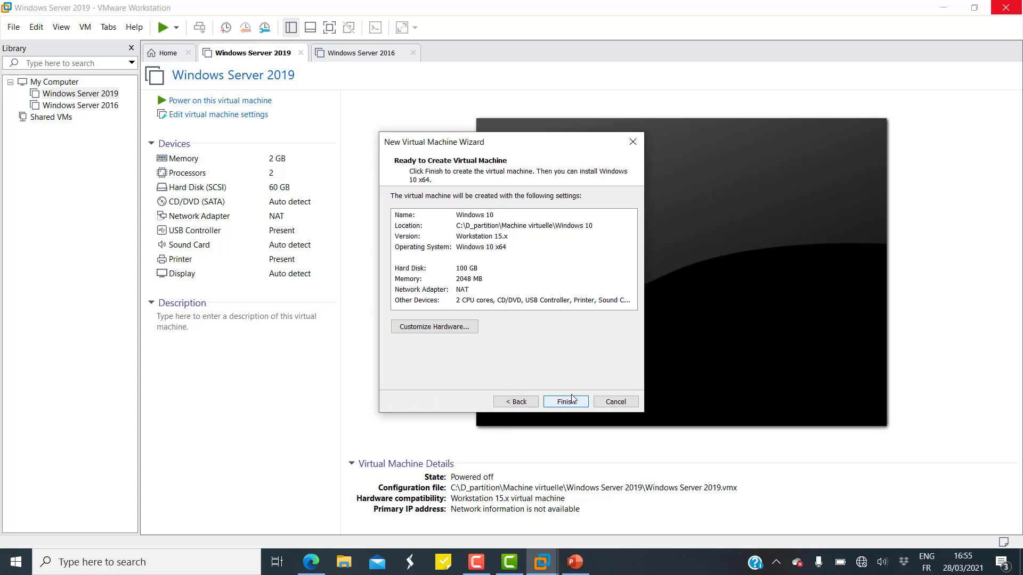
left_click(454, 334)
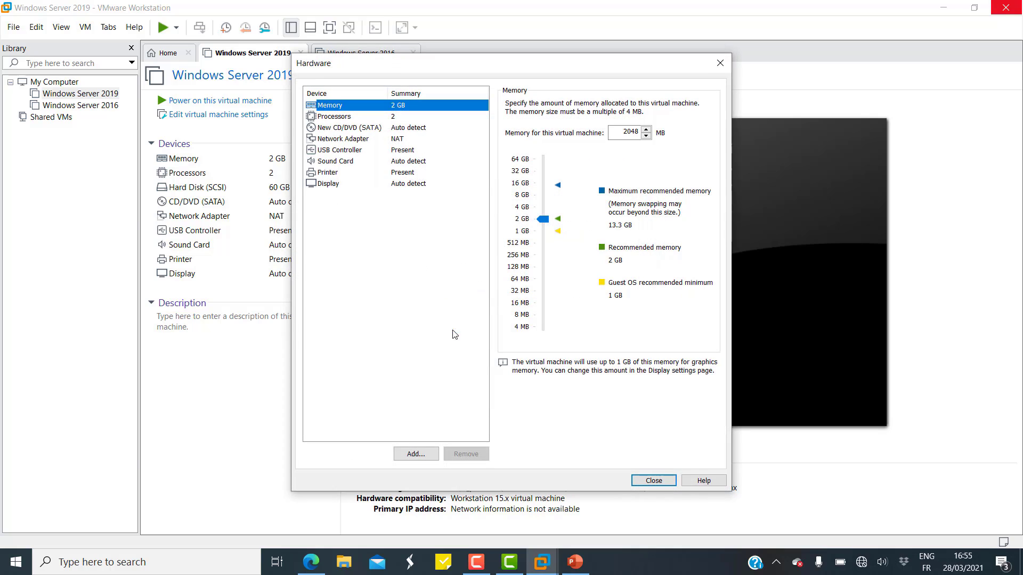
Set the CD/DVD drive to the Windows 10 ISO from D_partition\CEHv11 tools\CEHv11 ISO\Windows 10.
left_click(341, 129)
left_click(531, 181)
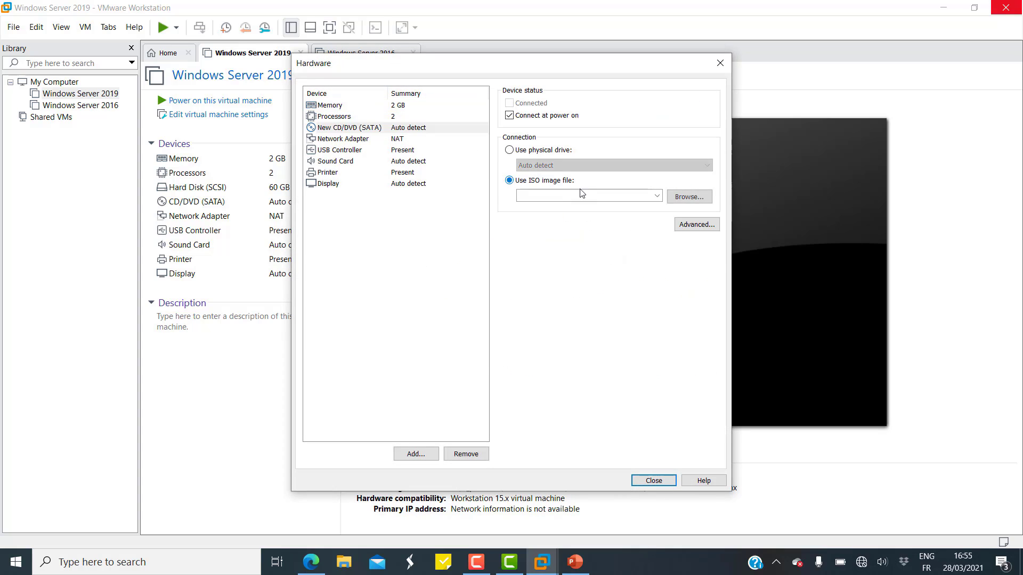
left_click(684, 197)
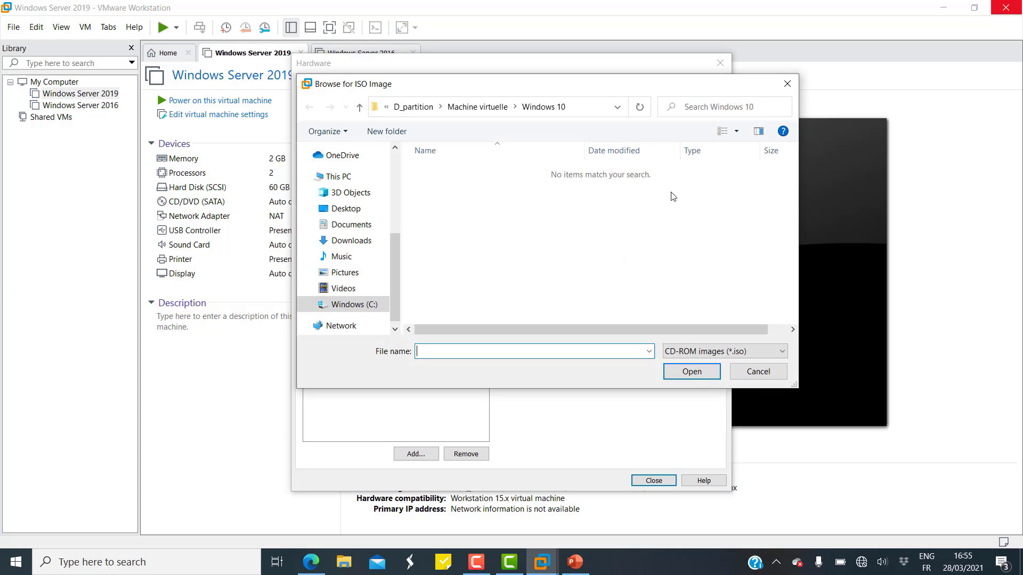
left_click(413, 107)
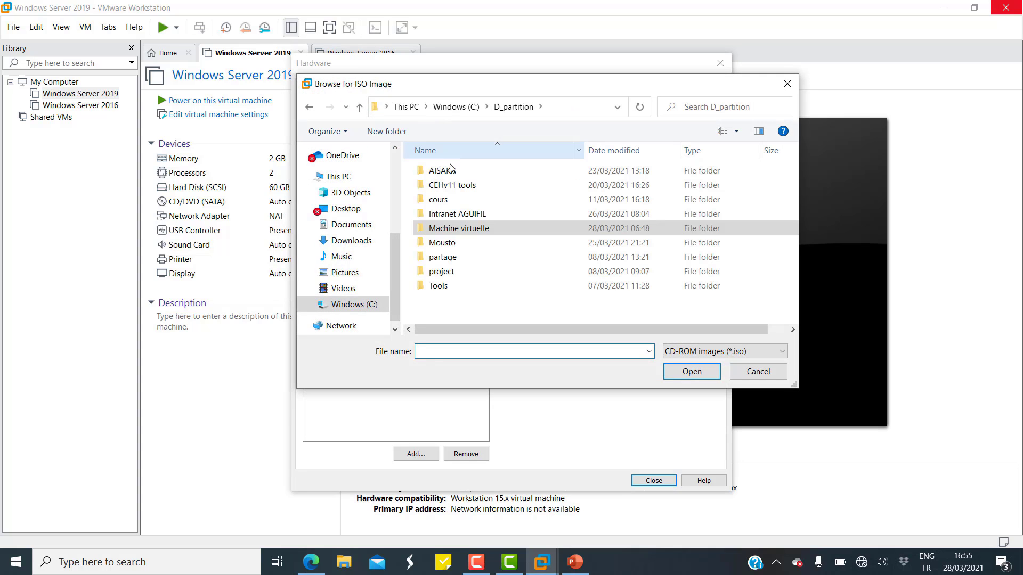
double_click(450, 185)
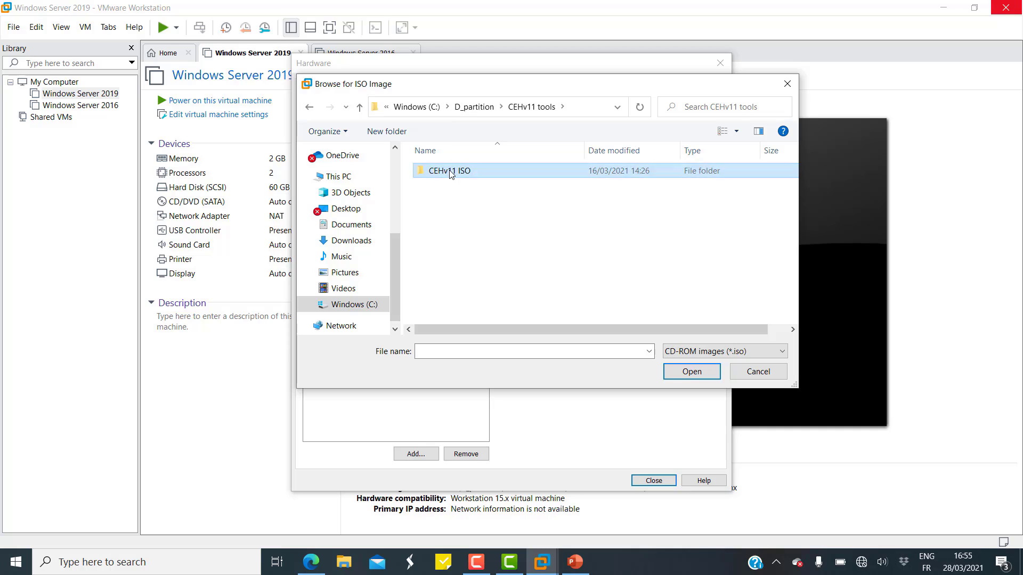
double_click(450, 172)
double_click(454, 215)
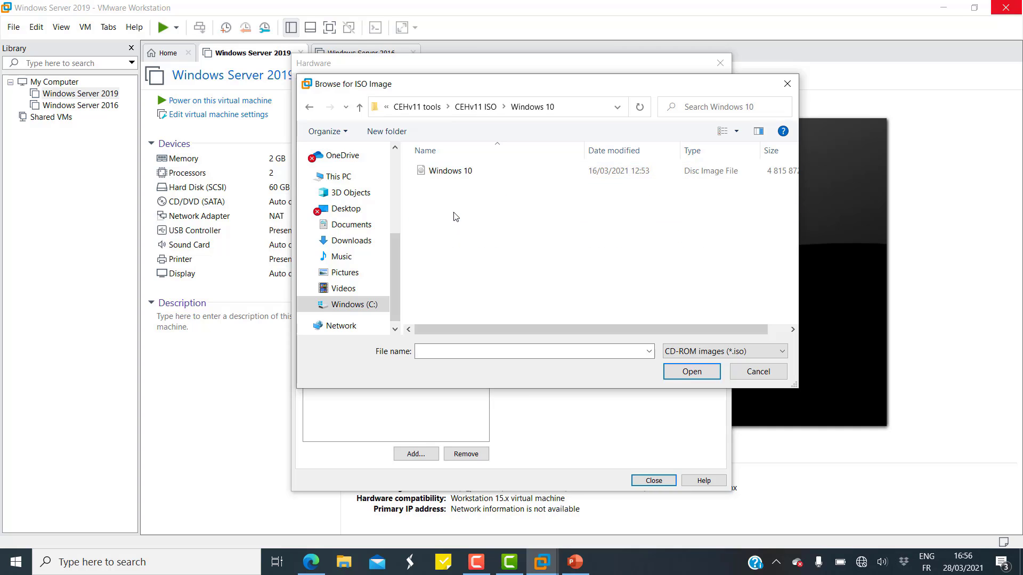
left_click(450, 171)
left_click(690, 371)
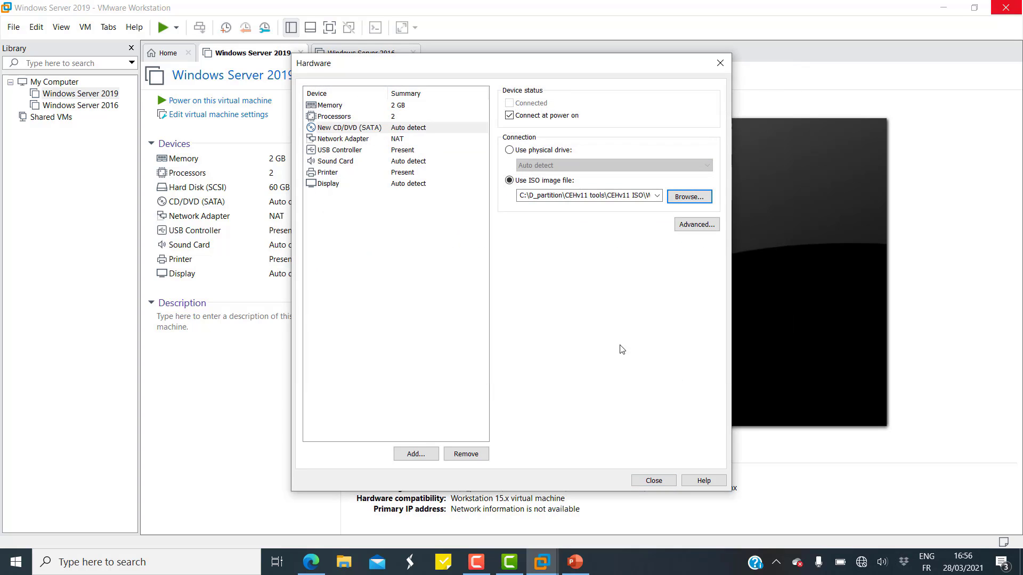
left_click(652, 481)
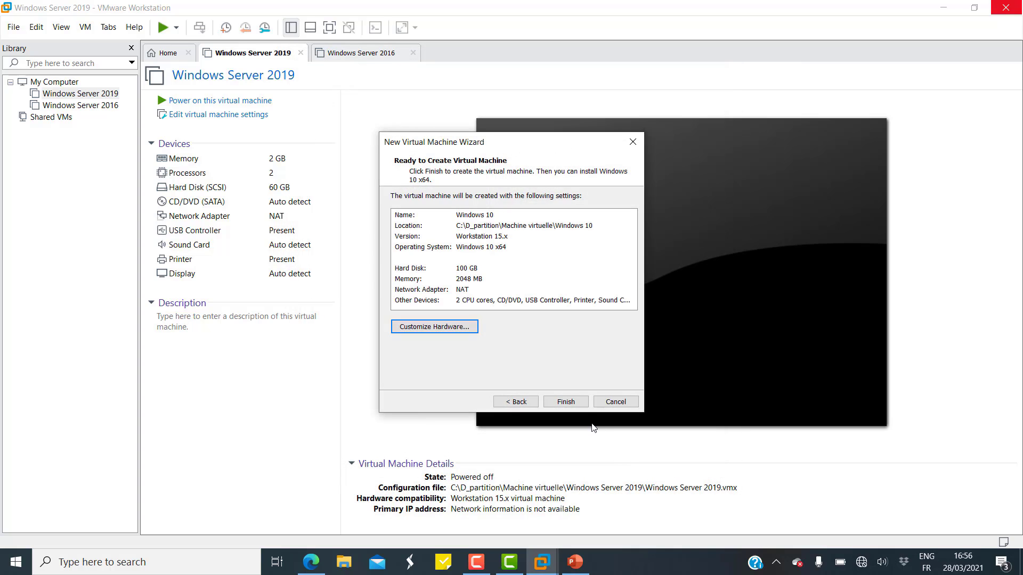
Finish creating the Windows 10 VM, power it on, boot from the disc and accept the setup language.
left_click(582, 402)
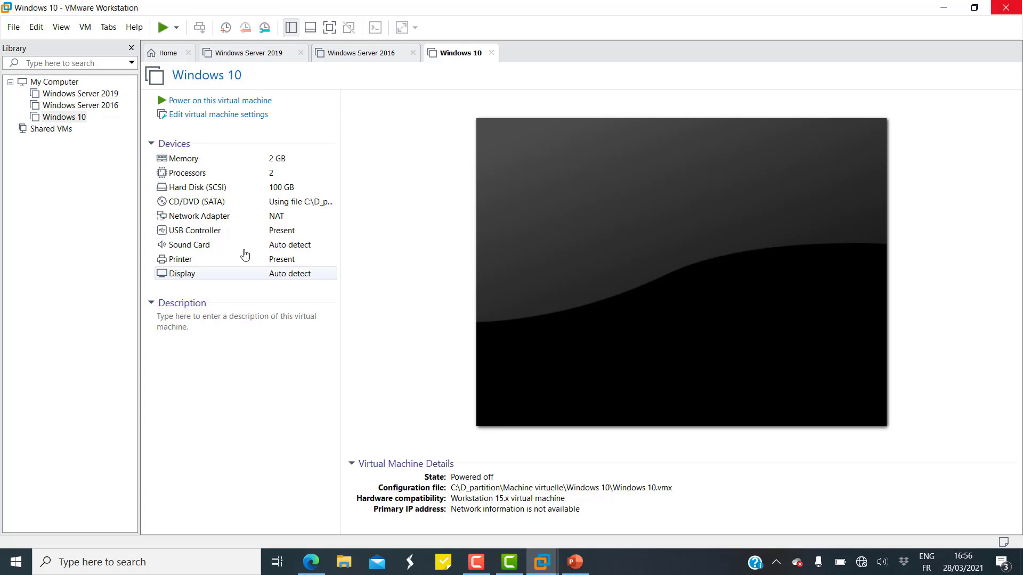
left_click(83, 119)
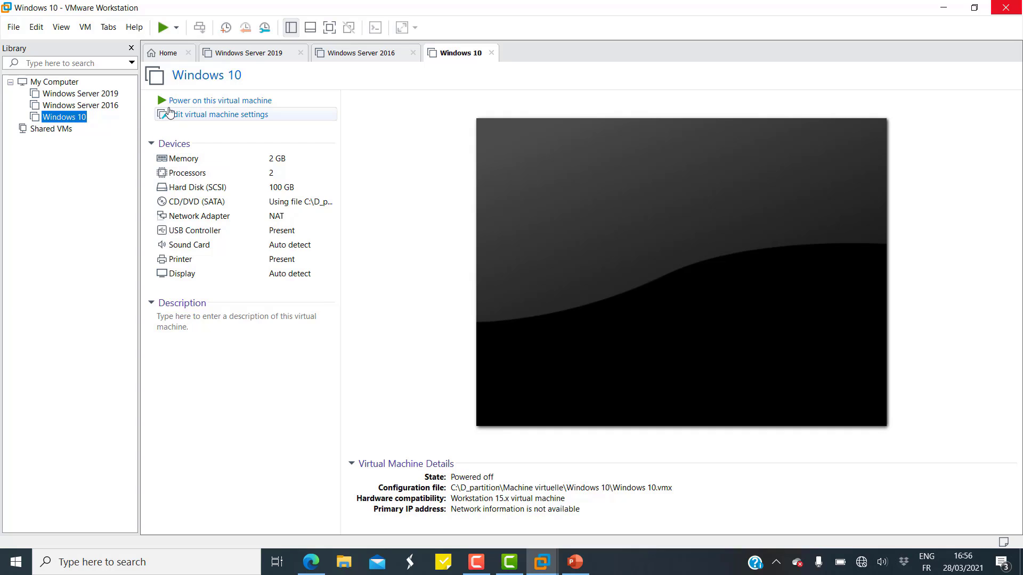
left_click(206, 104)
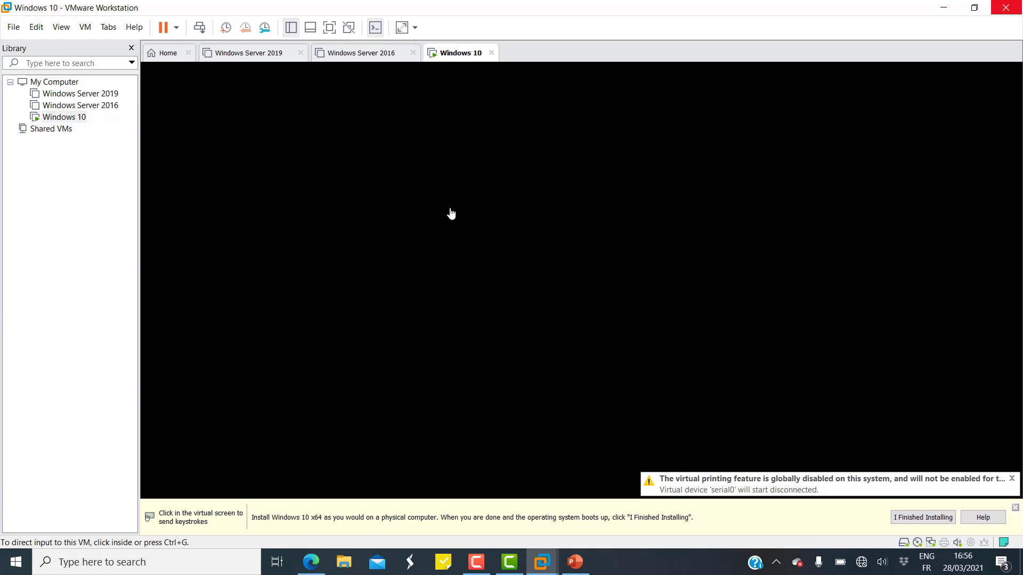
left_click(481, 224)
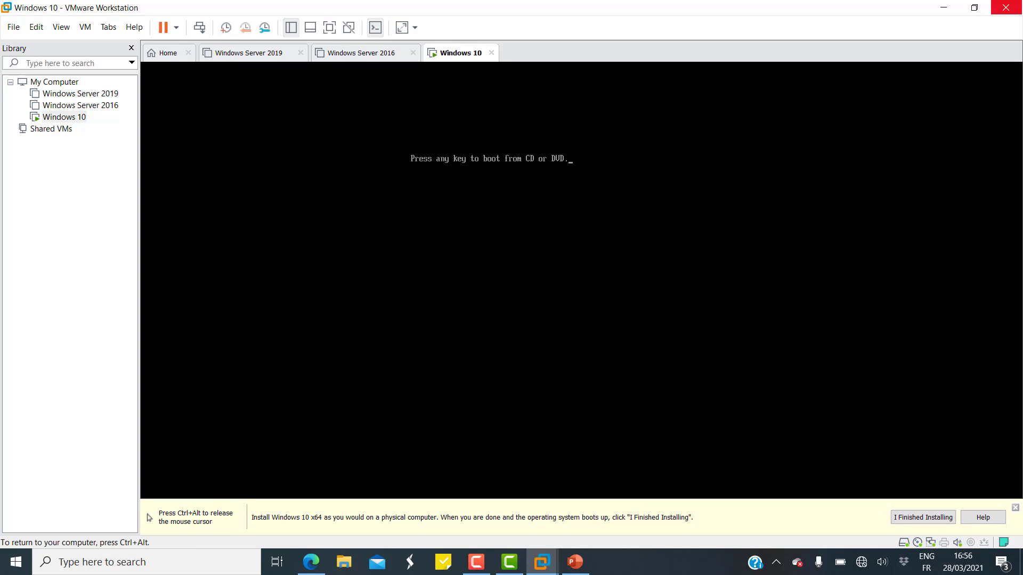
key("Return")
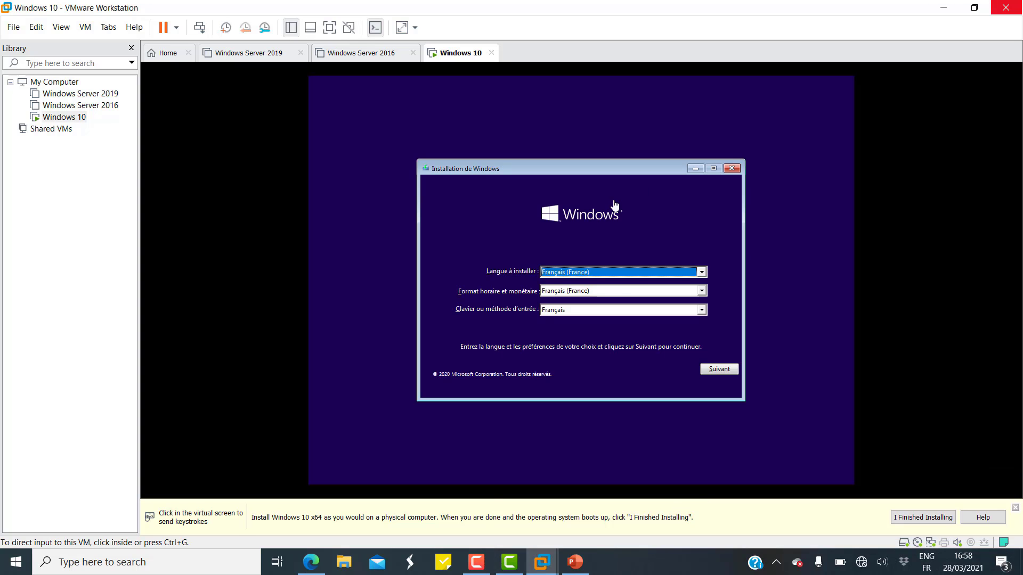
left_click(725, 371)
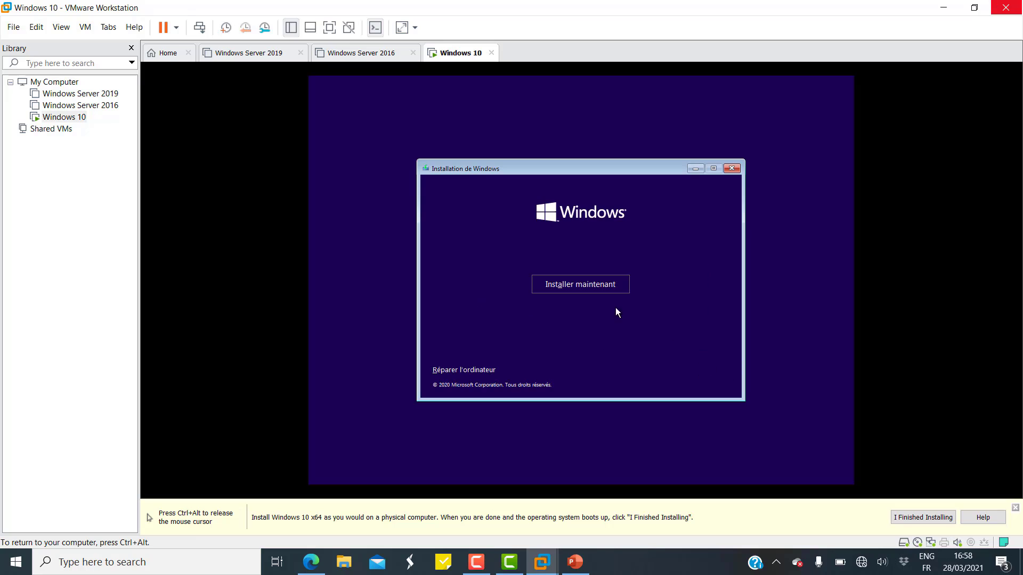
Begin the installation without a product key, choosing the Windows 10 Professionnel edition.
left_click(580, 287)
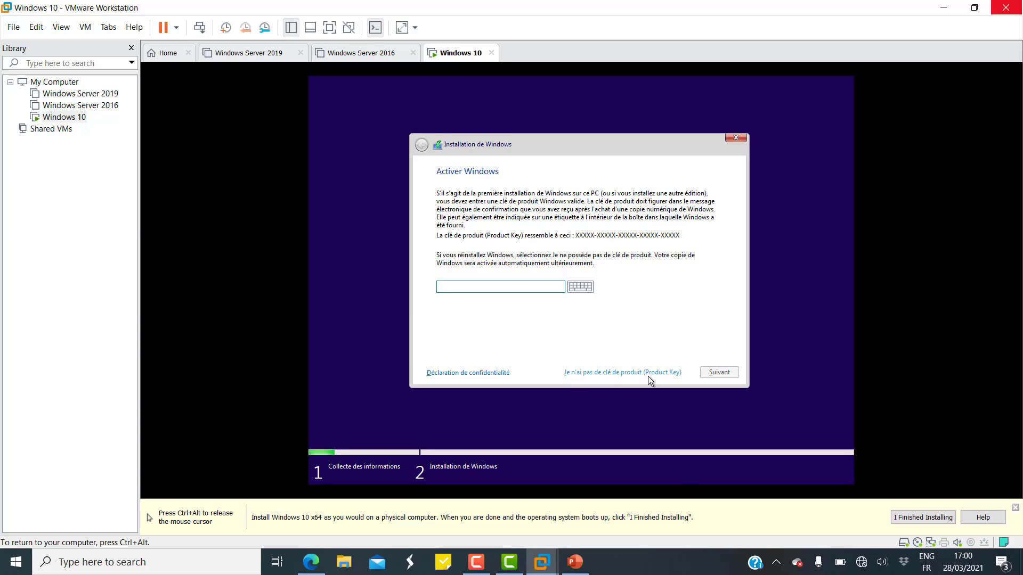
left_click(662, 375)
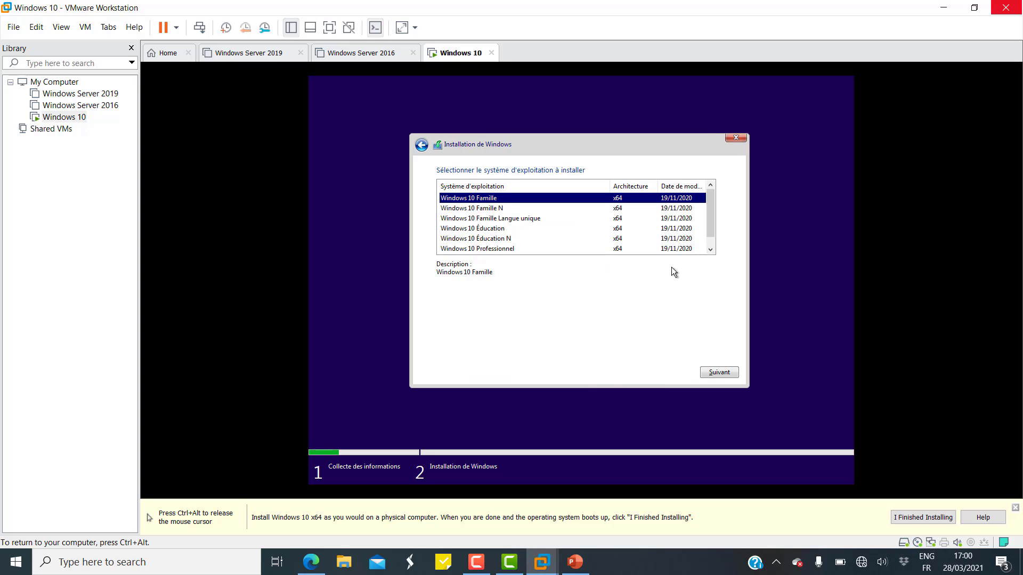
scroll(560, 215, "down", 1)
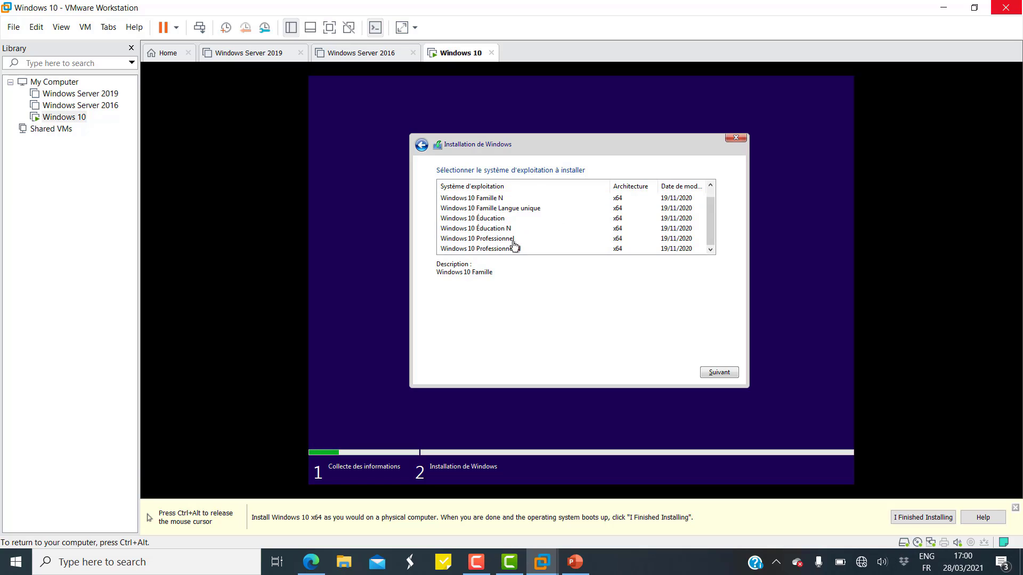
left_click(457, 242)
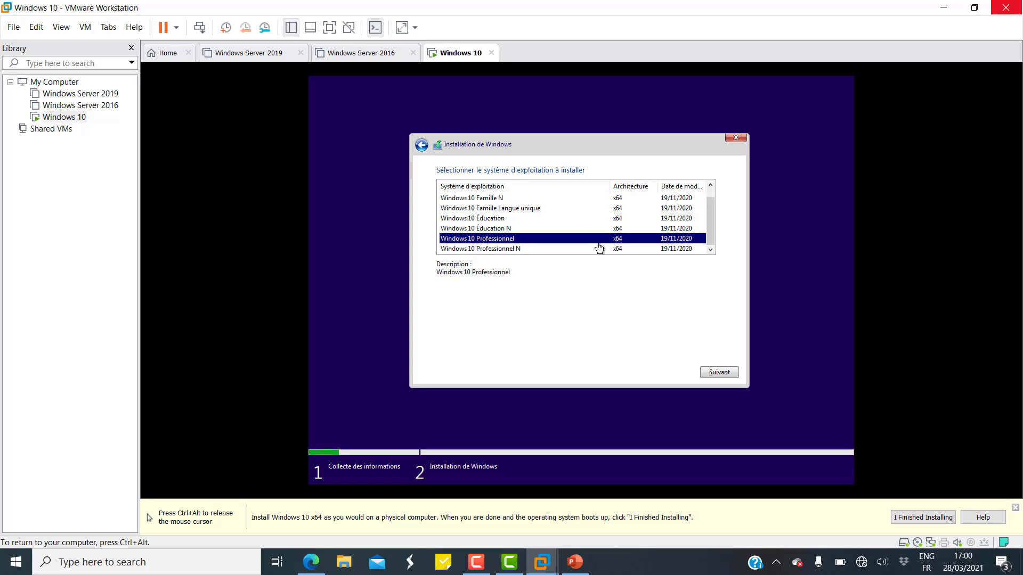
left_click(716, 375)
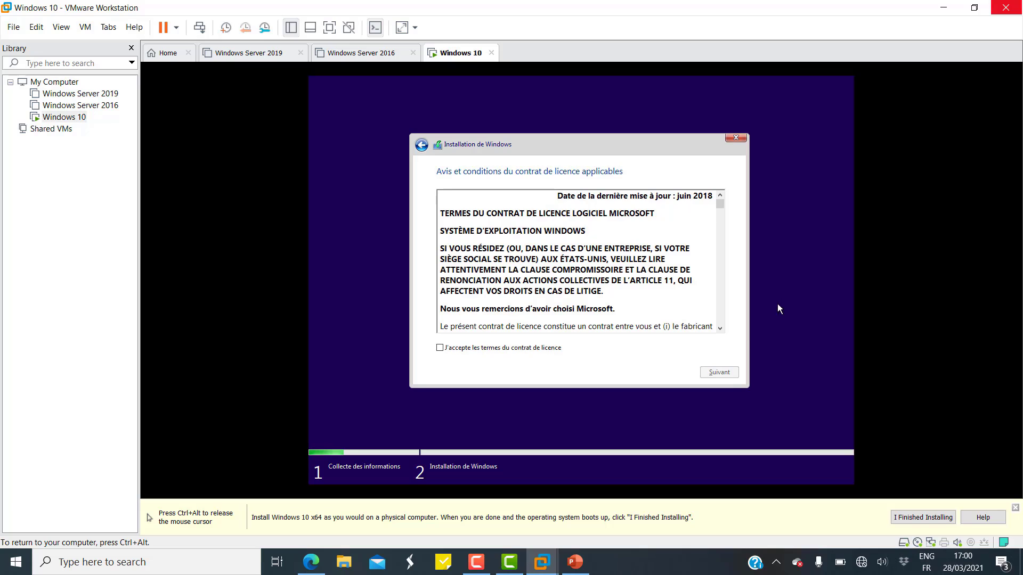
Accept the licence and run a custom install onto the 100 GB unallocated drive.
left_click(524, 349)
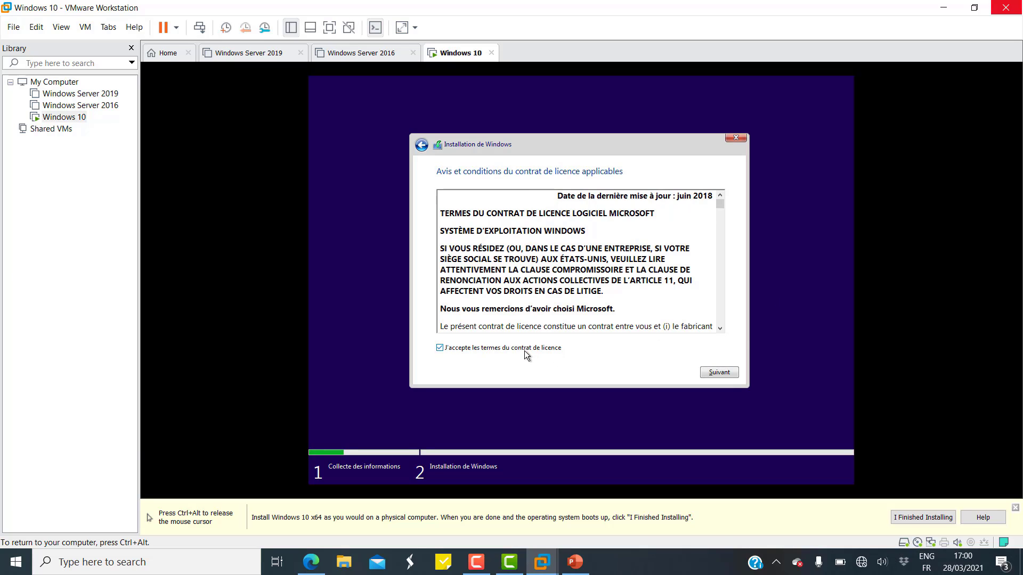
left_click(715, 372)
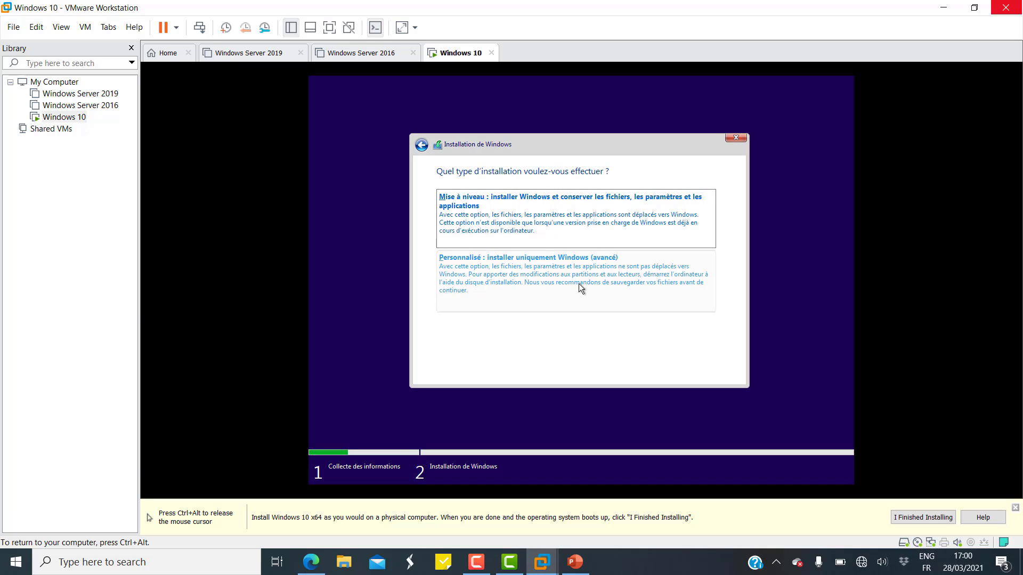
left_click(612, 286)
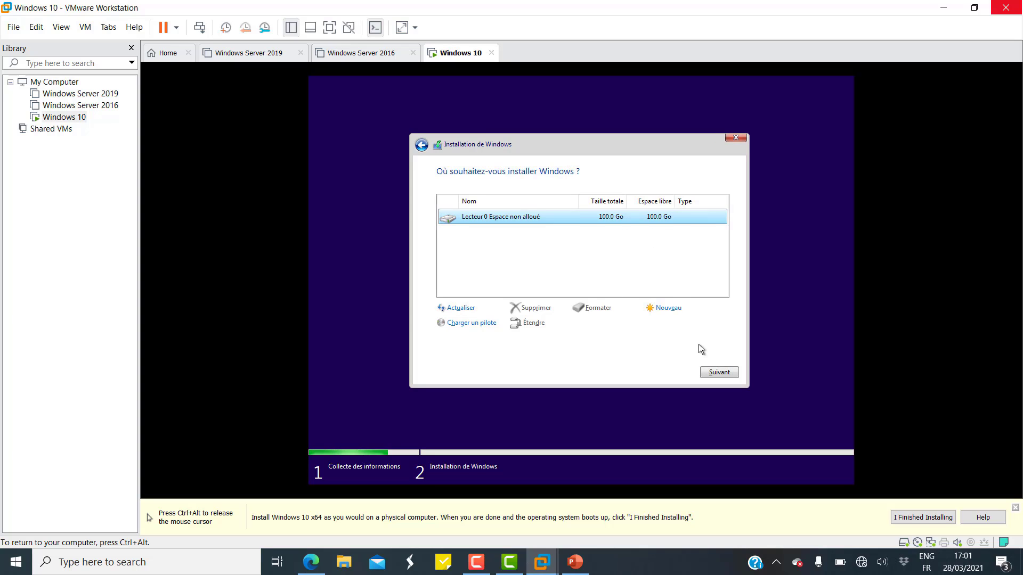
left_click(713, 375)
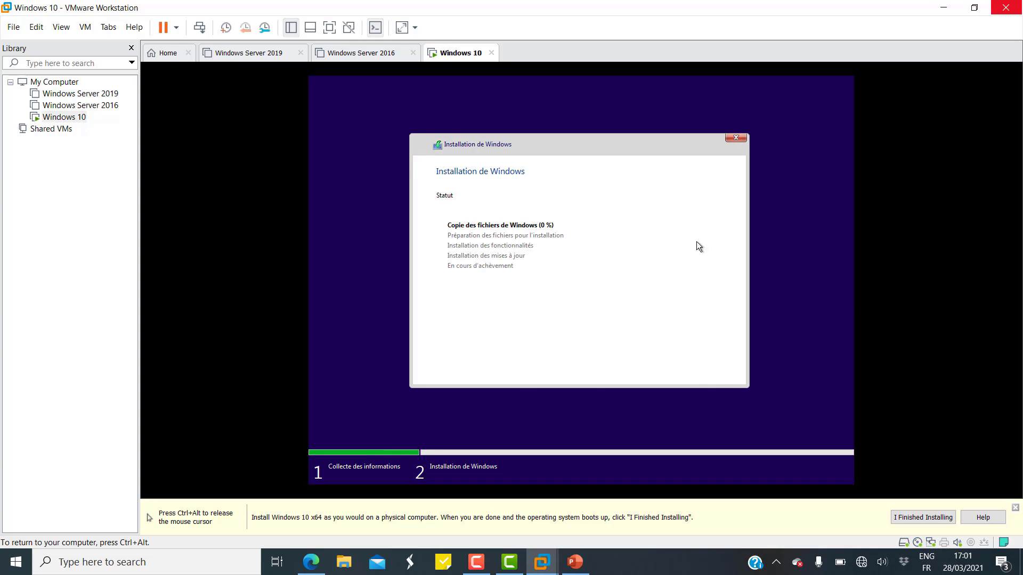
left_click(660, 349)
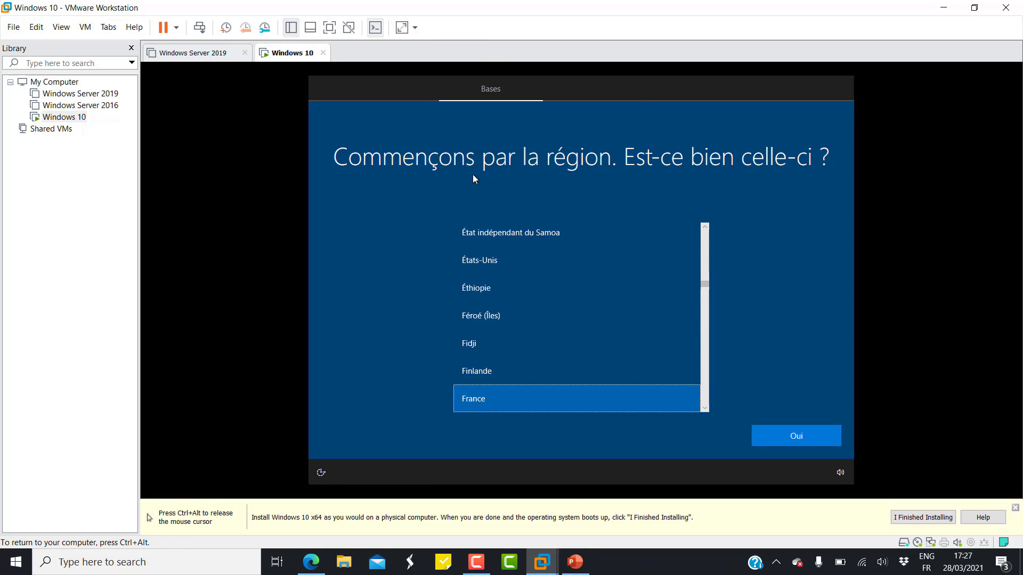
Confirm France as the region and Français as the keyboard layout, skipping a second layout.
key("ctrl+alt")
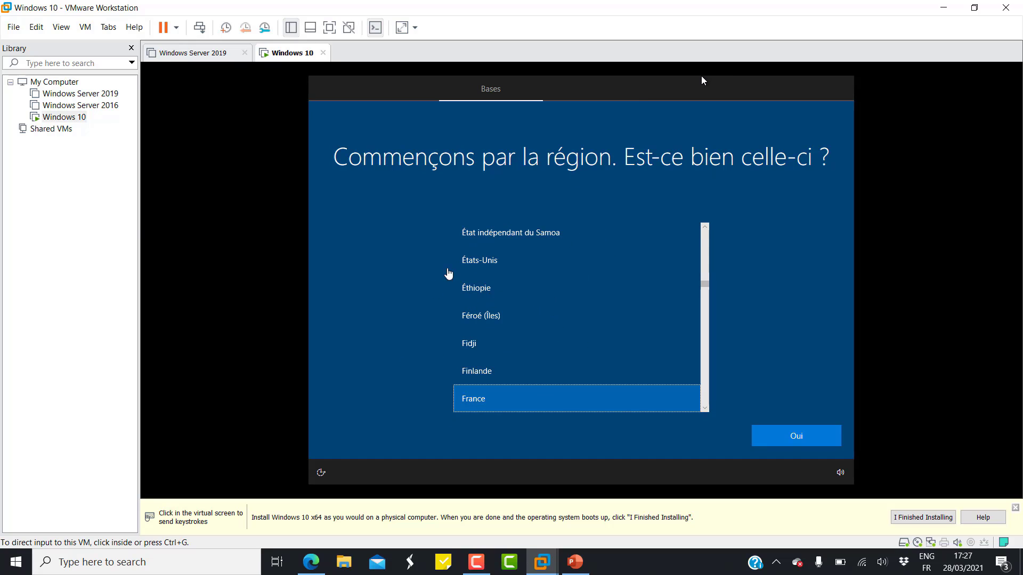
left_click(701, 80)
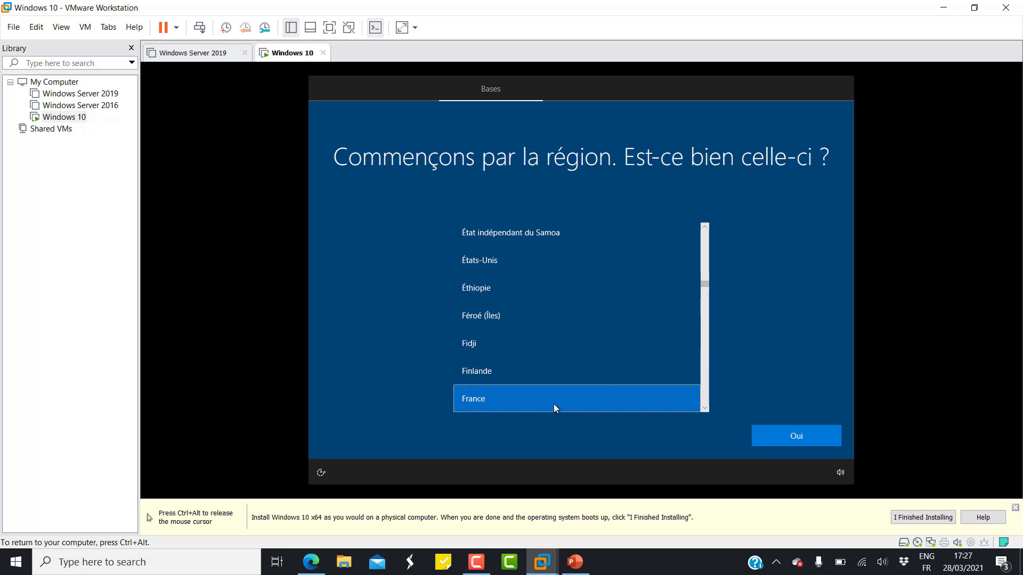
left_click(794, 444)
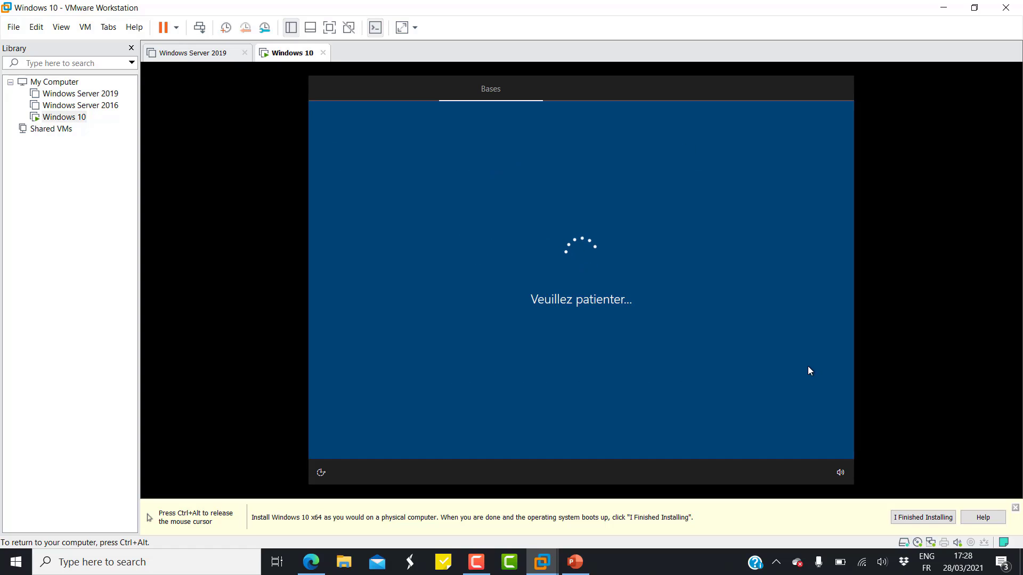
left_click(930, 388)
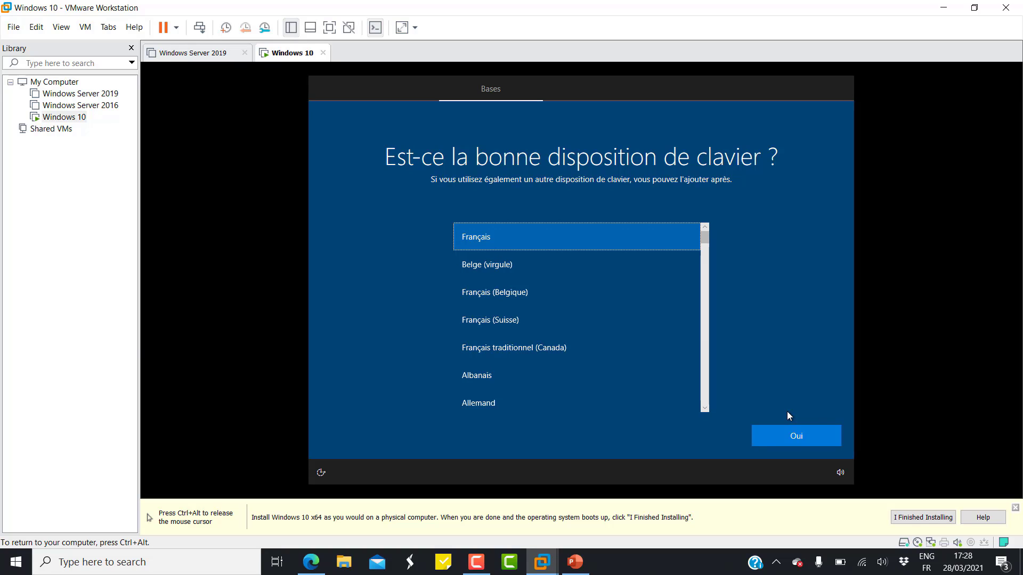
left_click(795, 439)
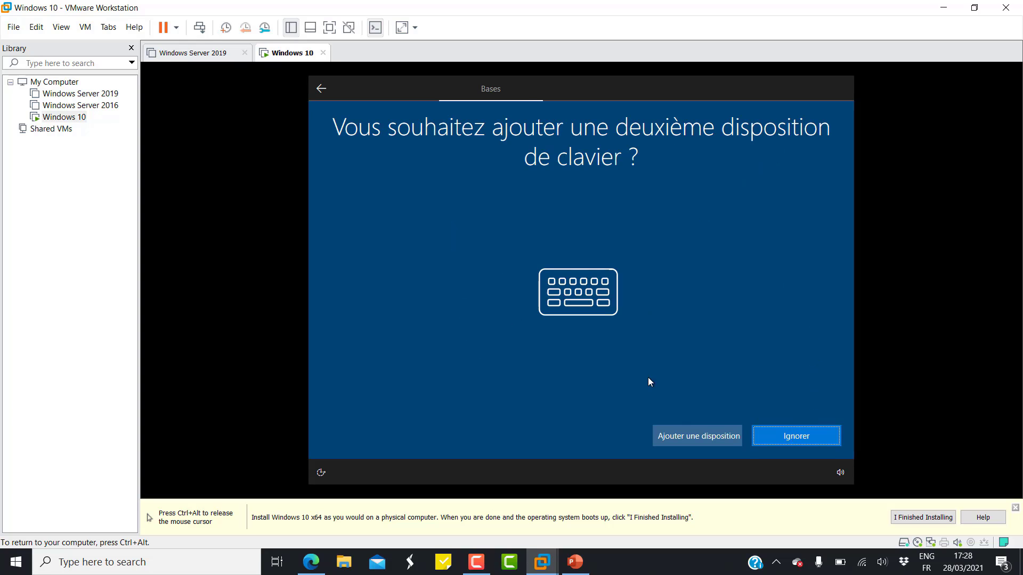
left_click(798, 434)
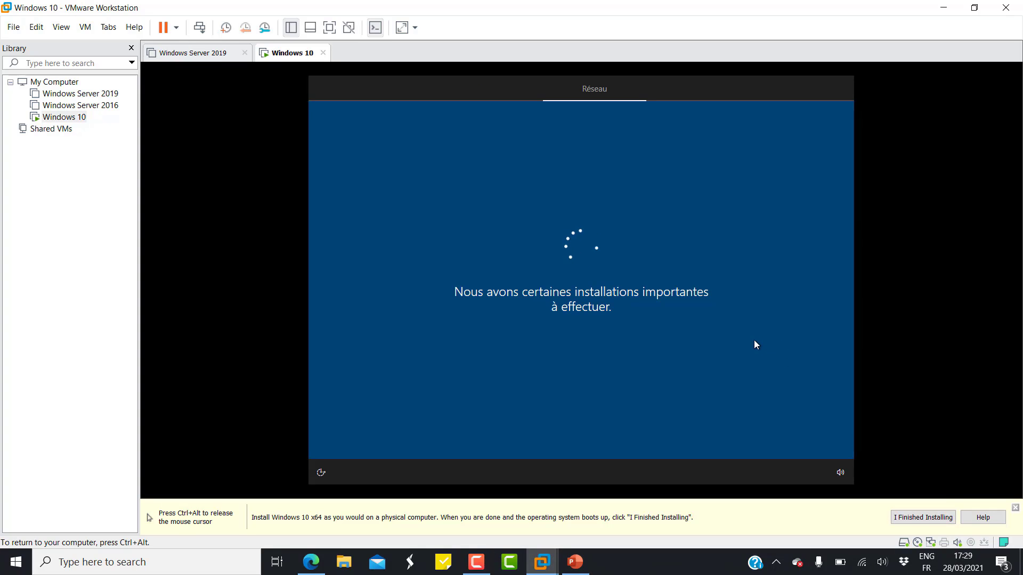
key("ctrl+alt")
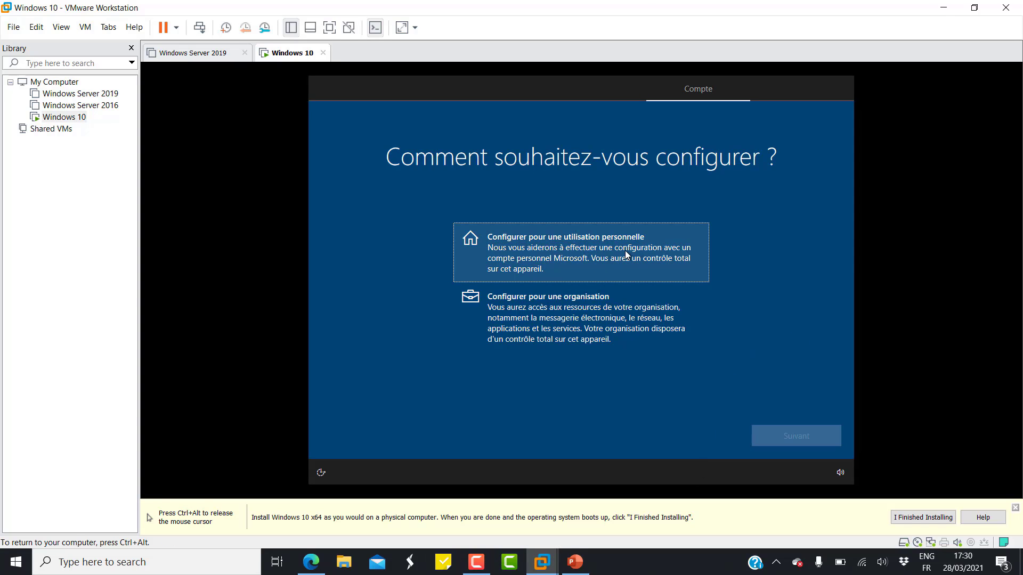
Choose personal use, then switch to an offline account with the limited experience.
left_click(625, 256)
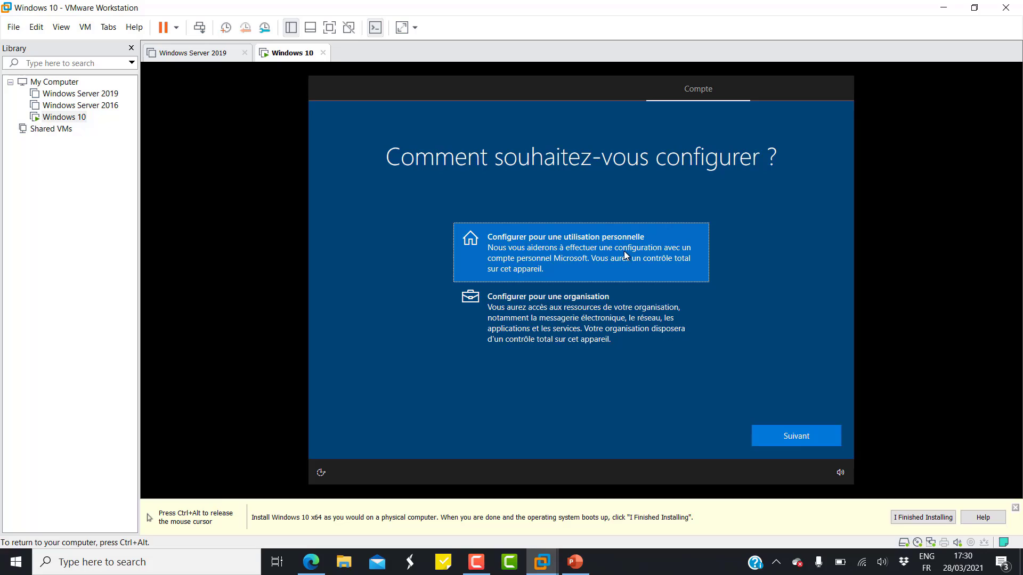
left_click(829, 436)
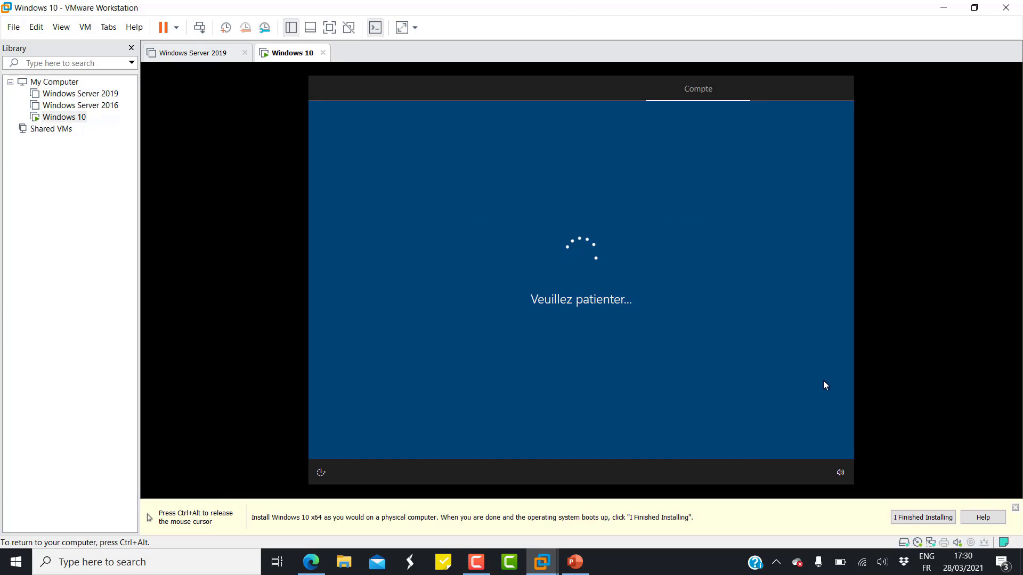
key("ctrl+alt")
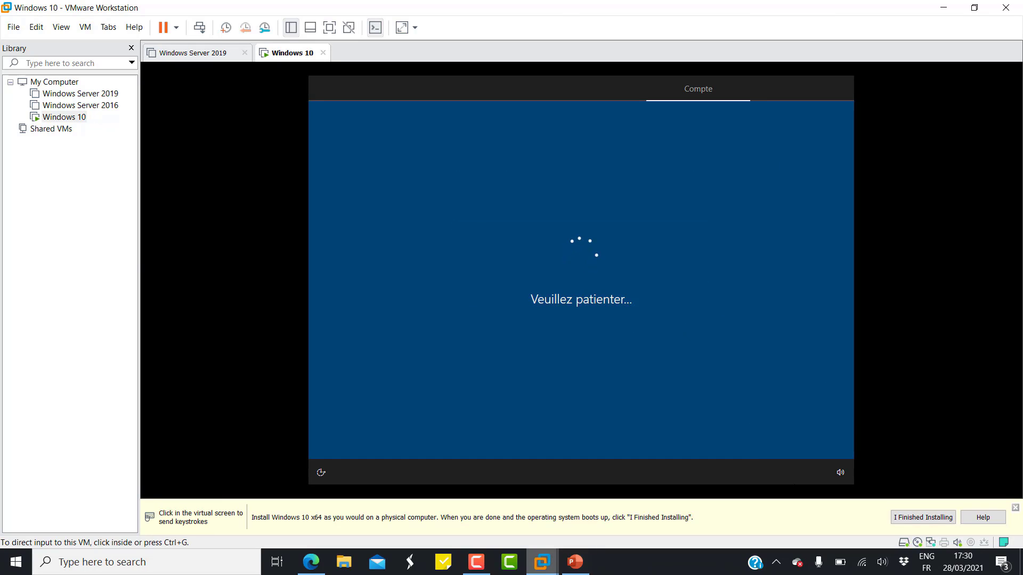
left_click(476, 562)
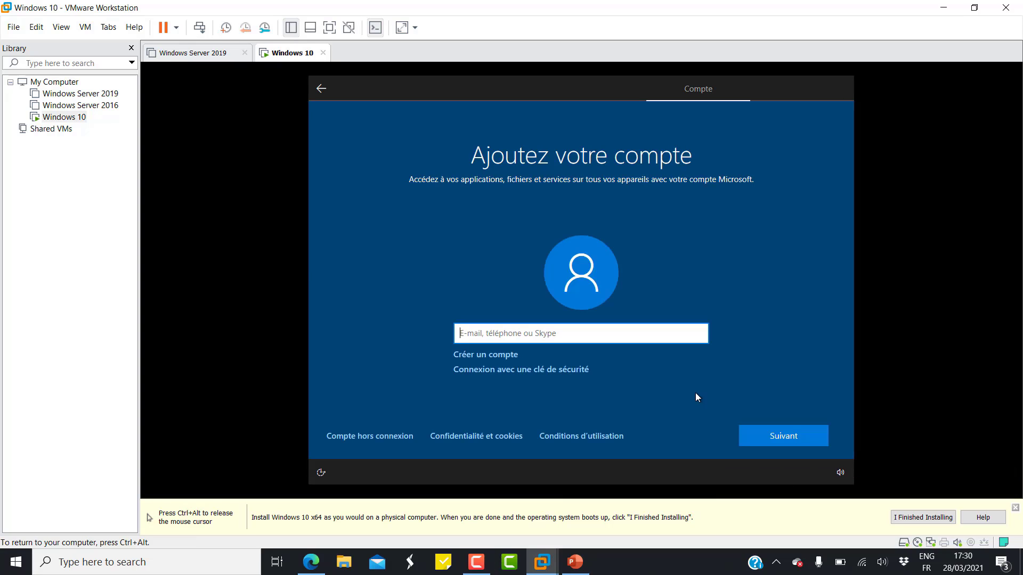
left_click(363, 439)
left_click(370, 436)
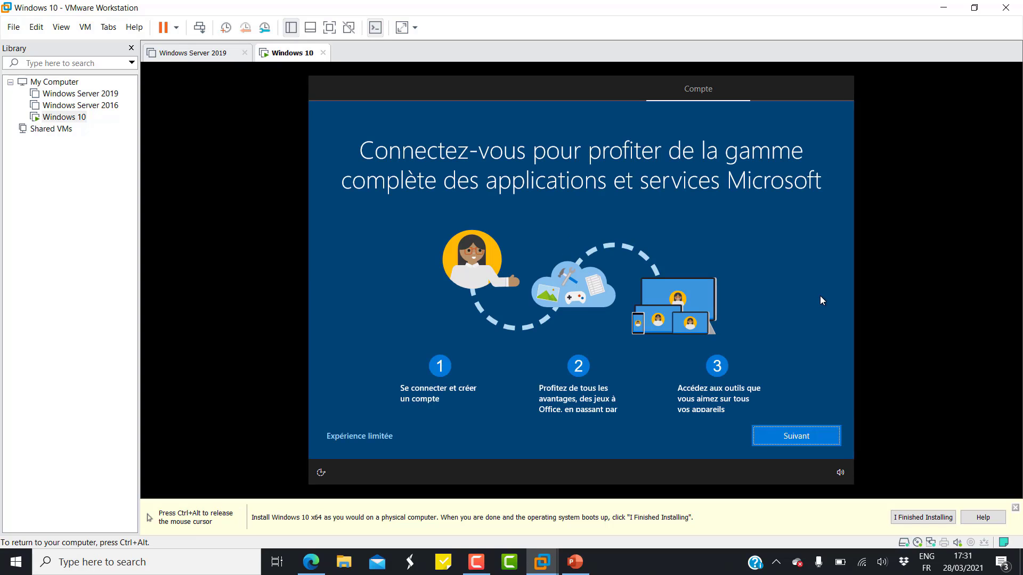
left_click(393, 443)
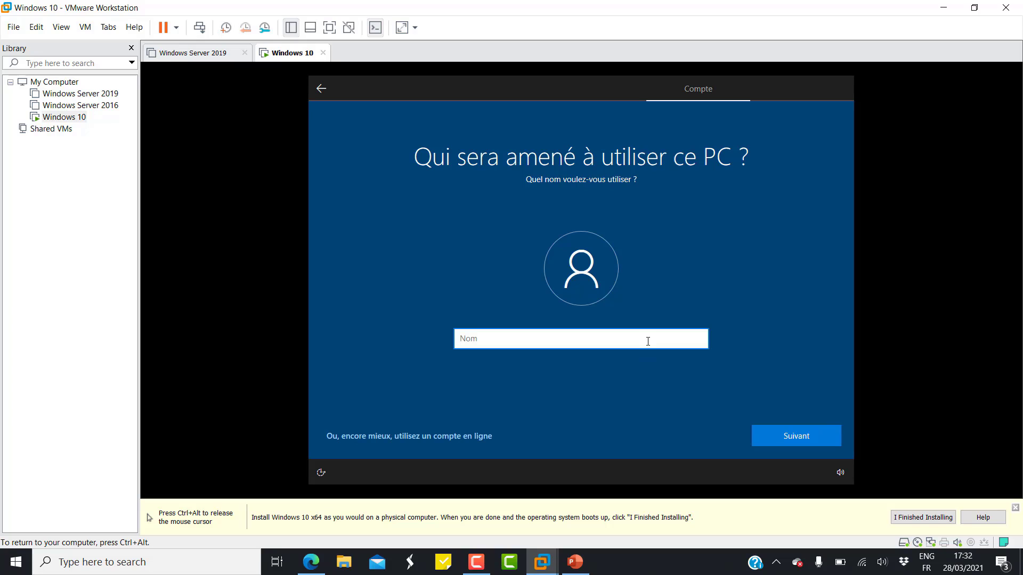
Name the local account Admin.
type("a")
key("BackSpace")
type("Admin")
left_click(756, 438)
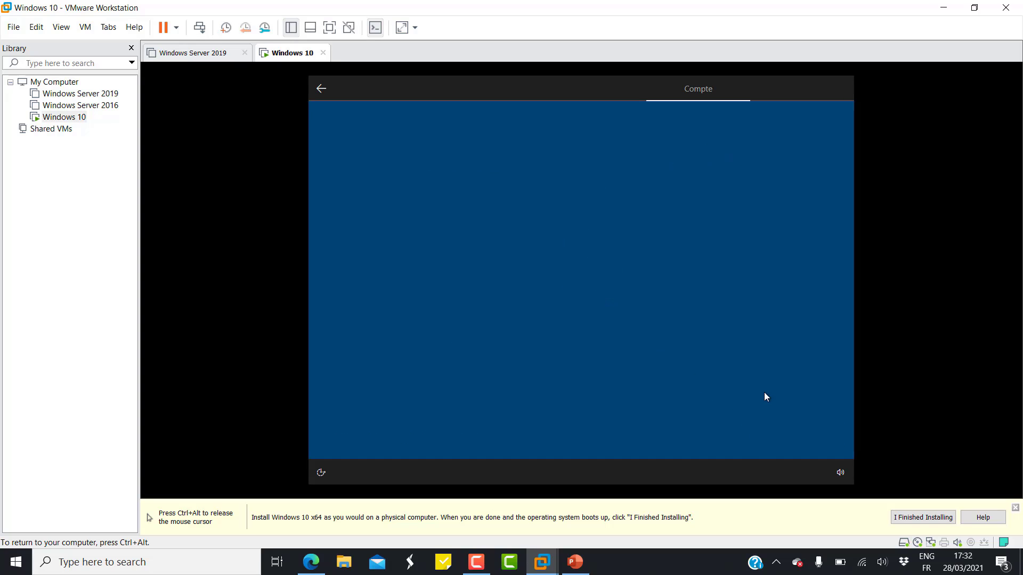
Set the Admin account's password and confirm it.
left_click(709, 341)
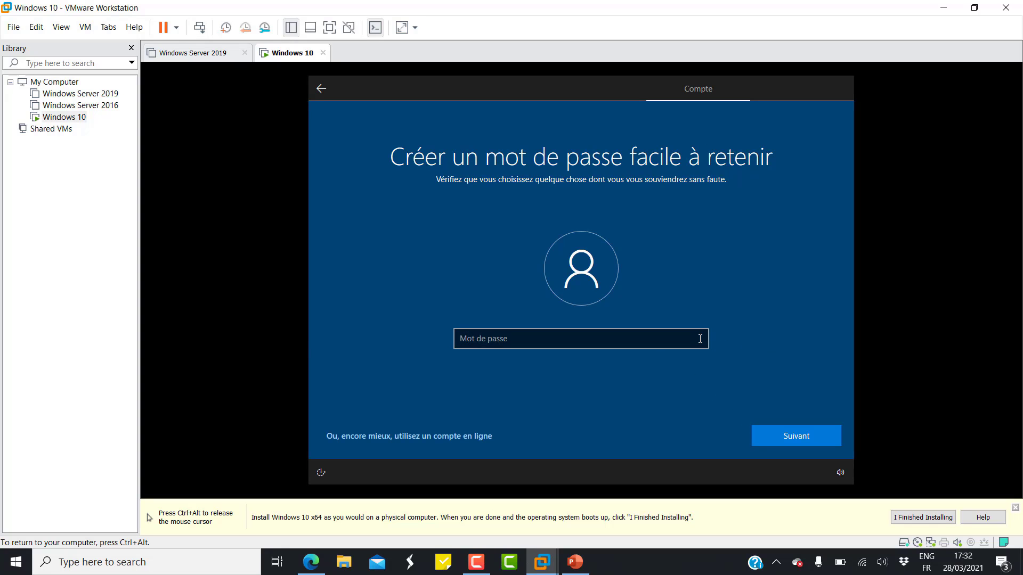
left_click(700, 339)
type("•")
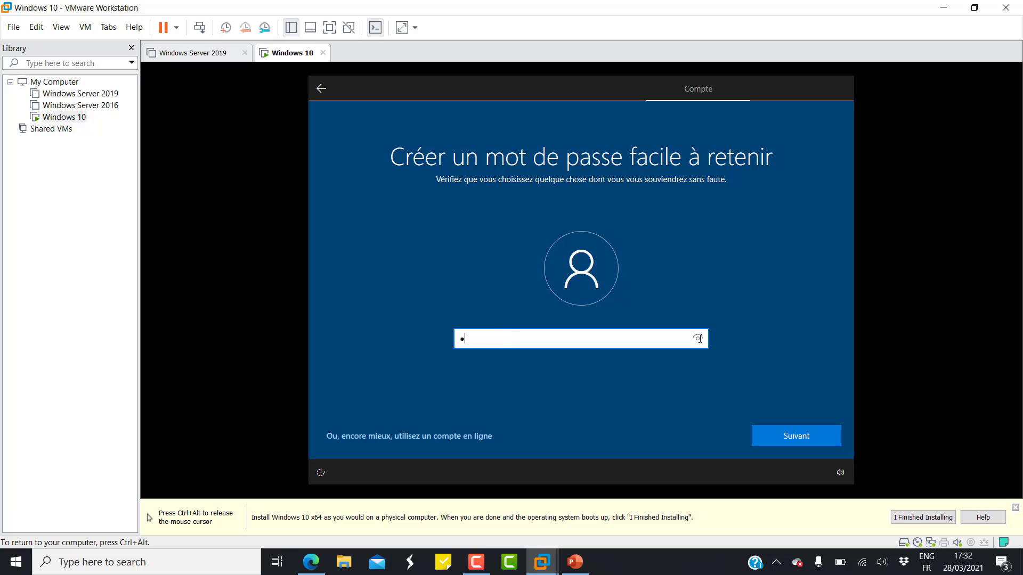
type("a$$w0")
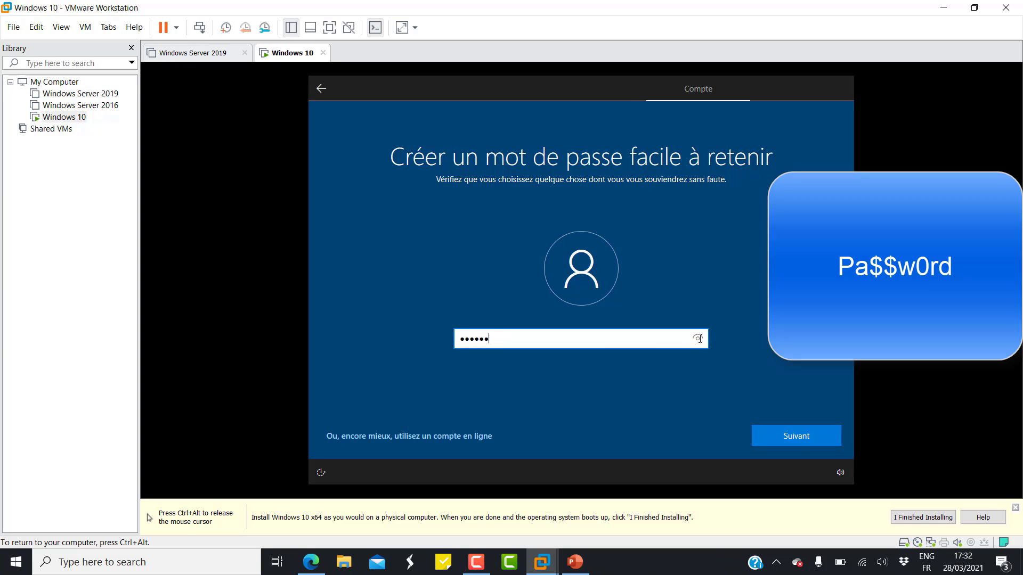
type("rd")
left_click(699, 340)
left_click(792, 432)
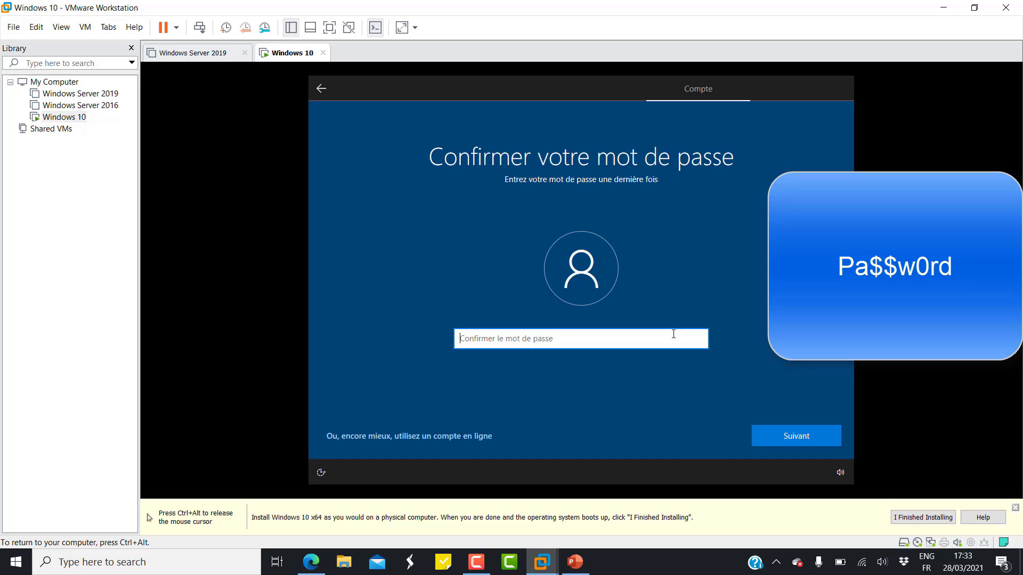
type("Pa$$w0rd")
left_click(777, 433)
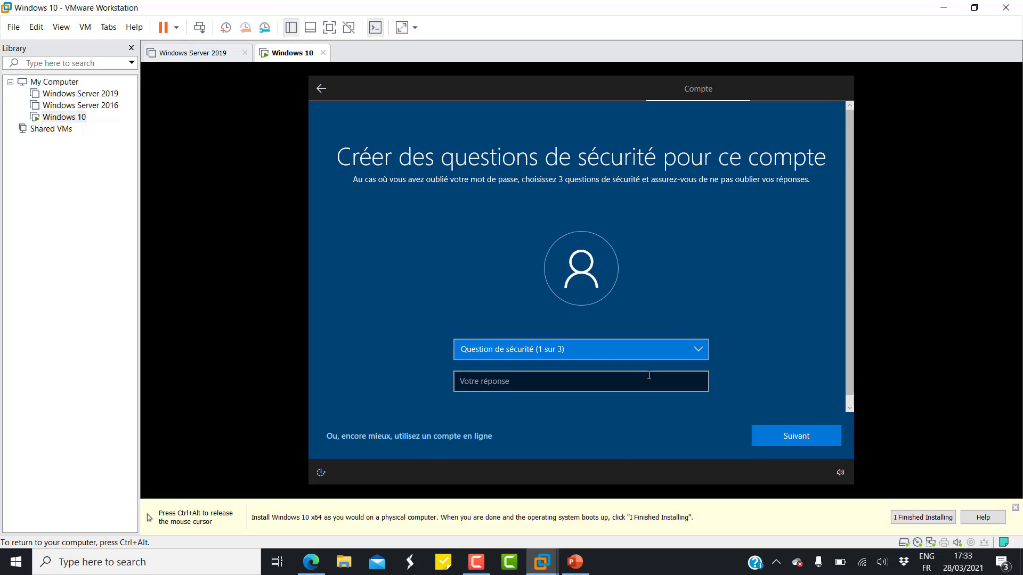
Choose the first-pet security question and enter its answer.
left_click(691, 350)
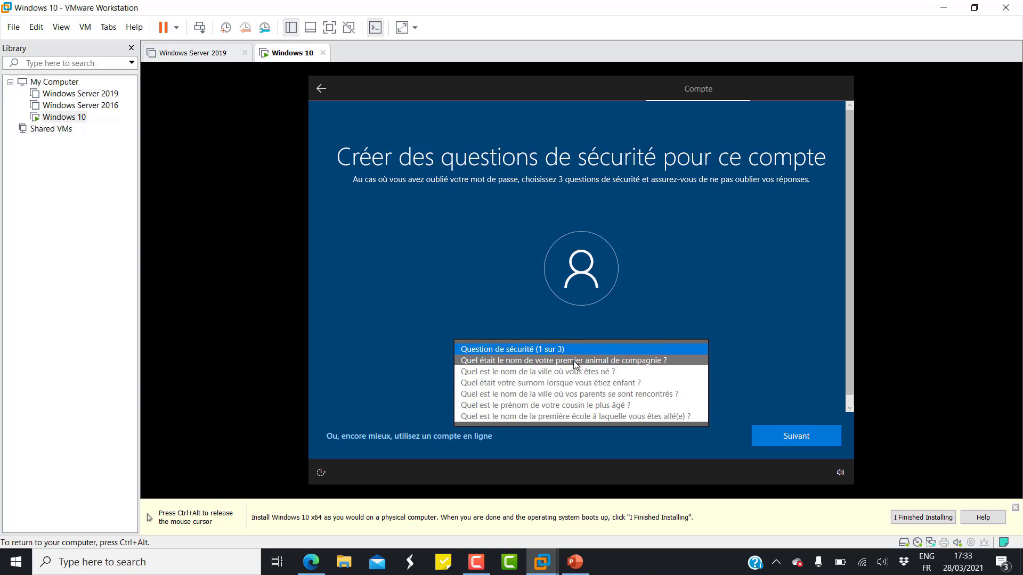
left_click(608, 361)
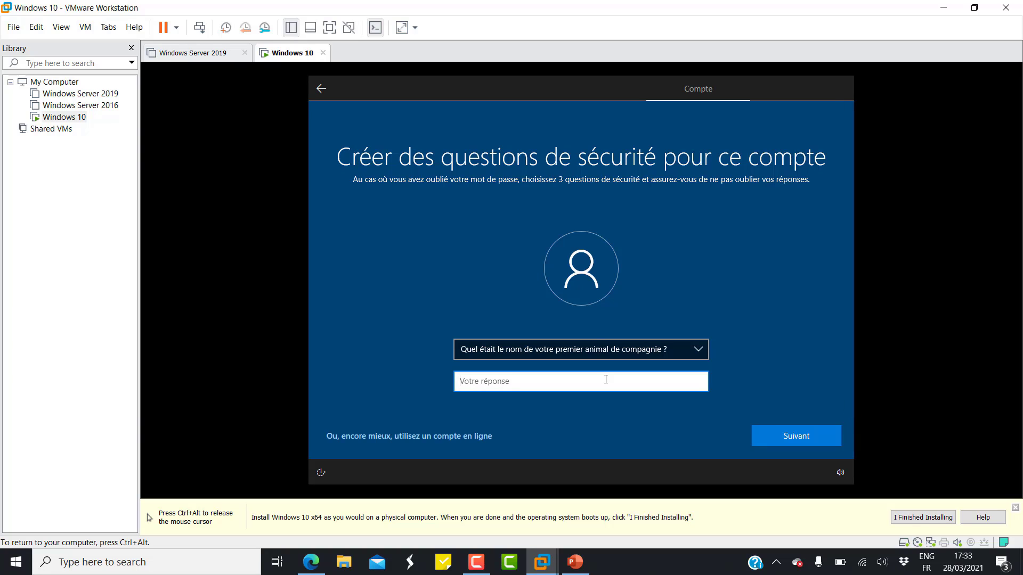
type("jjjj")
left_click(794, 442)
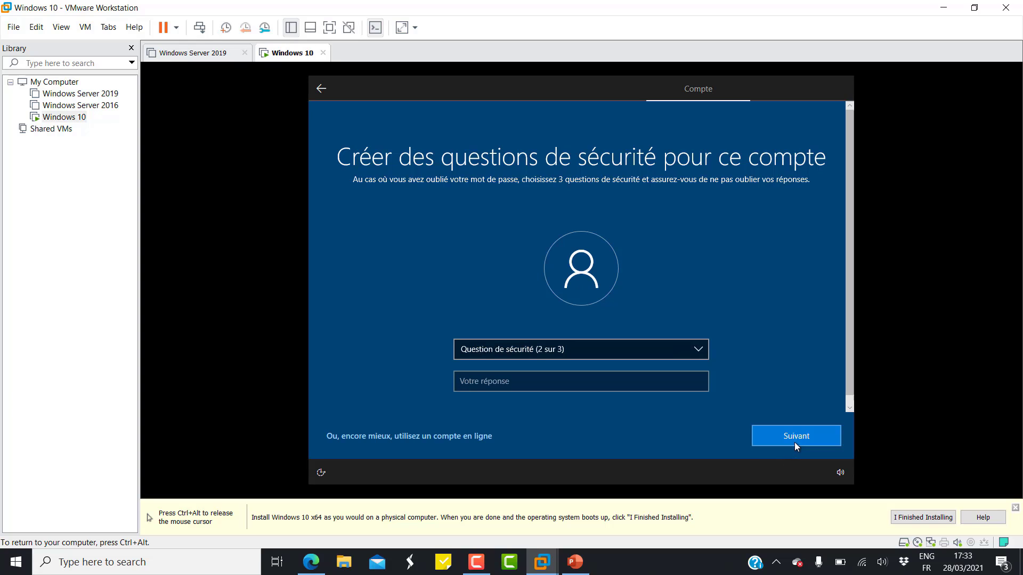
Choose the birth-city security question and enter its answer.
left_click(696, 357)
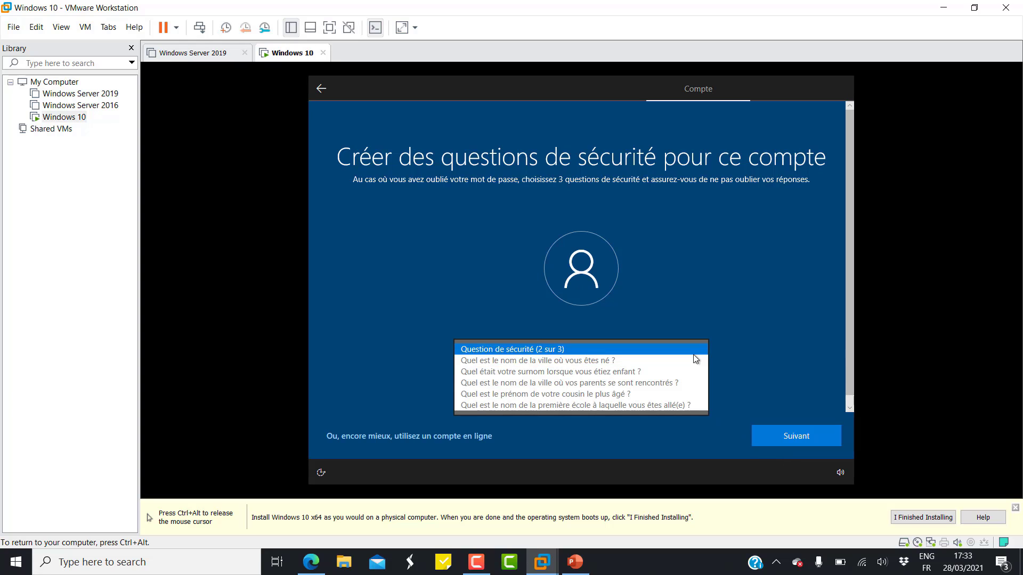
left_click(651, 360)
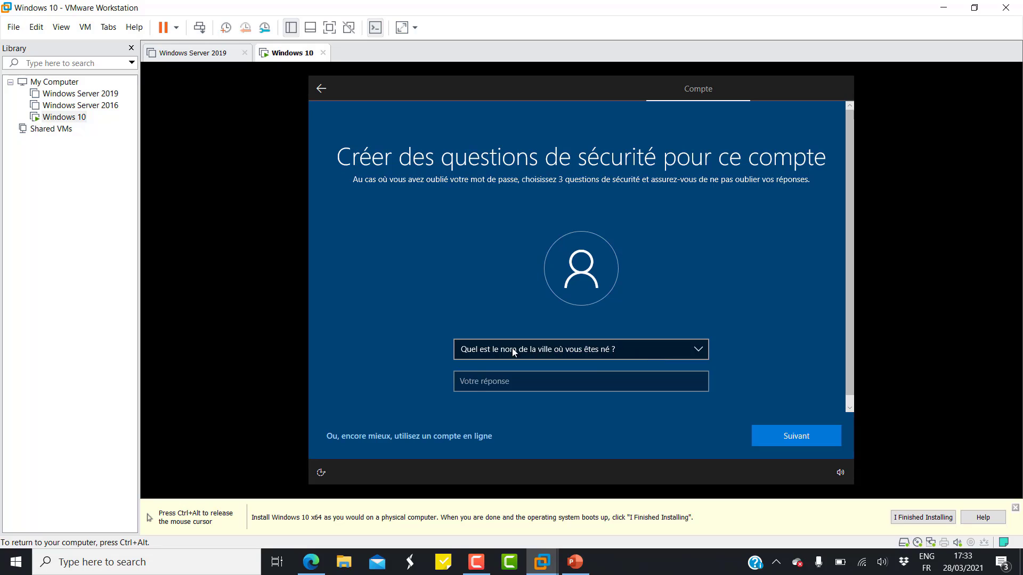
left_click(603, 381)
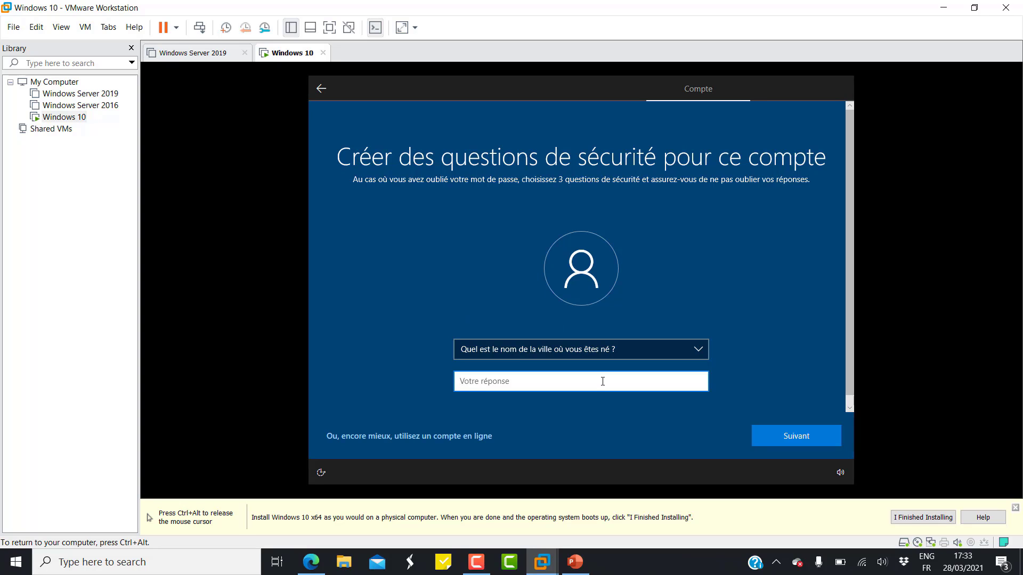
type("londre")
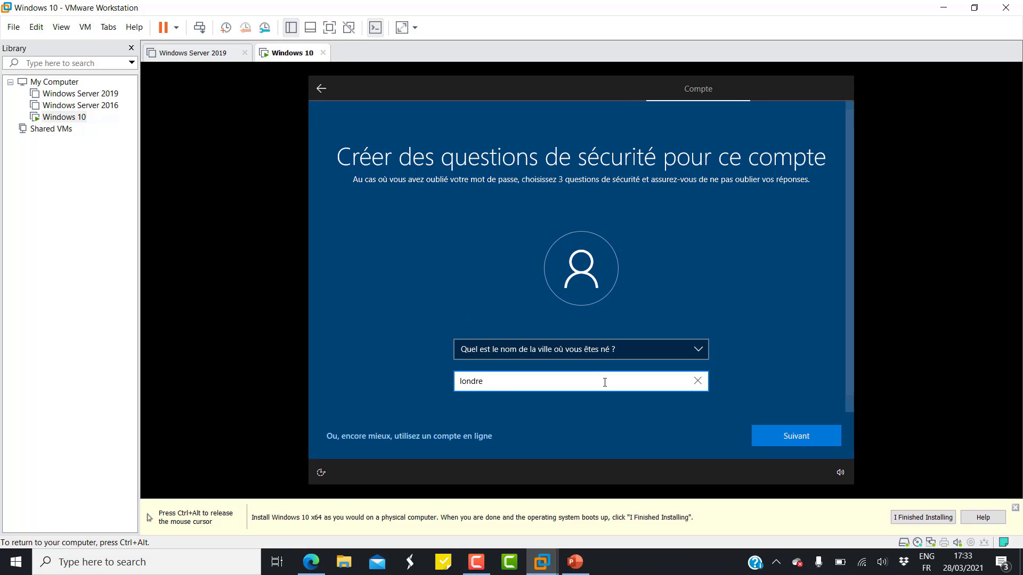
left_click(759, 433)
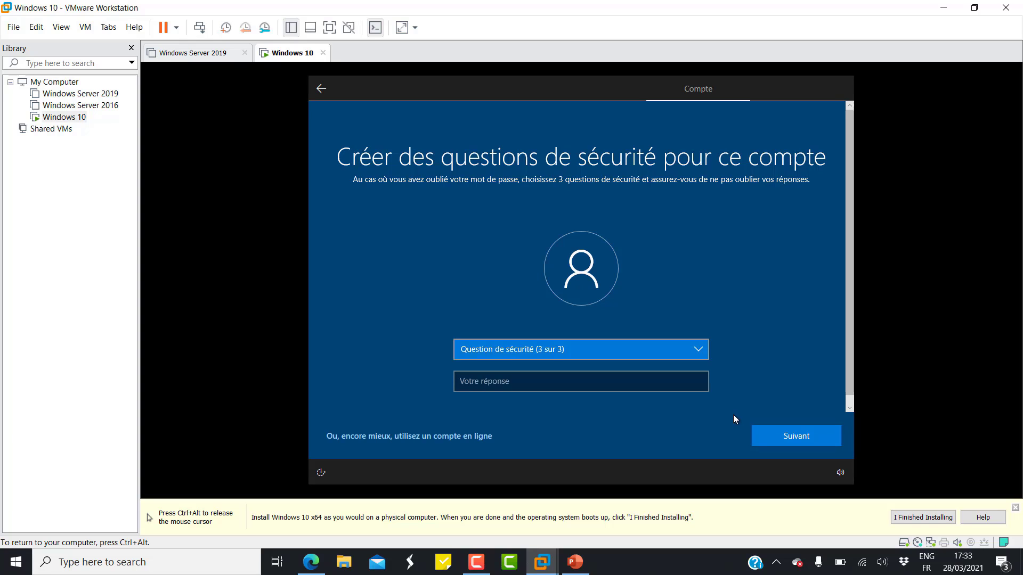
Choose the oldest-cousin's-first-name security question and enter its answer.
left_click(700, 355)
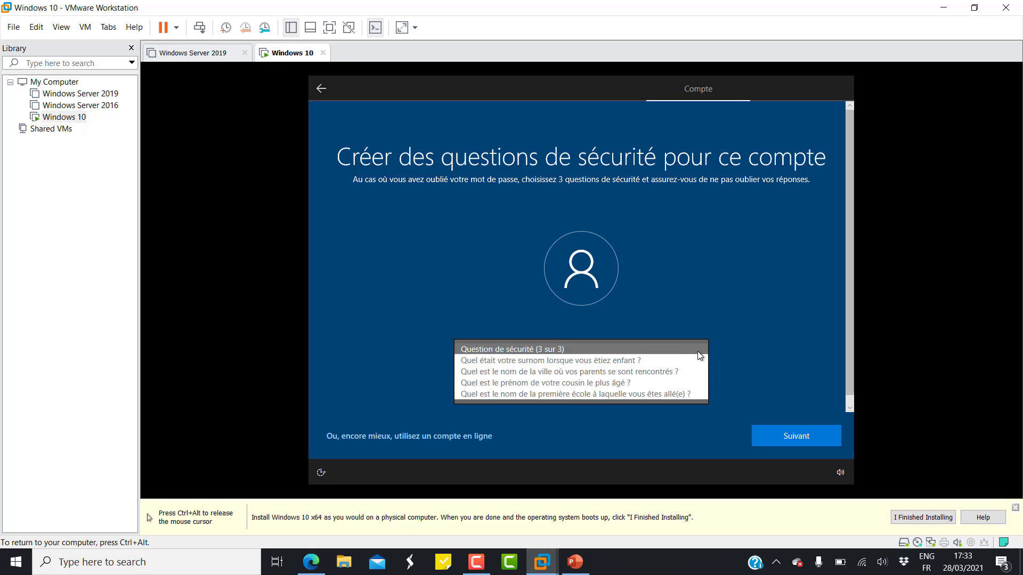
left_click(652, 381)
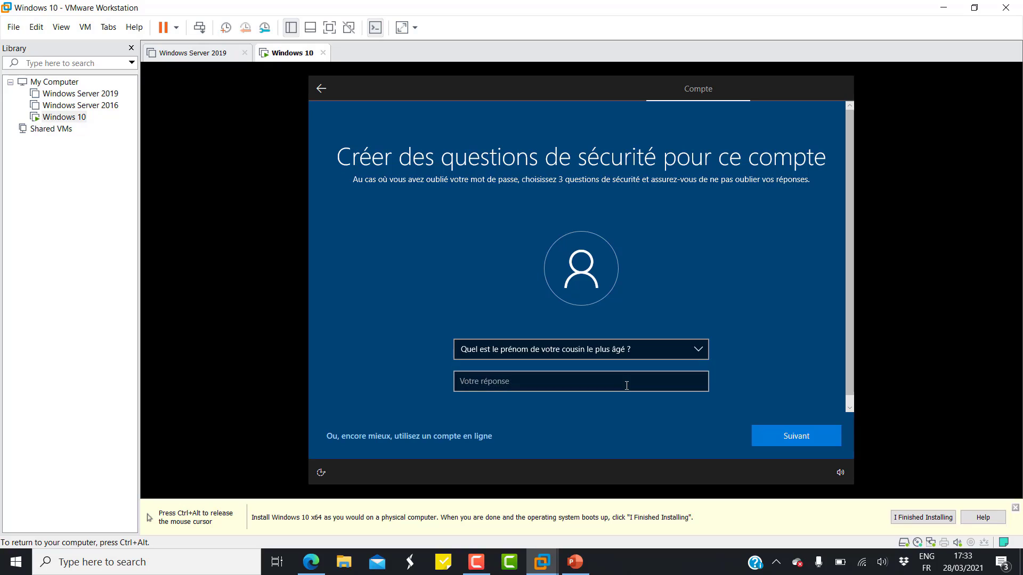
left_click(626, 385)
type("john")
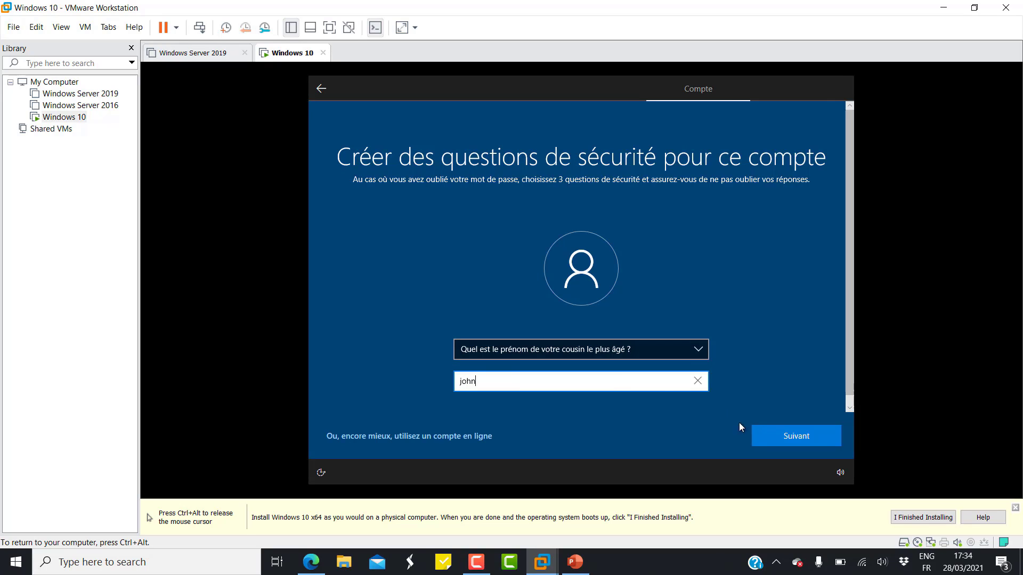
left_click(771, 439)
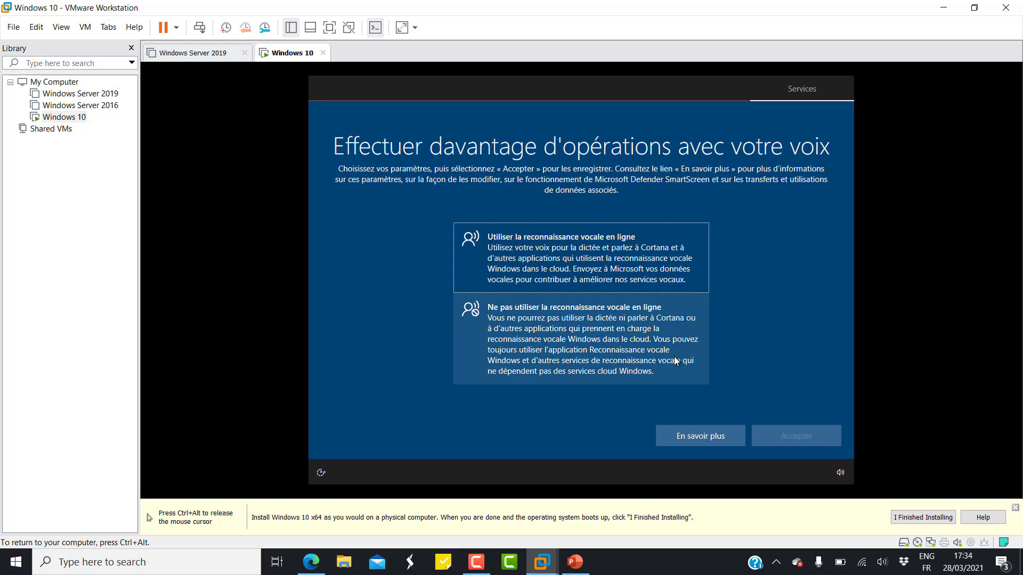
Decline online speech recognition and location access.
left_click(620, 340)
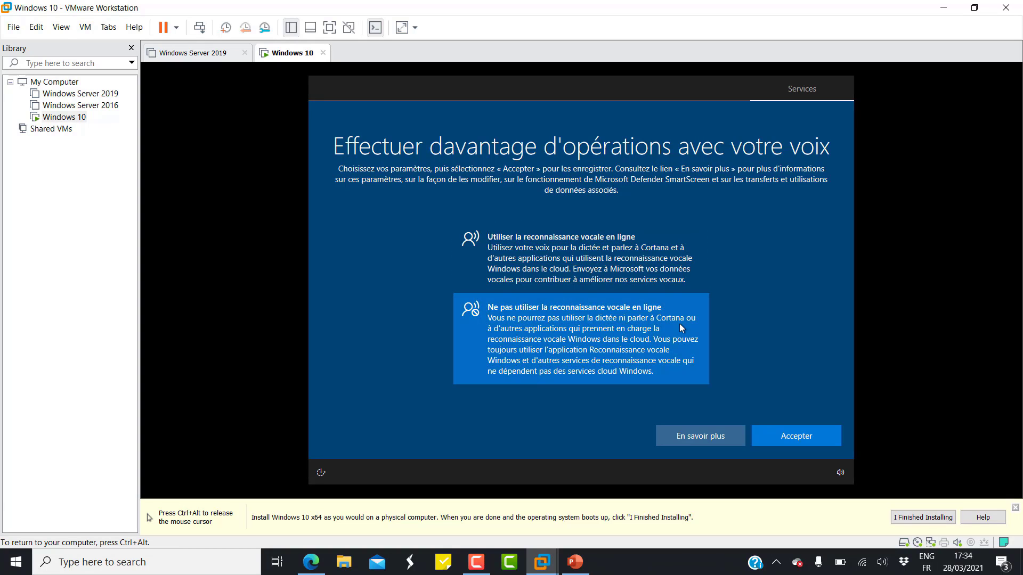
left_click(825, 437)
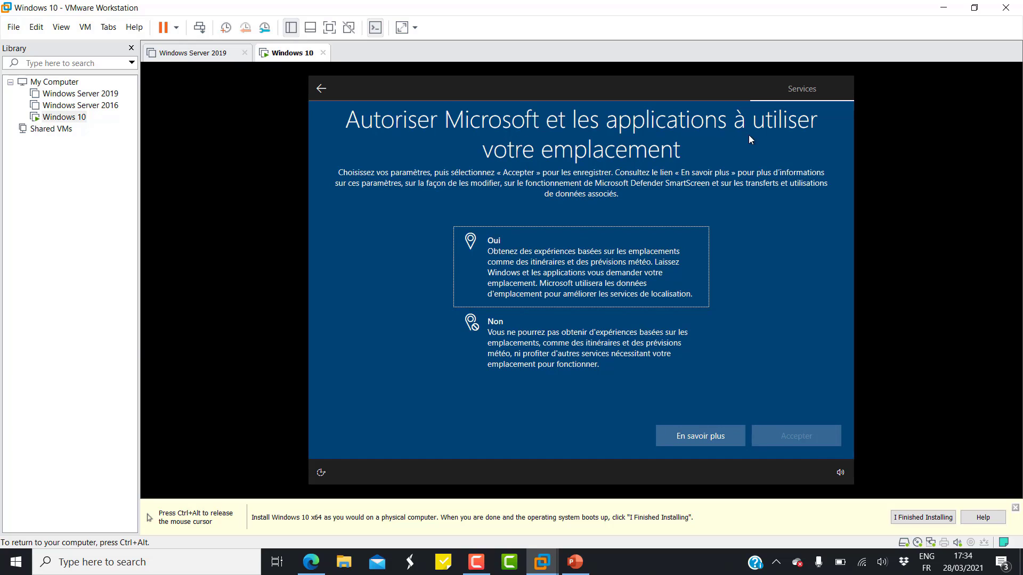
left_click(562, 340)
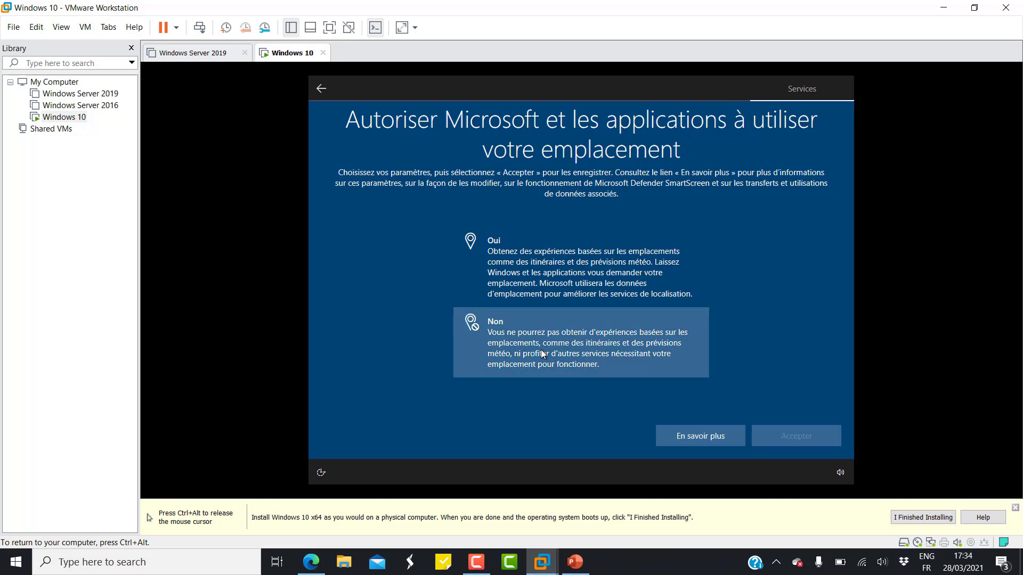
left_click(818, 444)
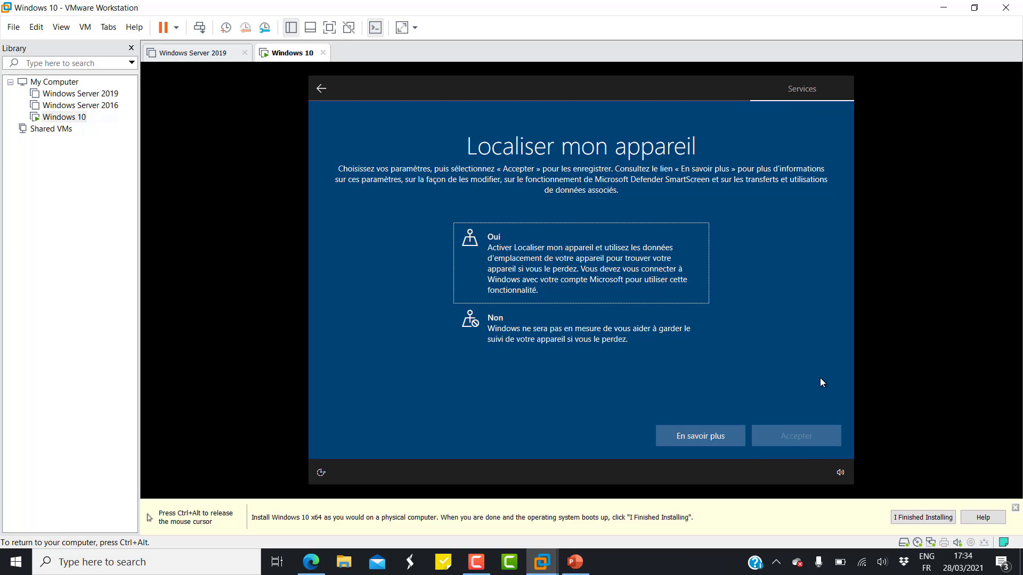
key("ctrl+alt")
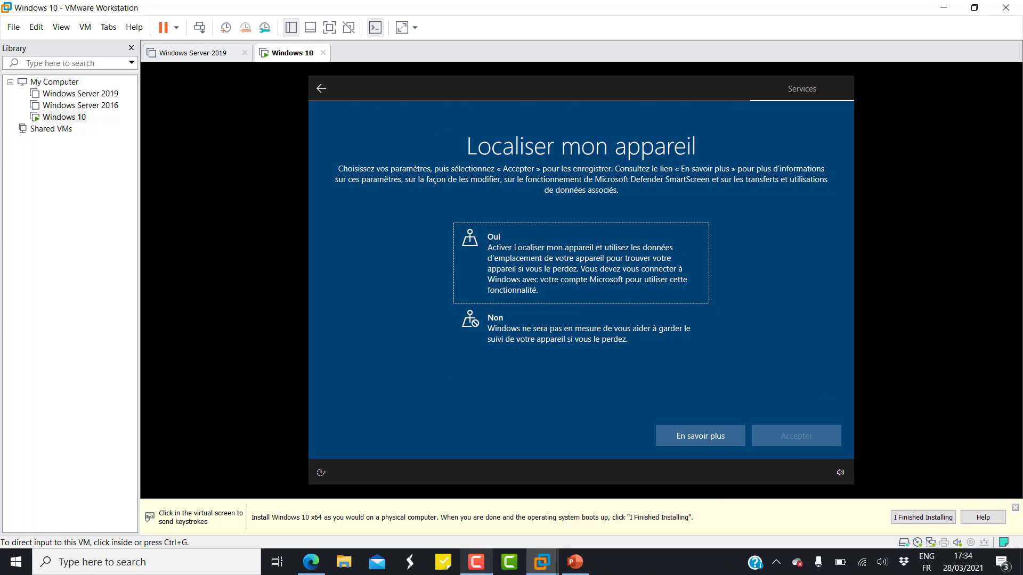
left_click(476, 562)
left_click(737, 407)
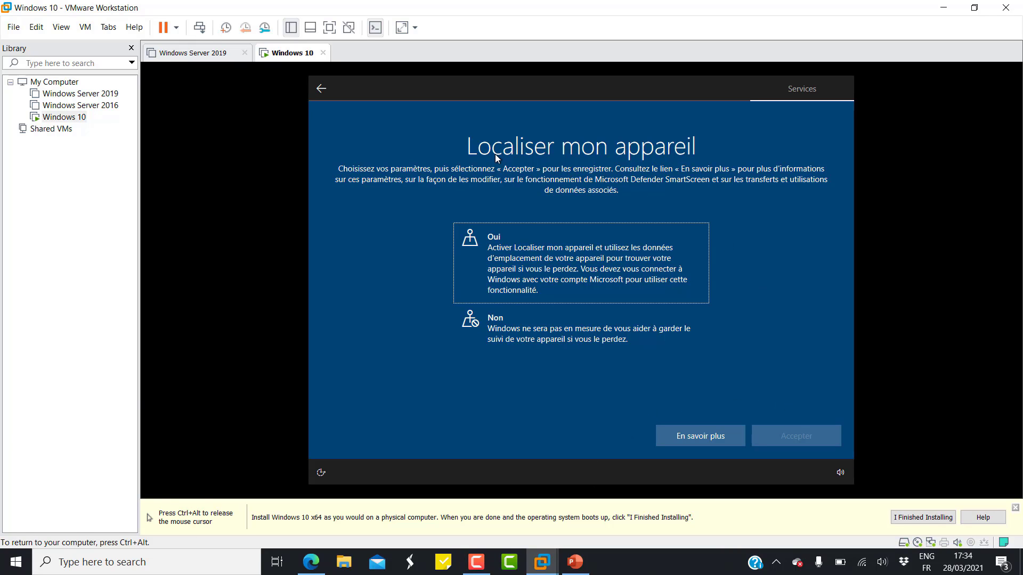
Turn off Find my device, send only required diagnostics, and decline handwriting and typing improvement.
left_click(621, 327)
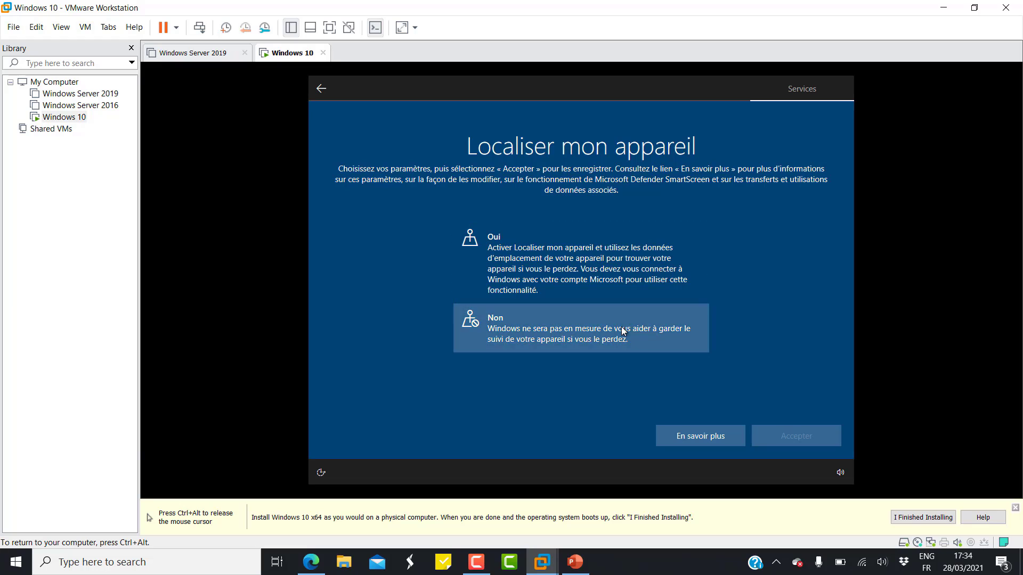
left_click(794, 434)
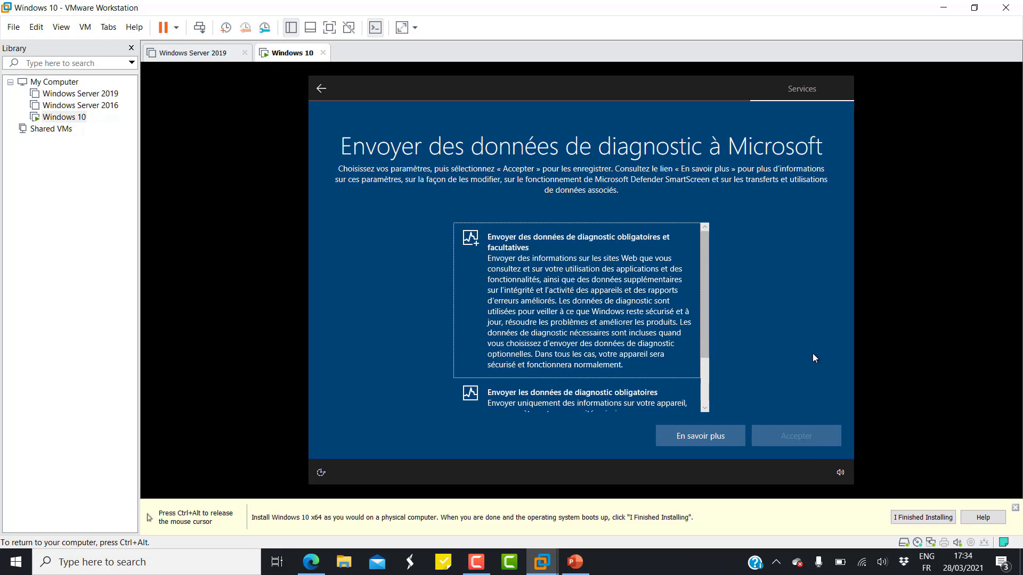
left_click_drag(705, 329, 715, 311)
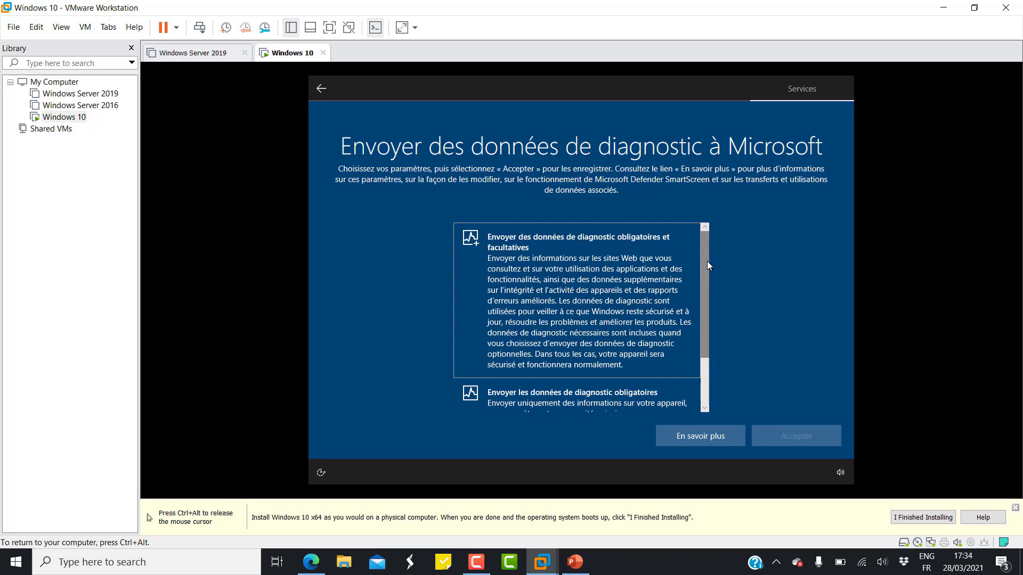
left_click_drag(707, 261, 702, 327)
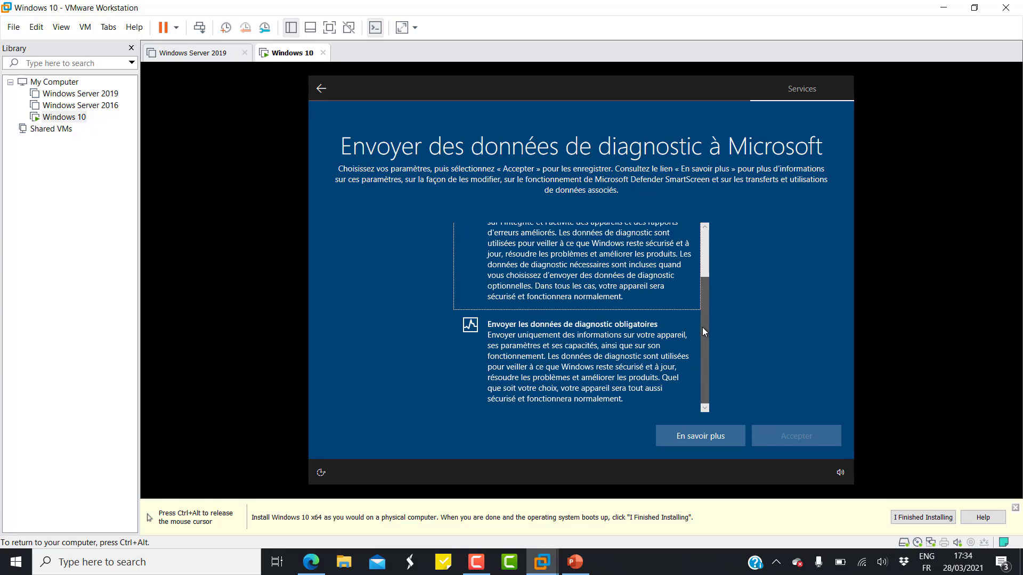
left_click(597, 353)
left_click(807, 445)
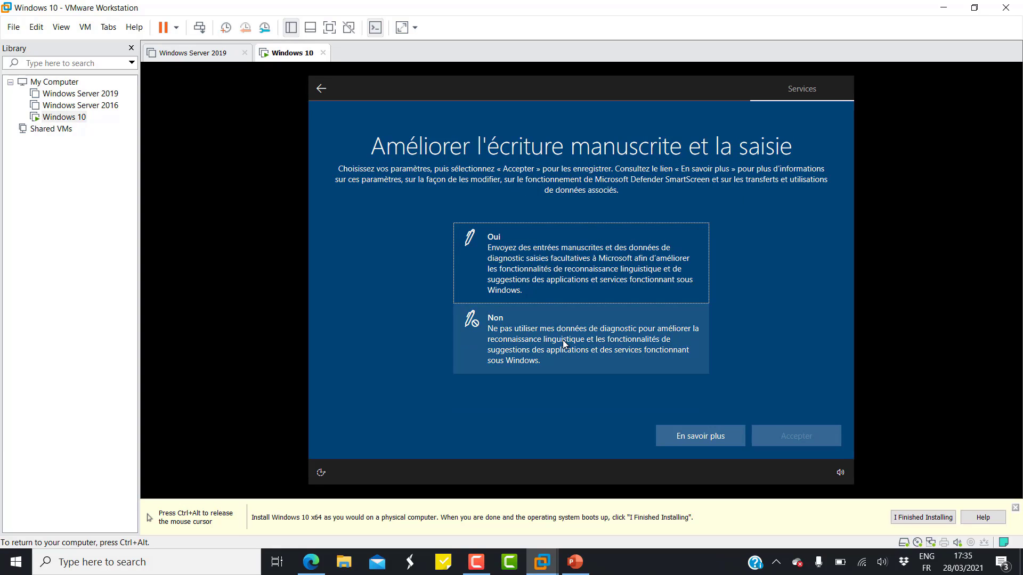
left_click(582, 326)
left_click(817, 447)
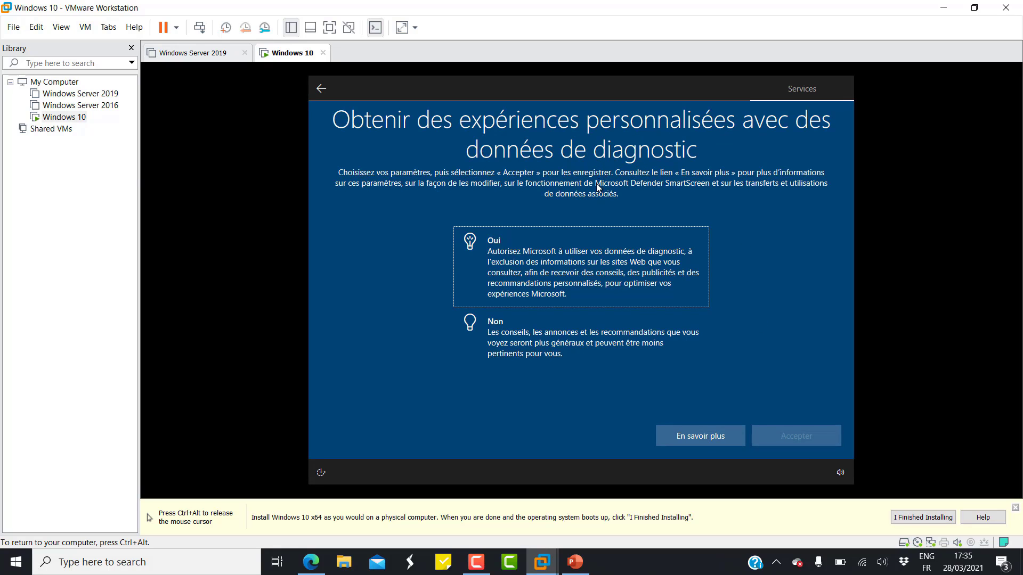
Decline tailored experiences and the advertising ID, then accept Cortana.
left_click(542, 346)
left_click(799, 435)
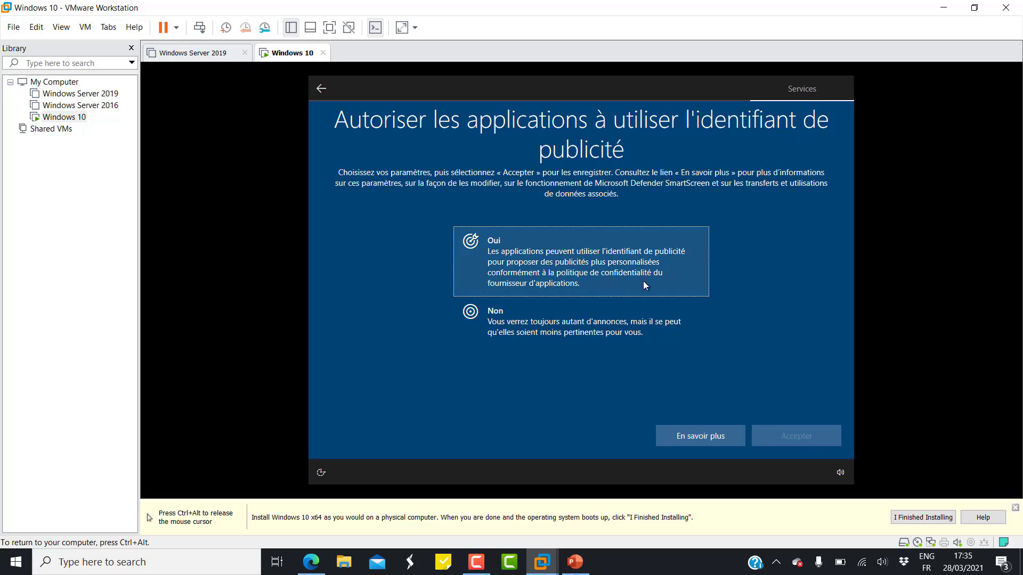
left_click(568, 337)
left_click(791, 444)
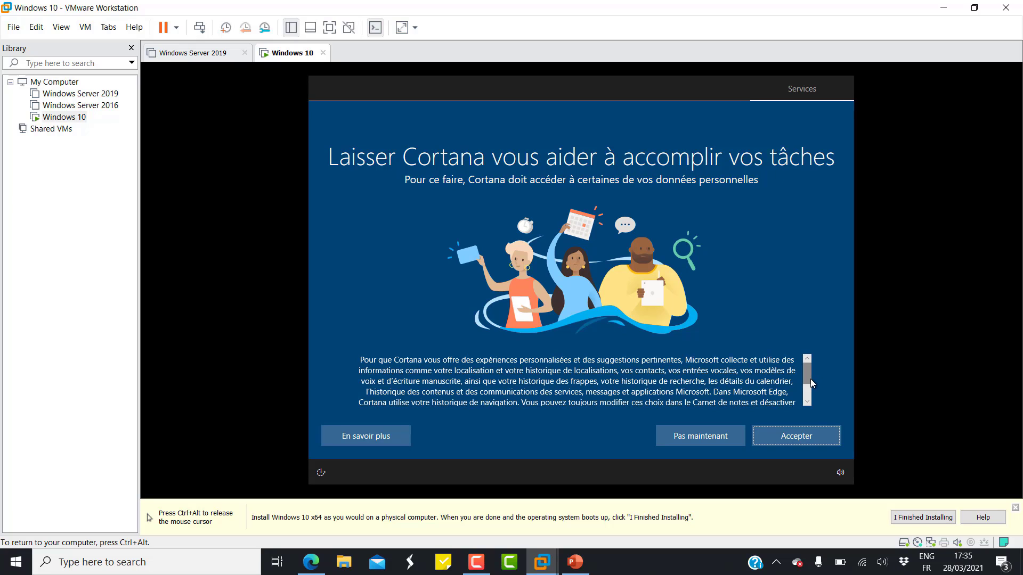
left_click_drag(808, 379, 808, 415)
left_click(793, 436)
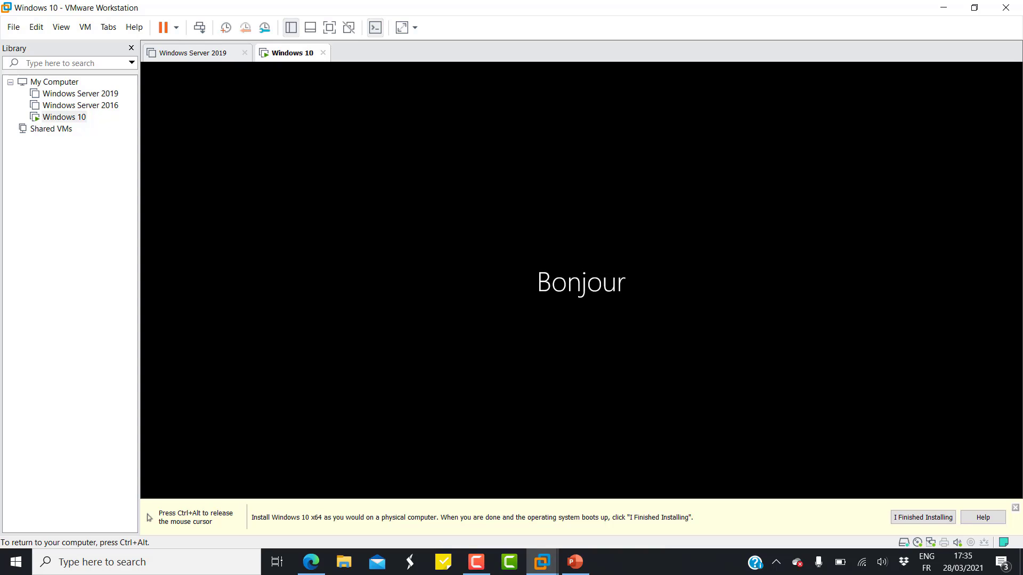
Close the Paramètres display-driver notice and choose 'Peut-être plus tard' on the Edge welcome prompt.
key("ctrl+alt")
key("ctrl+g")
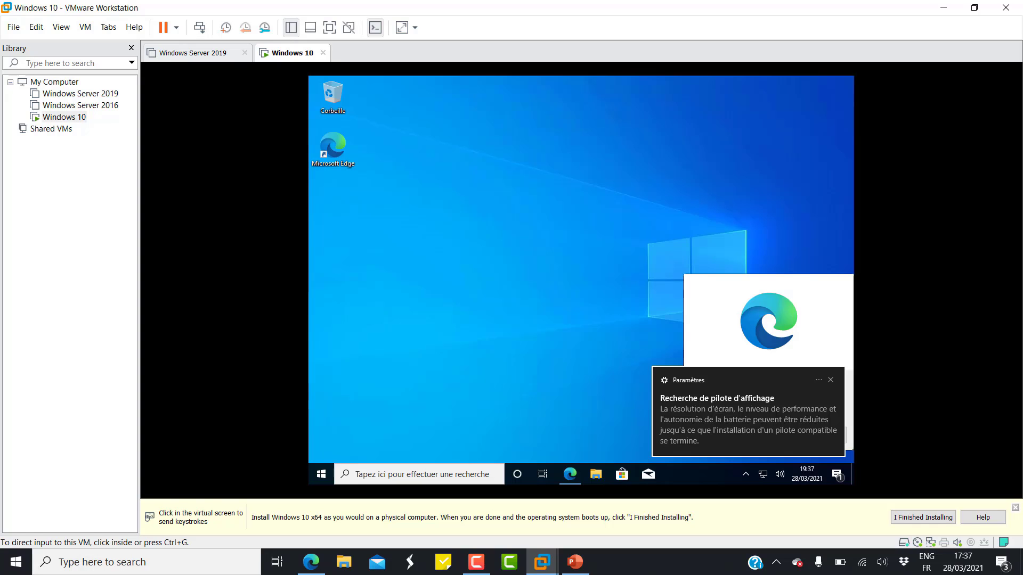
key("ctrl+g")
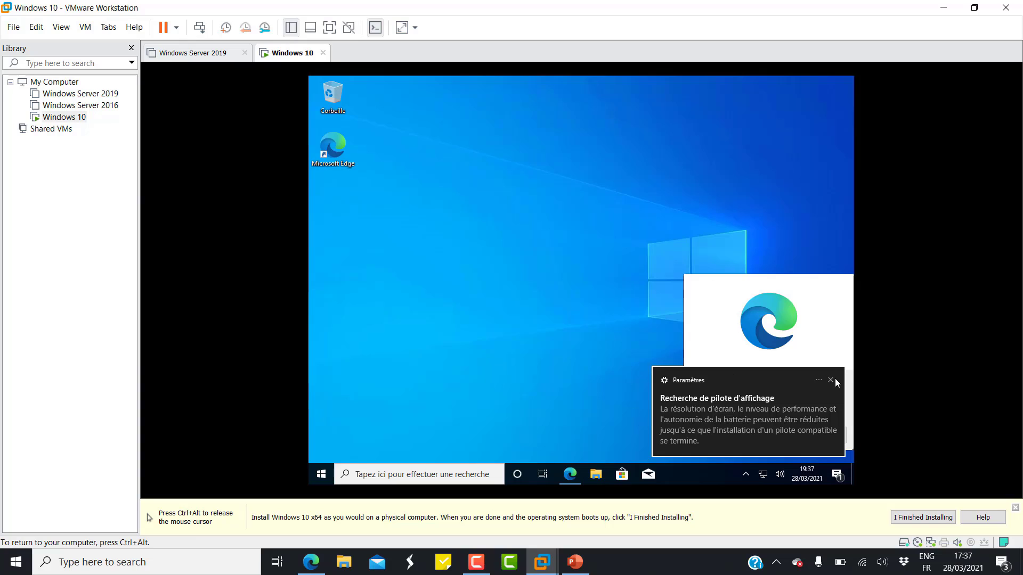
left_click(830, 380)
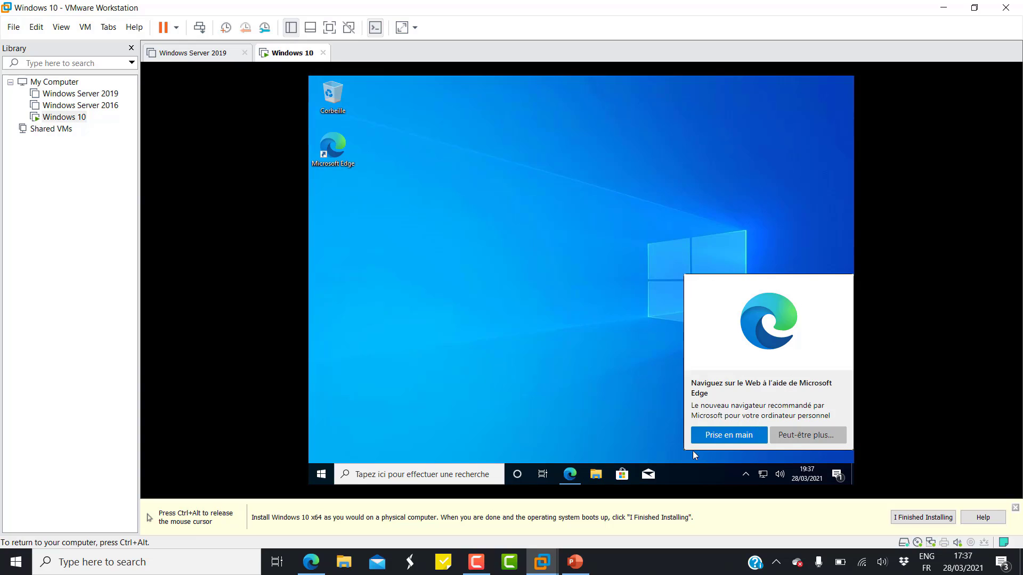
left_click(801, 434)
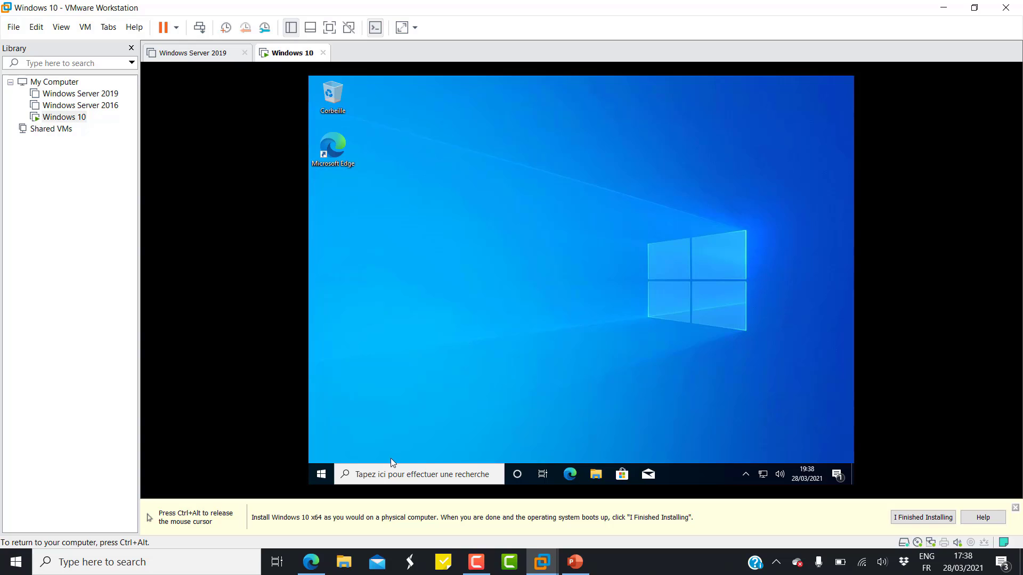
Rename the guest PC to 'Windows10' in Settings > À propos de and choose Redémarrer plus tard.
right_click(320, 476)
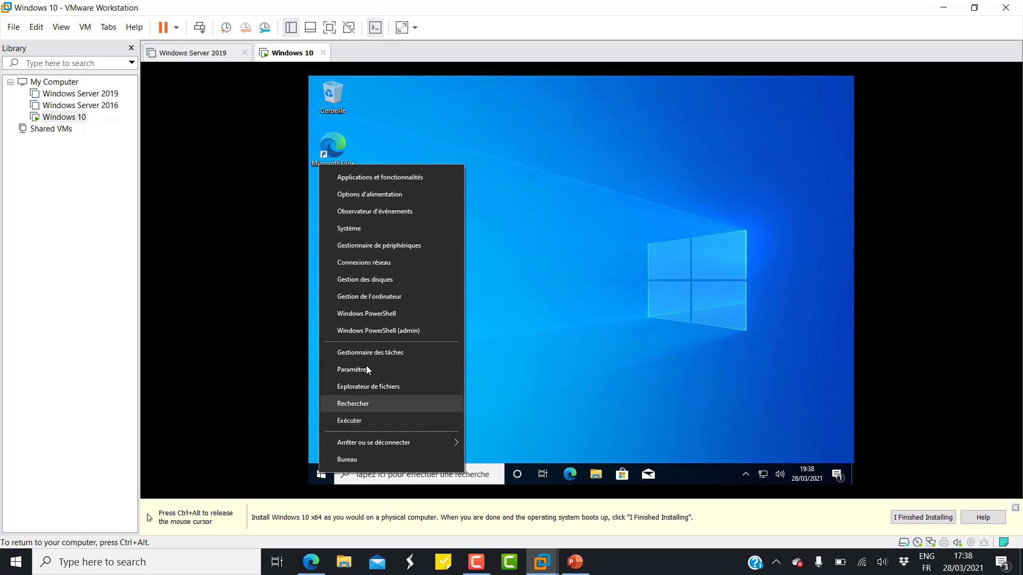
left_click(363, 226)
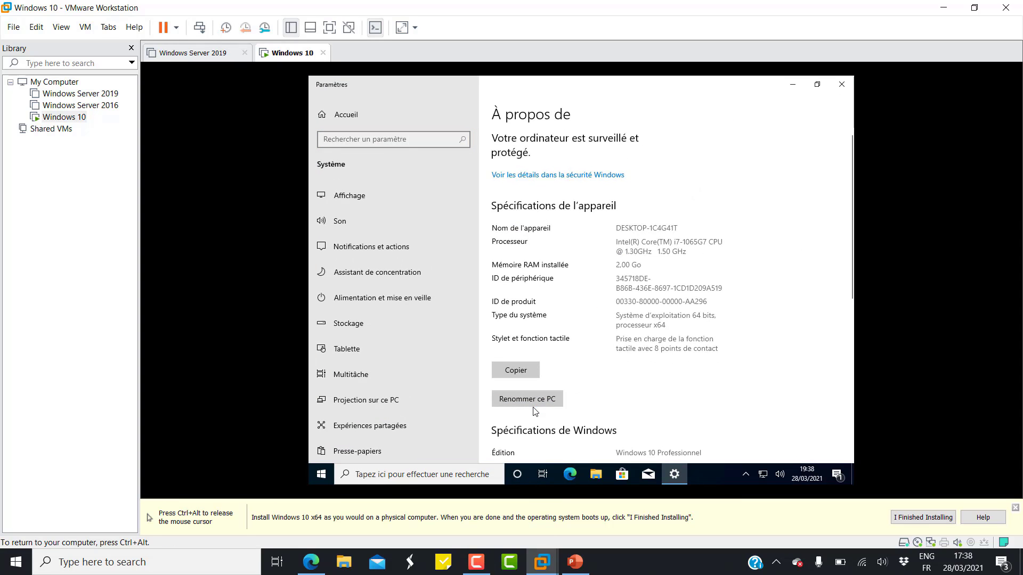
left_click(534, 400)
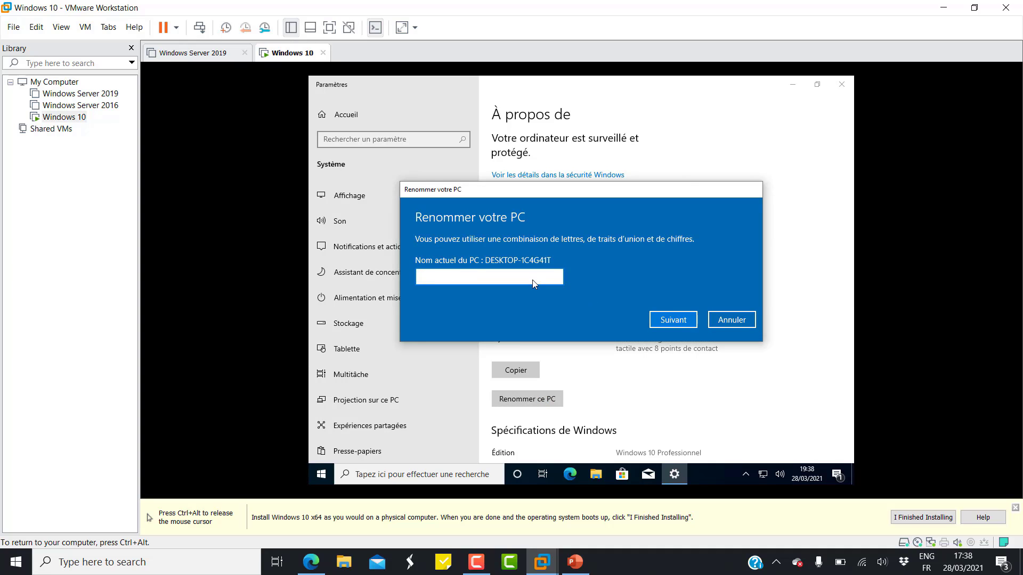
type("Windows10")
left_click(672, 320)
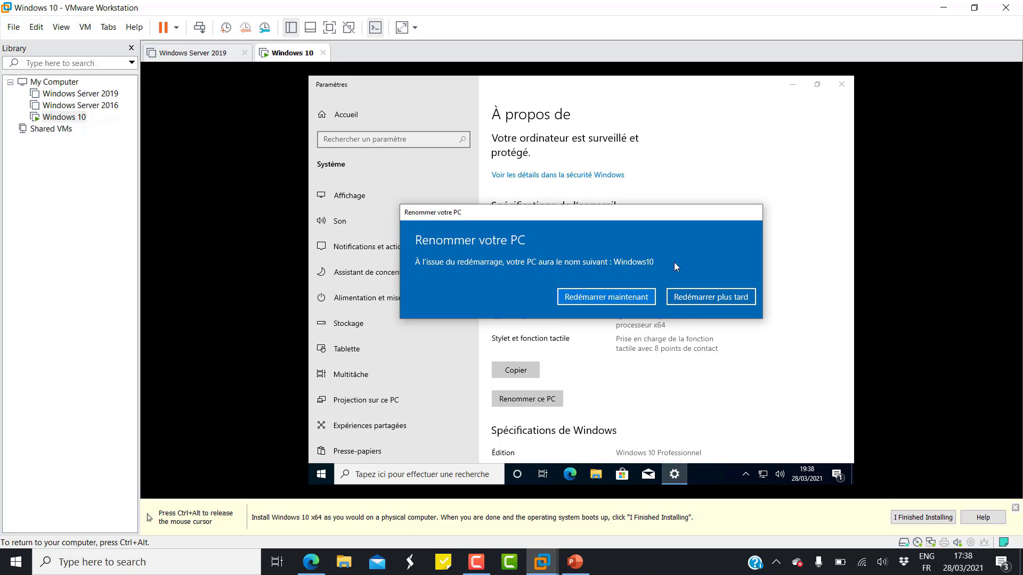
left_click(719, 296)
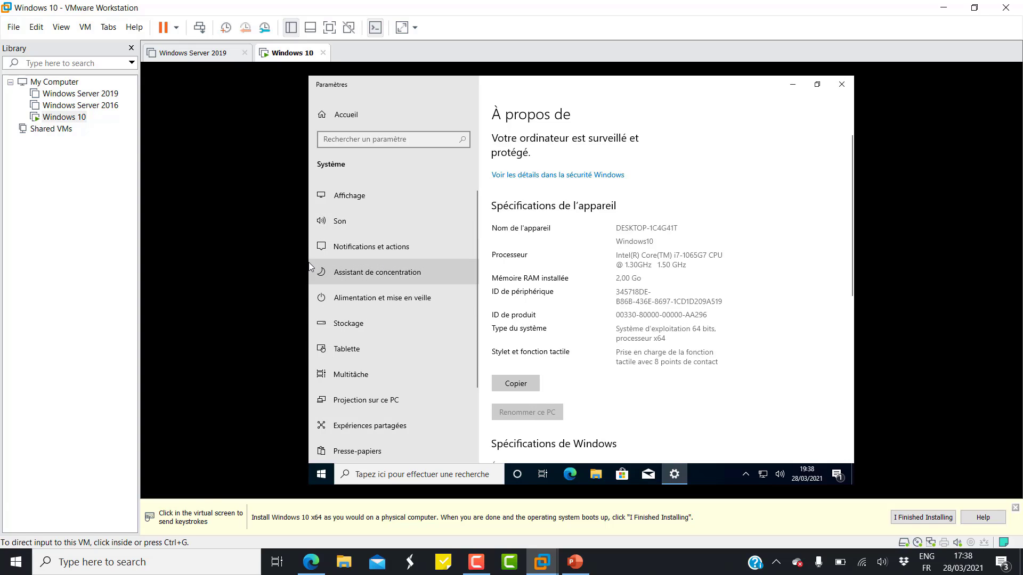
Mount the VMware Tools disc and launch its installer from DVD drive D: in Ce PC.
right_click(60, 118)
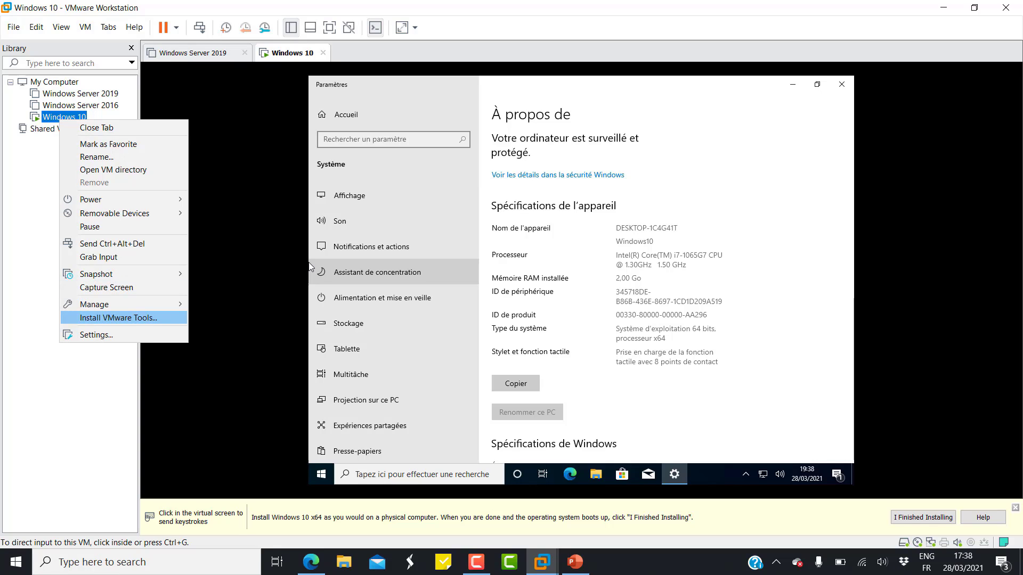
left_click(312, 266)
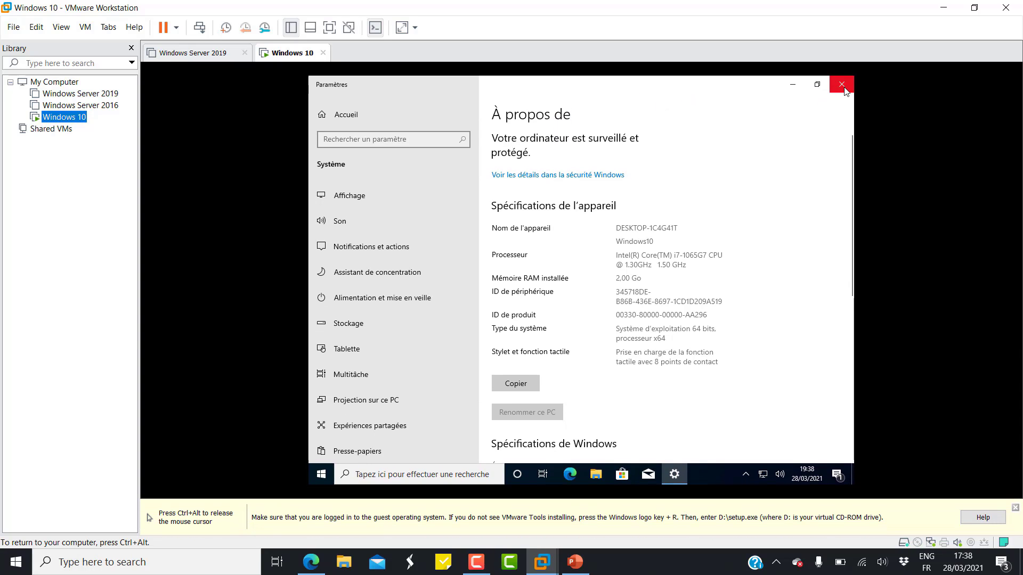
left_click(842, 88)
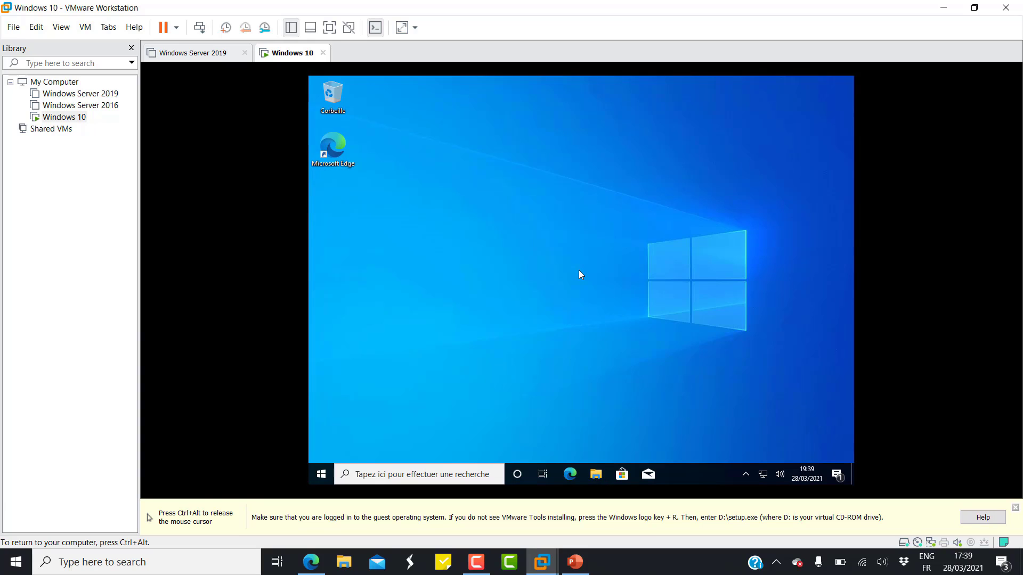
key("super+e")
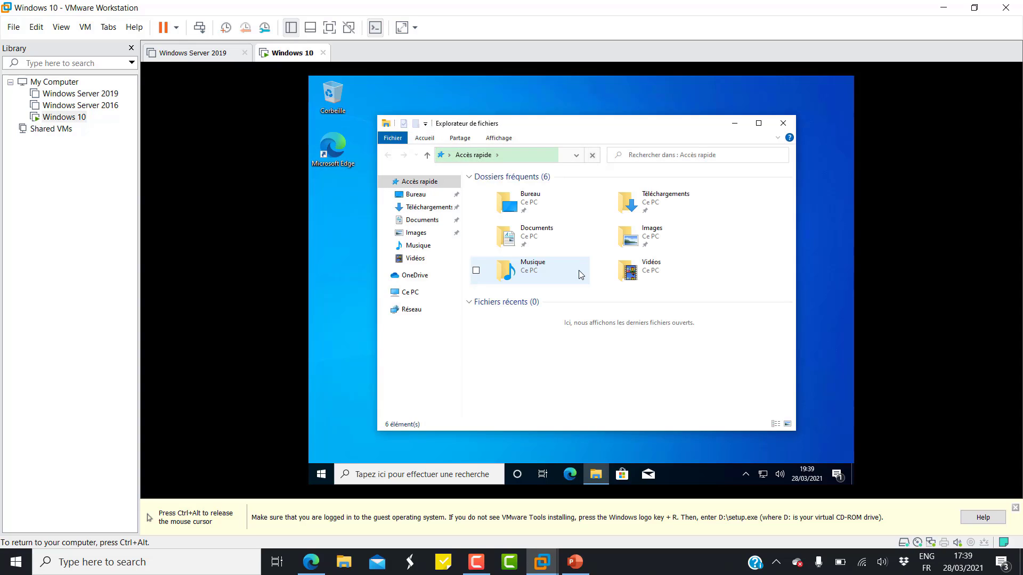
left_click(404, 294)
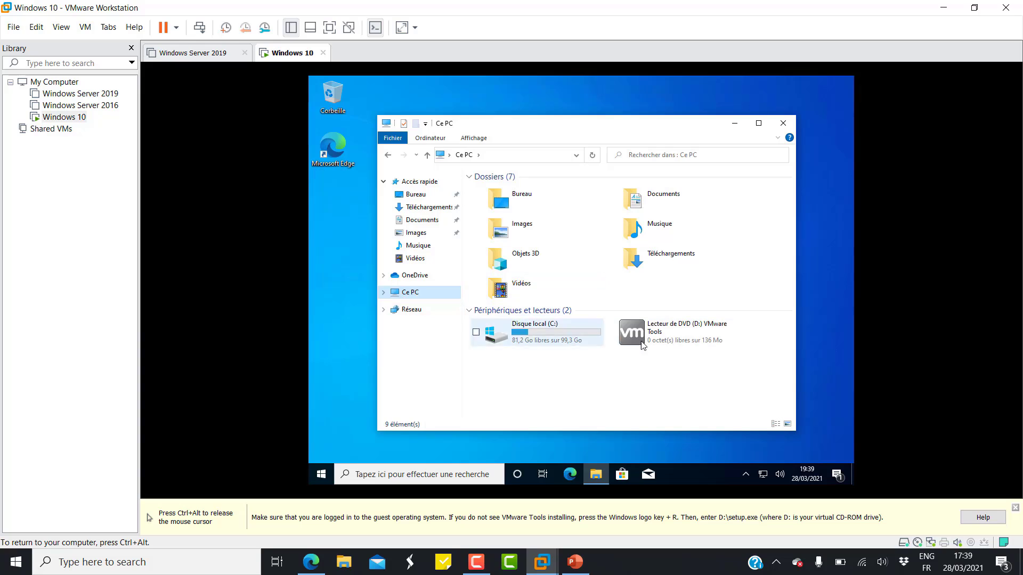
left_click(678, 340)
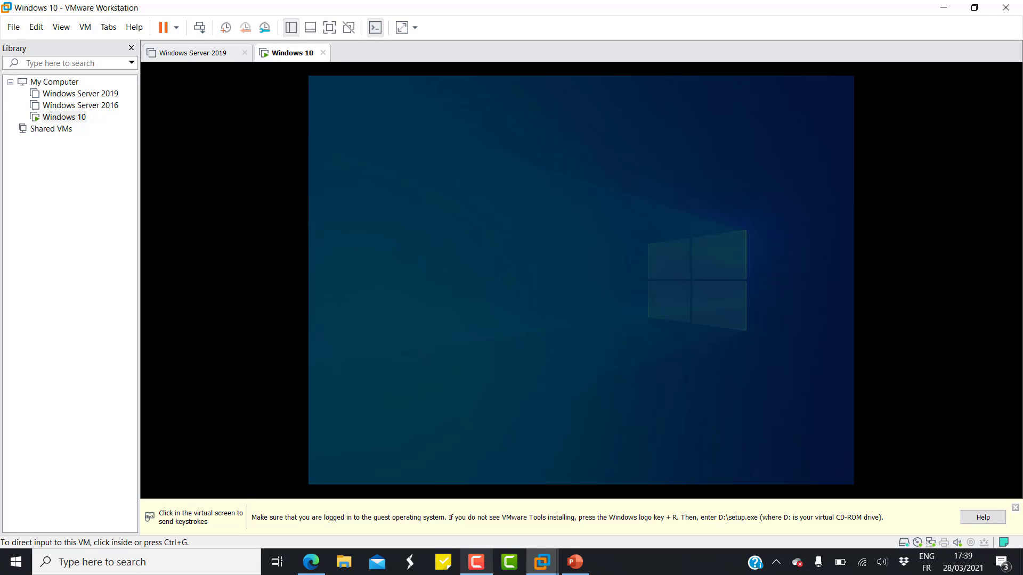
left_click(676, 327)
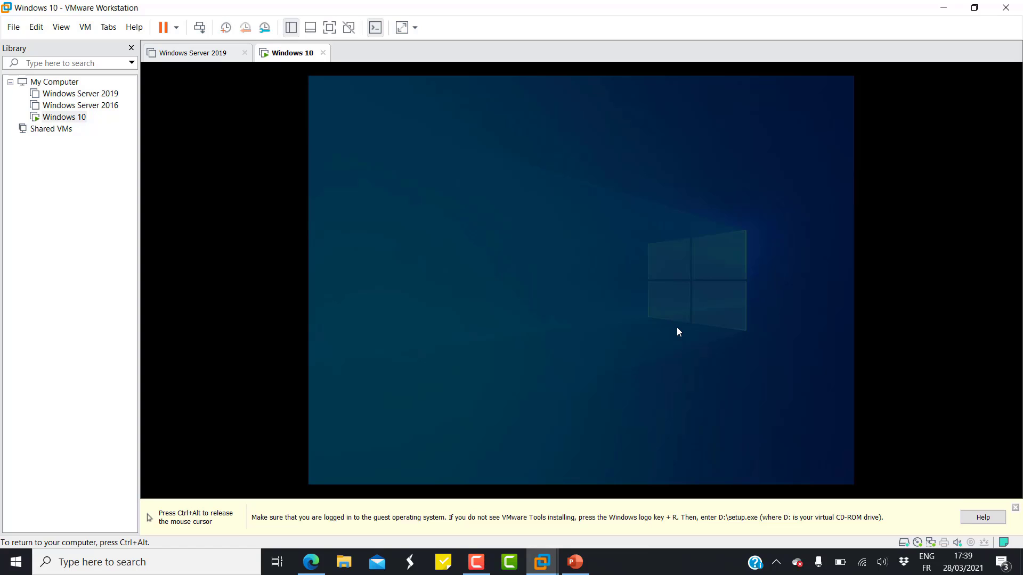
Complete a Typique VMware Tools install, dismiss the restart prompt and close File Explorer.
left_click(539, 349)
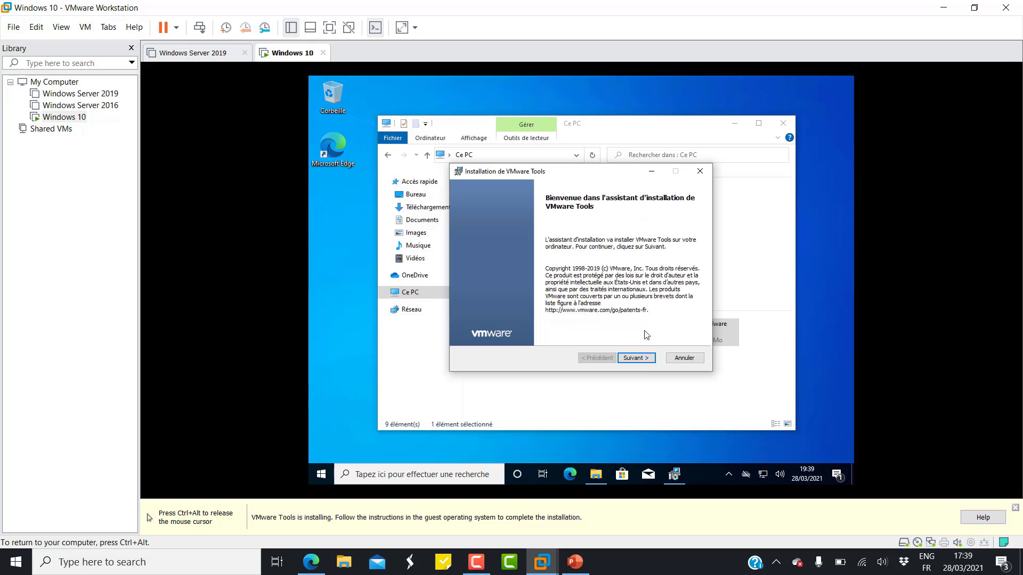
left_click(646, 358)
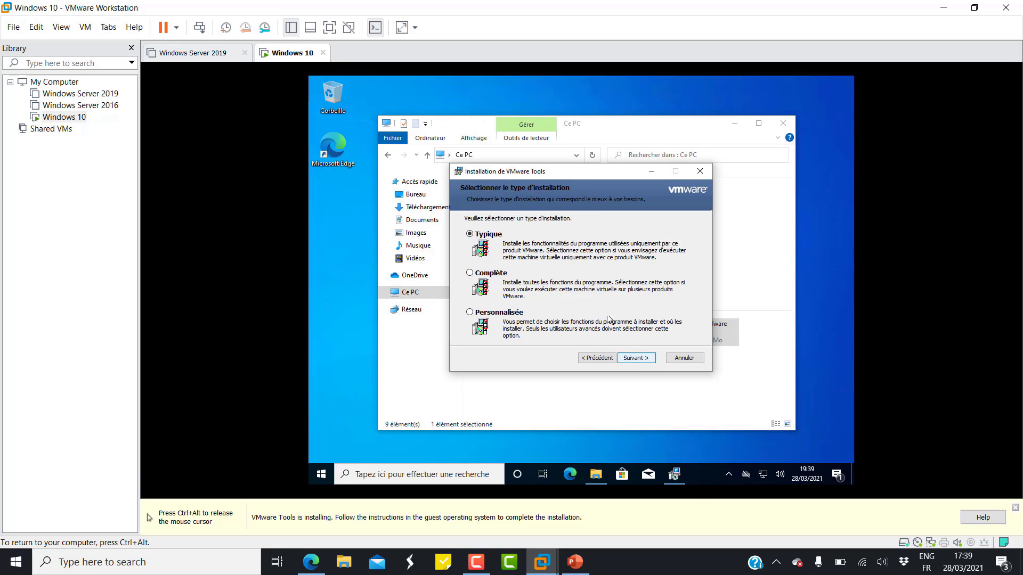
left_click(643, 360)
left_click(643, 362)
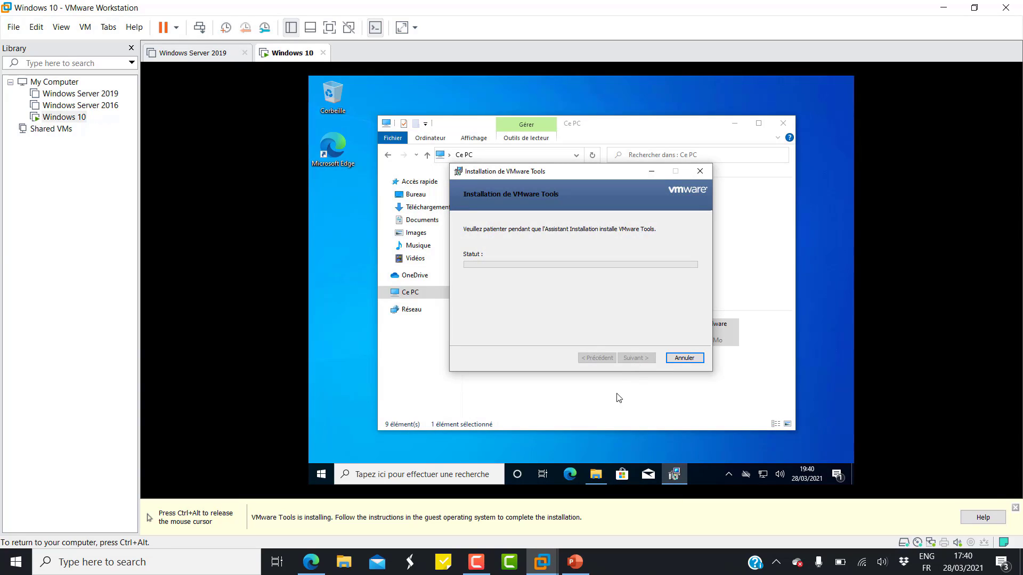
left_click(647, 444)
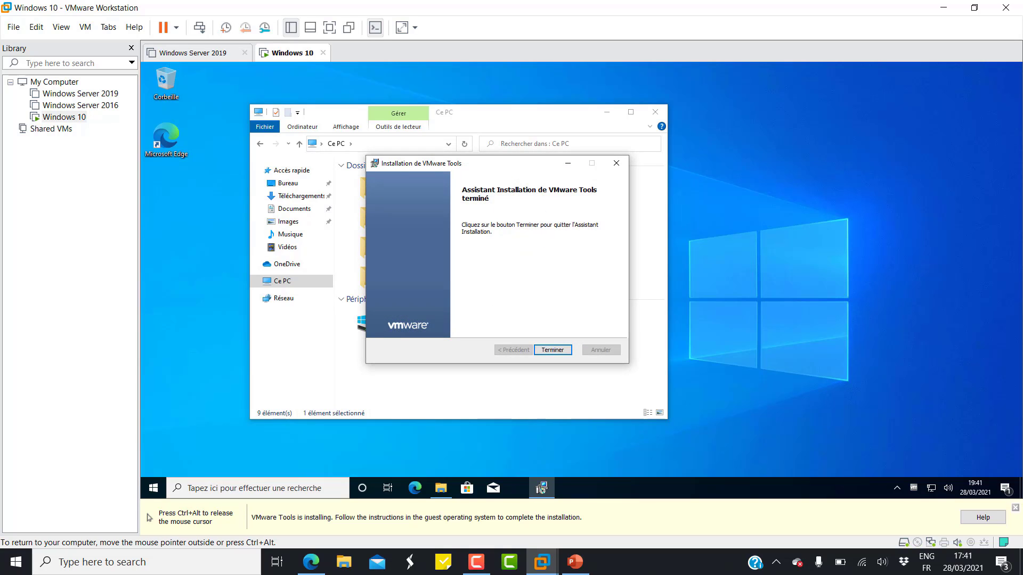
left_click(552, 350)
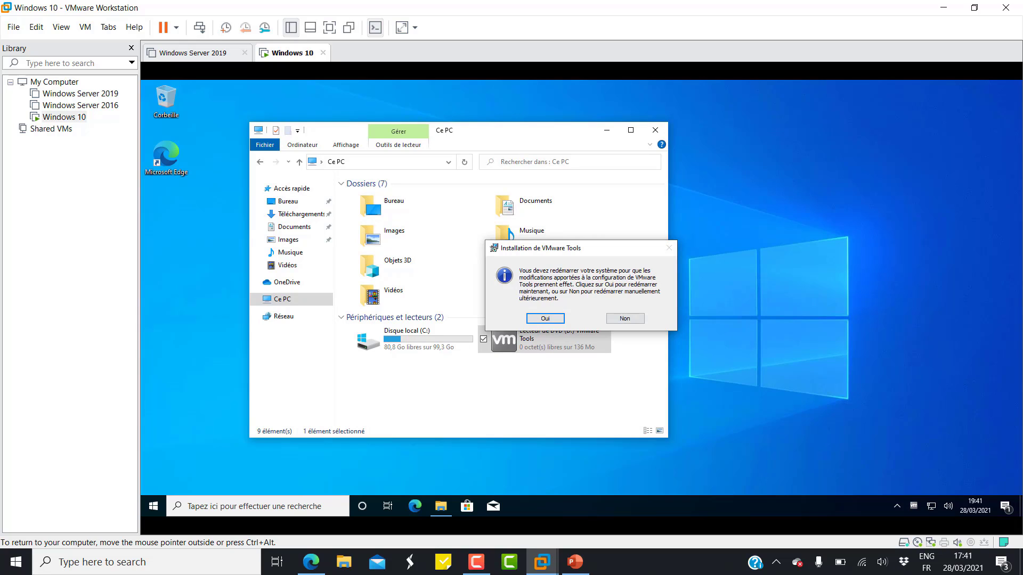
left_click(655, 130)
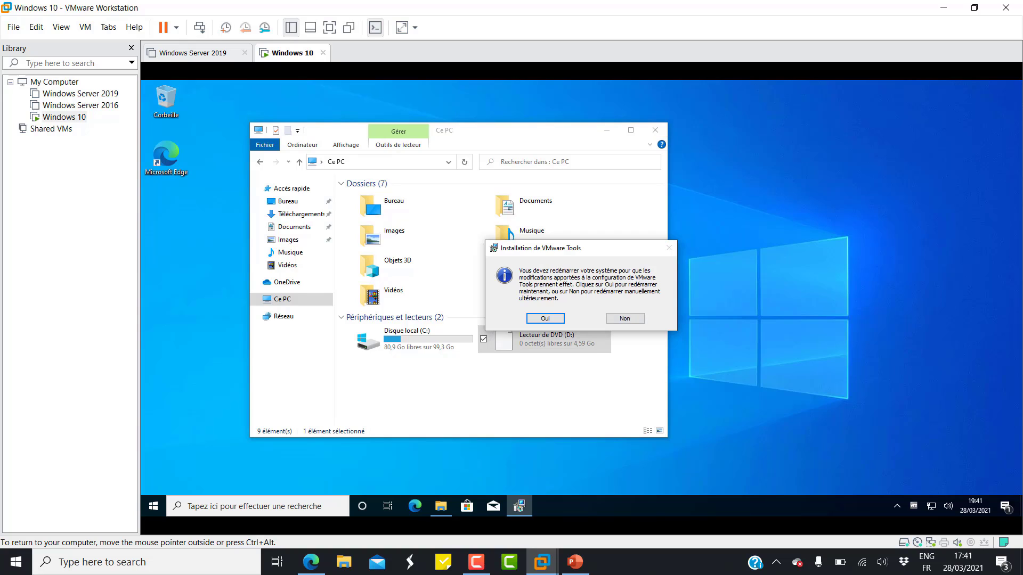
key("Return")
left_click(655, 131)
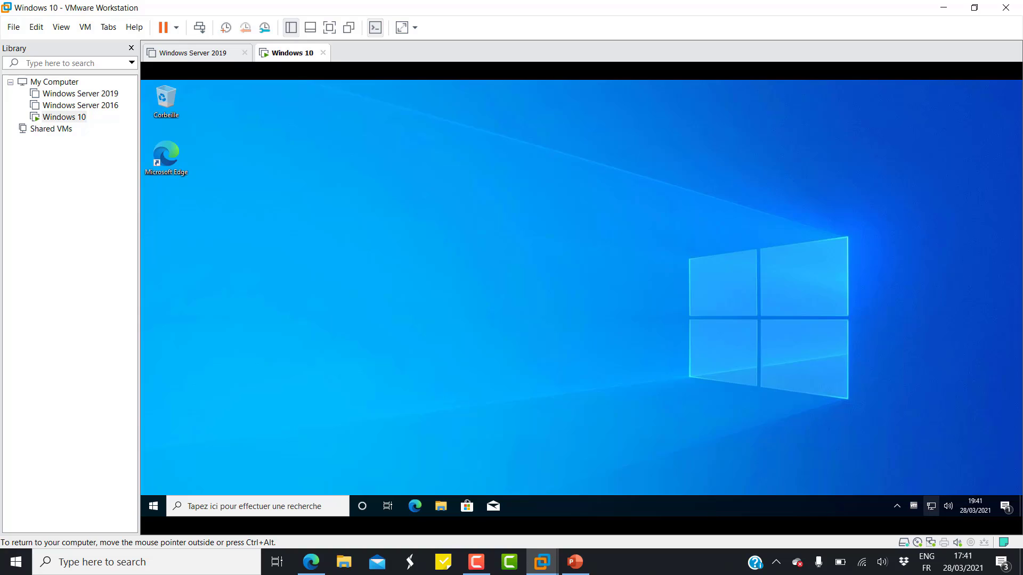
Open Network Connections from the tray network icon and bring up Ethernet0's Propriétés dialog.
right_click(931, 506)
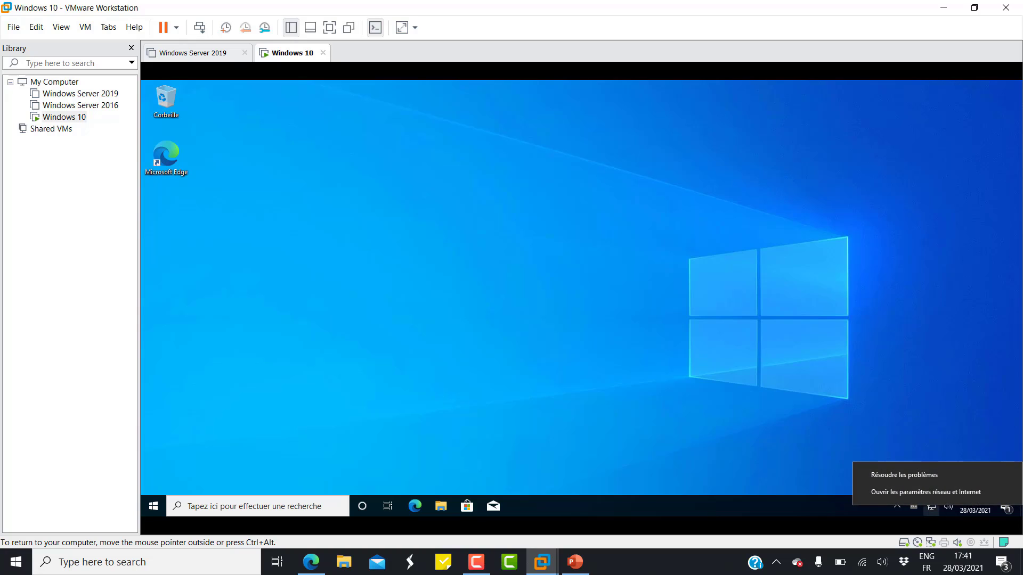
left_click(926, 492)
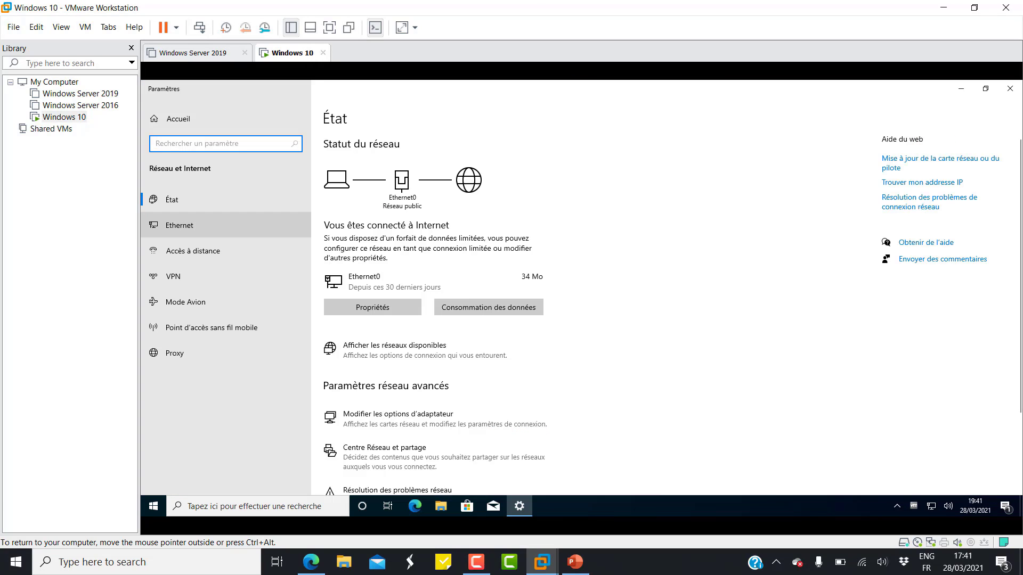
left_click(179, 225)
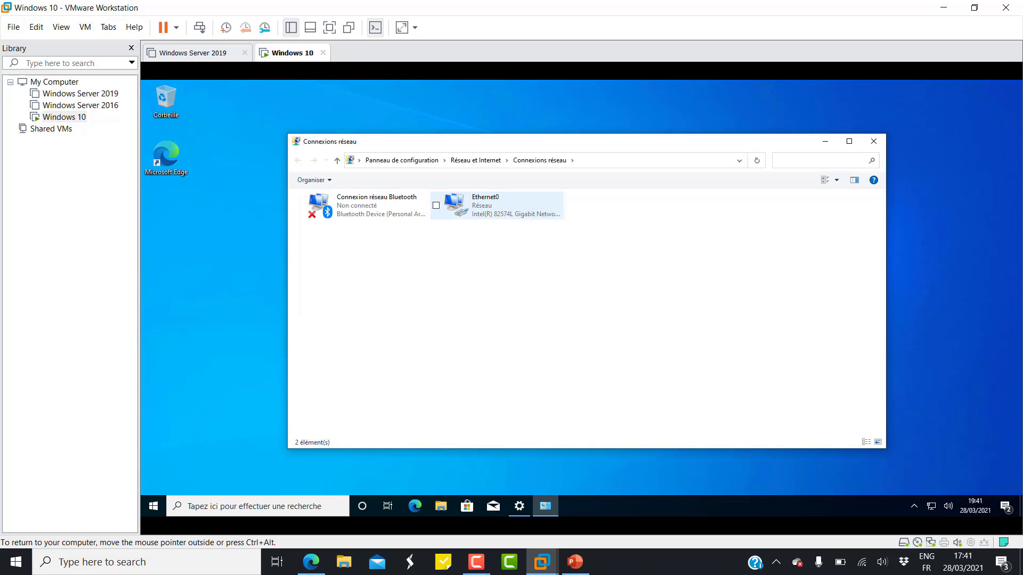
left_click(497, 205)
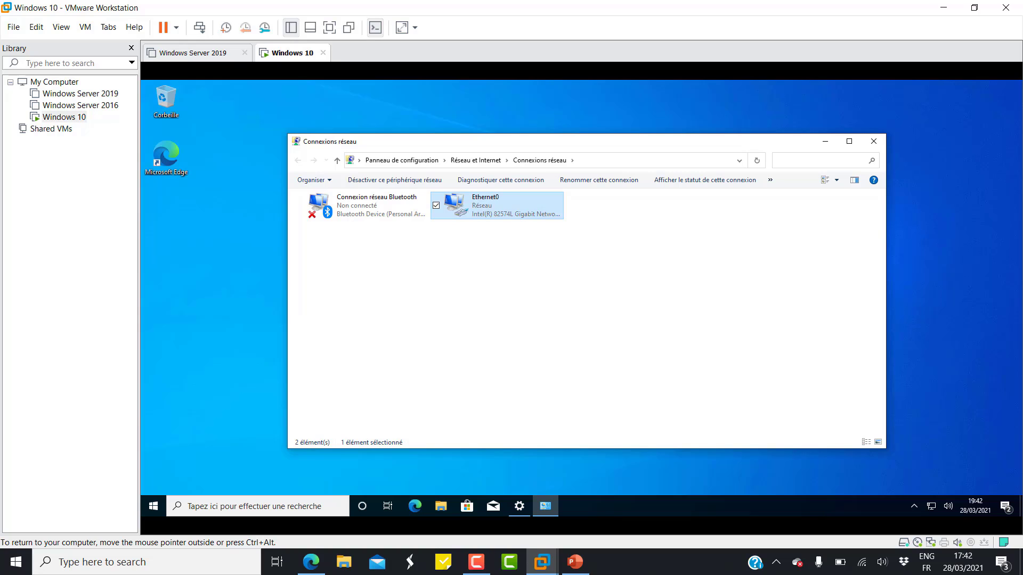
right_click(386, 210)
left_click(417, 311)
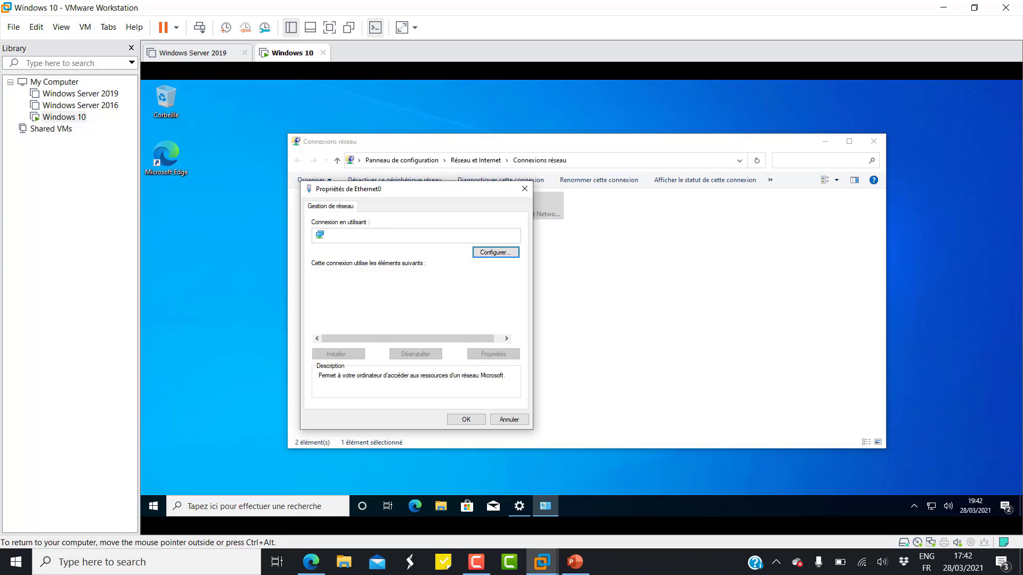
Set Ethernet0's TCP/IPv4 to static IP 10.10.10.10 with subnet mask 255.255.255.0.
left_click(384, 303)
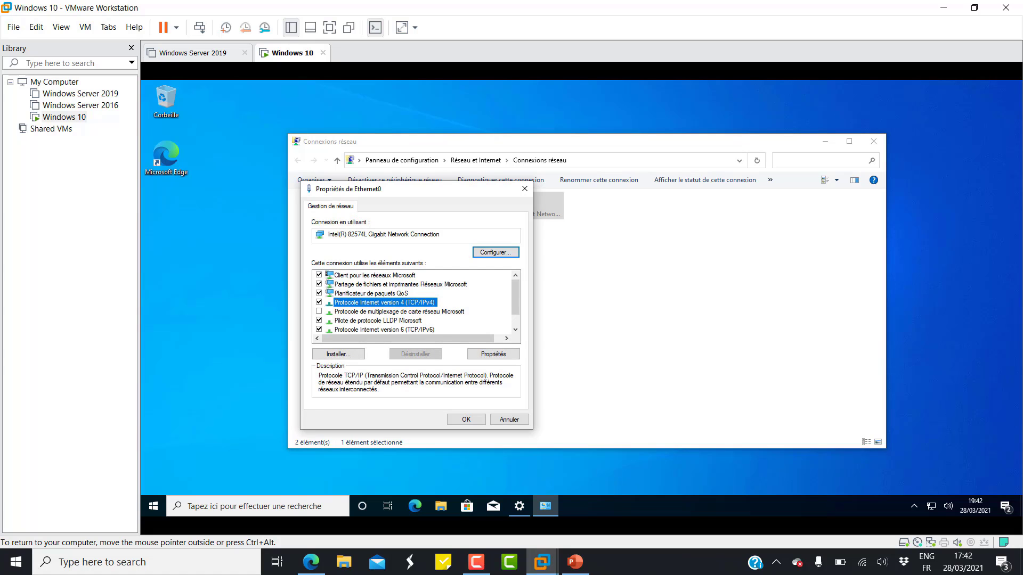
left_click(493, 354)
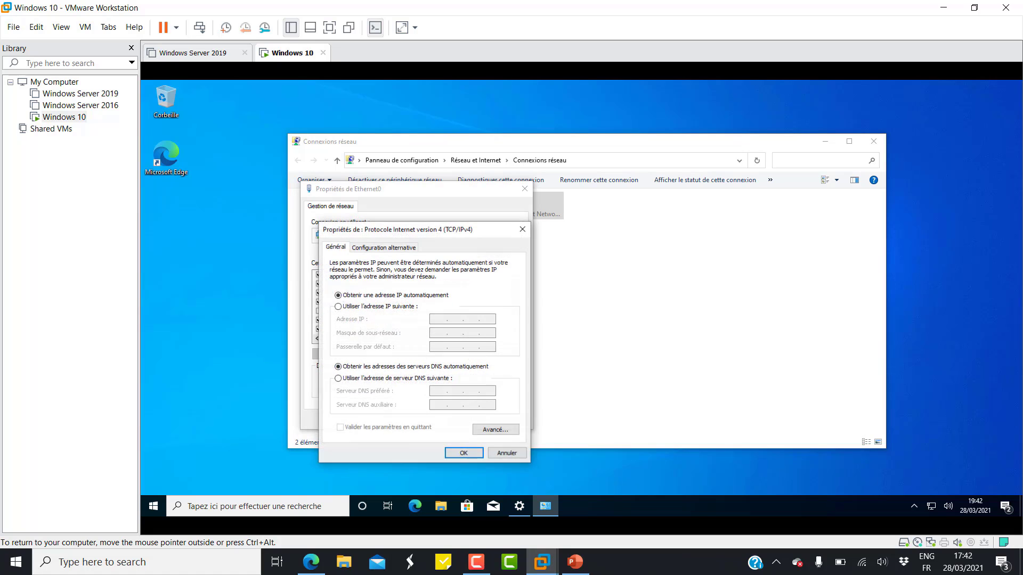
left_click(338, 307)
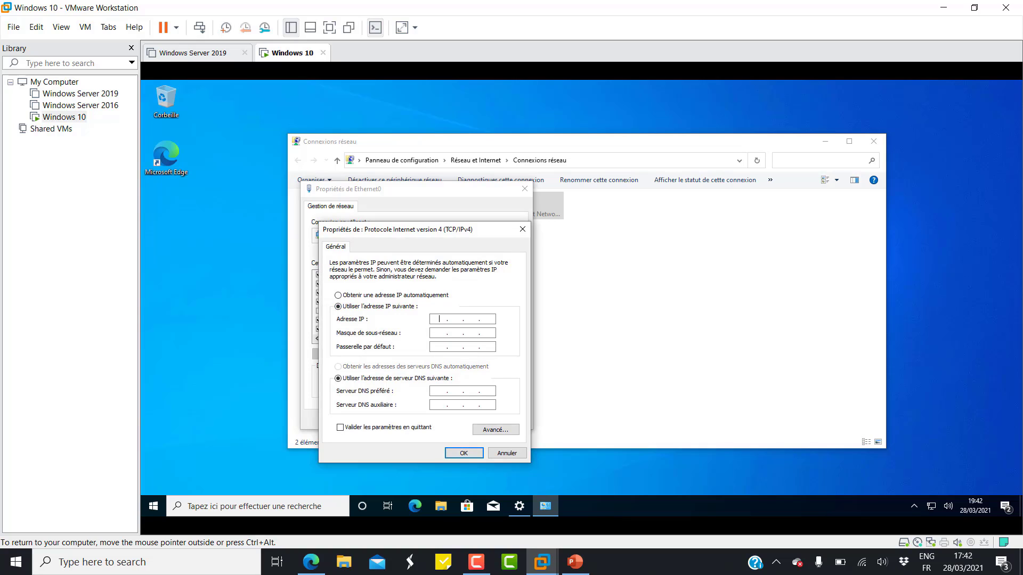
type("10.10.10.10")
key("Tab")
left_click(454, 333)
key("BackSpace")
type("255 . 255")
Add gateway 10.10.10.2 and DNS 8.8.8.8, save, and close the network windows.
key("Tab")
type("10 . 10 . 10 .")
key("Tab")
key("Tab")
type("8.8.8.8")
key("Return")
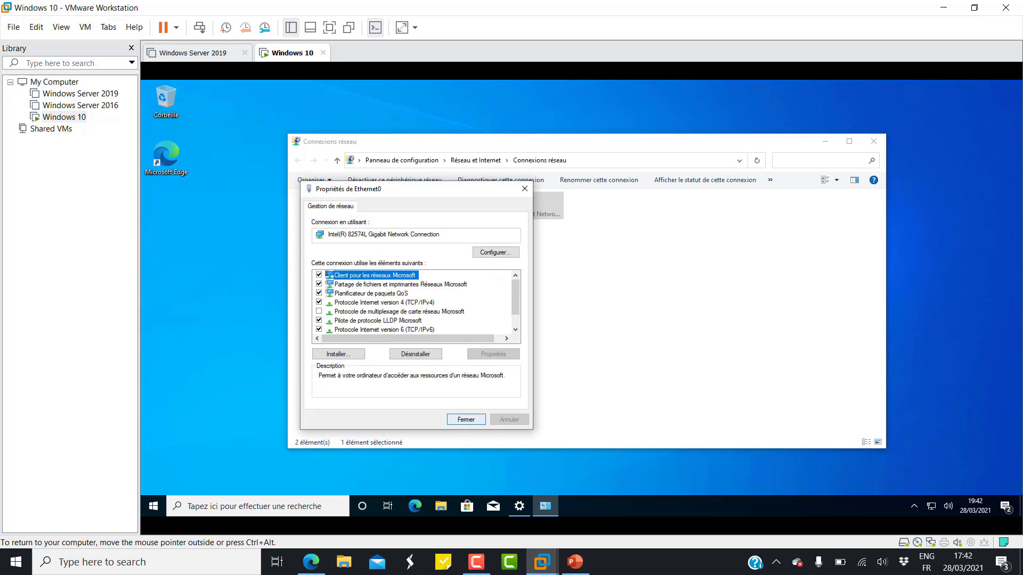
key("Return")
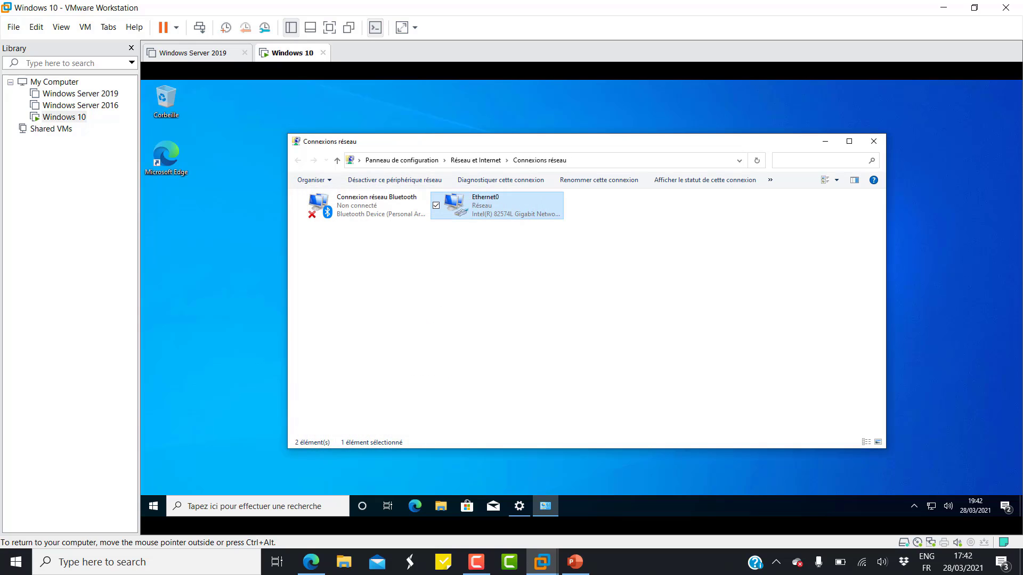
left_click(873, 141)
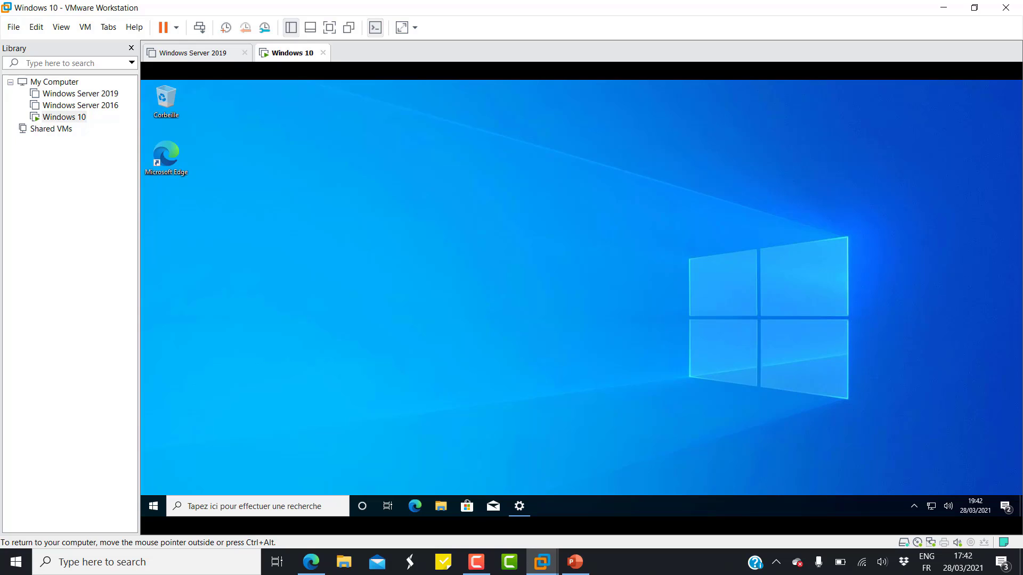
Restart the Windows 10 guest from the Start button's quick menu.
right_click(154, 506)
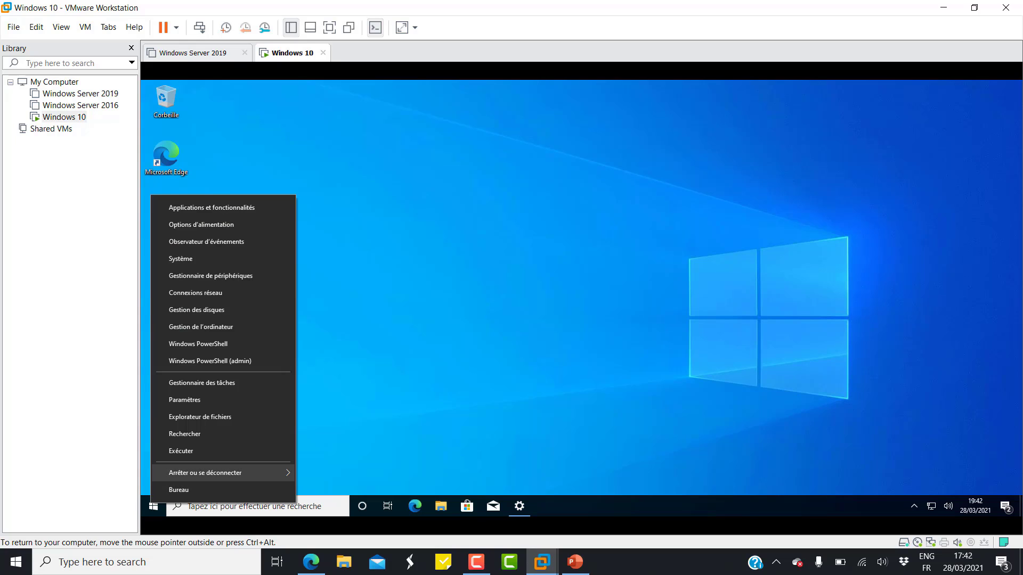
mouse_move(239, 472)
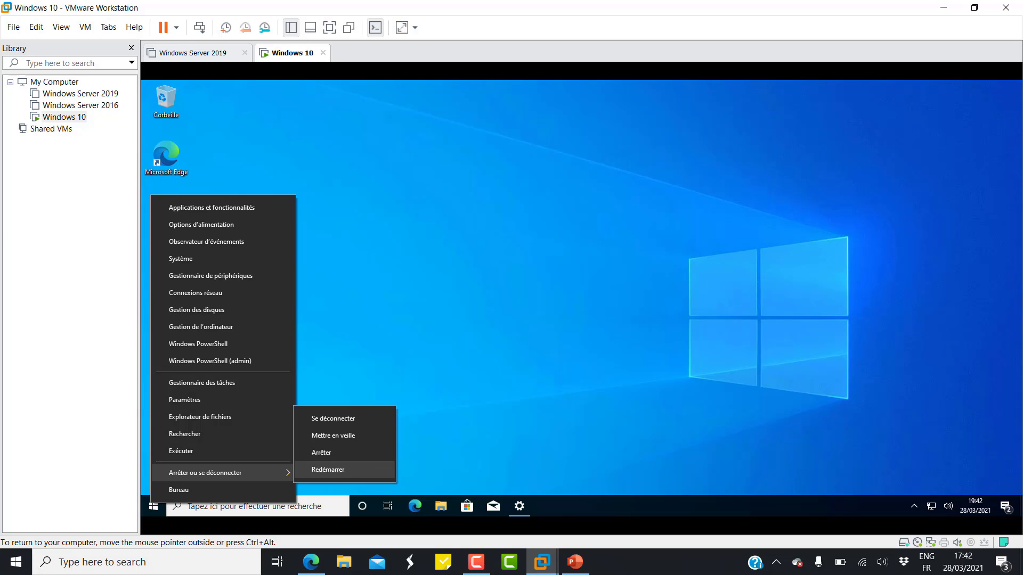
left_click(327, 470)
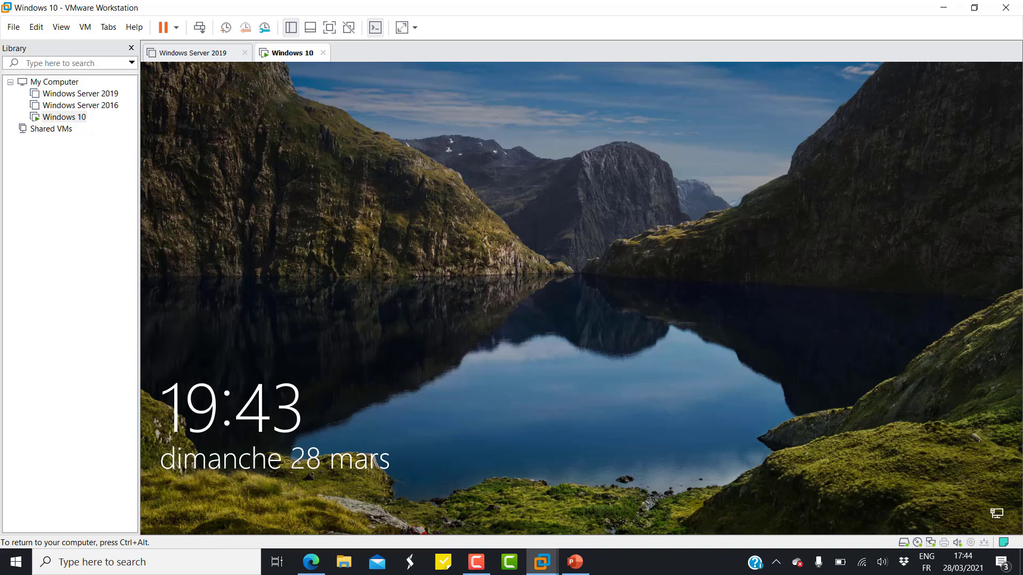
Send Ctrl+Alt+Del from the VM menu and sign in with the local account password.
key("ctrl+alt")
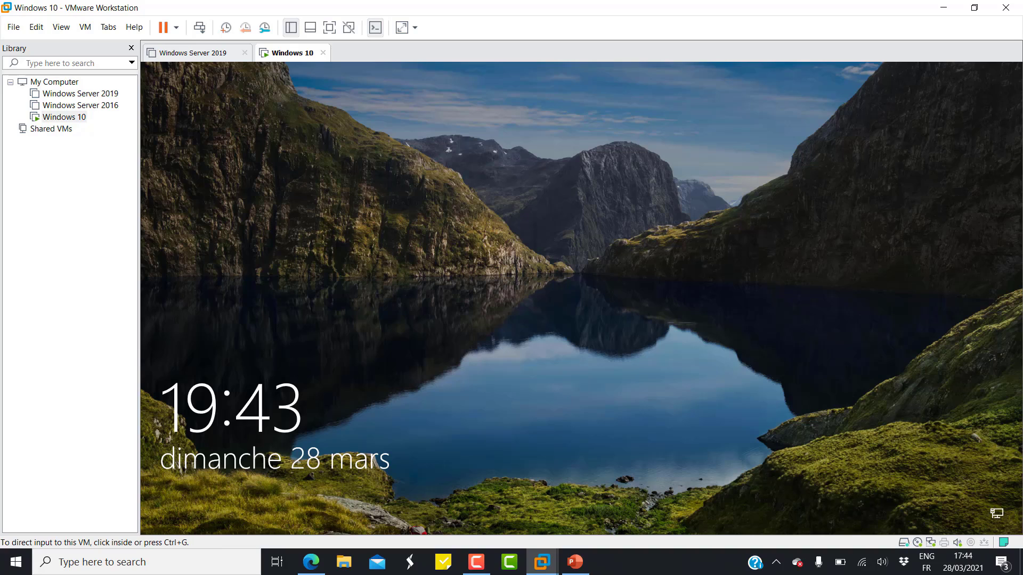
left_click(85, 27)
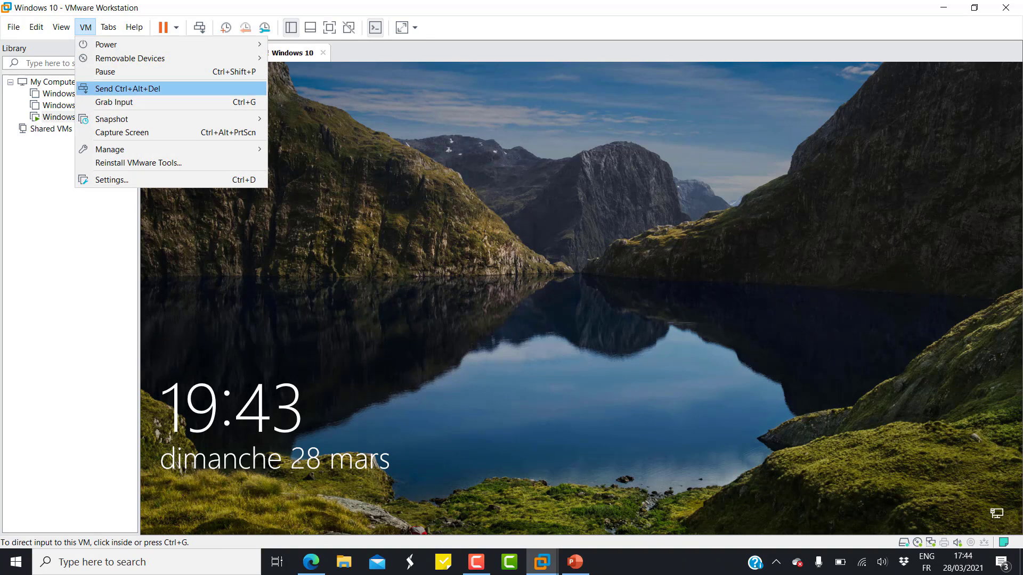
left_click(128, 88)
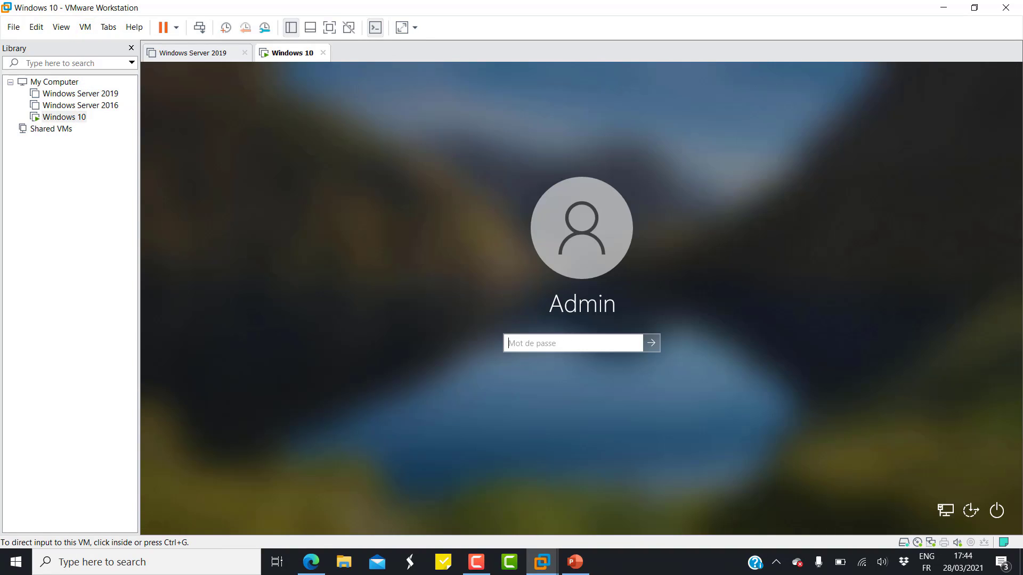
left_click(573, 343)
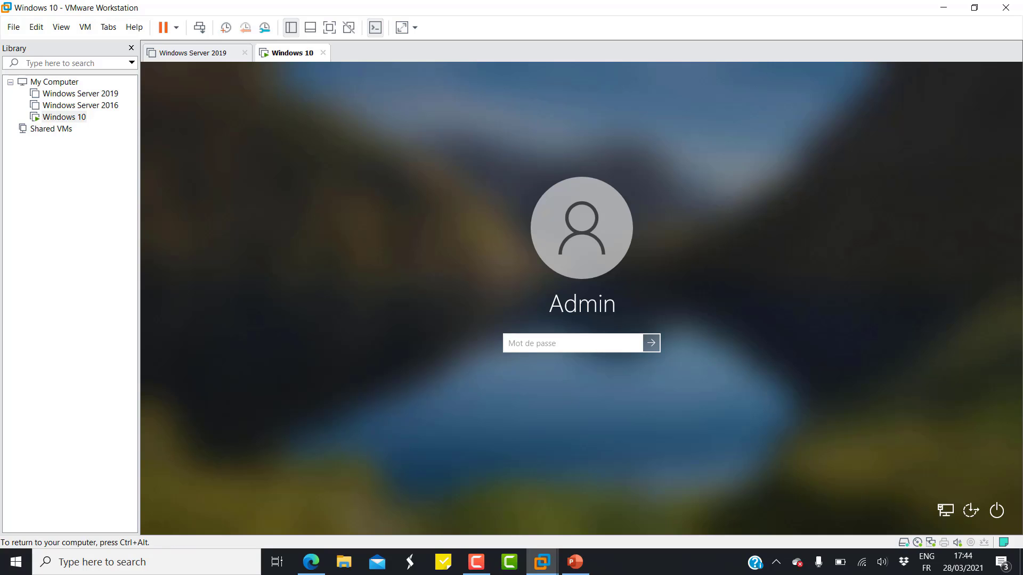
type("•••••••••")
key("Return")
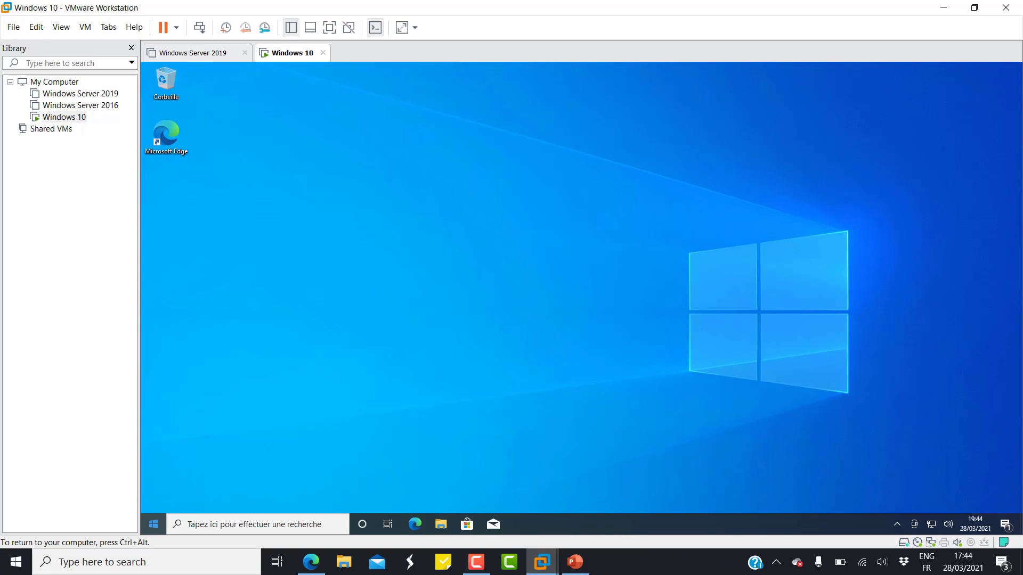
right_click(154, 524)
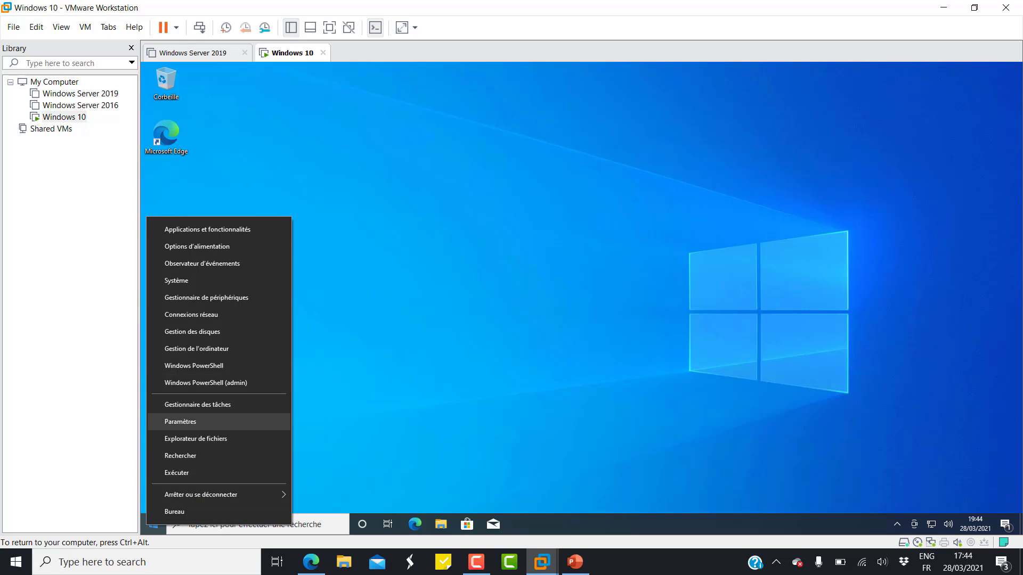
left_click(176, 280)
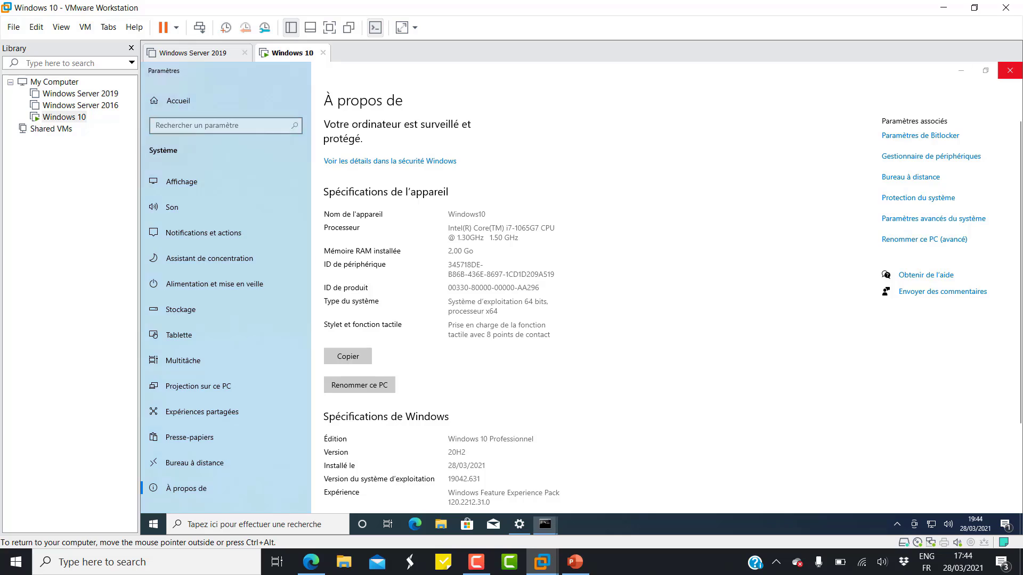
left_click(1010, 70)
right_click(160, 522)
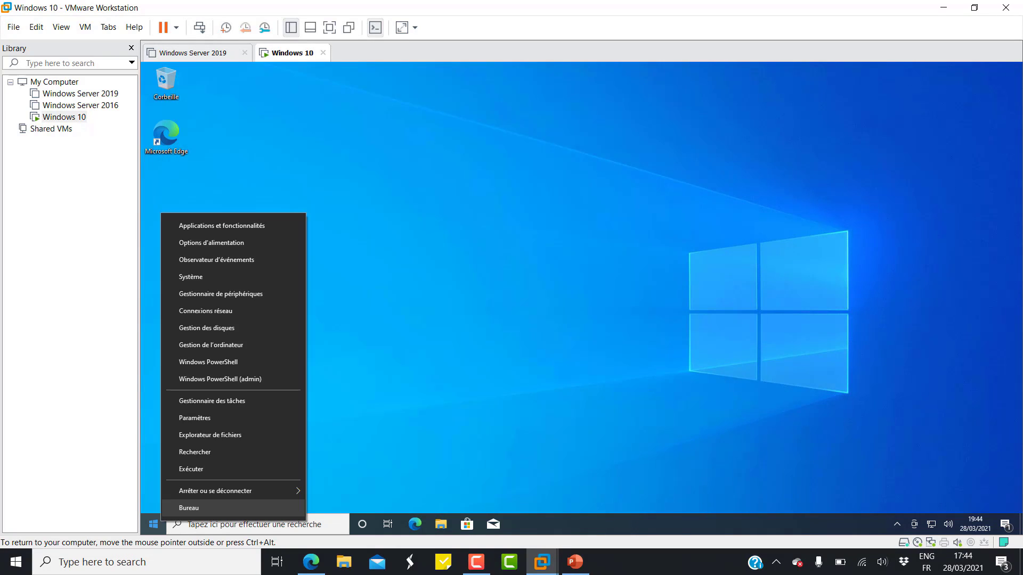
left_click(224, 379)
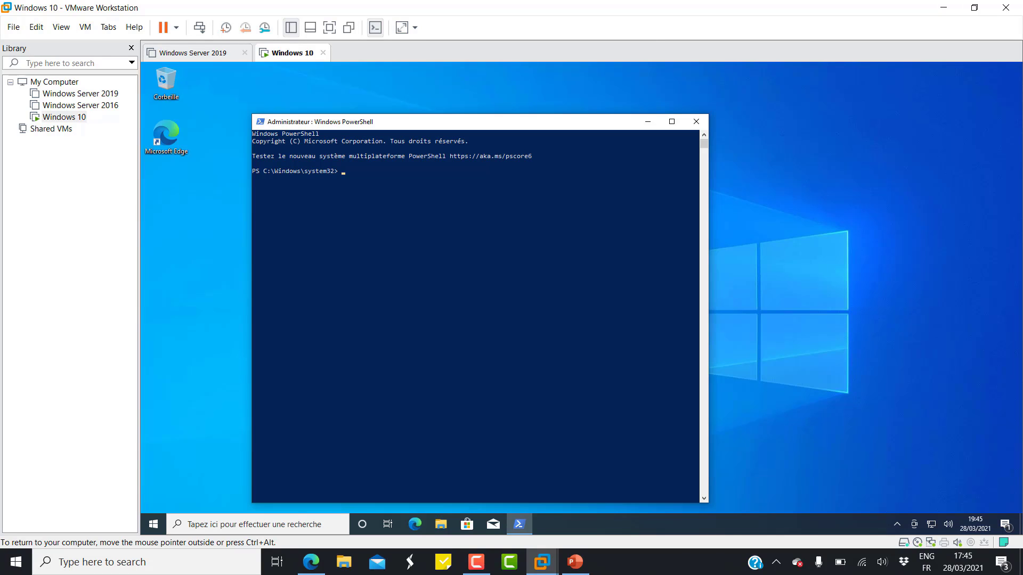
type("ipconfig")
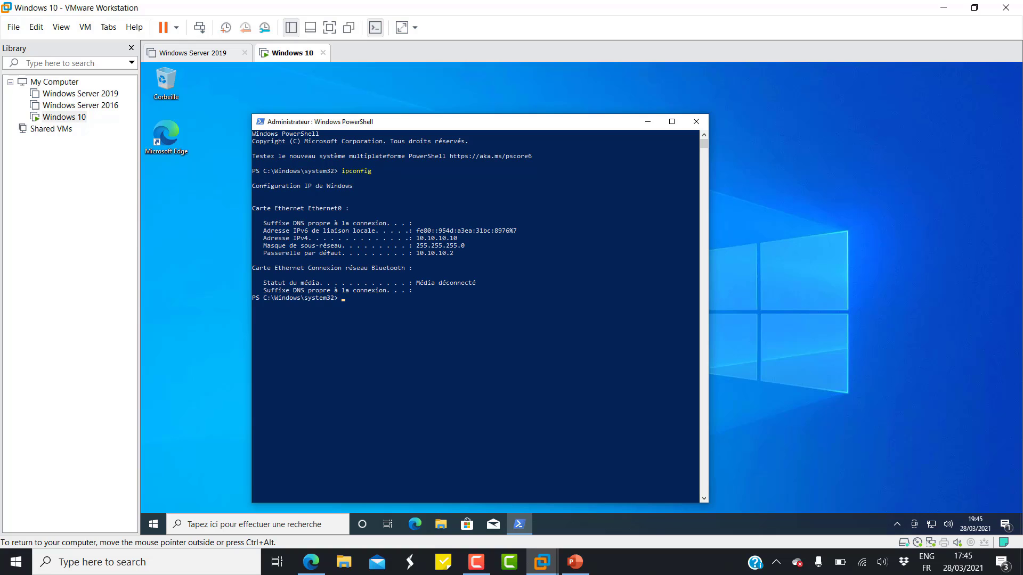
left_click(696, 122)
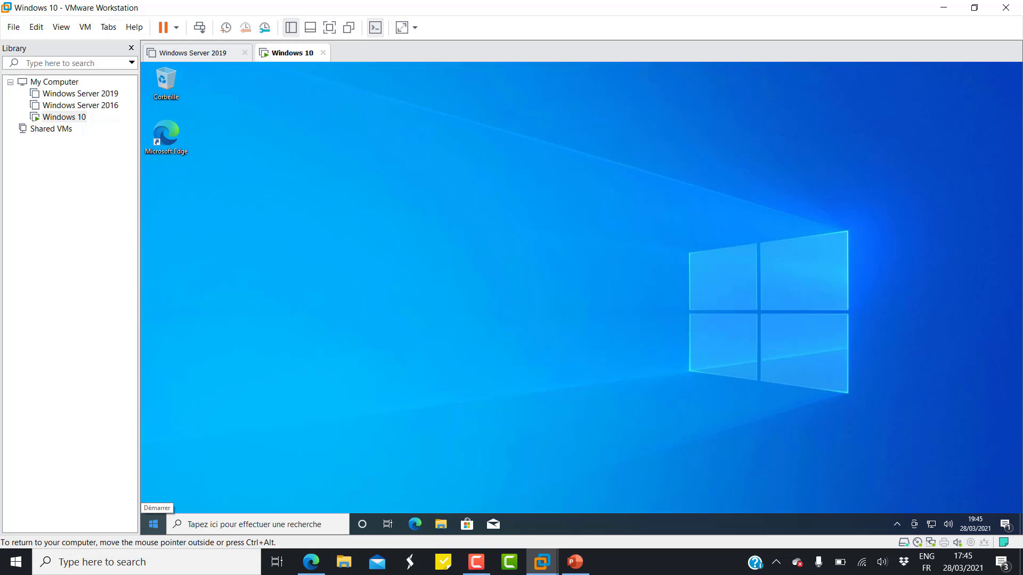
Run a Windows Update check in Settings > Mise à jour et sécurité.
right_click(154, 524)
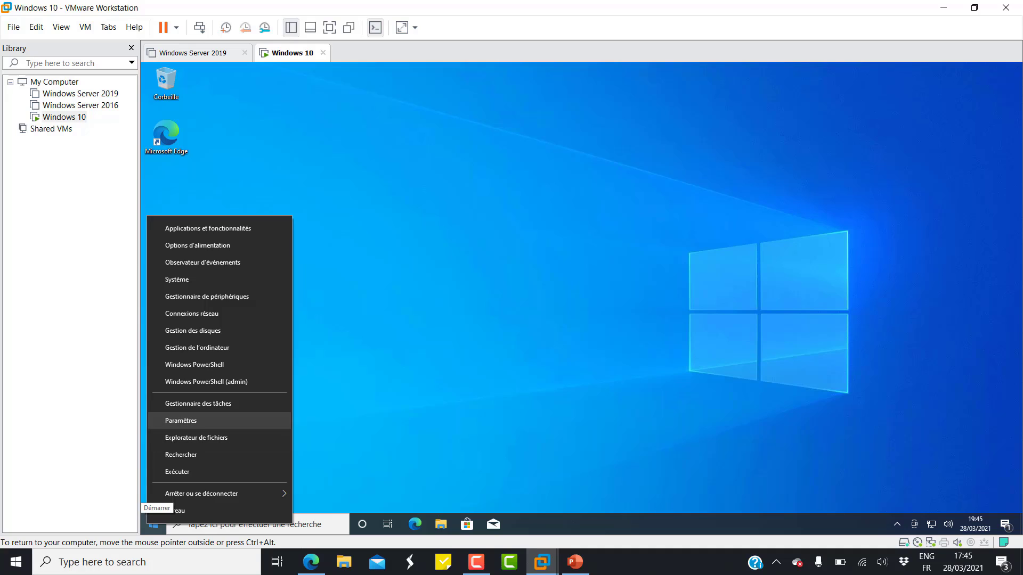
left_click(180, 420)
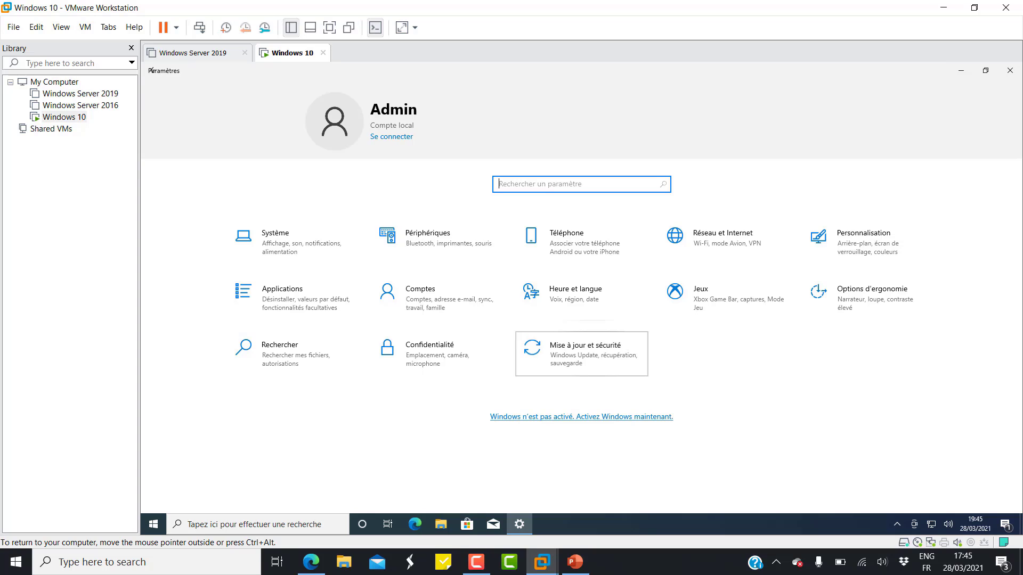
left_click(589, 352)
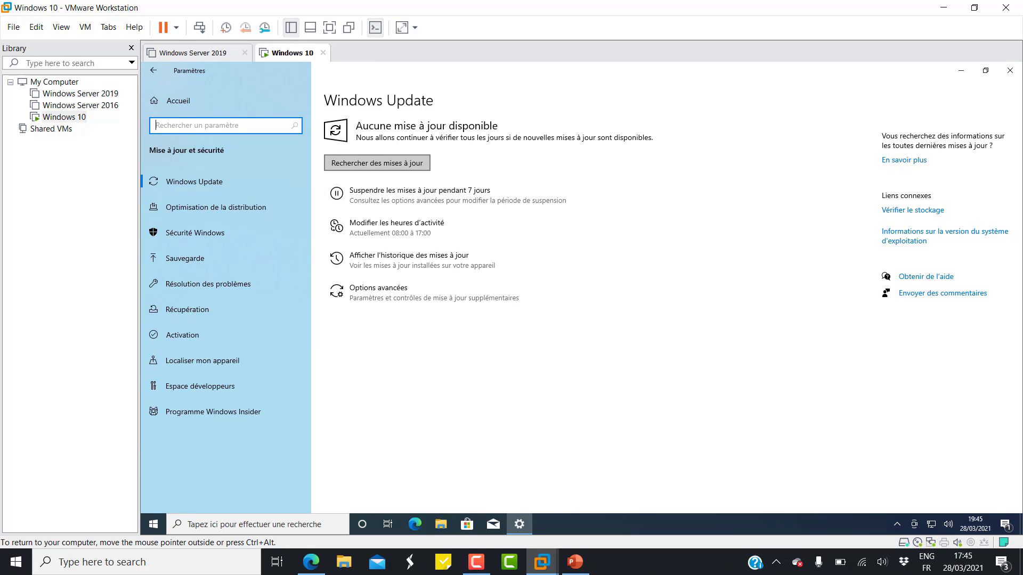
left_click(377, 162)
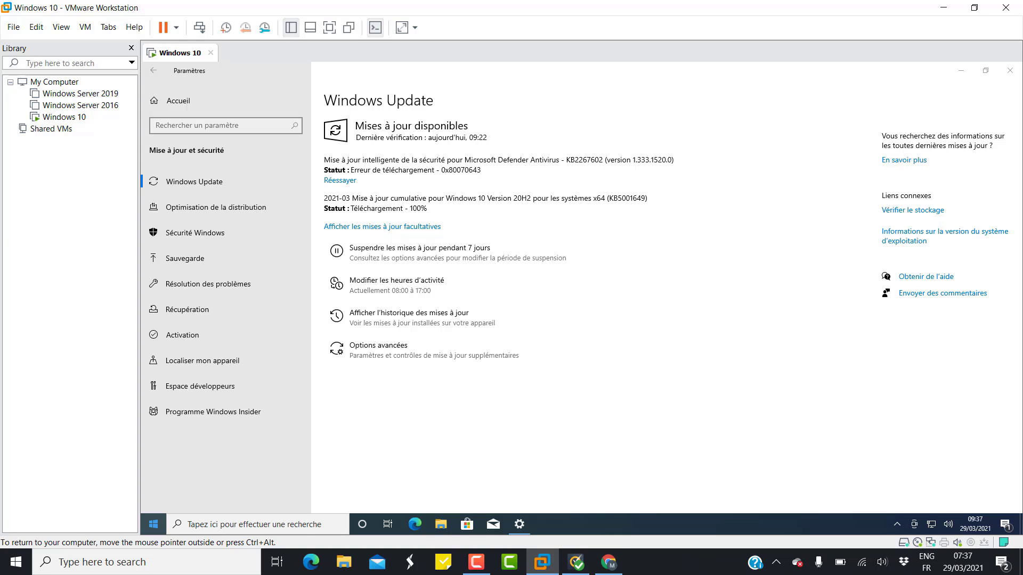
Restart the guest from Start power options to apply the 2021-03 cumulative update.
left_click(153, 524)
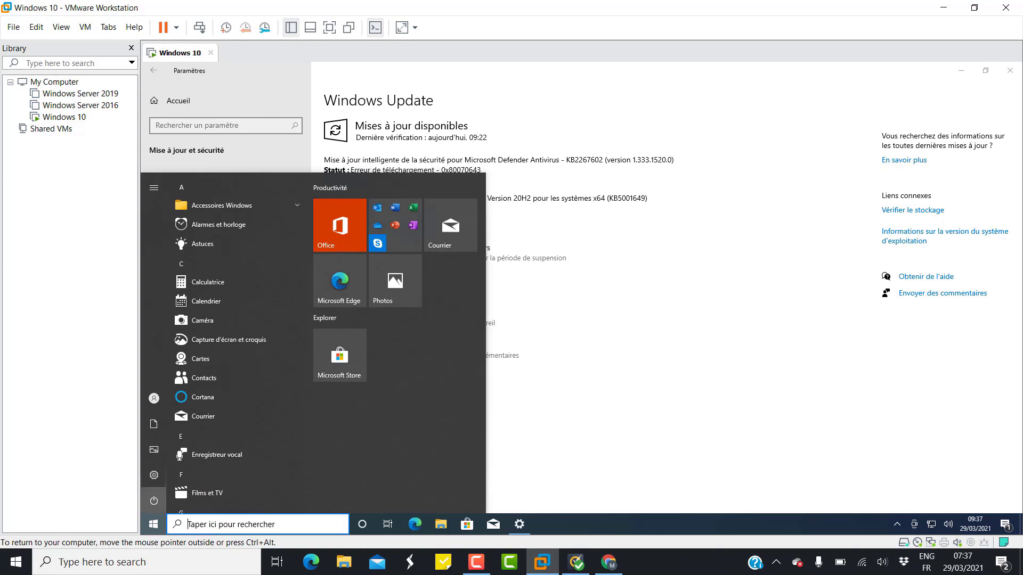
left_click(154, 501)
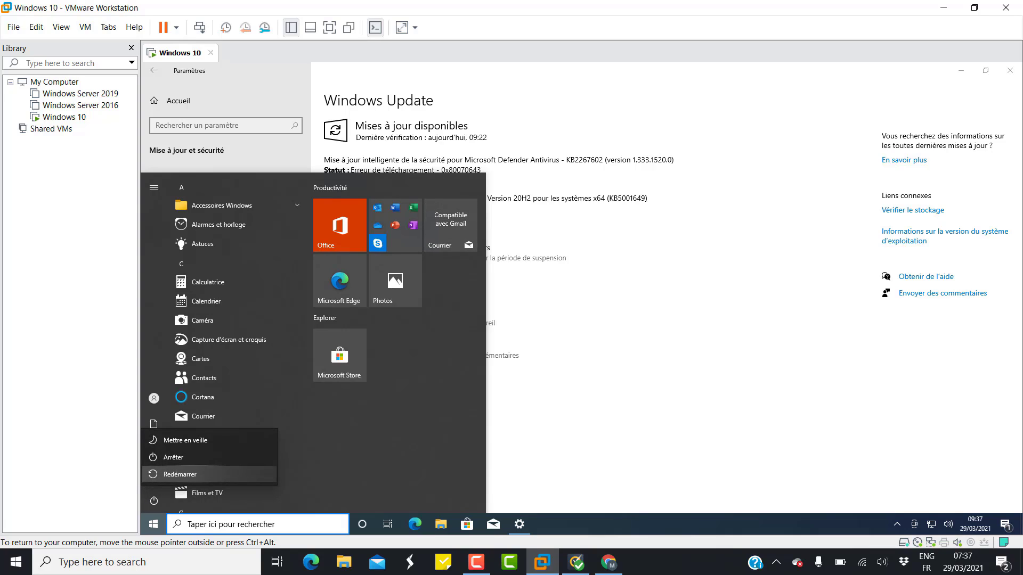
left_click(213, 473)
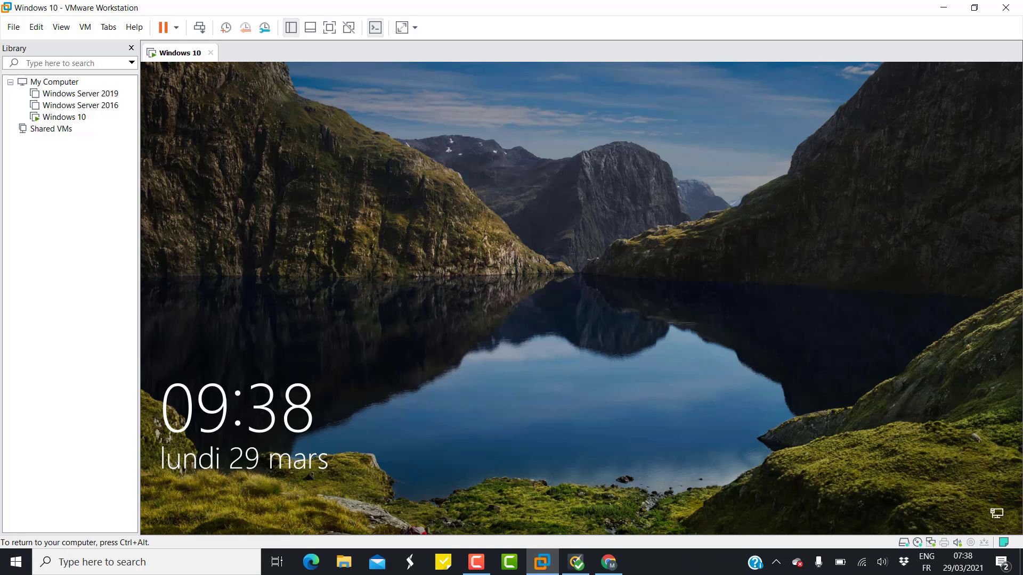
Close the Windows 10 tab with Power Off, then reopen the VM's summary from the Library.
key("ctrl+alt")
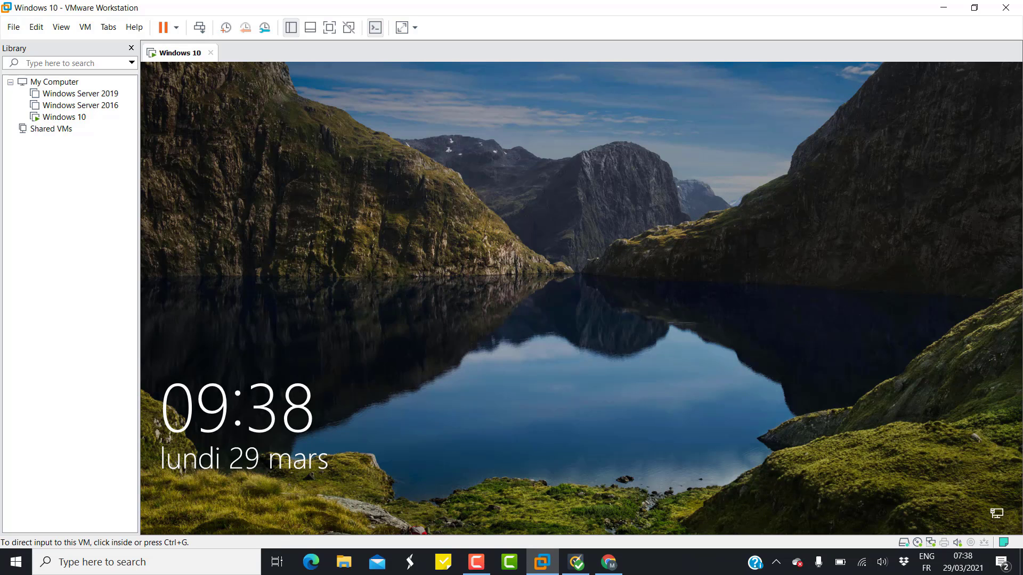
left_click(210, 52)
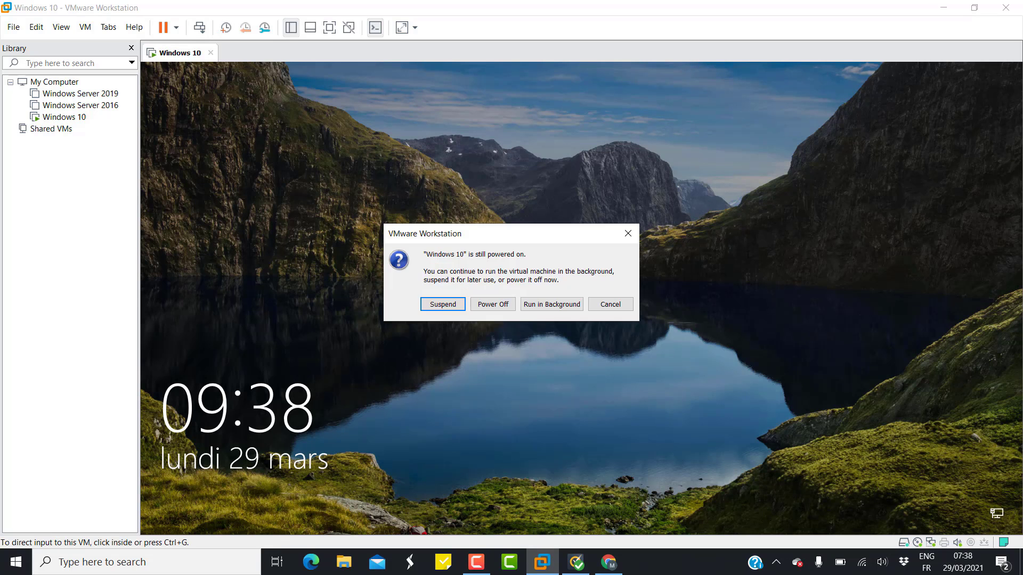
left_click(493, 304)
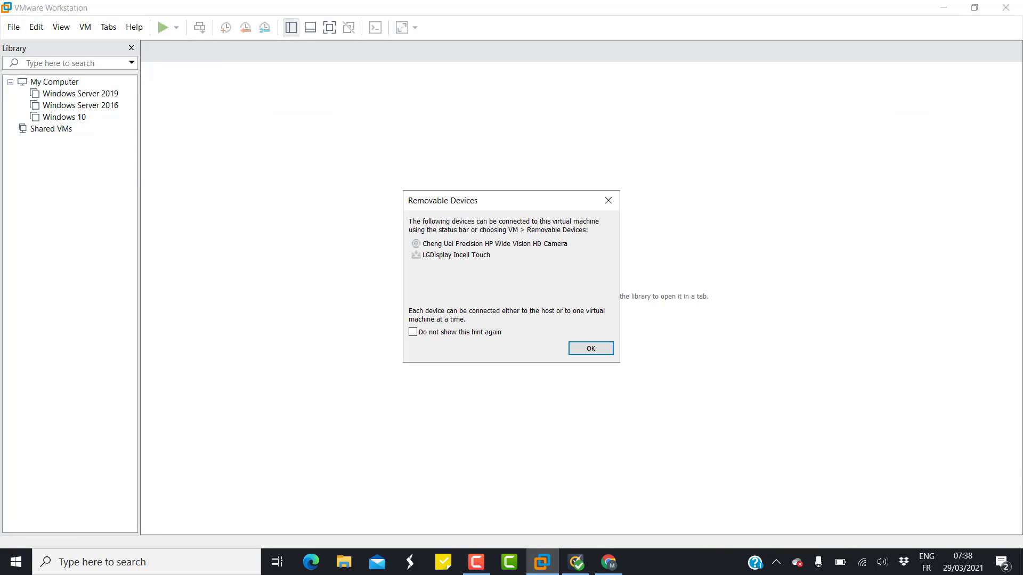
key("Return")
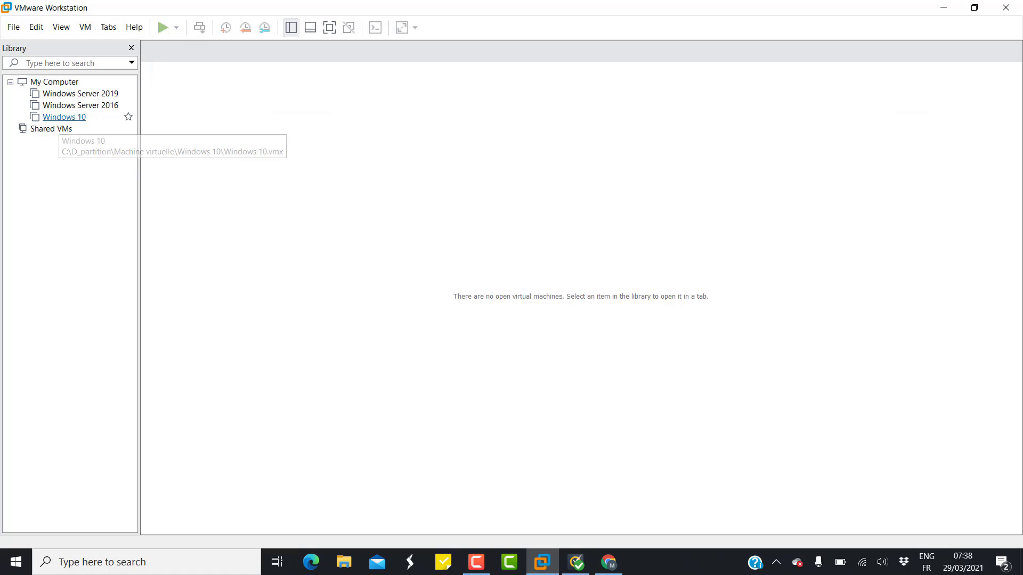
left_click(59, 117)
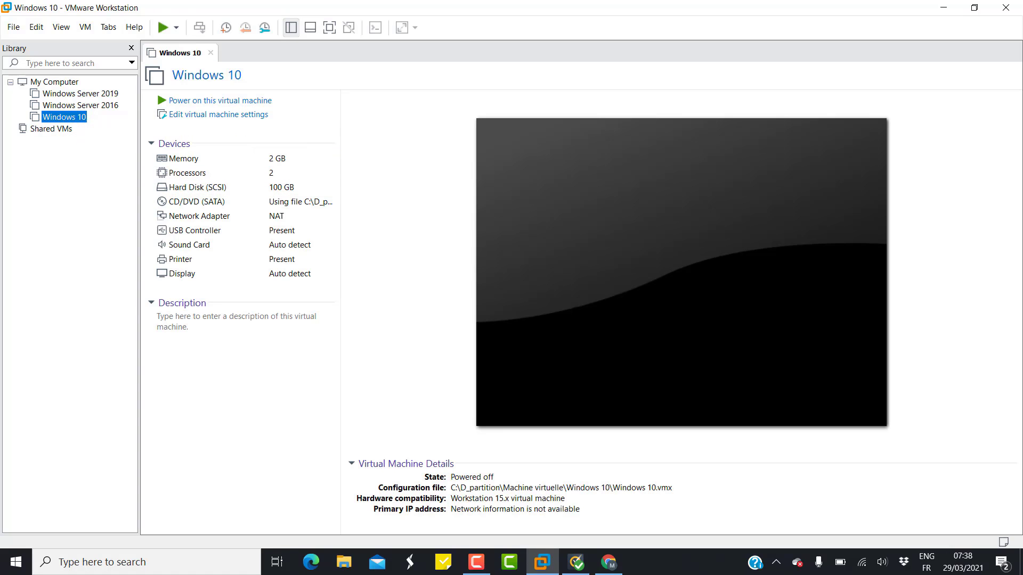
Switch the CD/DVD (SATA) drive from the ISO to Use physical drive, Auto detect, and save.
left_click(218, 115)
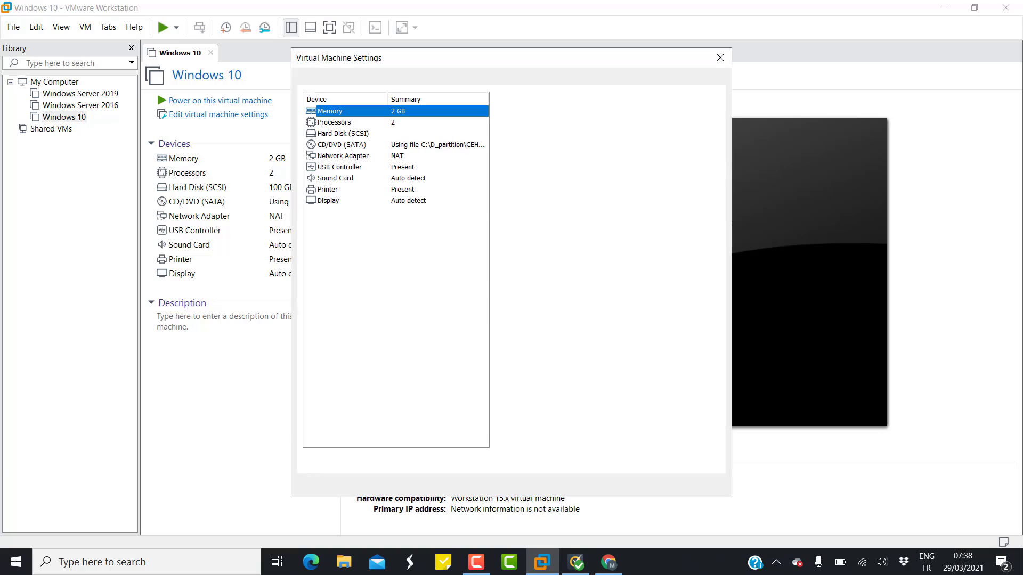
left_click(342, 145)
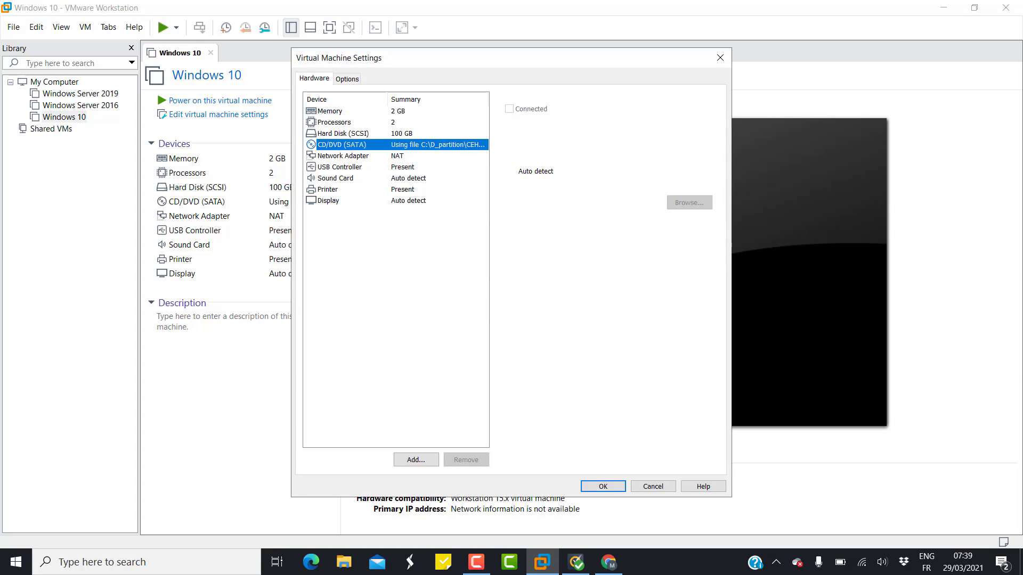
left_click(510, 156)
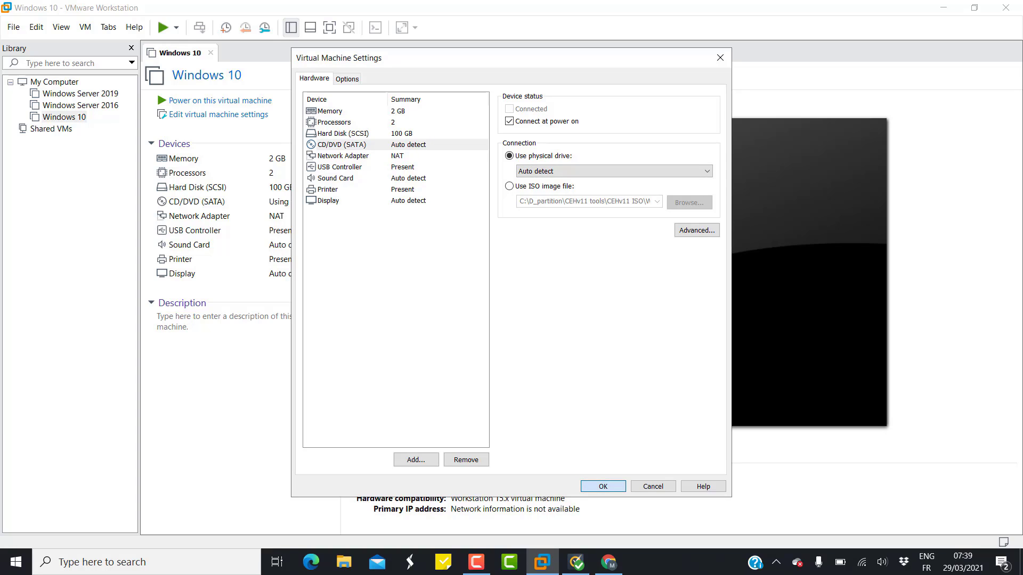
left_click(603, 486)
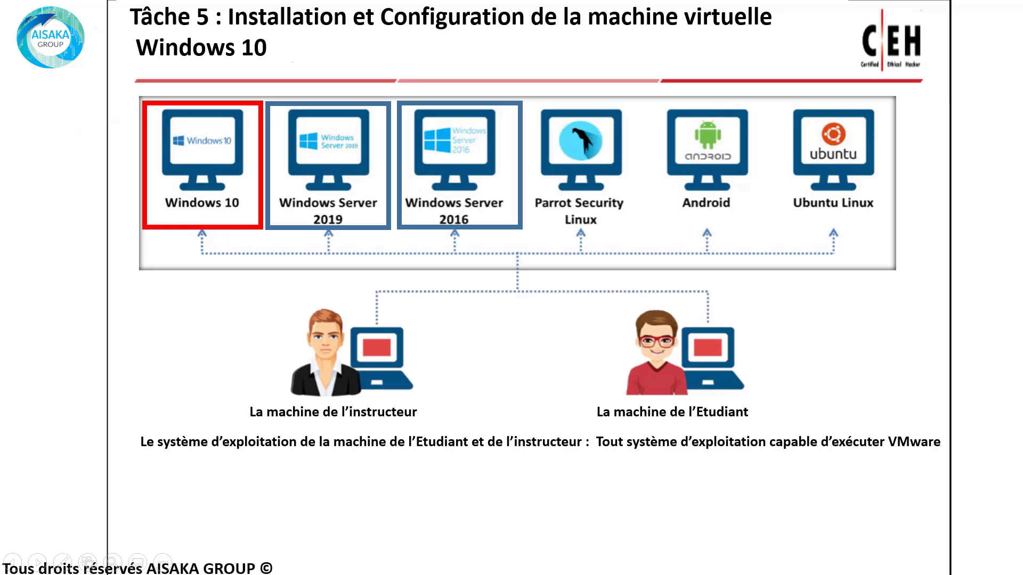